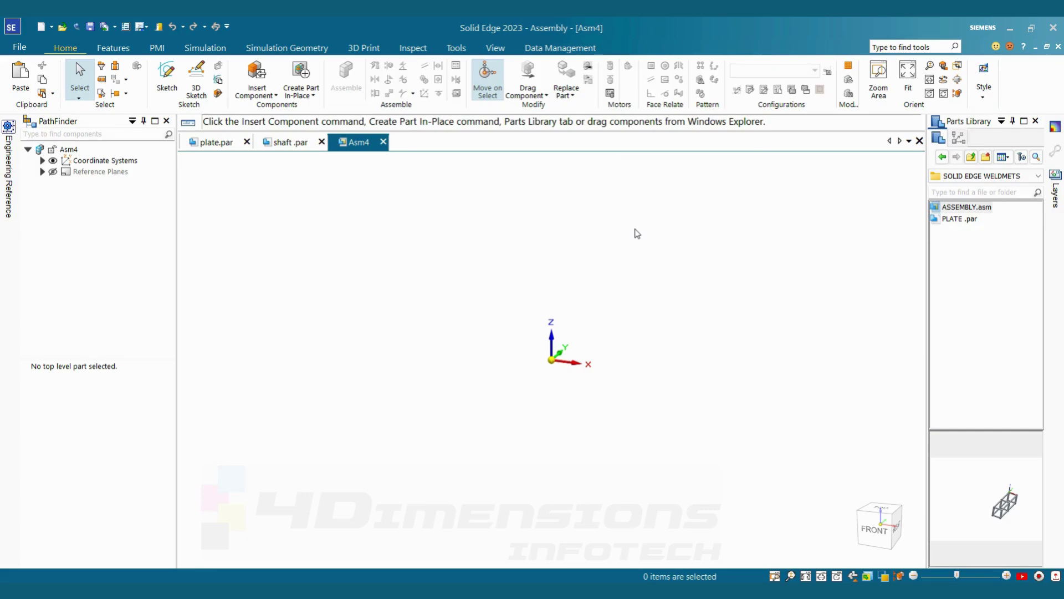
- Insert plate.par from the mates parts folder into the assembly as the first component
left_click(970, 157)
left_click(262, 90)
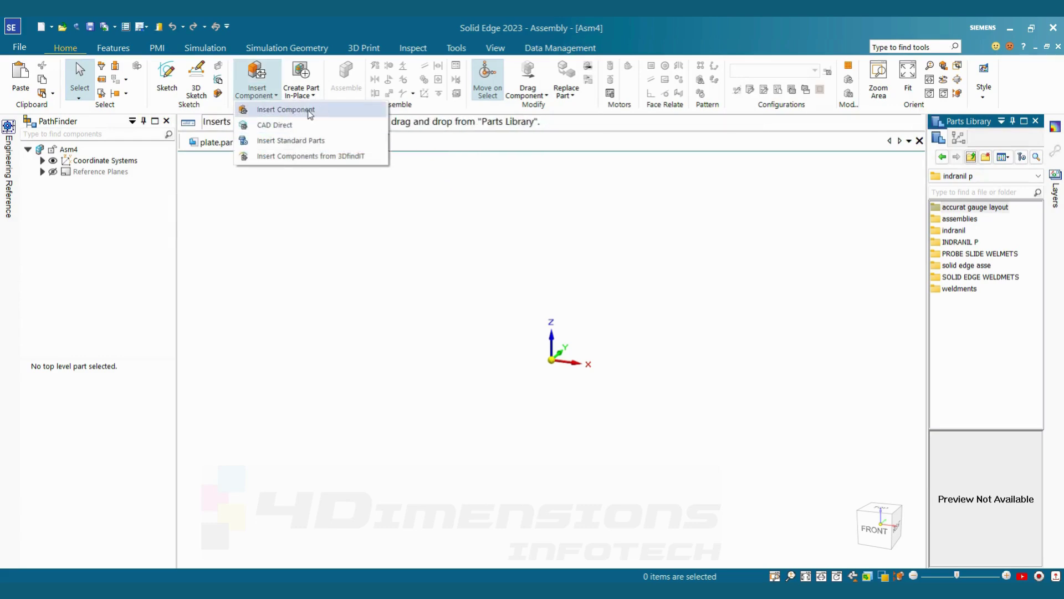
left_click(285, 109)
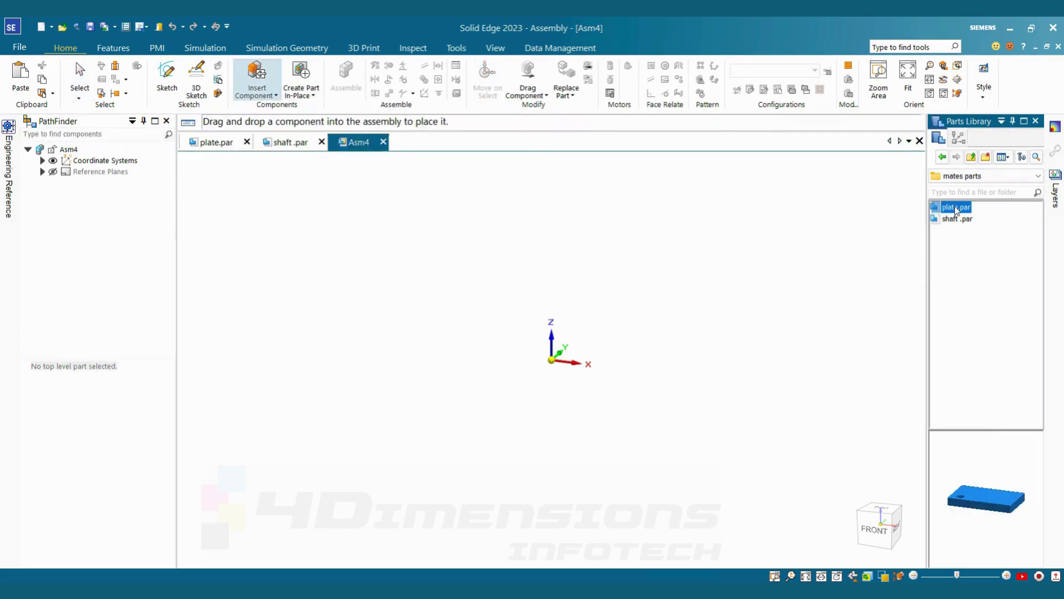
left_click_drag(954, 210, 521, 338)
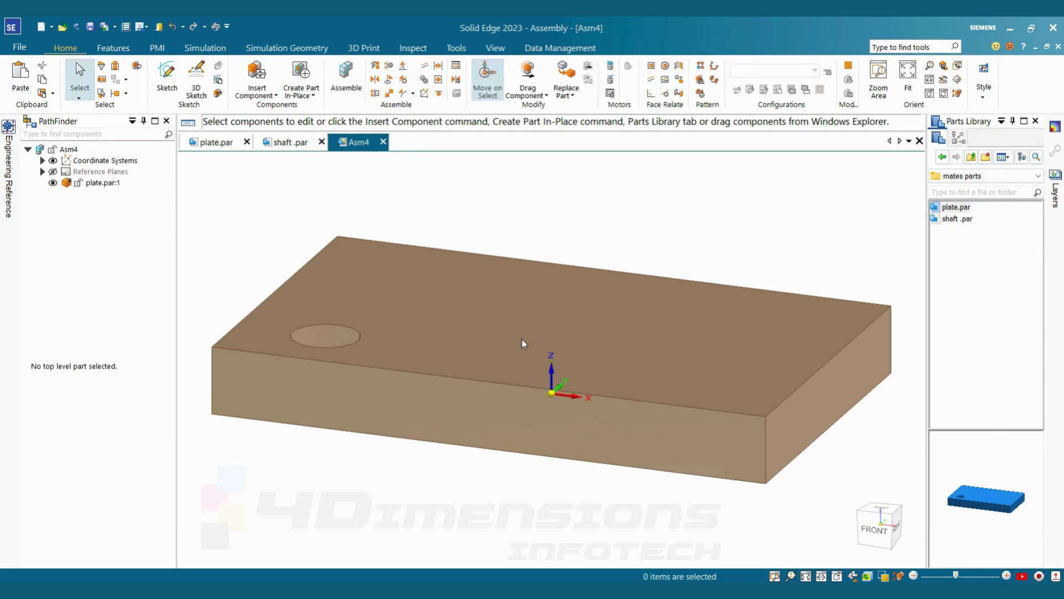
- Select the placed plate and examine which relationship holds it in position
scroll(452, 362, "down", 2)
middle_click_drag(452, 361, 423, 373)
left_click(481, 300)
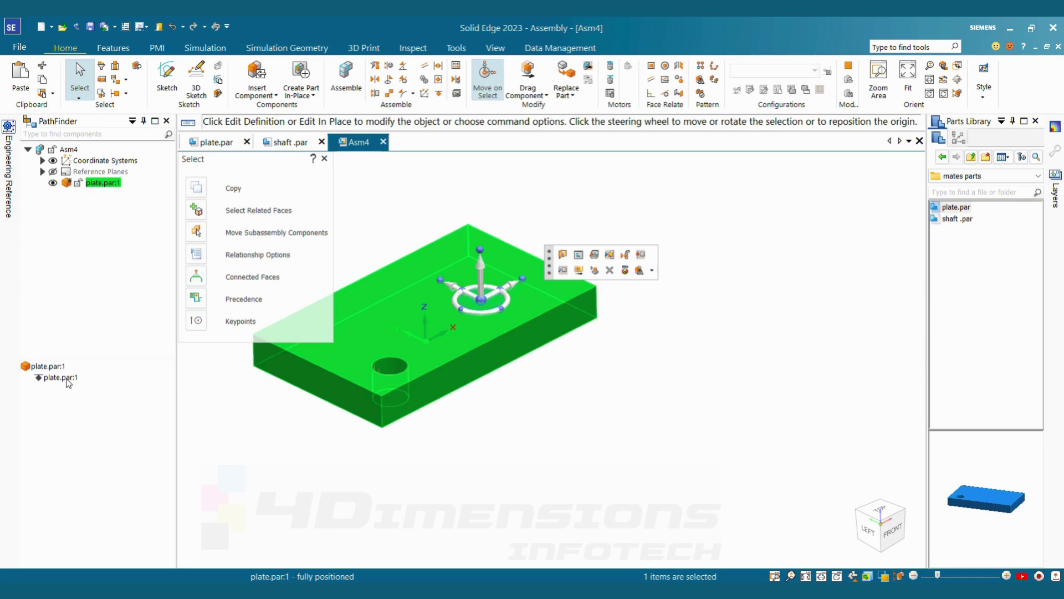
left_click(301, 481)
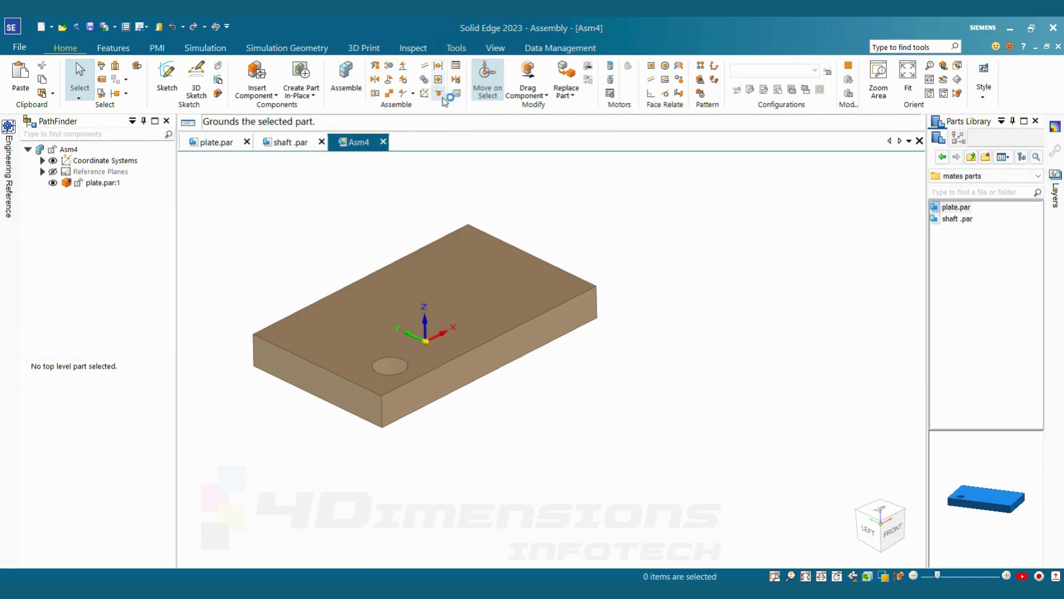
- Insert a second copy of plate.par into free space behind the first plate
scroll(549, 277, "down", 3)
middle_click_drag(549, 277, 666, 269)
scroll(552, 265, "up", 3)
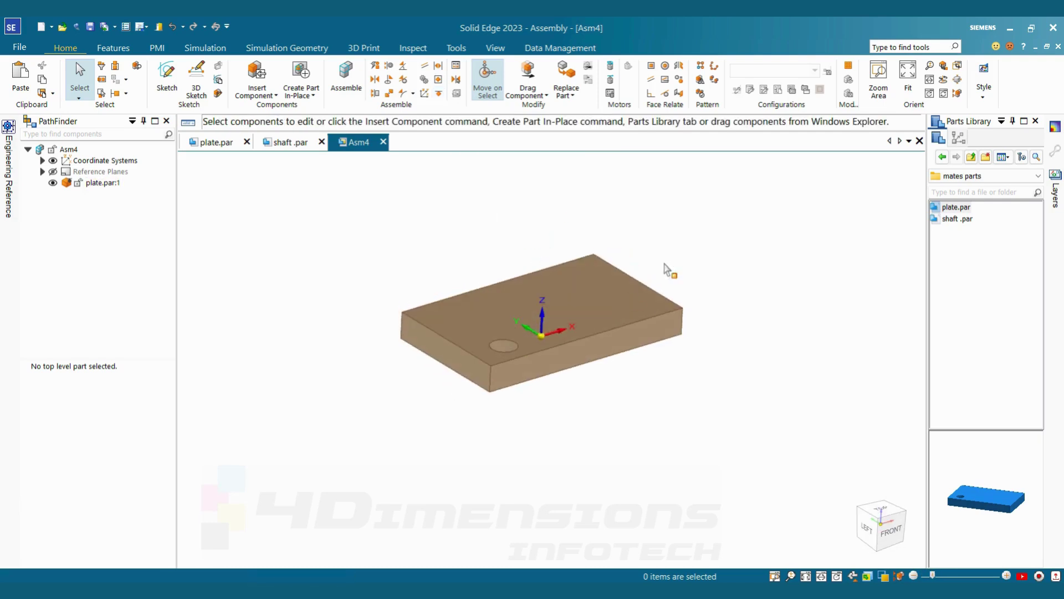
left_click_drag(363, 223, 364, 224)
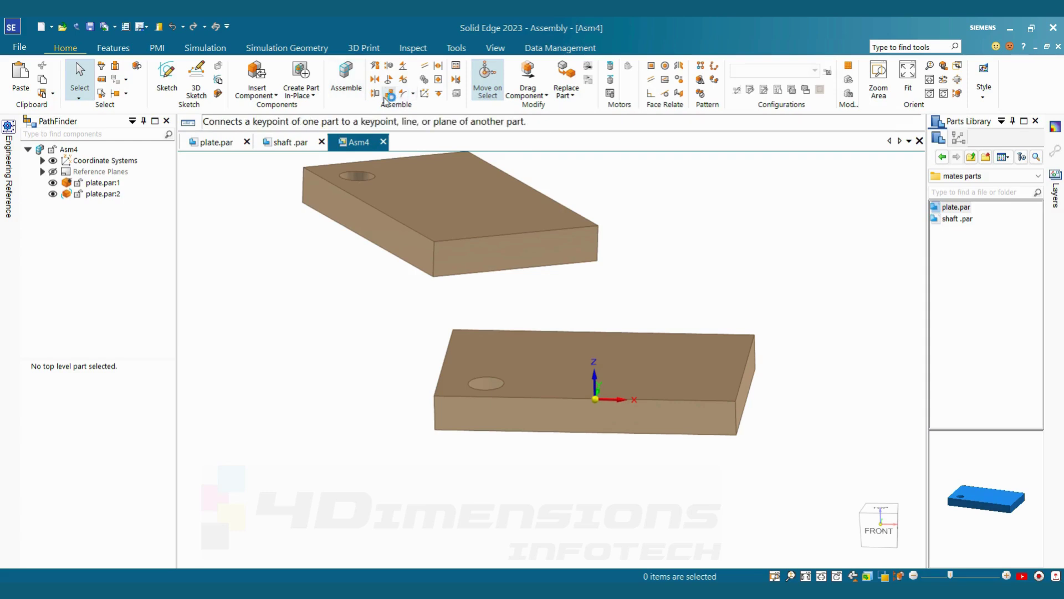
- Mate the second plate's end face to the first plate's top face with FlashFit, flipping it so the plate stands upright
left_click(346, 78)
left_click(500, 247)
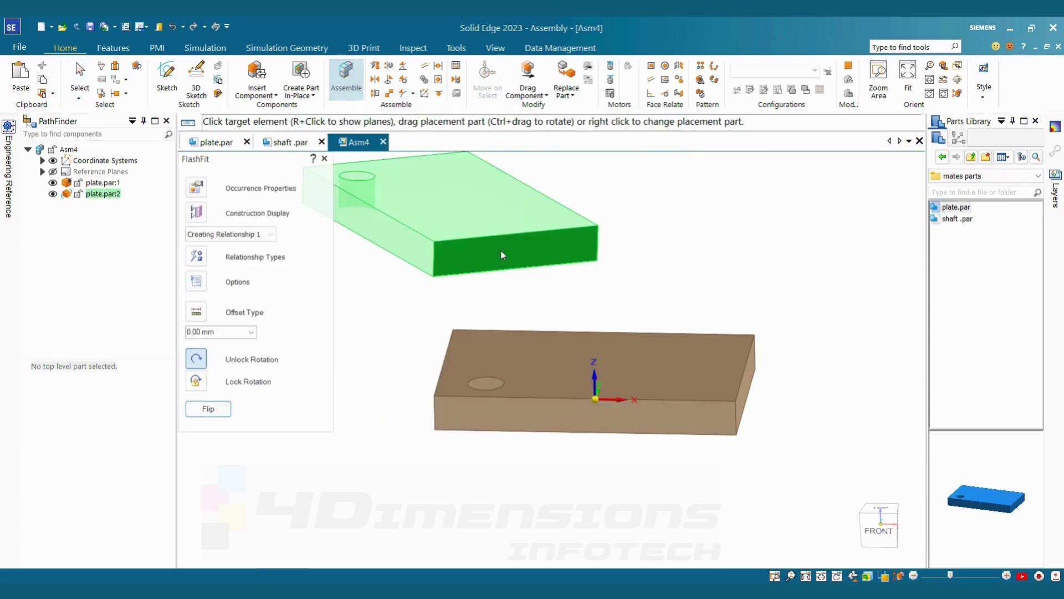
left_click(551, 348)
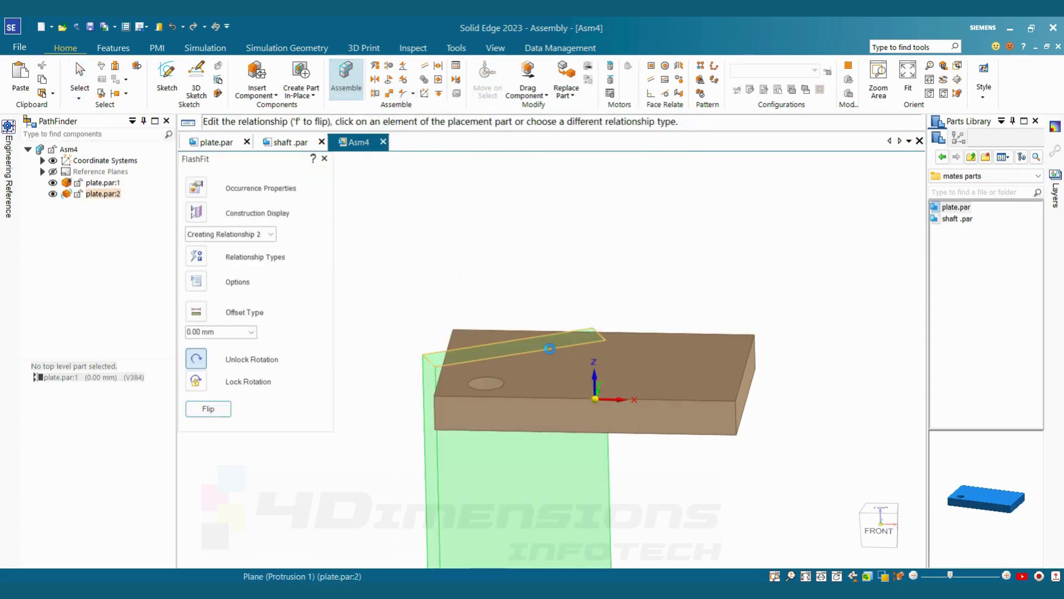
left_click(215, 409)
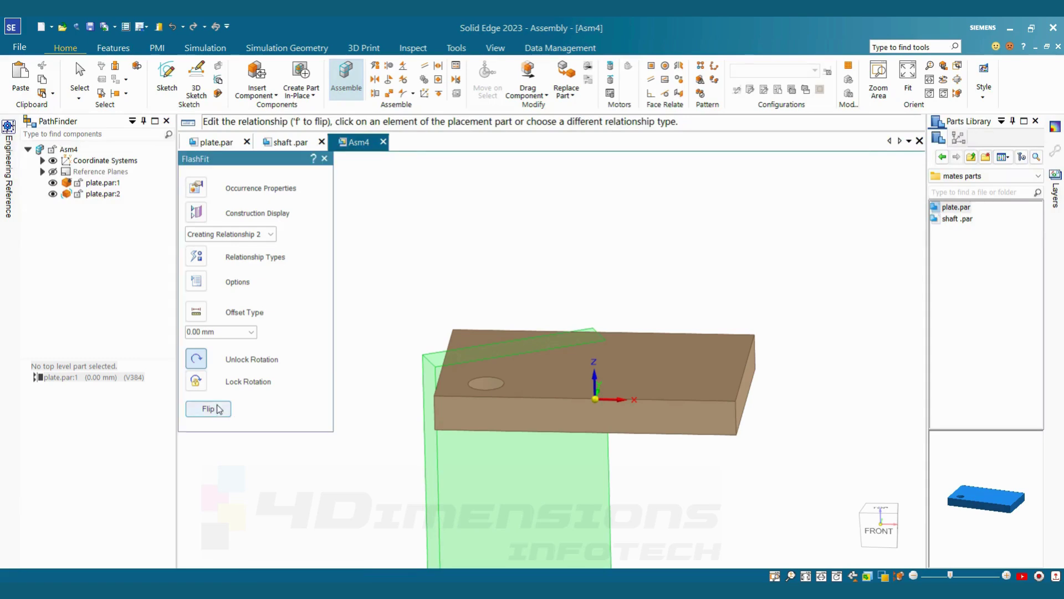
right_click(381, 411)
mouse_move(473, 329)
middle_mouse_down()
mouse_move(474, 354)
mouse_move(476, 311)
mouse_move(474, 339)
middle_mouse_up()
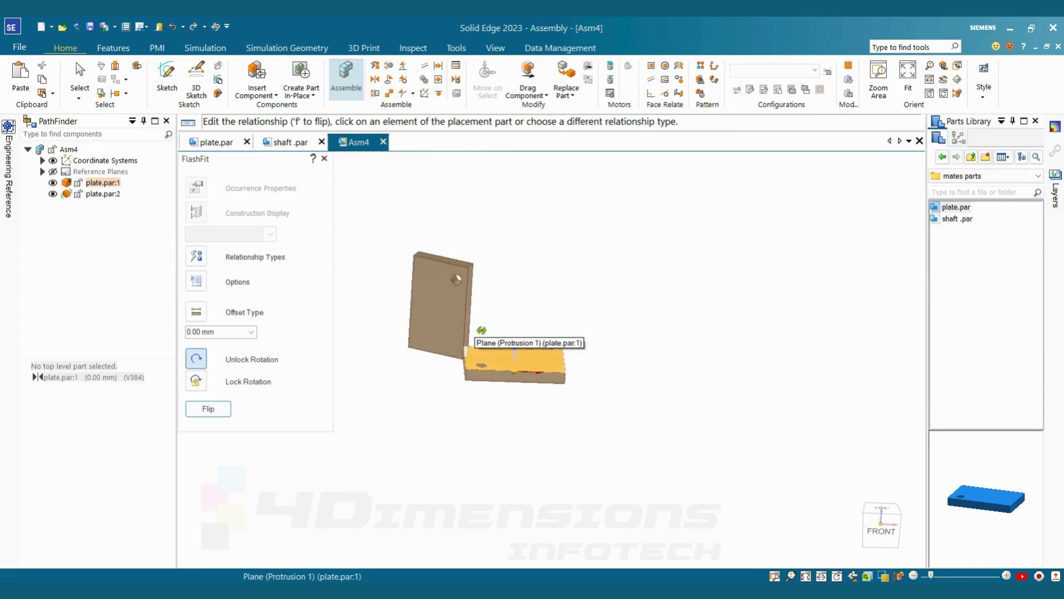
- Rotate the upright plate with Drag Component so its broad face lines up with the base plate's long side
left_click(527, 78)
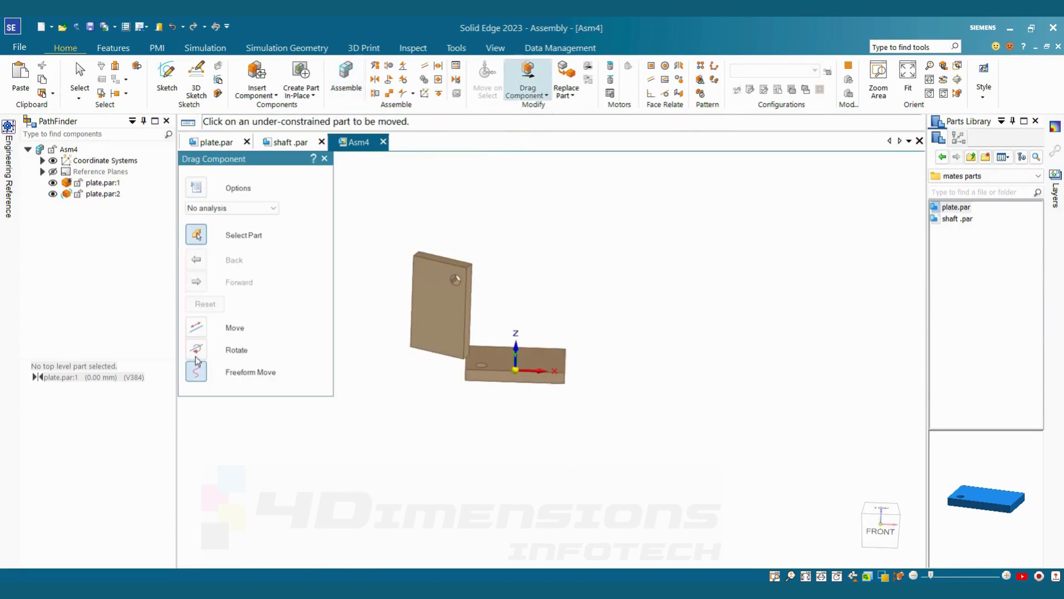
left_click(196, 349)
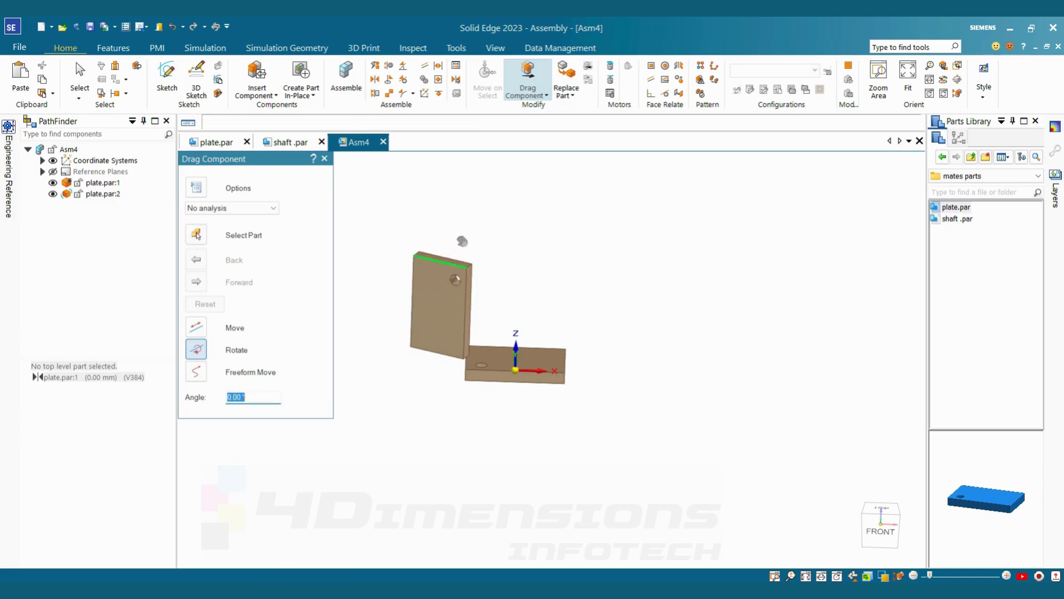
scroll(462, 241, "up", 3)
left_click_drag(418, 302, 399, 374)
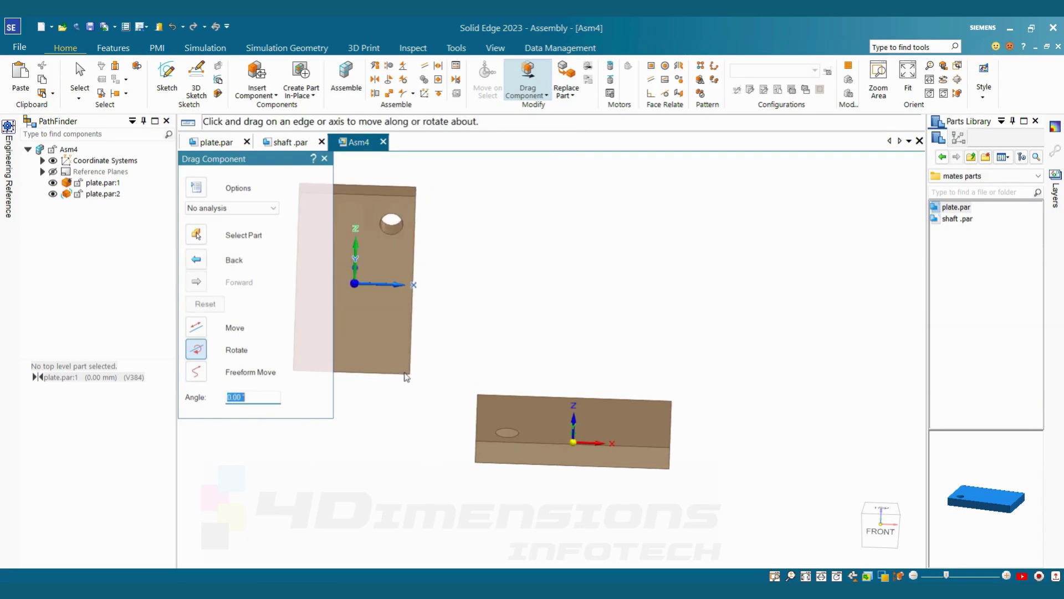
- Move the upright plate freeform until it stands over the base plate, near the end with the hole
left_click(196, 372)
left_click_drag(548, 311, 636, 380)
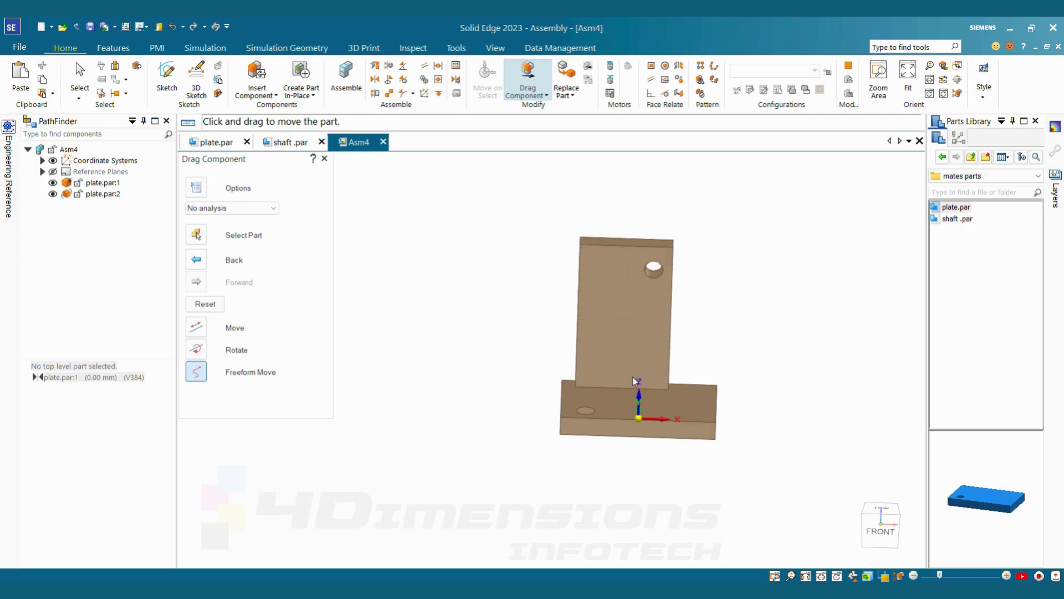
middle_click_drag(636, 380, 653, 357)
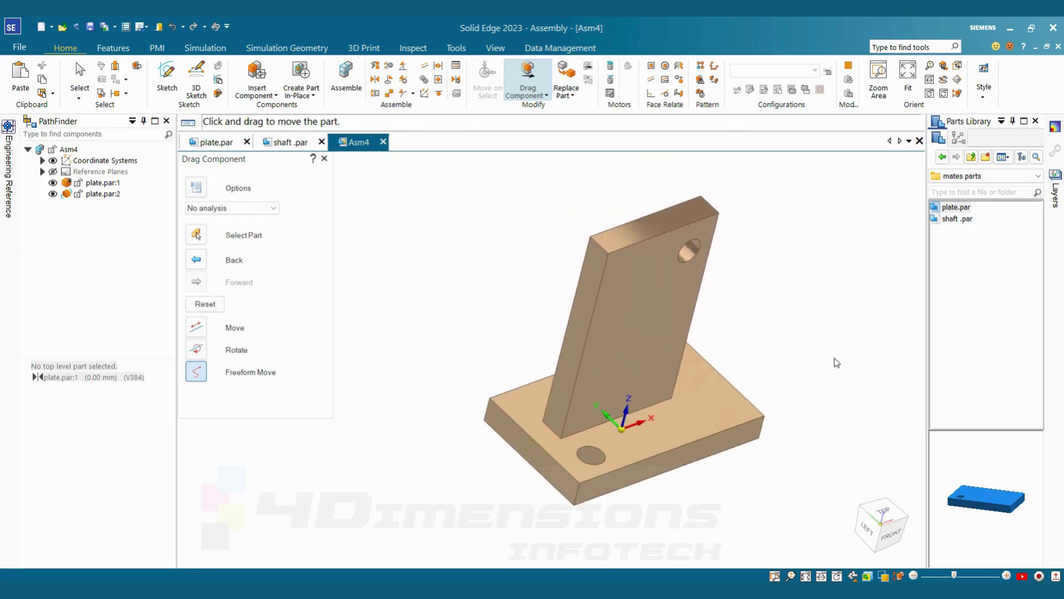
middle_click_drag(837, 362, 619, 213)
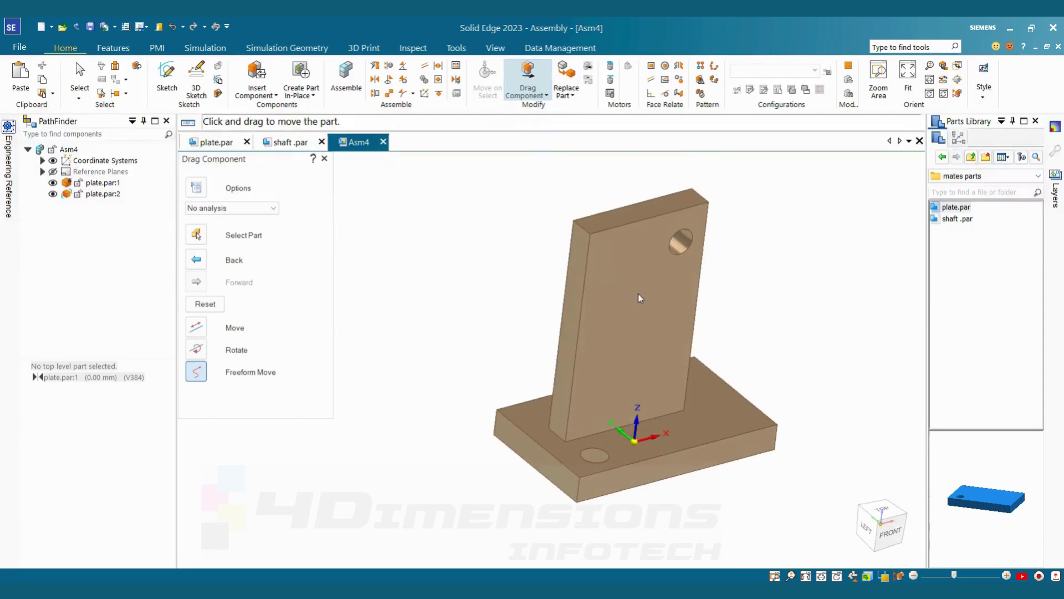
left_click_drag(640, 298, 622, 280)
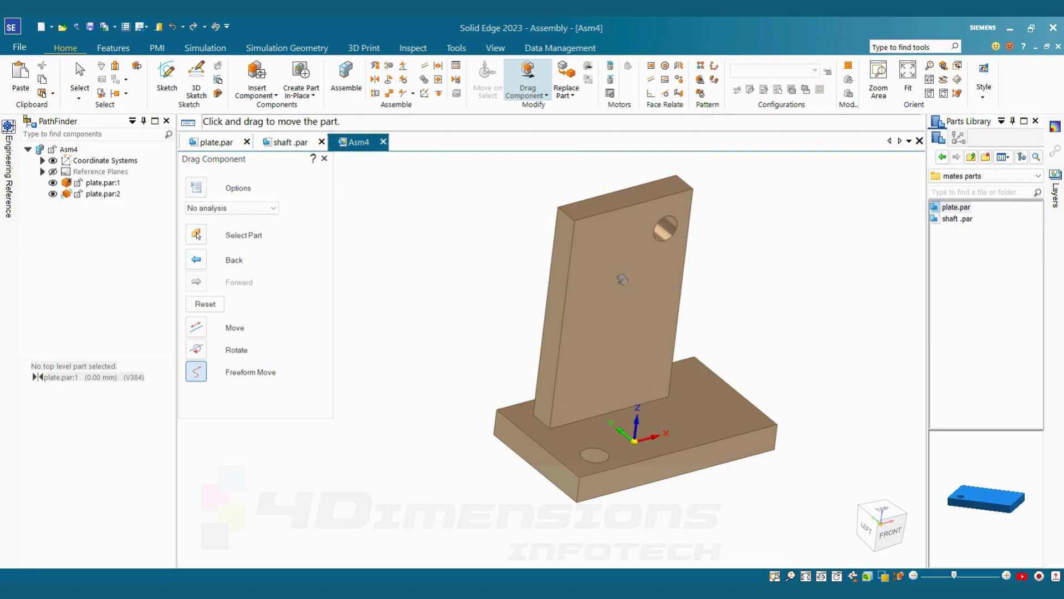
right_click(455, 231)
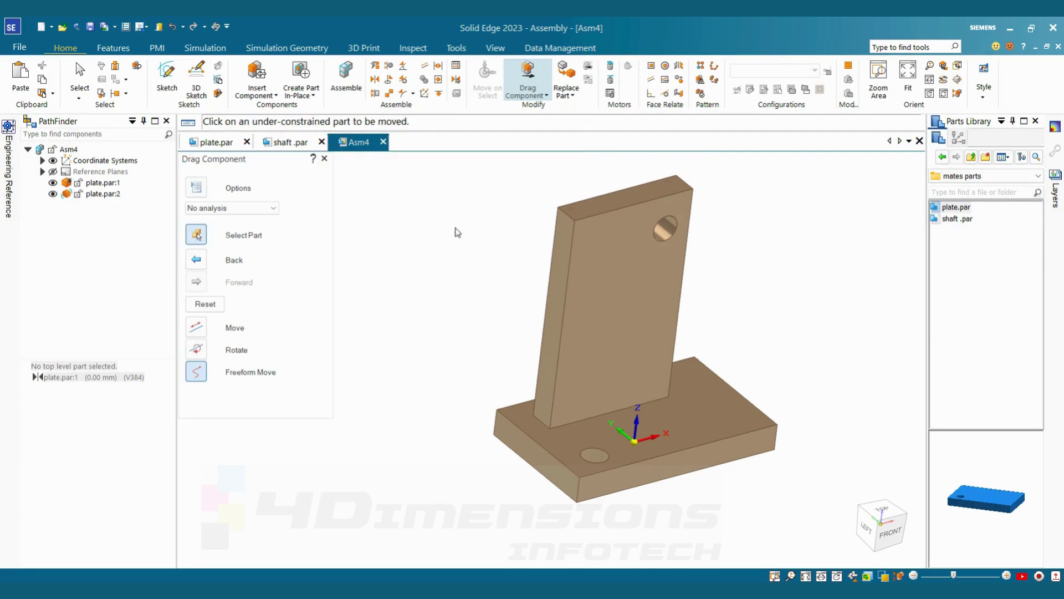
key("Escape")
- Connect the upright plate's lower rear corner to the base plate's rear long edge with a 20 mm offset
middle_click_drag(452, 231, 434, 244)
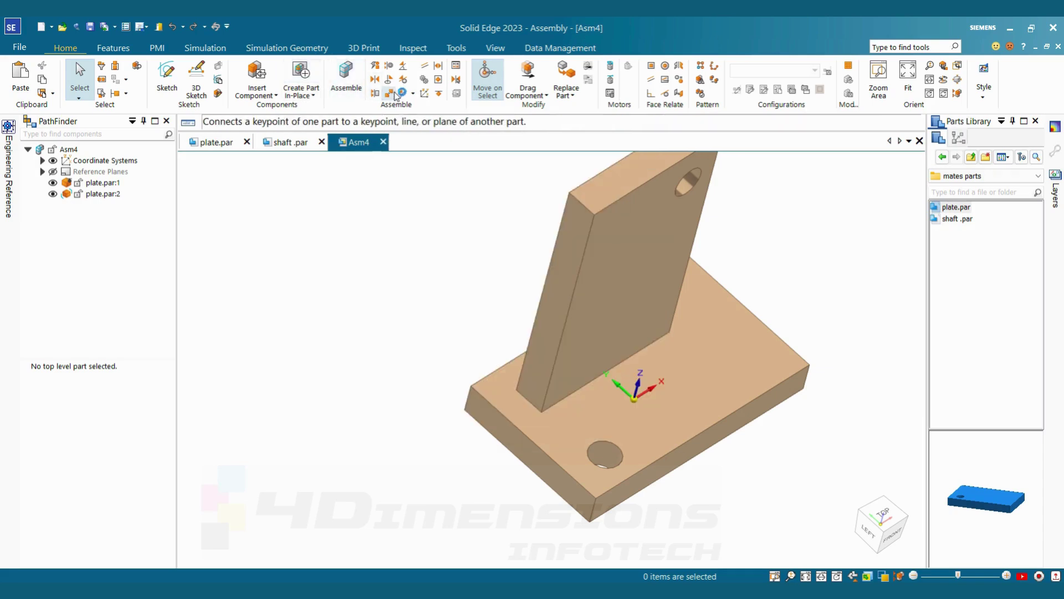
left_click(517, 392)
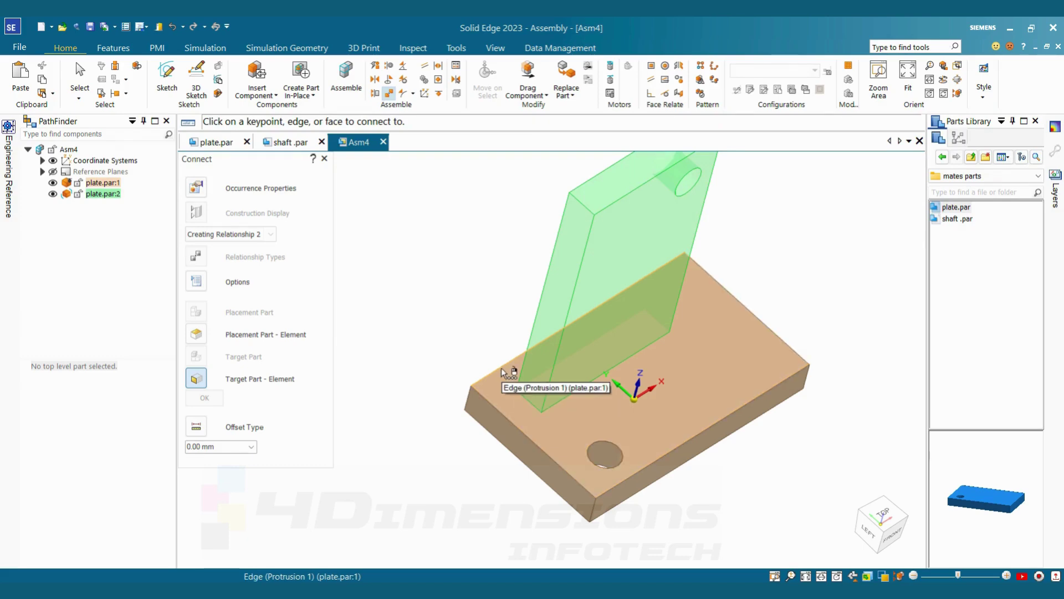
left_click(216, 446)
type("20")
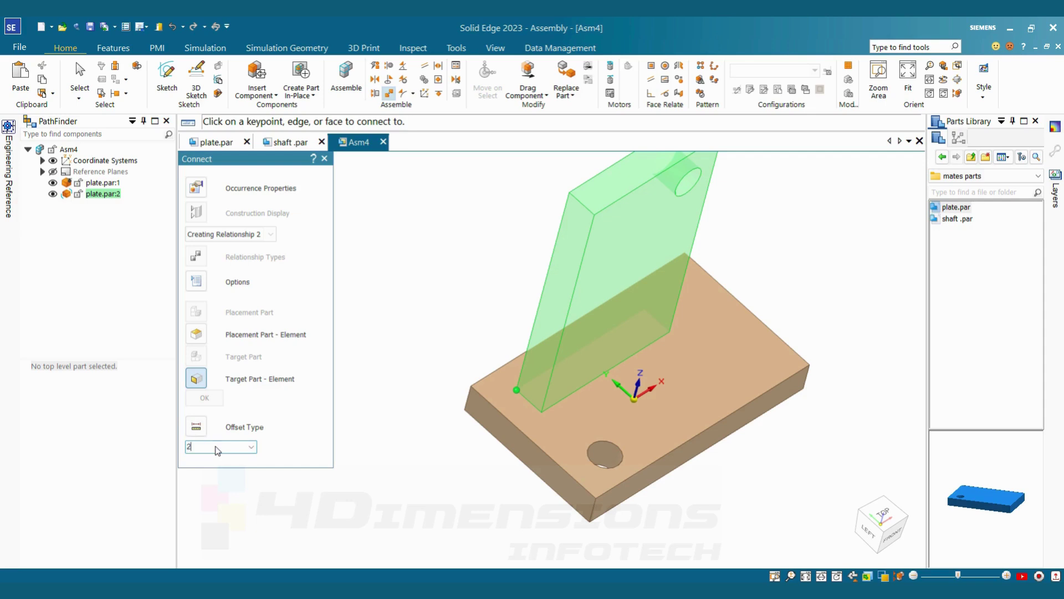
key("Return")
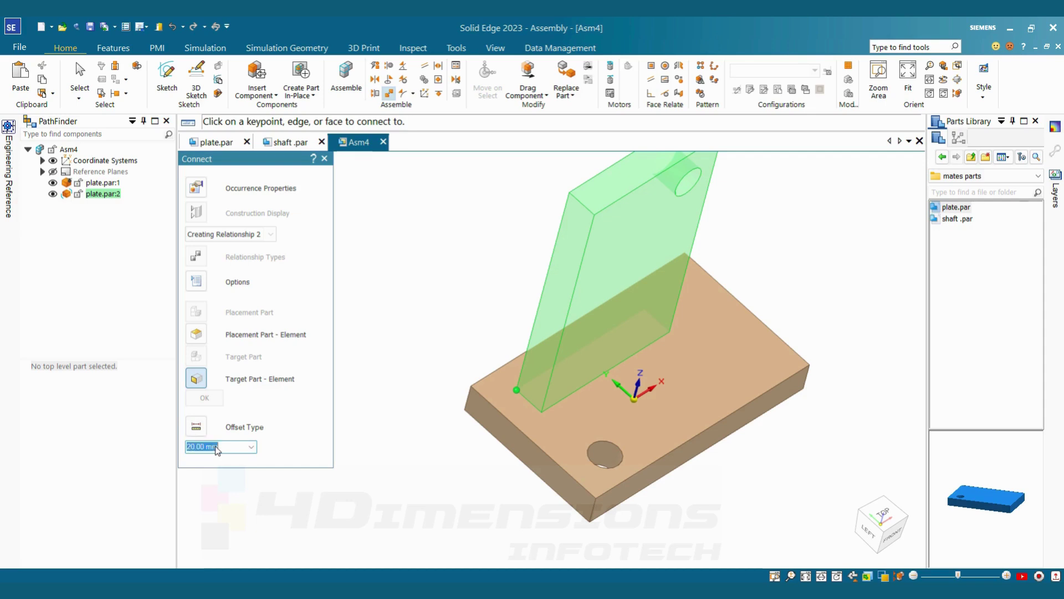
left_click(502, 379)
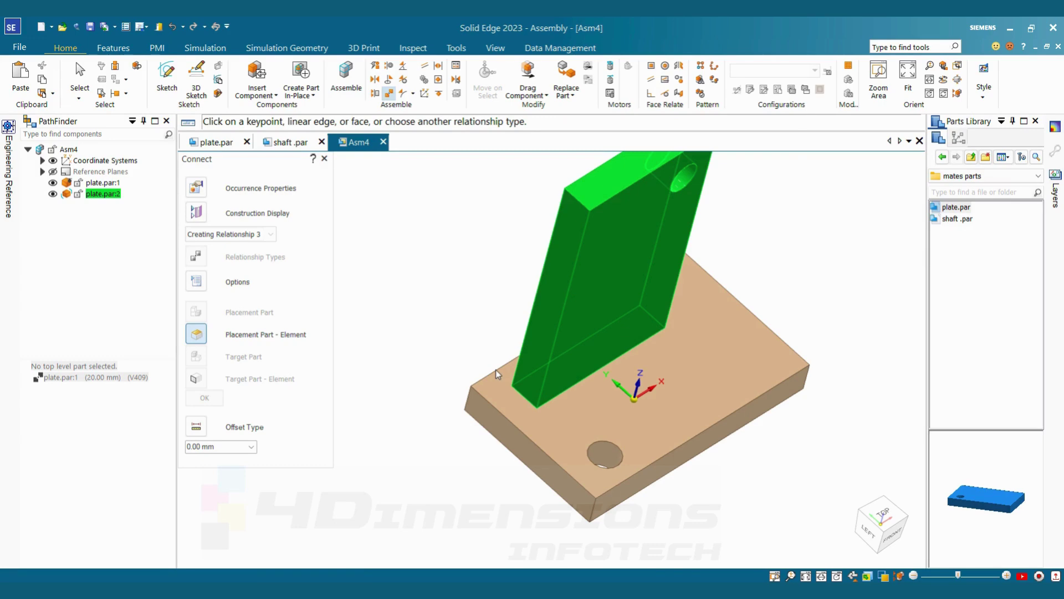
key("Escape")
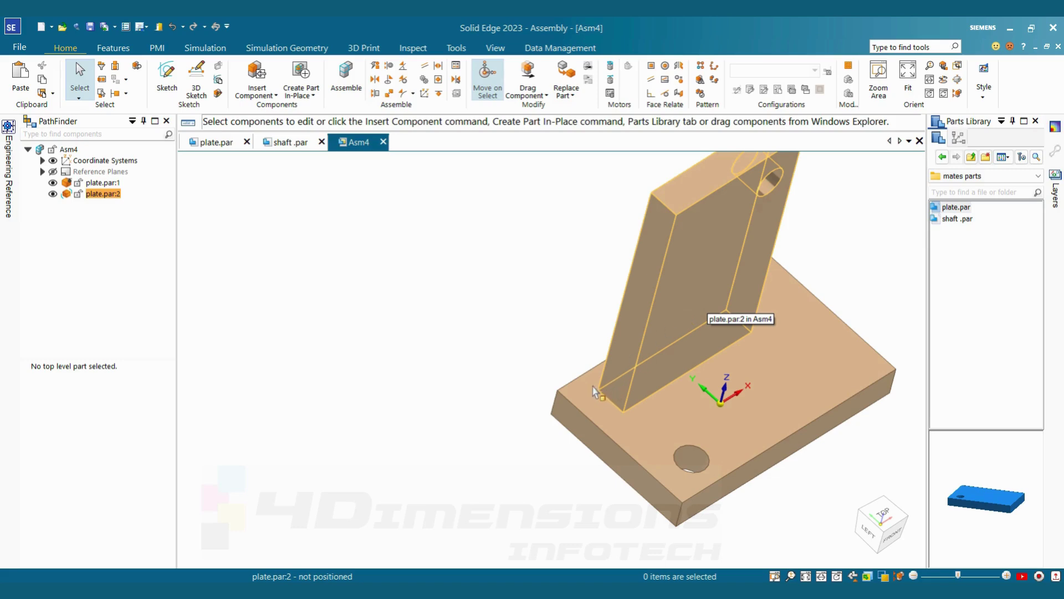
- Change the offset of the upright plate's connect relationship to 60 mm
left_click(685, 259)
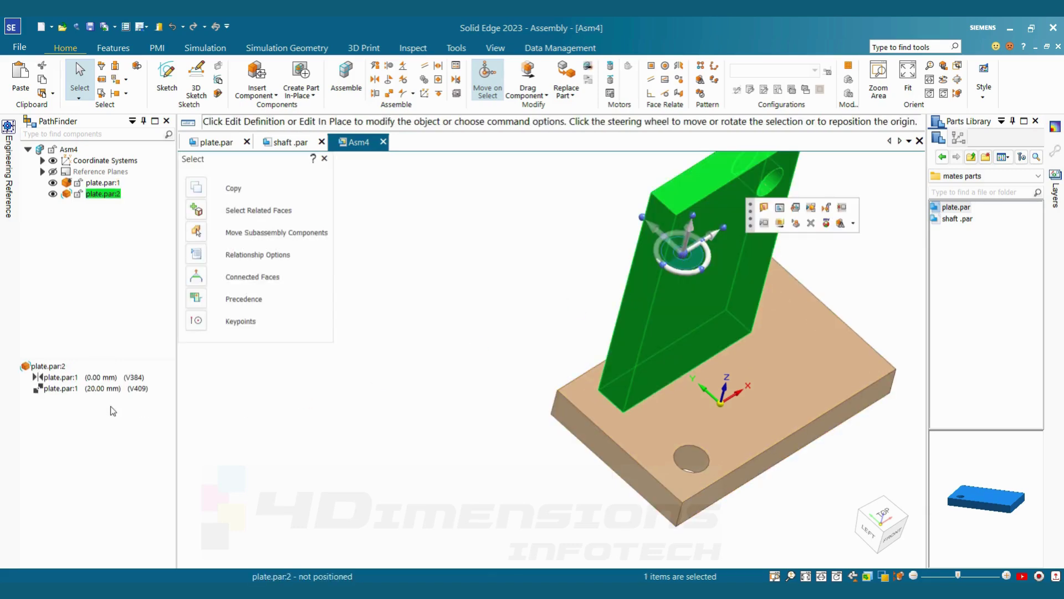
left_click(110, 389)
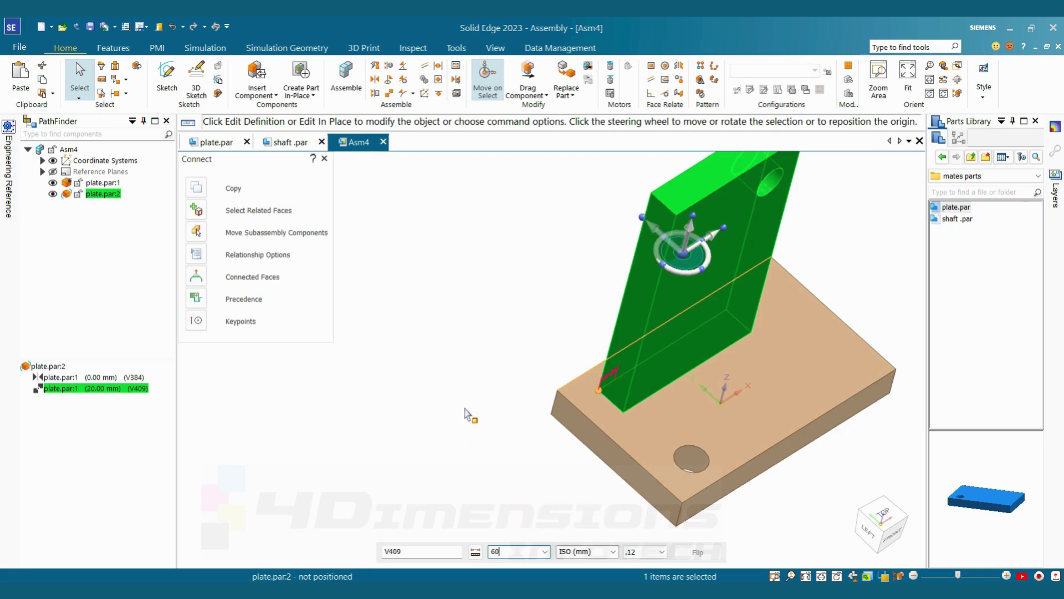
right_click(427, 370)
right_click(422, 369)
key("Escape")
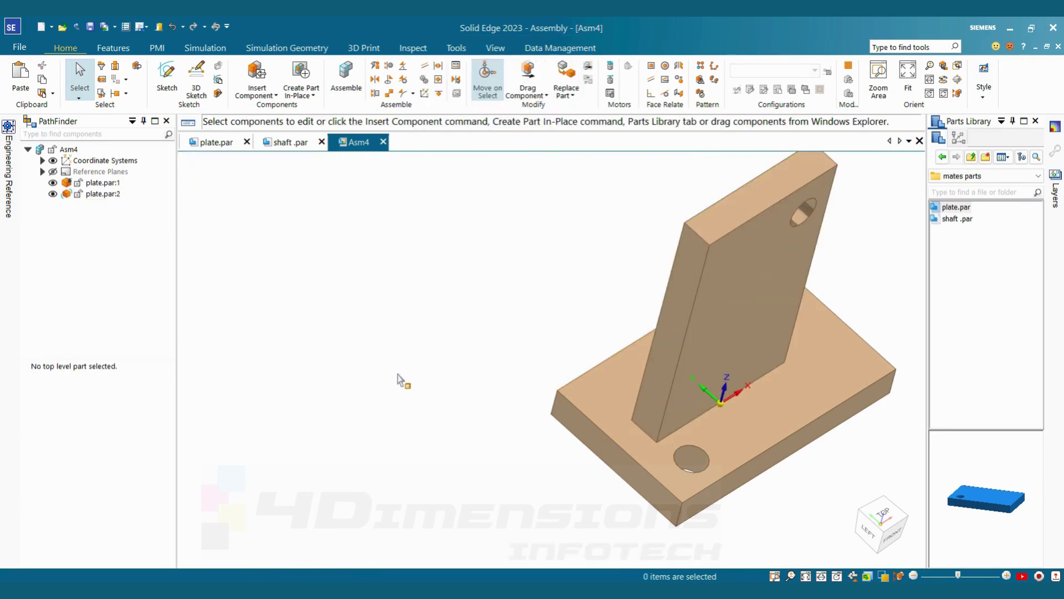
- Connect the same lower corner of the upright plate to the base plate's short edge near the hole, with 0 mm offset
scroll(623, 434, "up", 3)
scroll(622, 433, "up", 2)
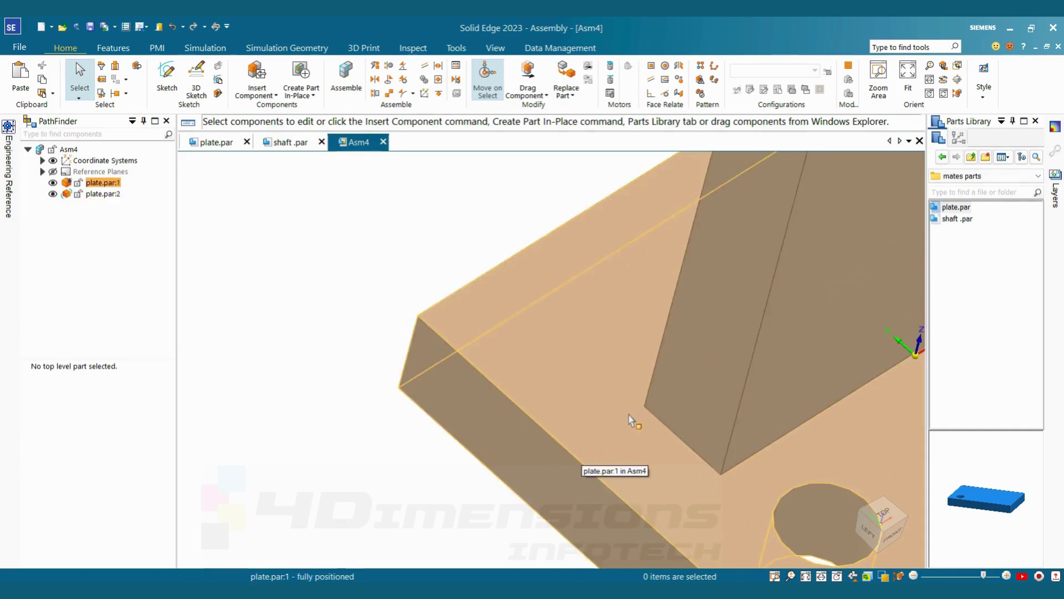
left_click(388, 95)
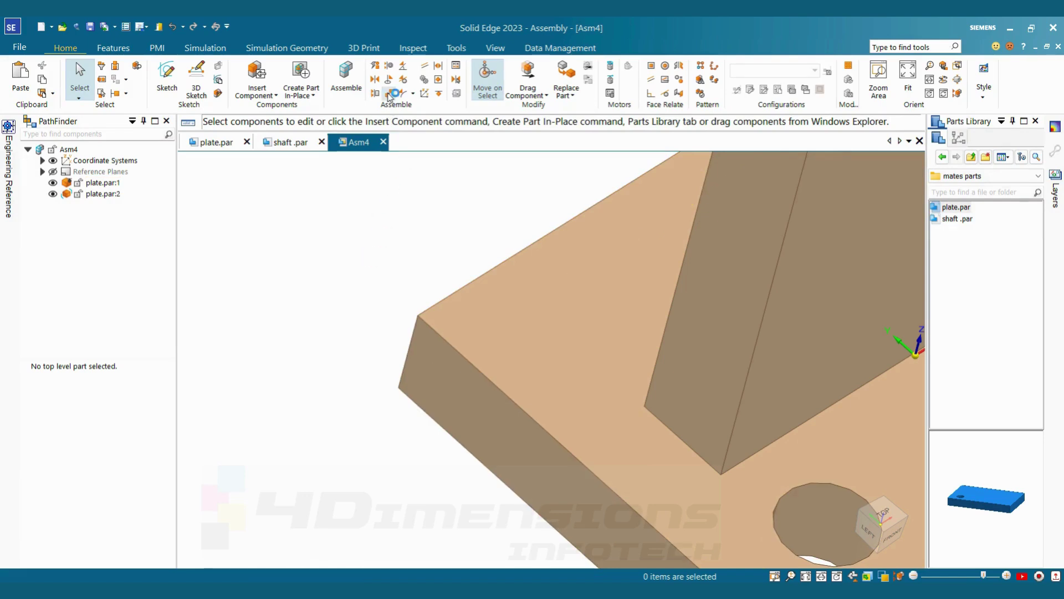
left_click(643, 406)
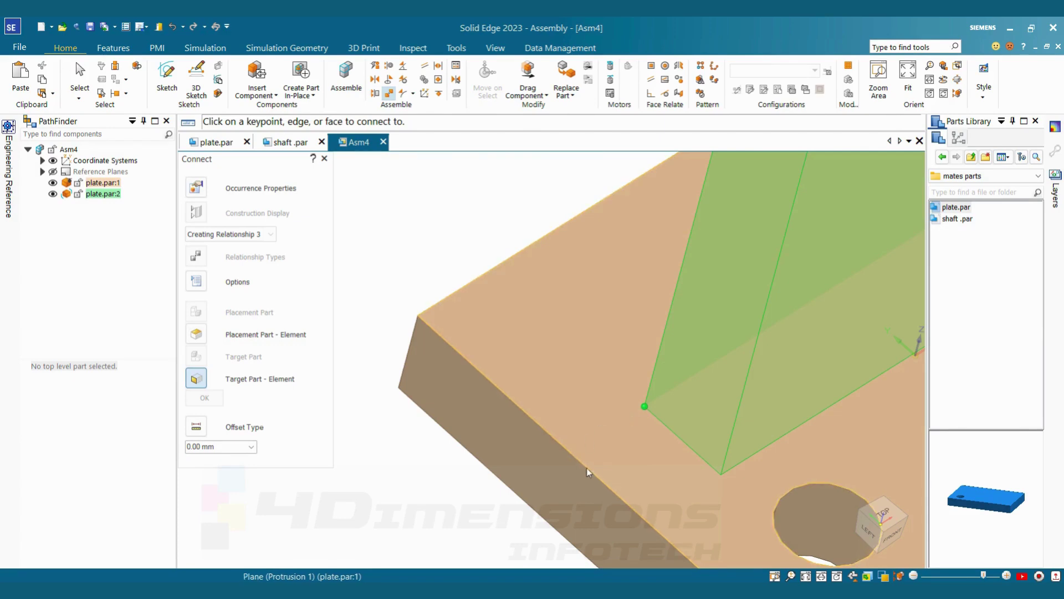
scroll(586, 468, "down", 5)
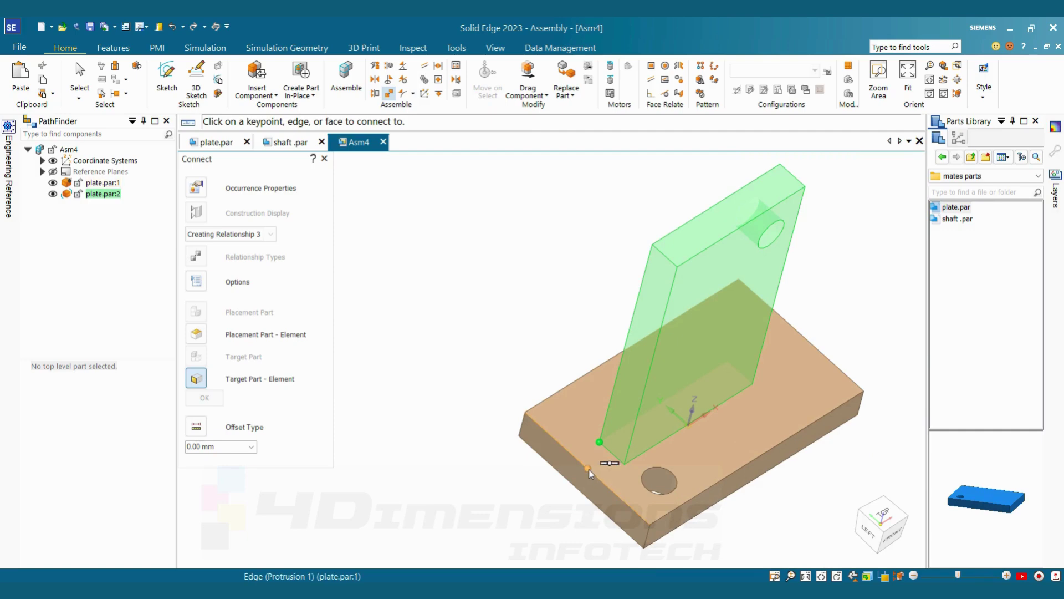
left_click(576, 458)
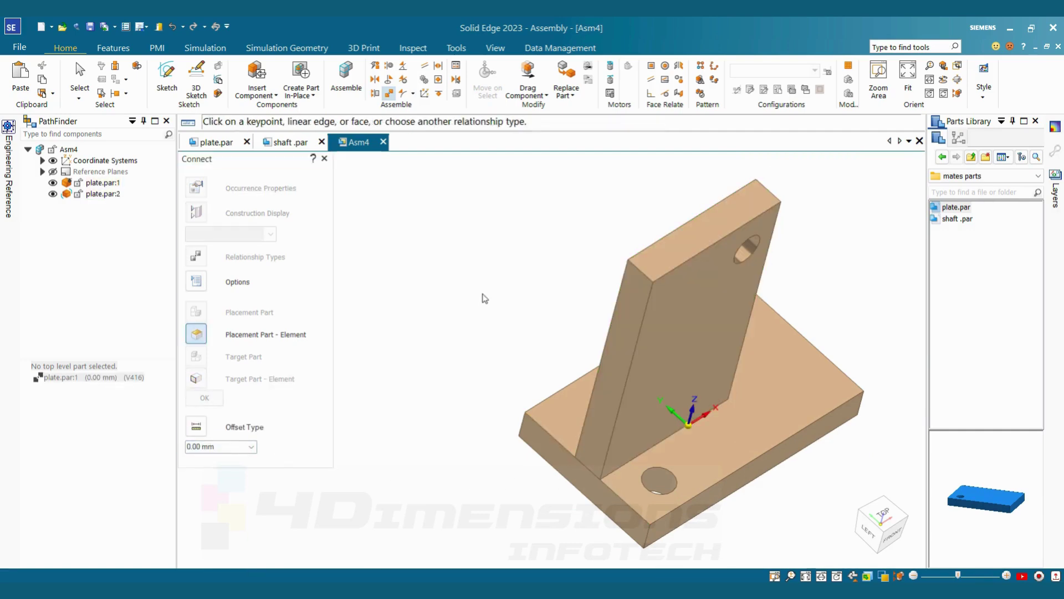
key("Escape")
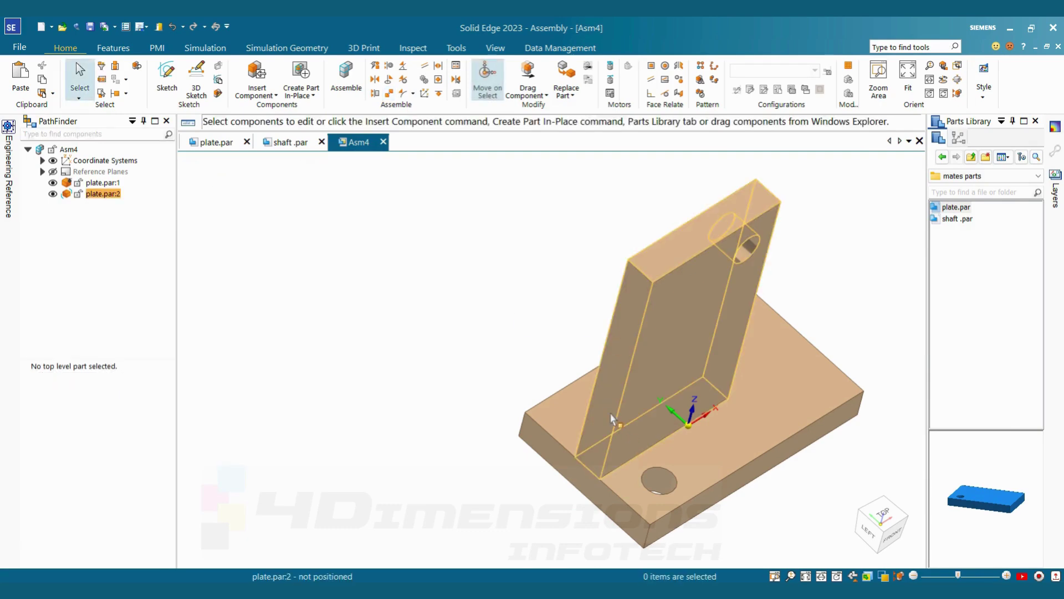
scroll(624, 415, "down", 4)
scroll(610, 421, "up", 6)
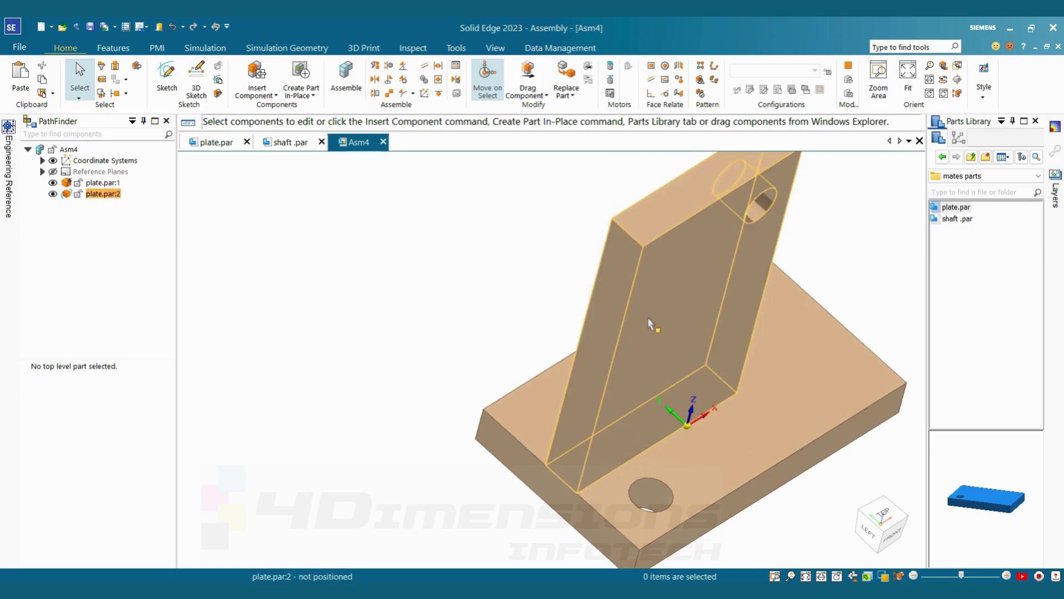
- Change the offset of the upright plate's connect relationship to the base plate's short edge to 20 mm
left_click(668, 297)
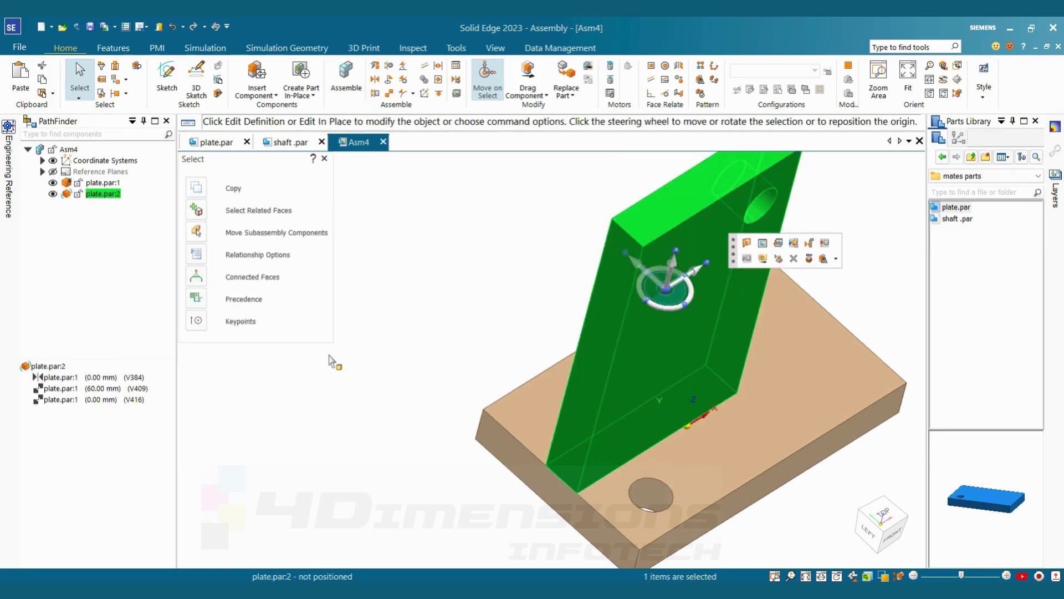
left_click(108, 400)
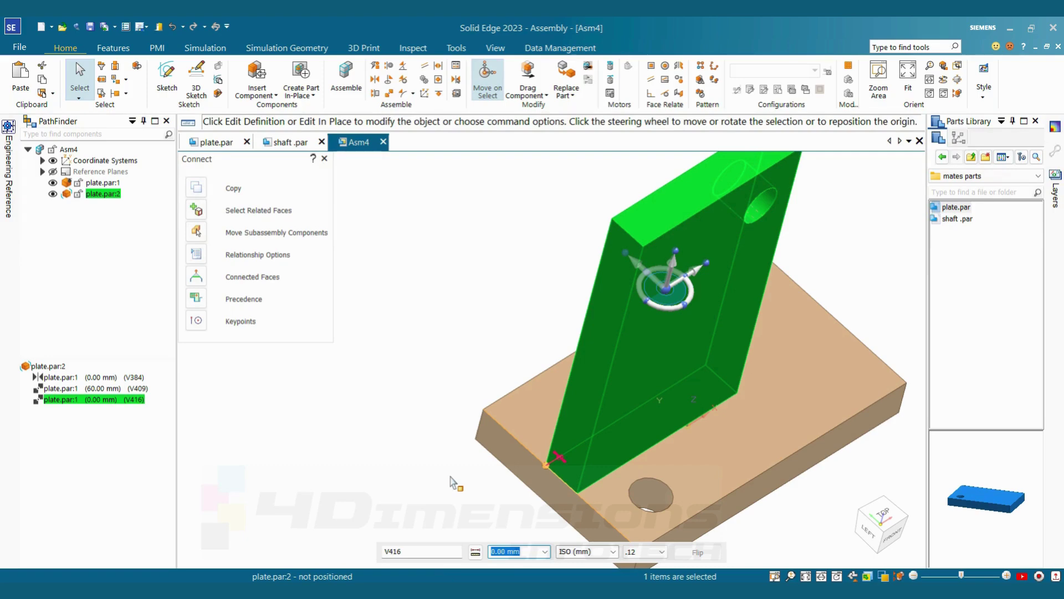
middle_click_drag(452, 482, 524, 364)
key("Escape")
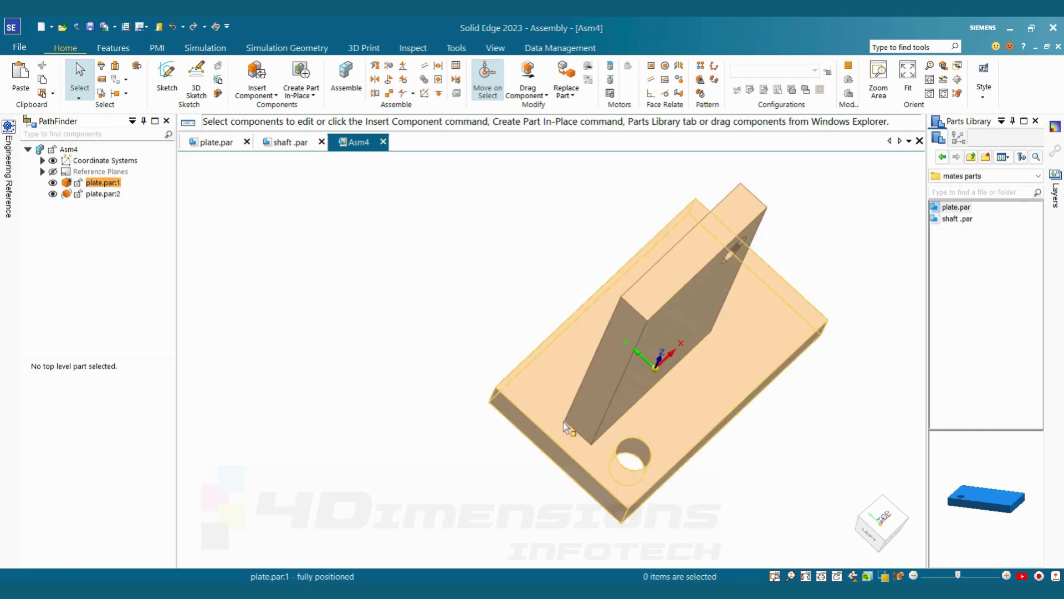
- Apply a 5° angle relationship from the base plate's long side face to the upright plate's large face, measured on the base's top face
middle_click_drag(555, 414, 750, 373)
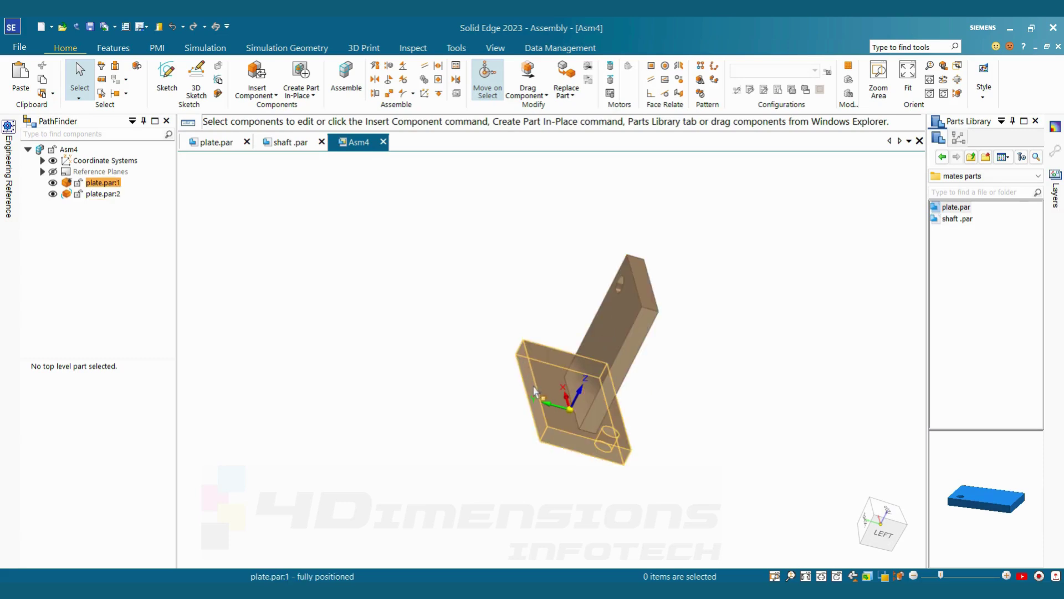
middle_click_drag(534, 391, 706, 458)
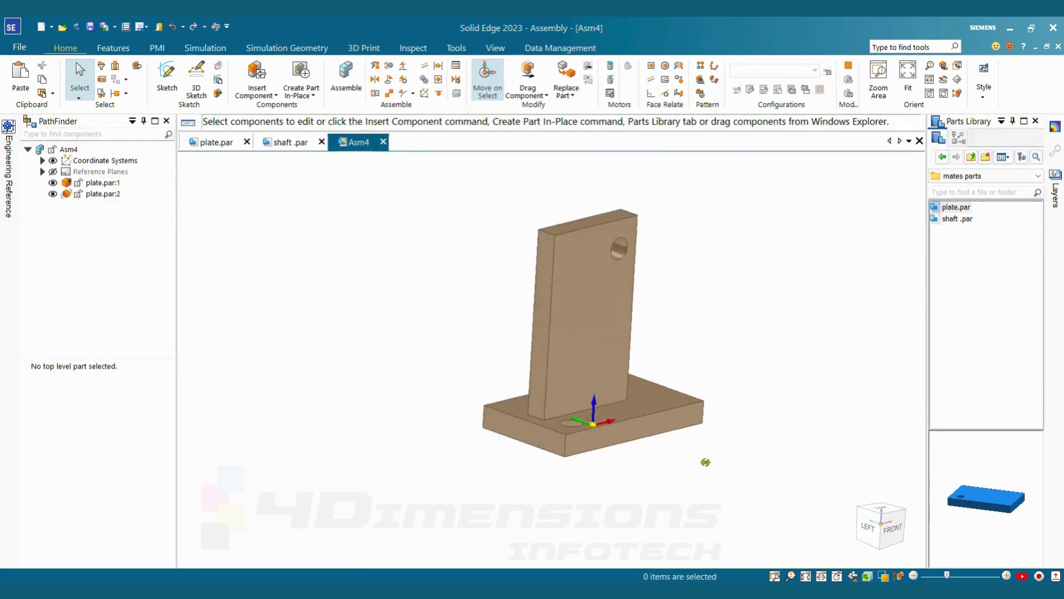
left_click(402, 73)
left_click(618, 287)
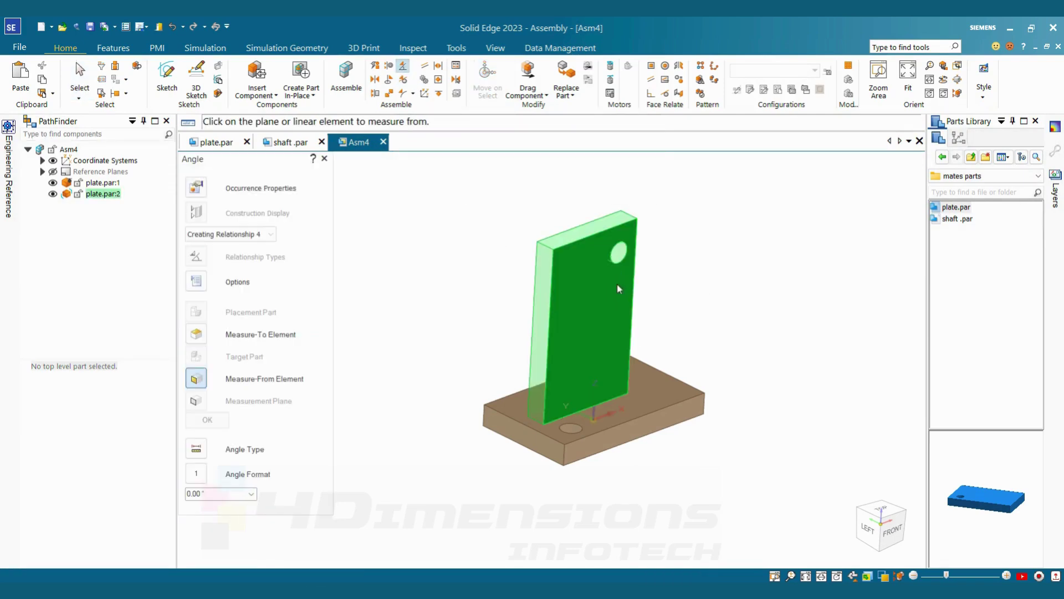
left_click(658, 434)
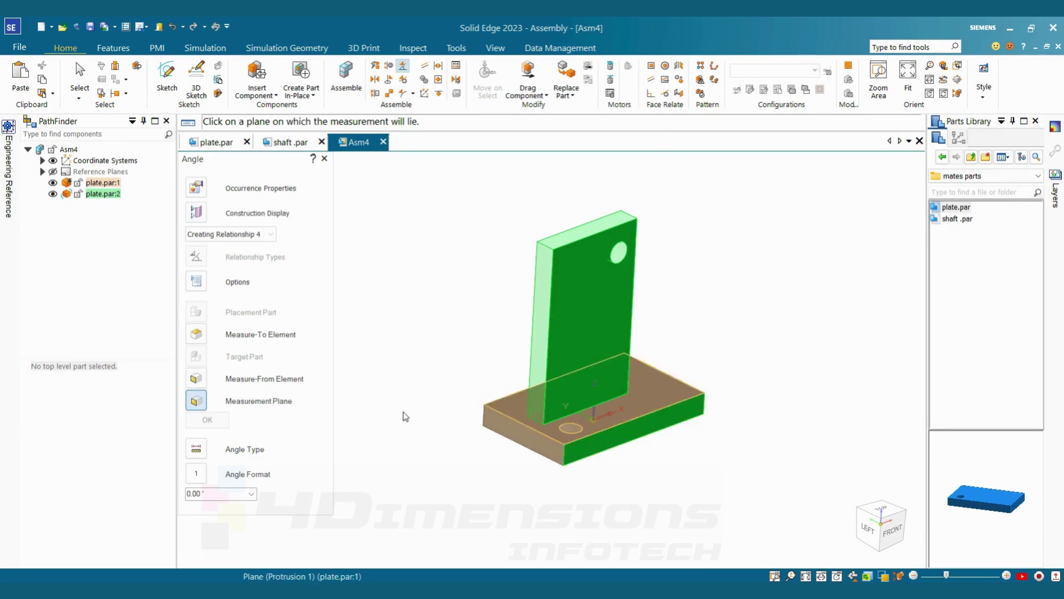
left_click(223, 495)
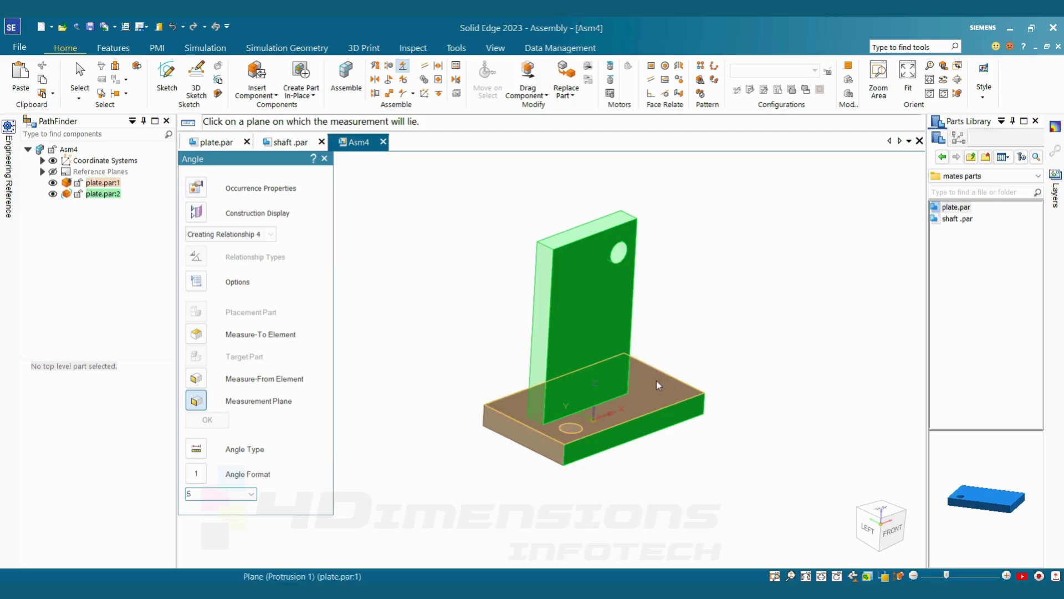
scroll(654, 392, "up", 2)
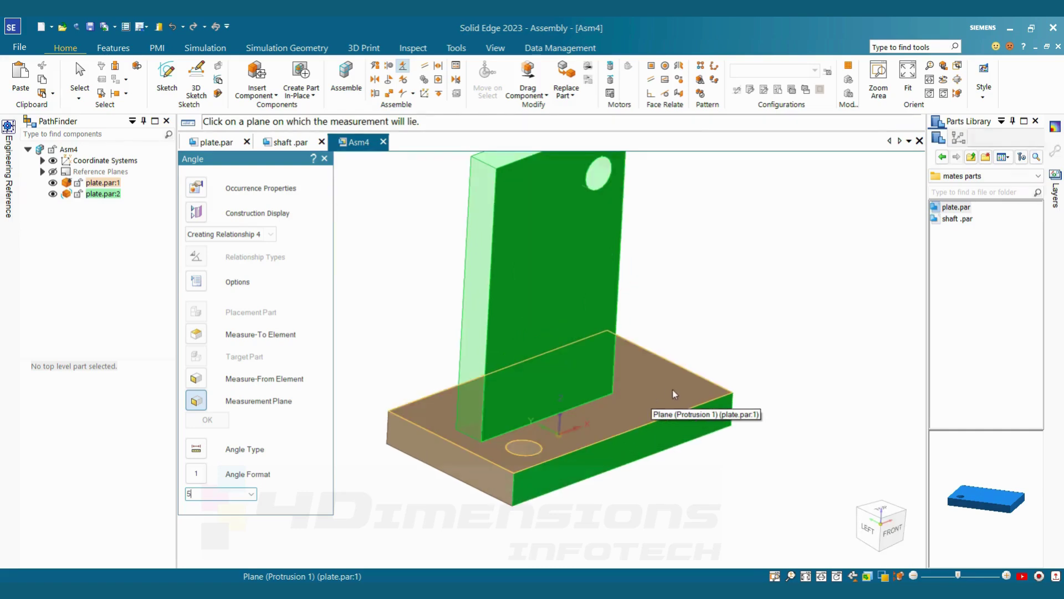
left_click(661, 391)
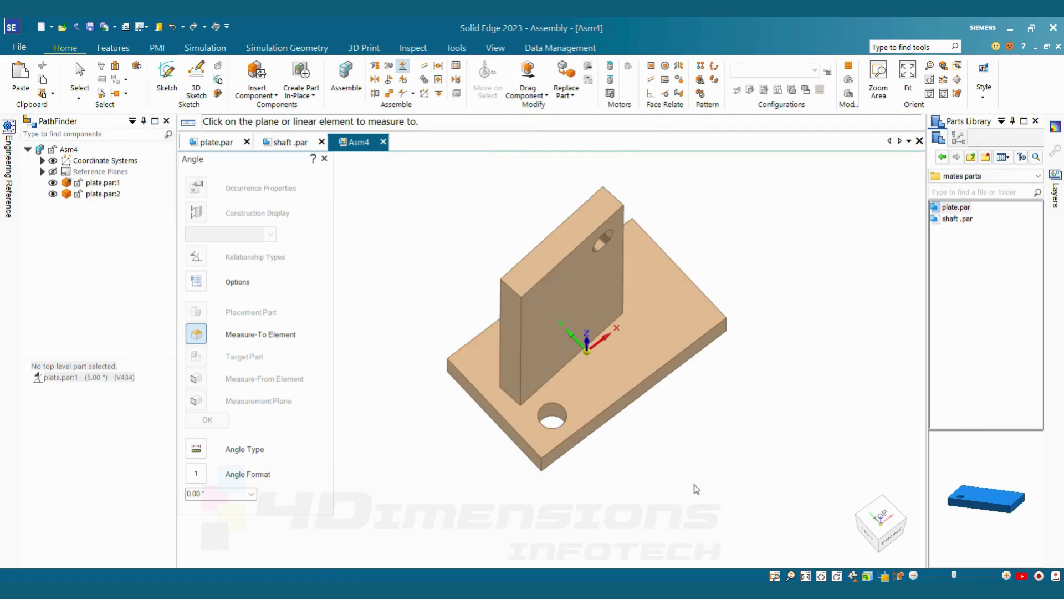
- Change the upright plate's angle relationship to 10°
left_click(886, 533)
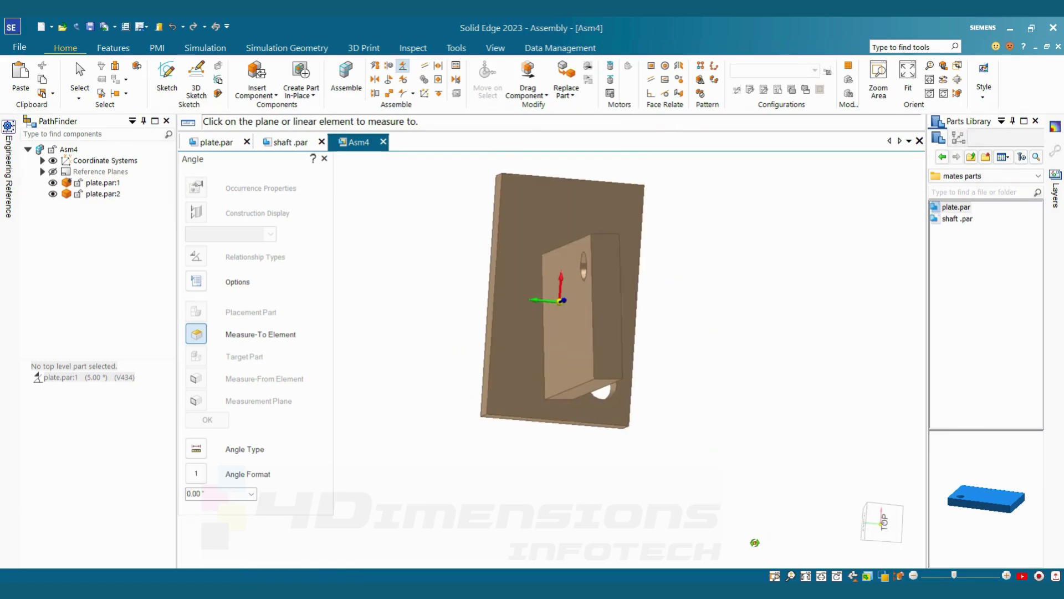
left_click(893, 526)
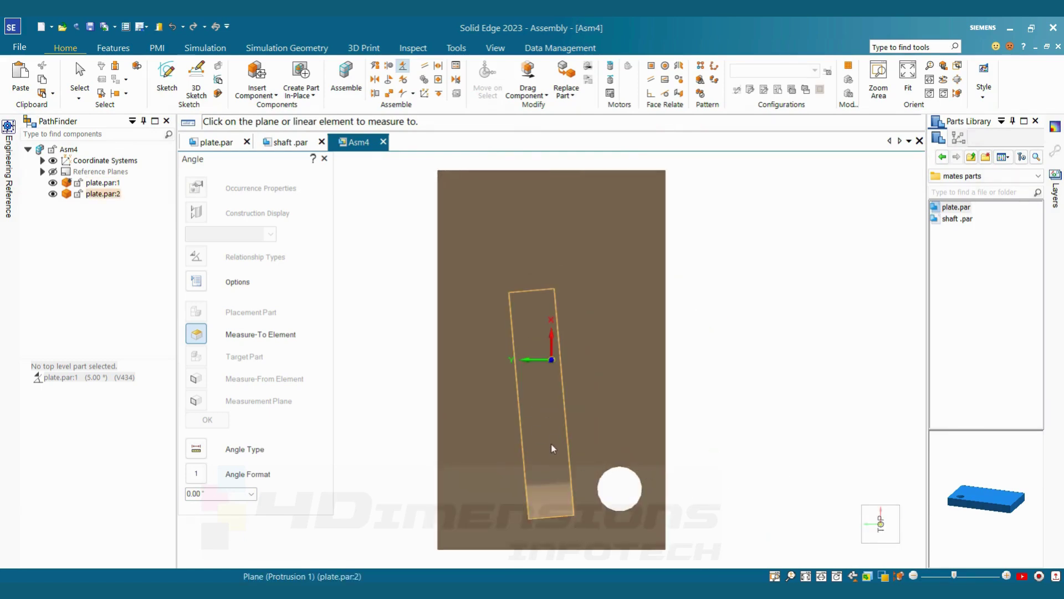
scroll(551, 438, "down", 2)
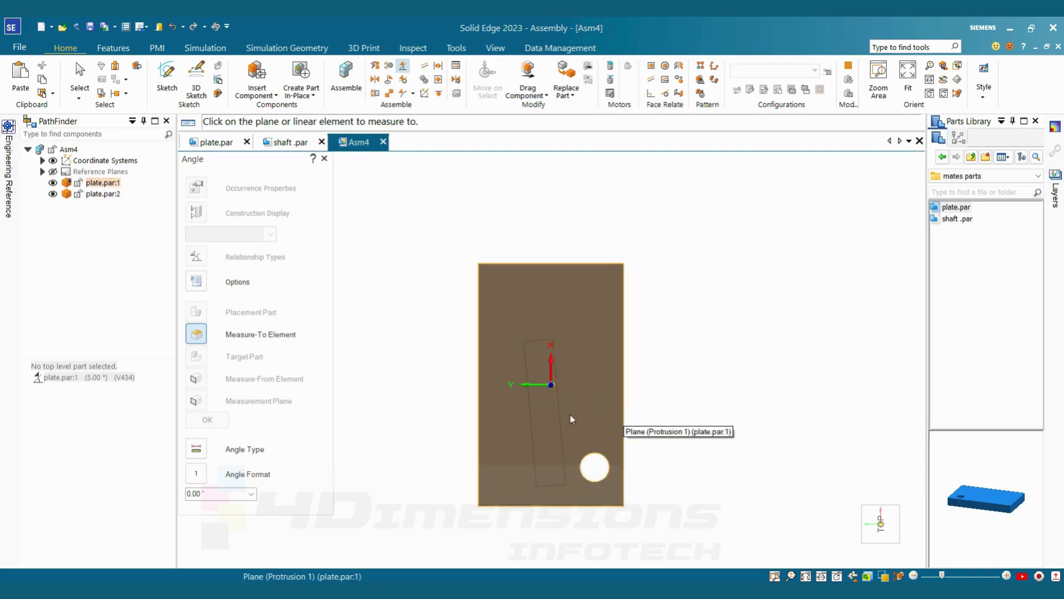
middle_click_drag(595, 416, 694, 499)
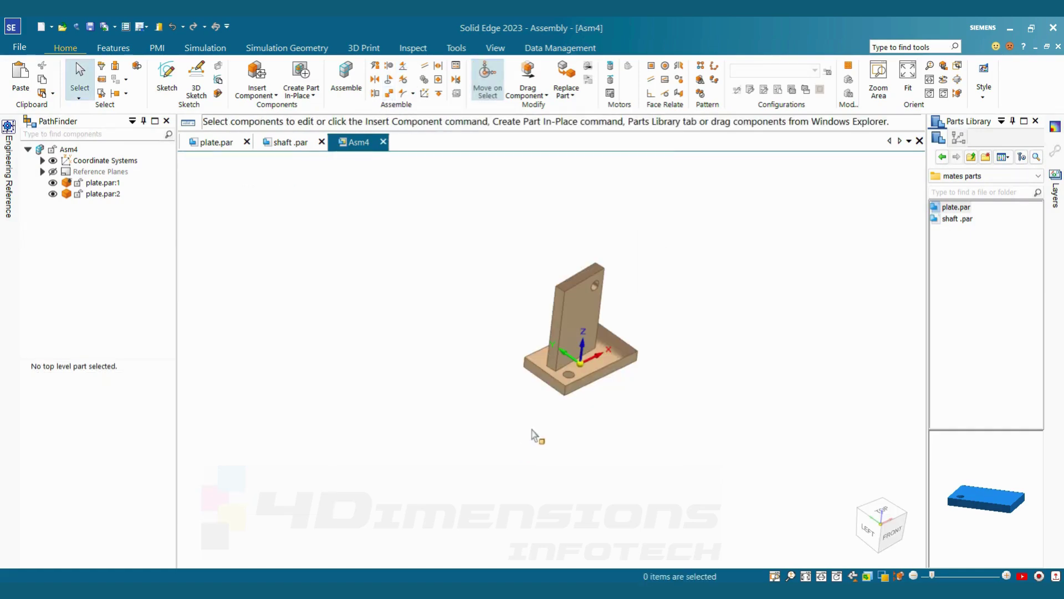
left_click(596, 303)
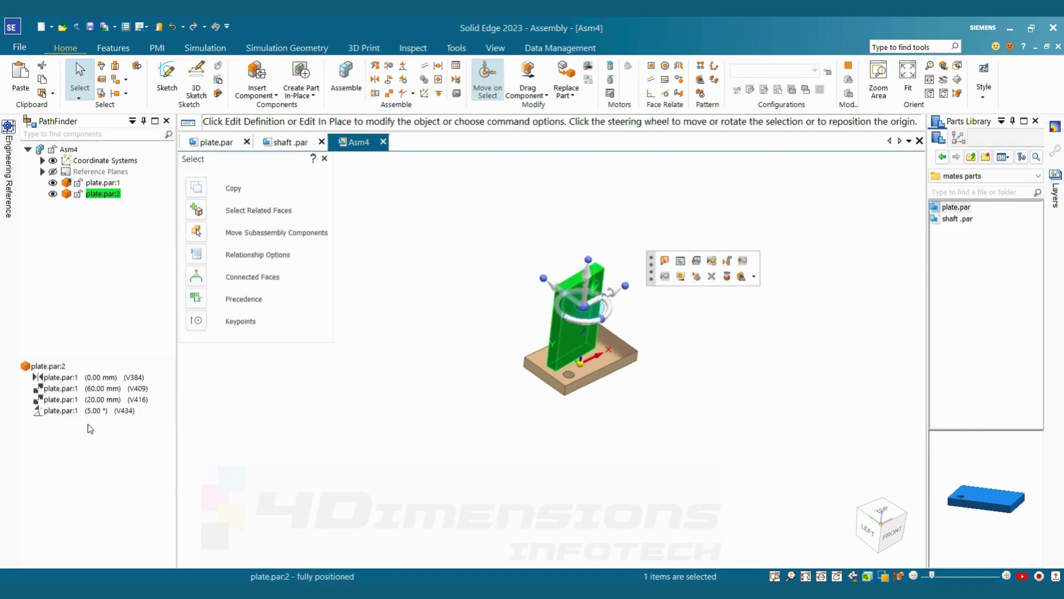
left_click(78, 410)
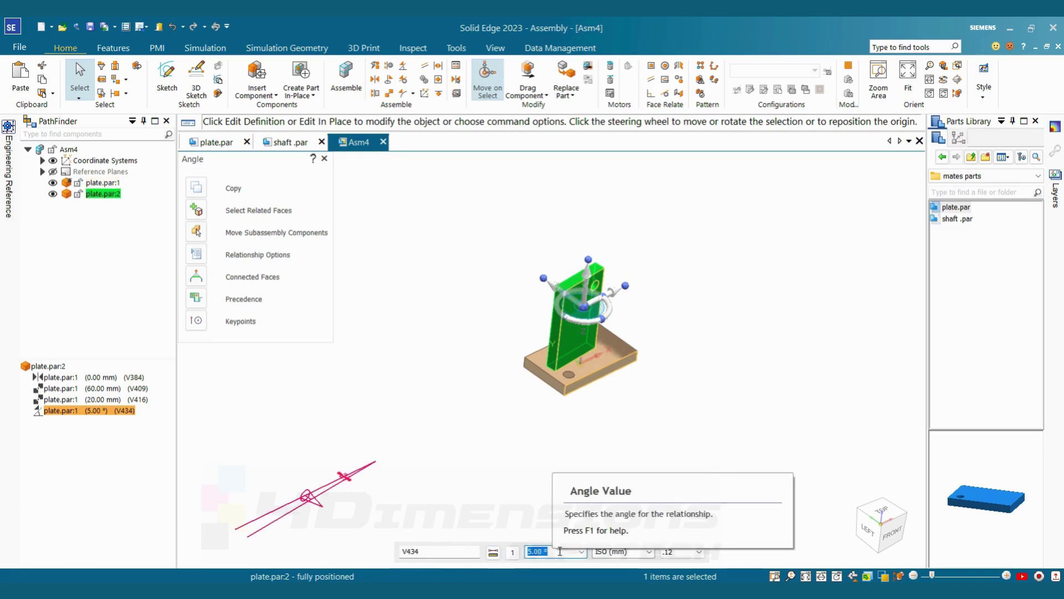
type("10")
key("Return")
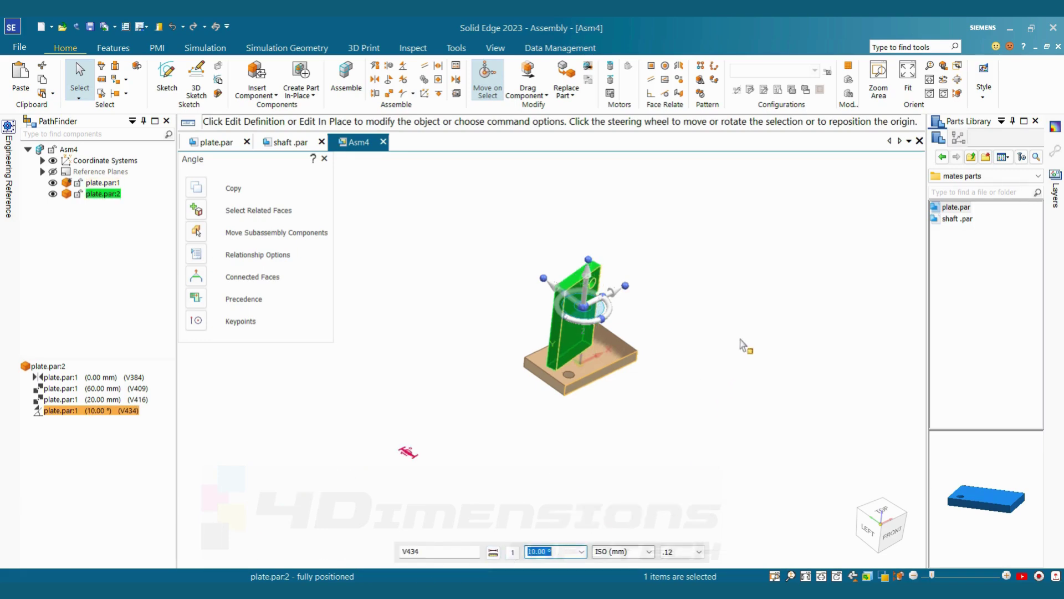
key("Escape")
- Examine the upright plate's angled position on the base plate from several directions and from the top view
scroll(742, 345, "up", 5)
mouse_move(743, 345)
middle_mouse_down()
mouse_move(742, 288)
mouse_move(743, 355)
middle_mouse_up()
scroll(743, 355, "up", 3)
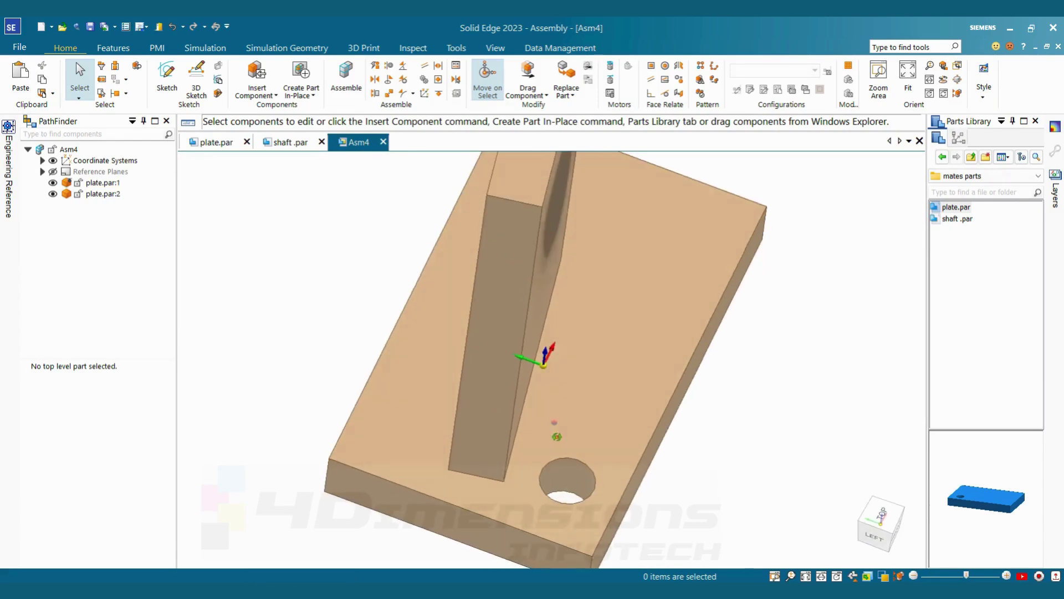
middle_click_drag(556, 437, 549, 426)
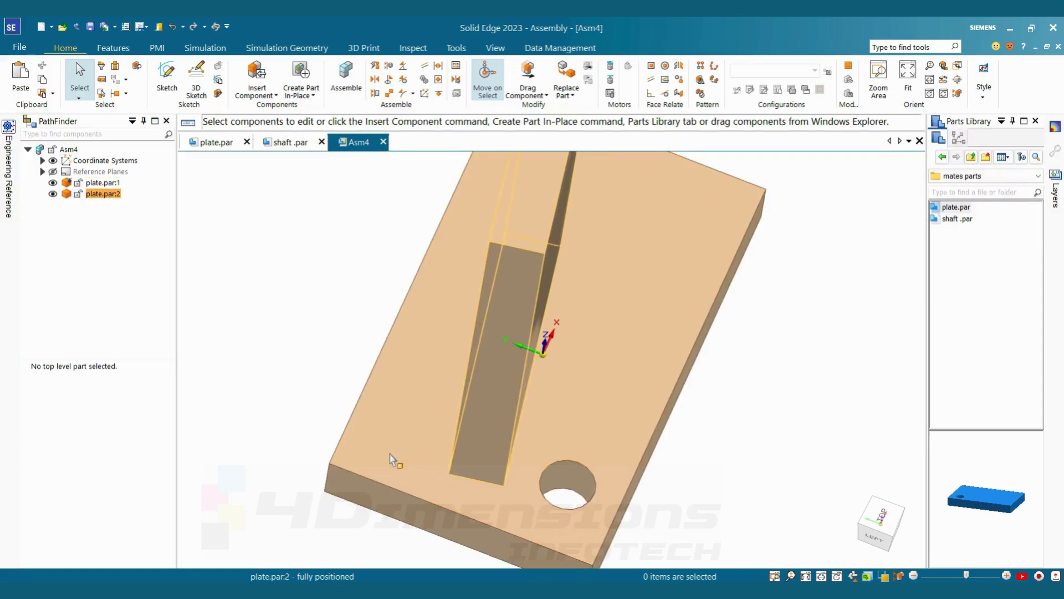
middle_click_drag(356, 435, 453, 470)
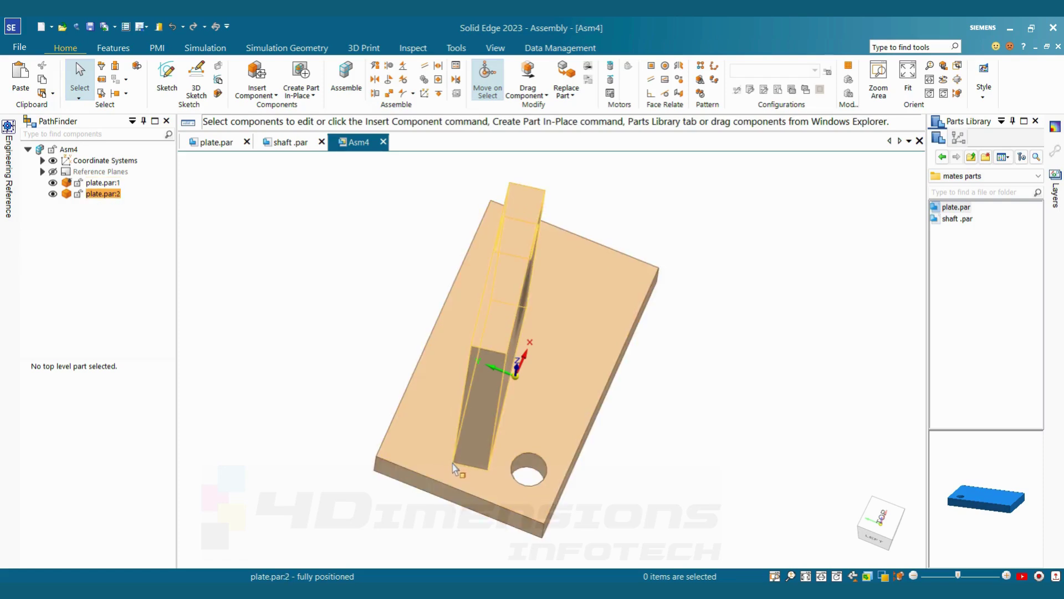
middle_click_drag(453, 468, 452, 481)
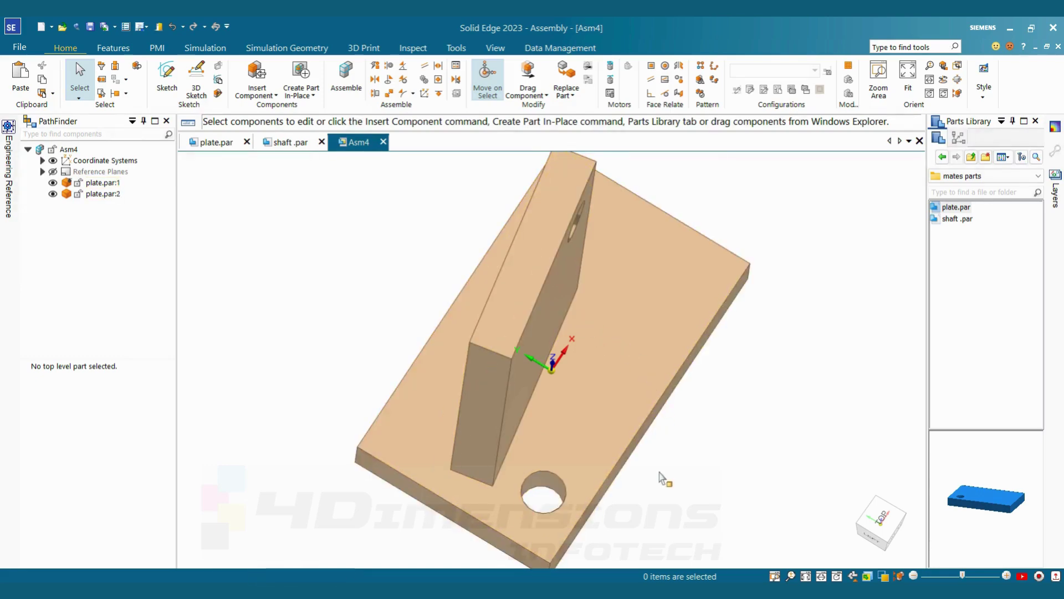
key("ctrl+t")
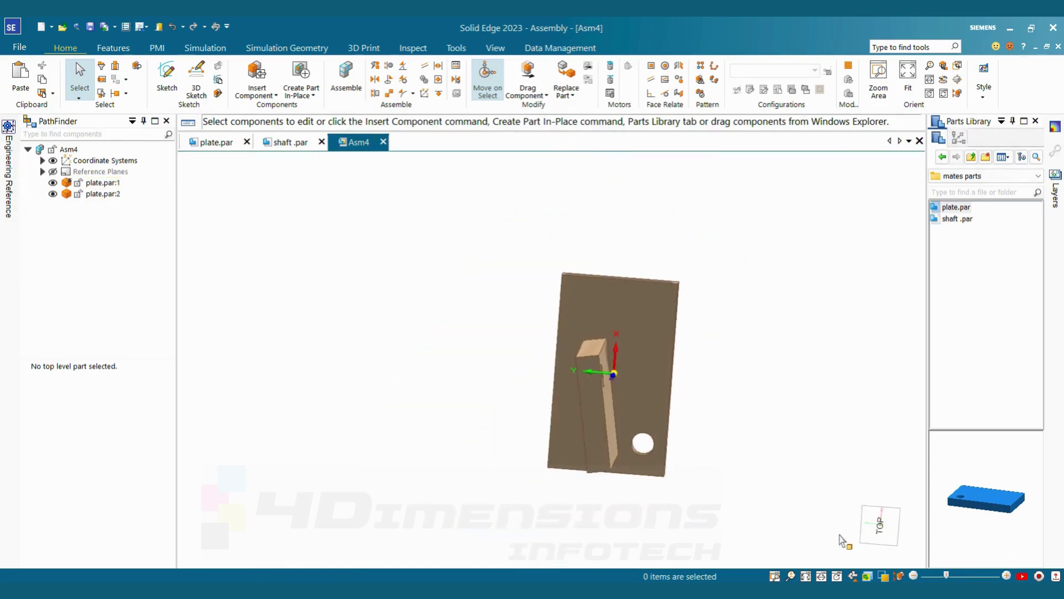
left_click(879, 521)
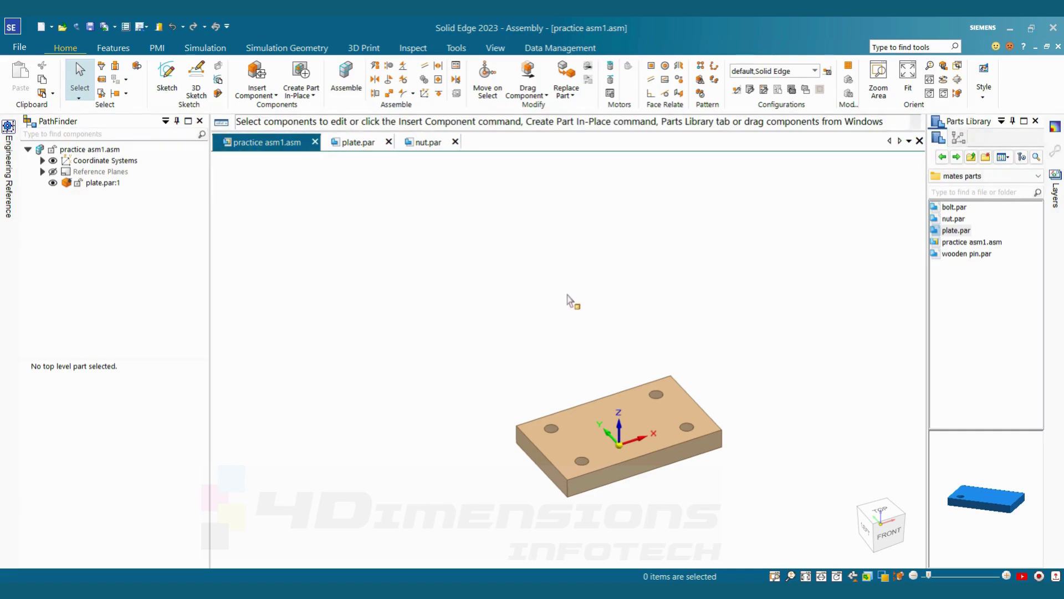
- Insert a second plate.par above the first plate in practice asm1.asm and leave it without relationships
left_click(660, 468)
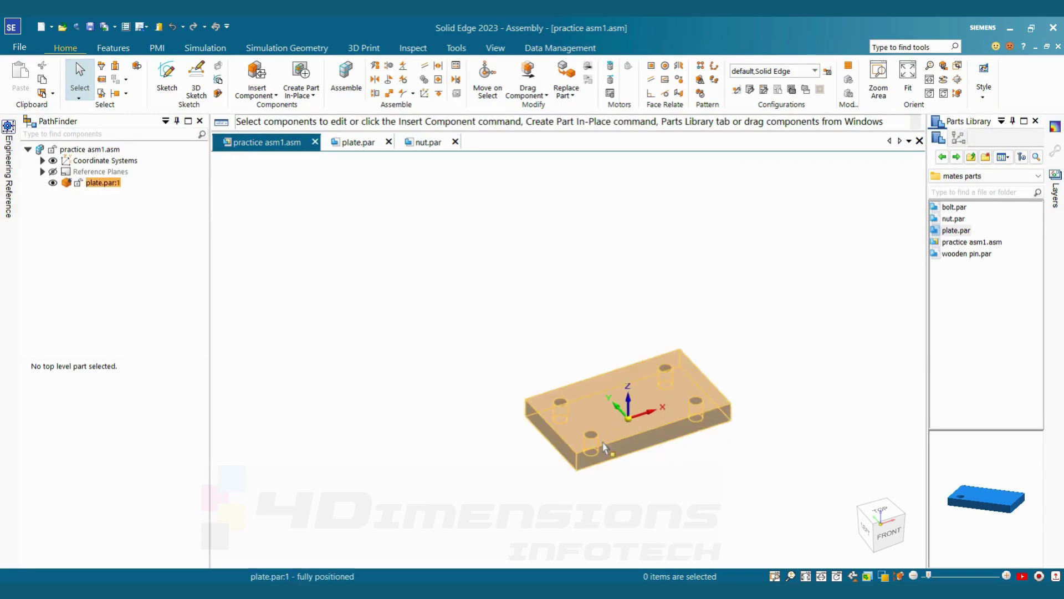
left_click(736, 355)
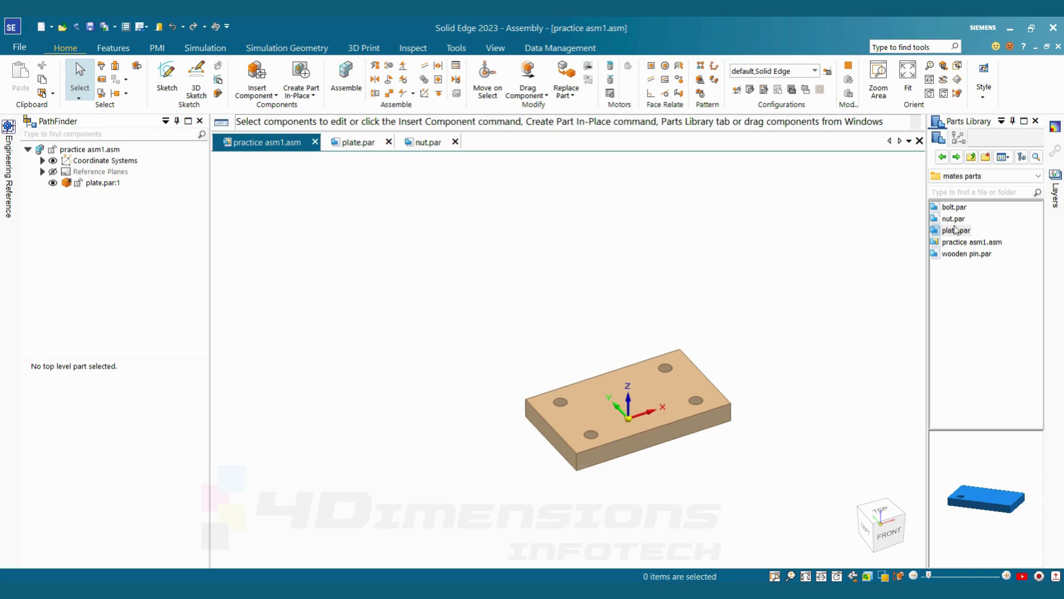
left_click_drag(566, 235, 569, 237)
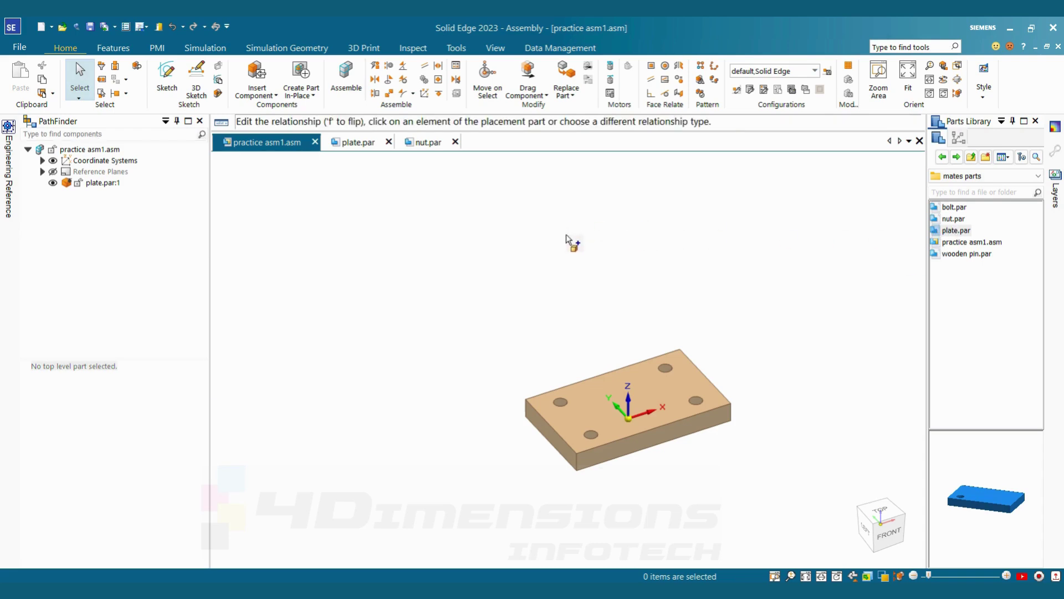
right_click(486, 312)
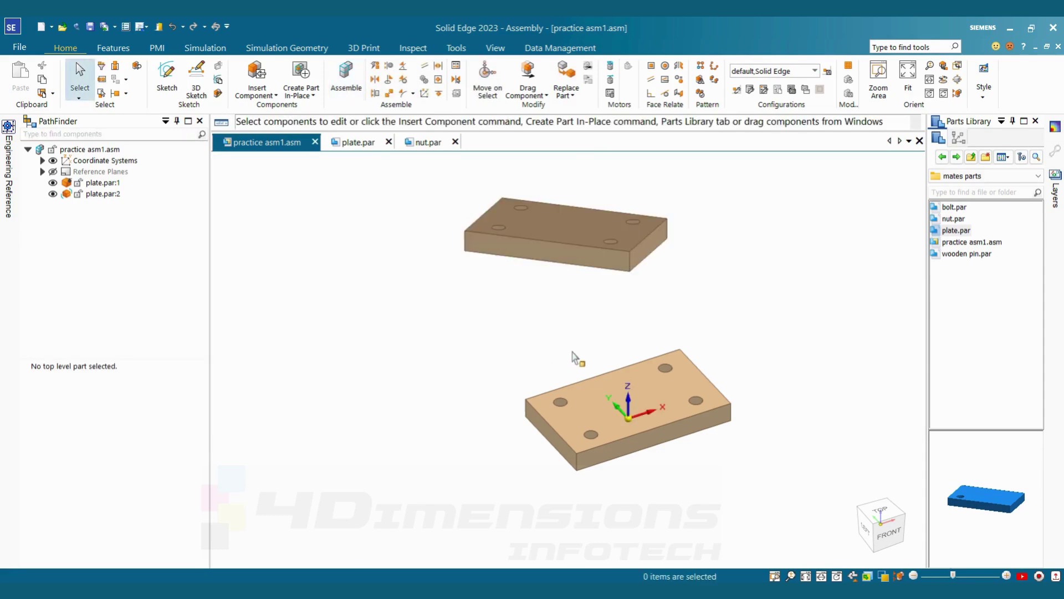
- Apply a parallel relationship with 0 mm offset between the second plate's upper long edge and the grounded plate's upper long edge
middle_click_drag(487, 312, 758, 317)
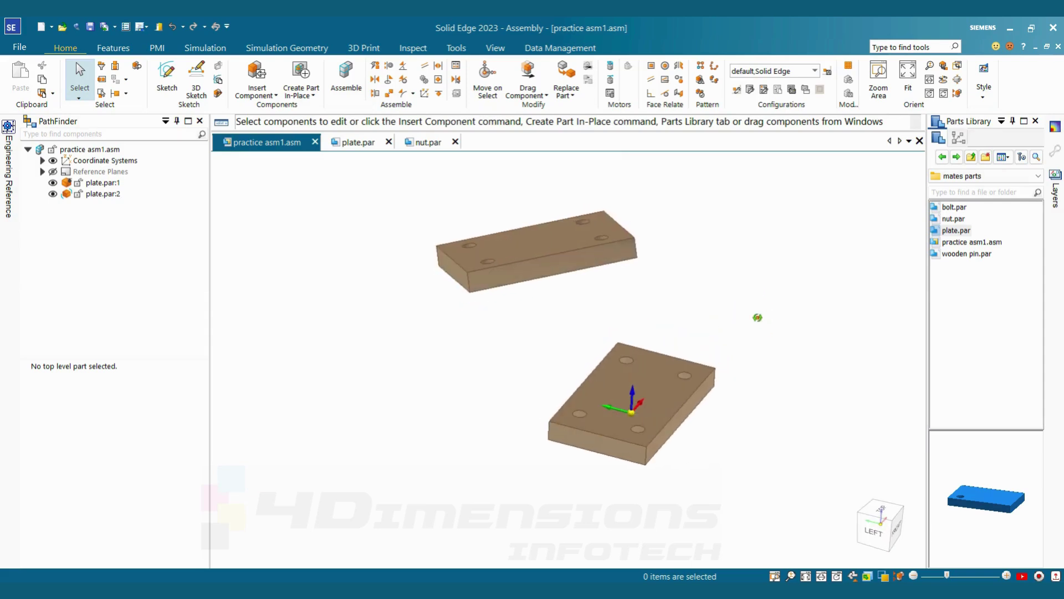
left_click(403, 65)
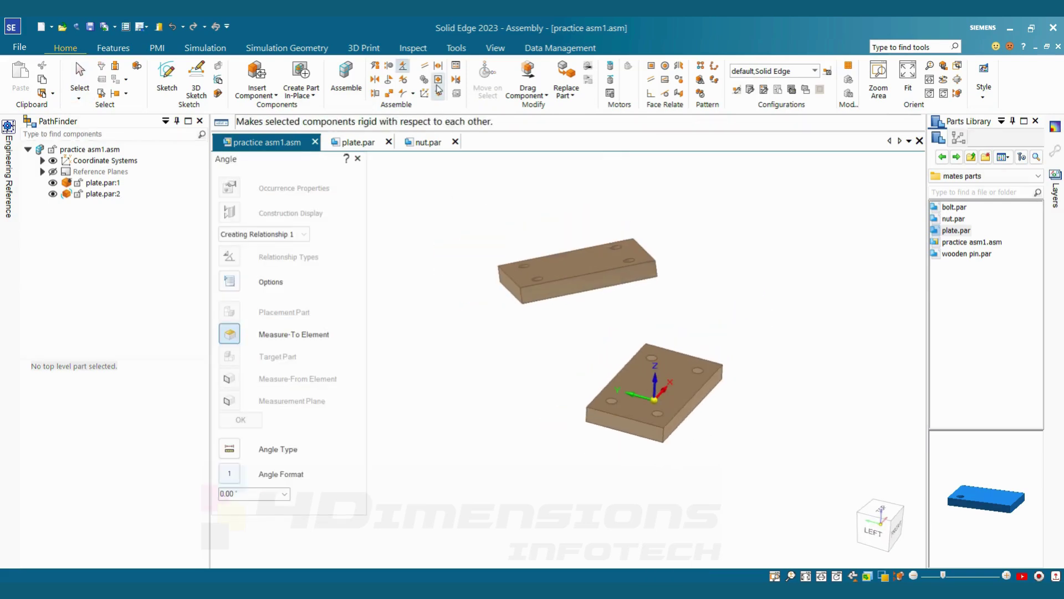
left_click(425, 67)
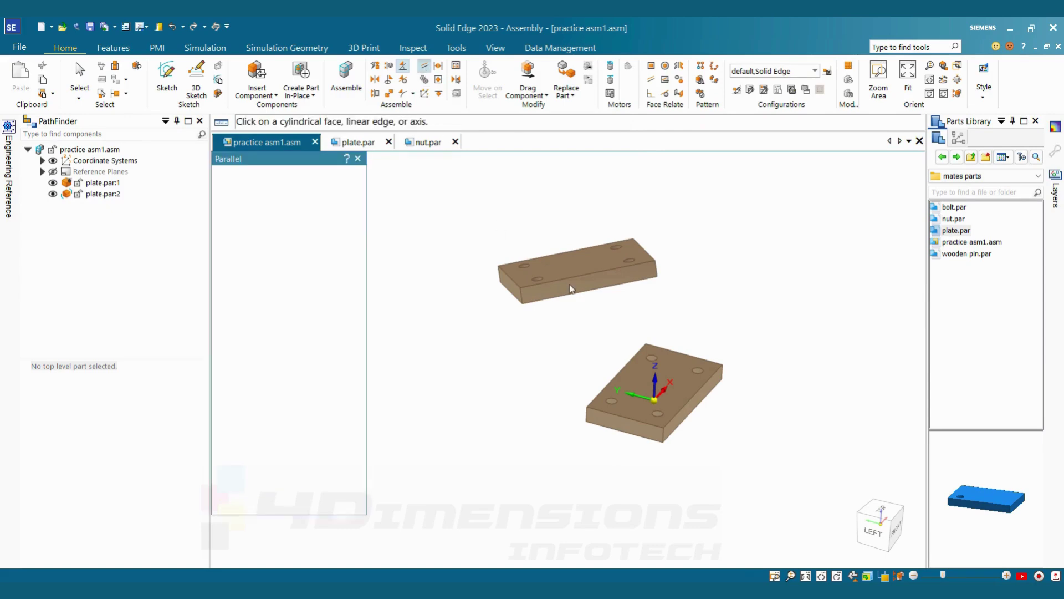
left_click(604, 271)
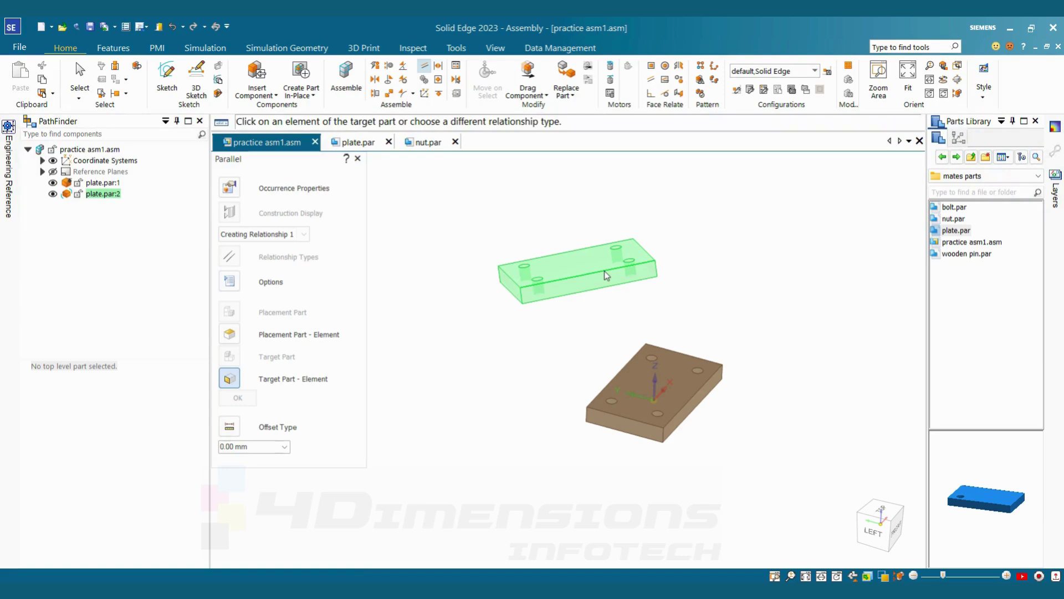
left_click(625, 368)
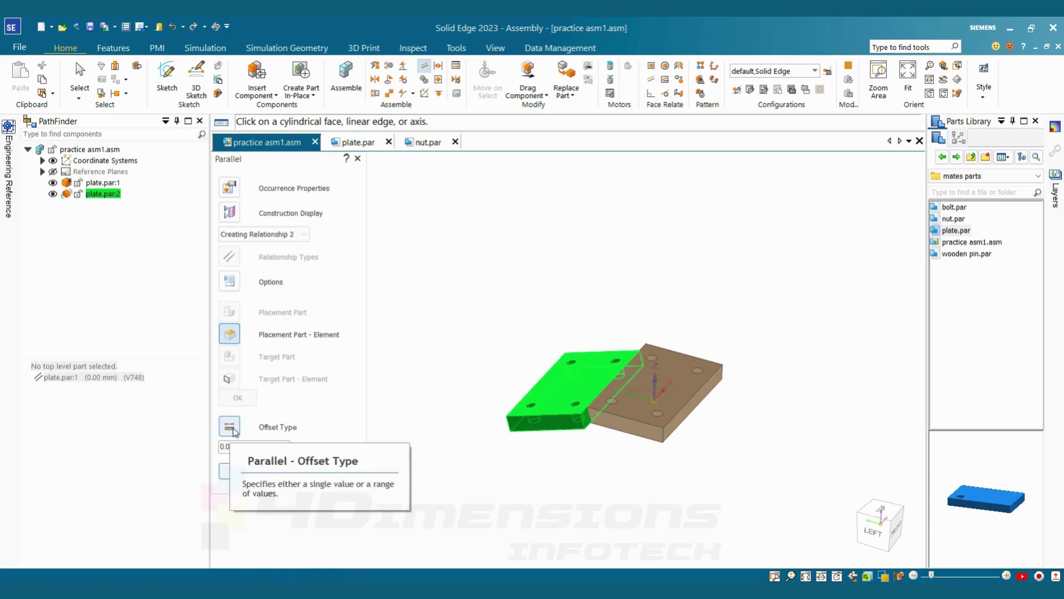
right_click(420, 209)
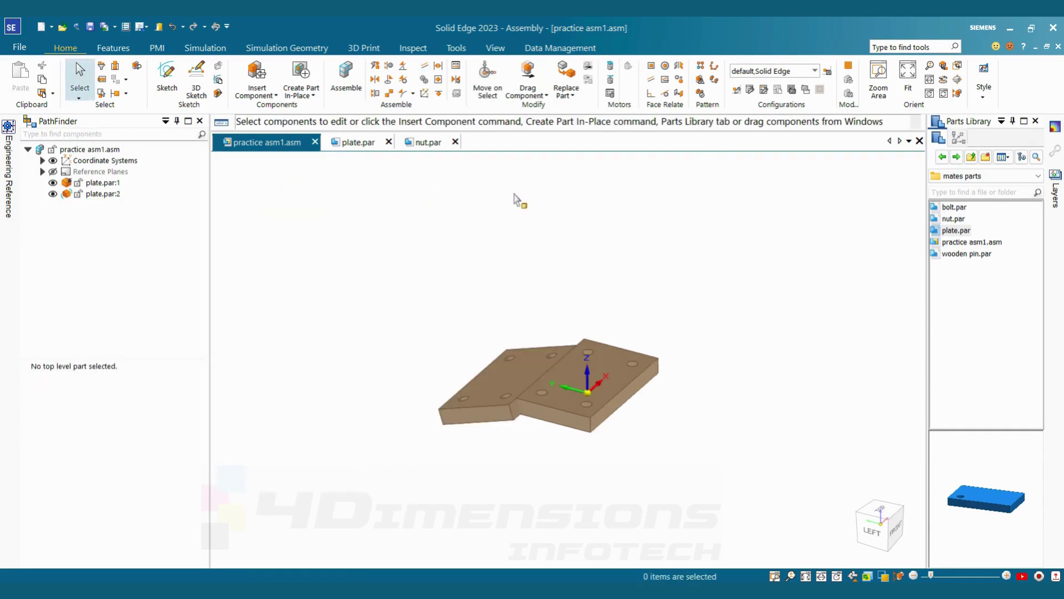
- Slide the second plate slightly along its X axis with Drag Component to test its remaining movement
left_click(528, 71)
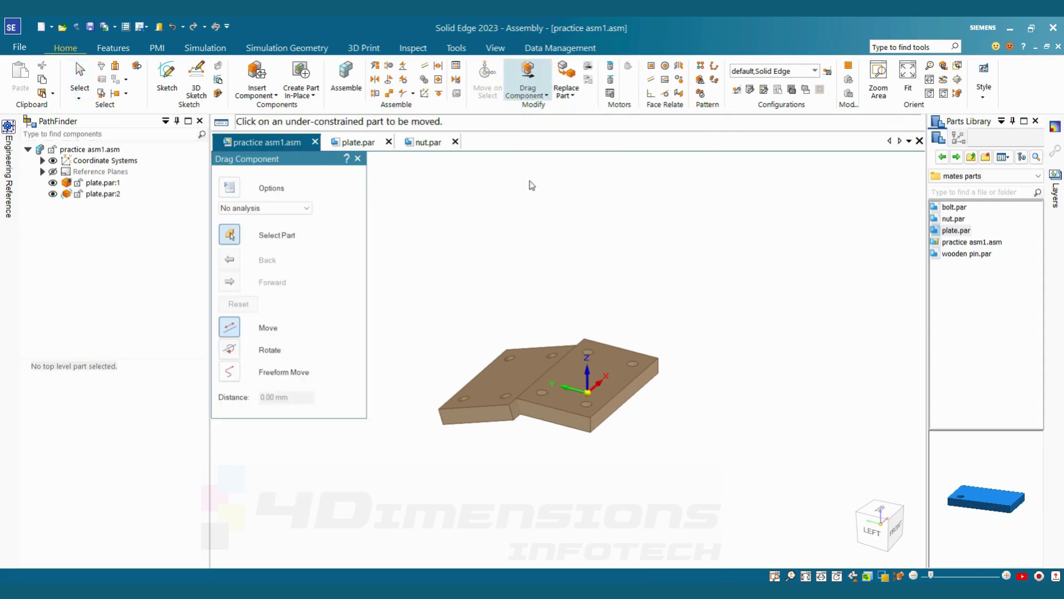
left_click(511, 370)
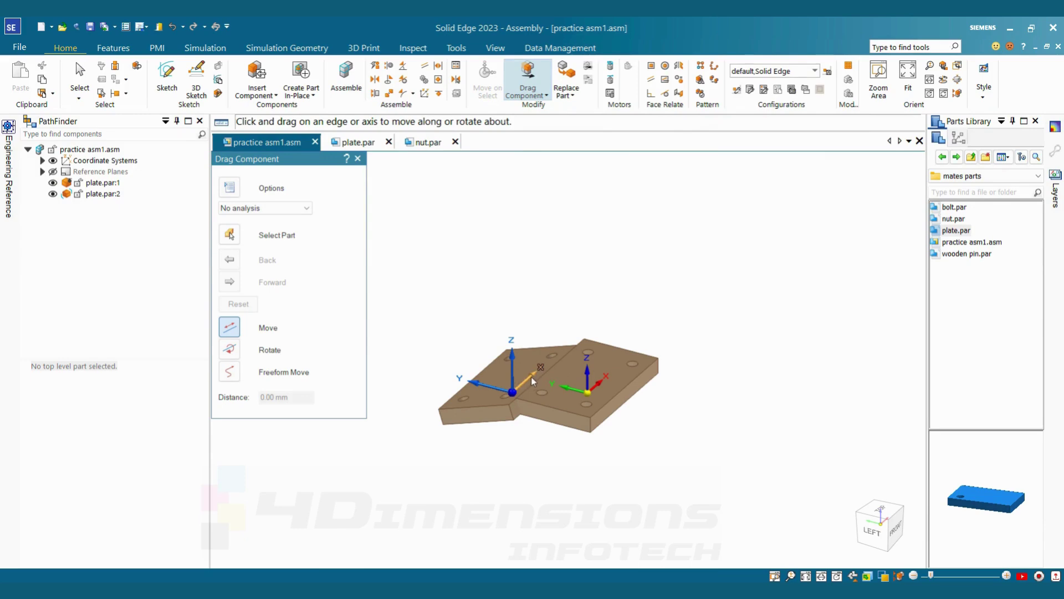
mouse_move(531, 377)
left_mouse_down()
mouse_move(571, 333)
mouse_move(515, 394)
mouse_move(545, 359)
mouse_move(529, 379)
left_mouse_up()
left_click(357, 159)
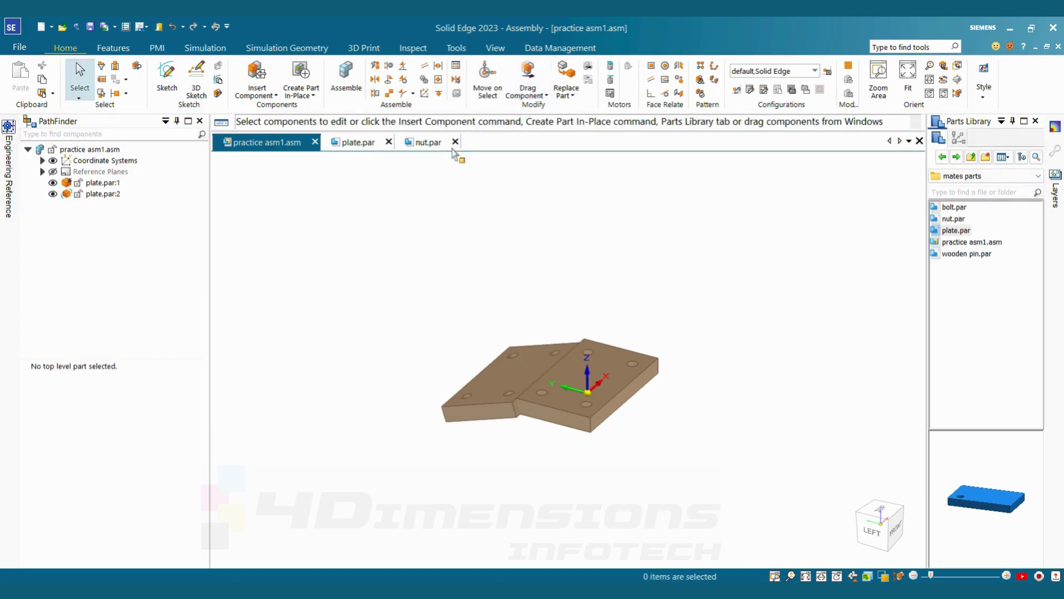
- Mate the second plate's front end face with the grounded plate's at 0 mm offset, flipping the mate so both ends lie flush
left_click(350, 94)
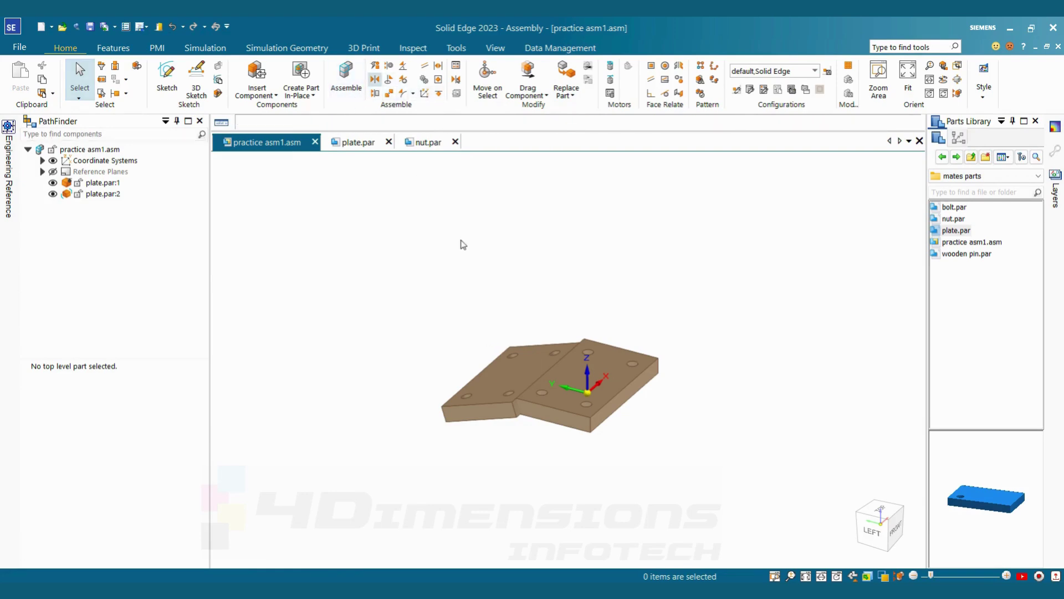
left_click(505, 415)
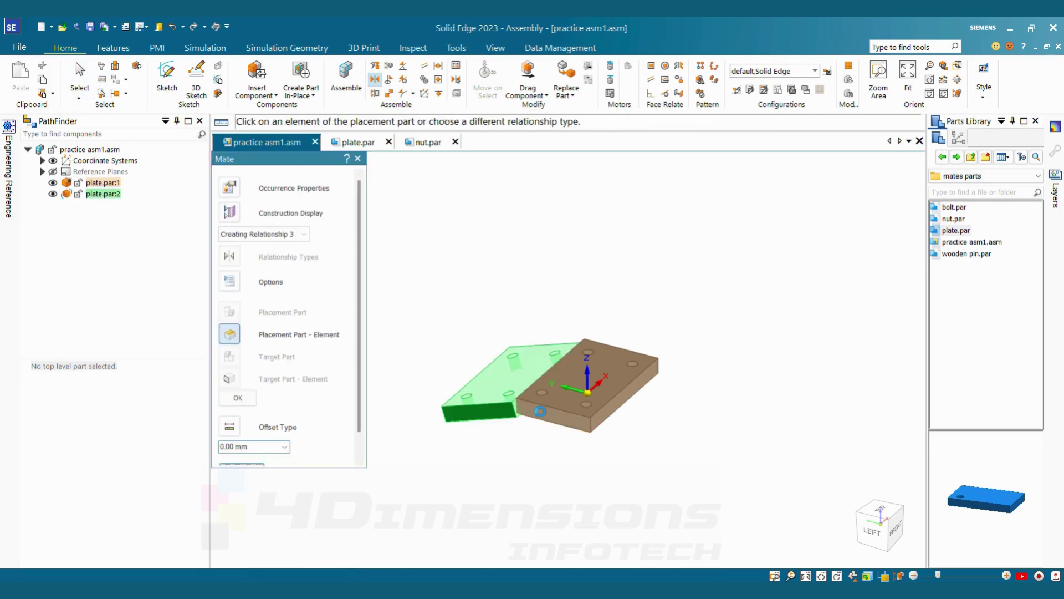
left_click(615, 371)
left_click(257, 472)
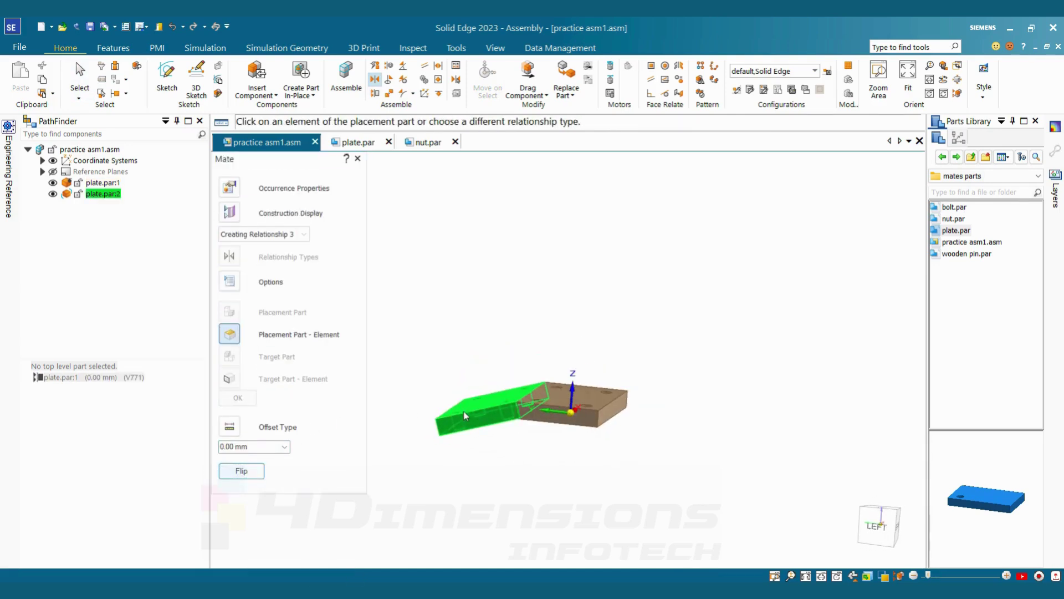
left_click(358, 159)
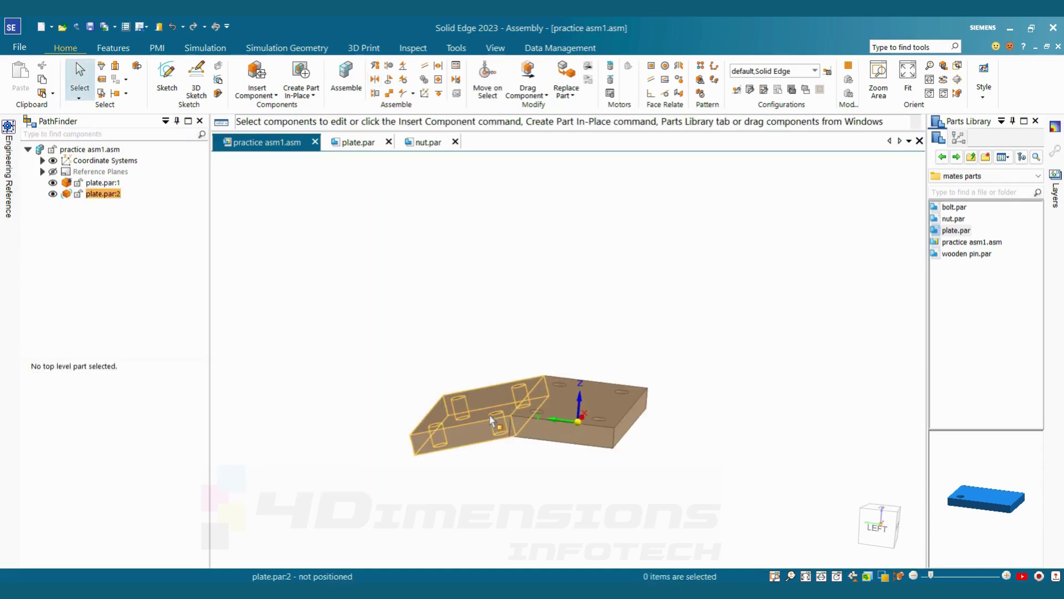
middle_click_drag(615, 330, 591, 351)
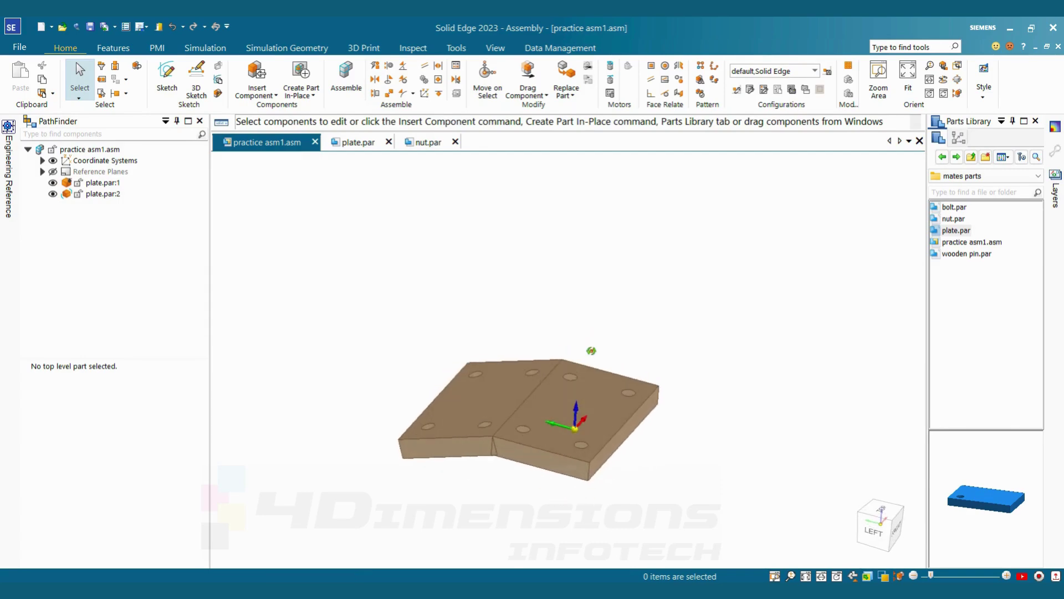
- Swing the second plate up about the shared edge to just about upright with Drag Component's Freeform Move
left_click(533, 94)
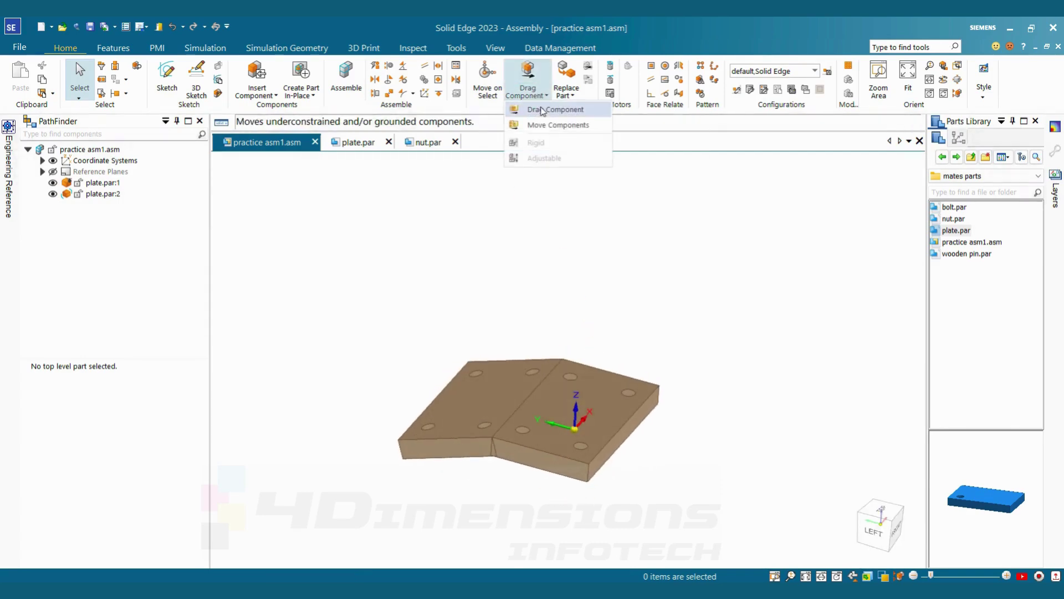
left_click(543, 111)
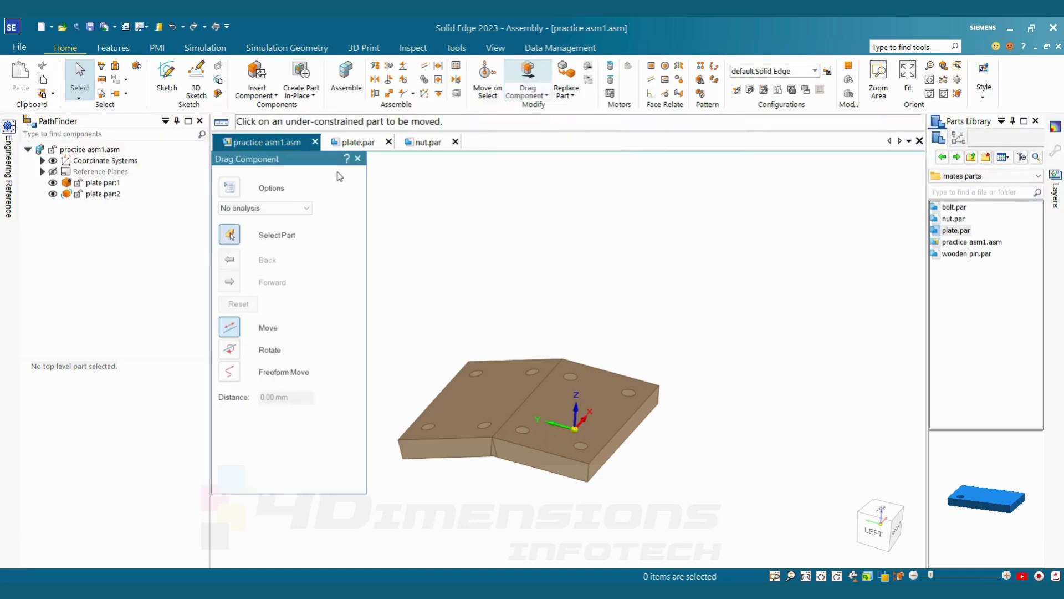
left_click(235, 353)
left_click(475, 392)
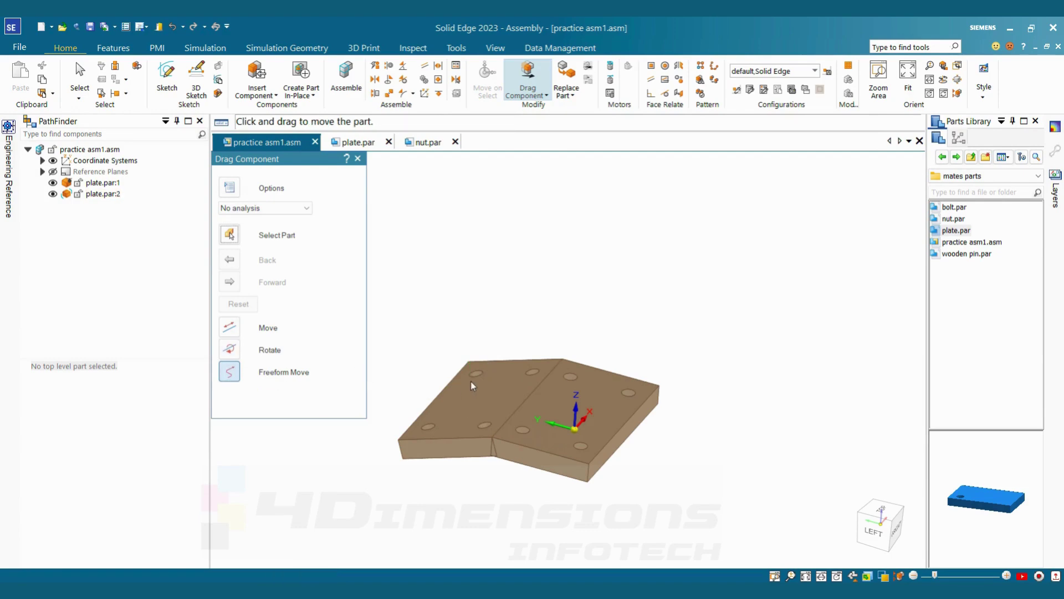
left_click_drag(471, 382, 603, 290)
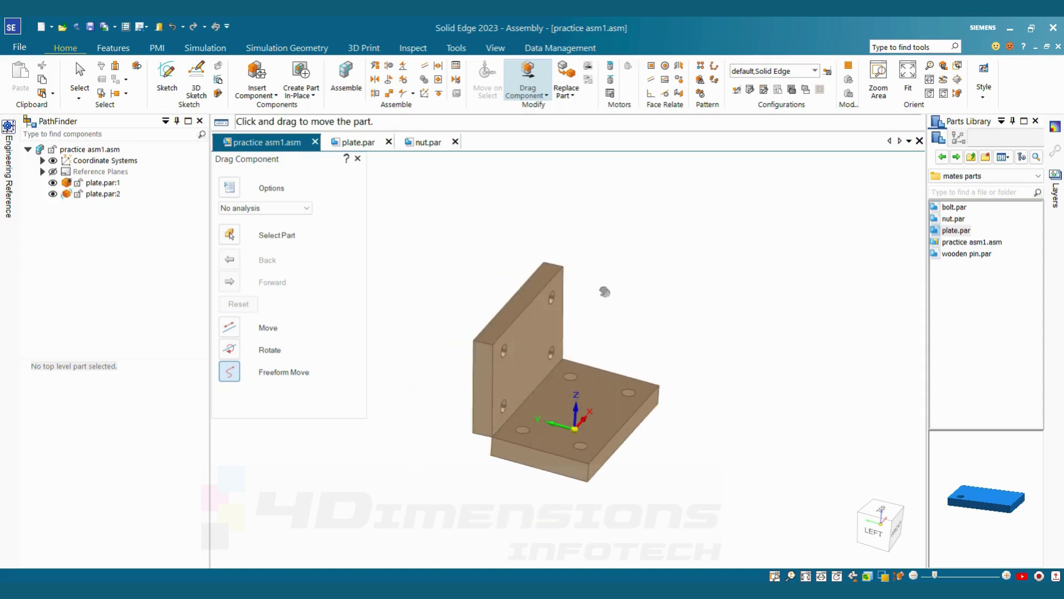
middle_click_drag(603, 289, 636, 302)
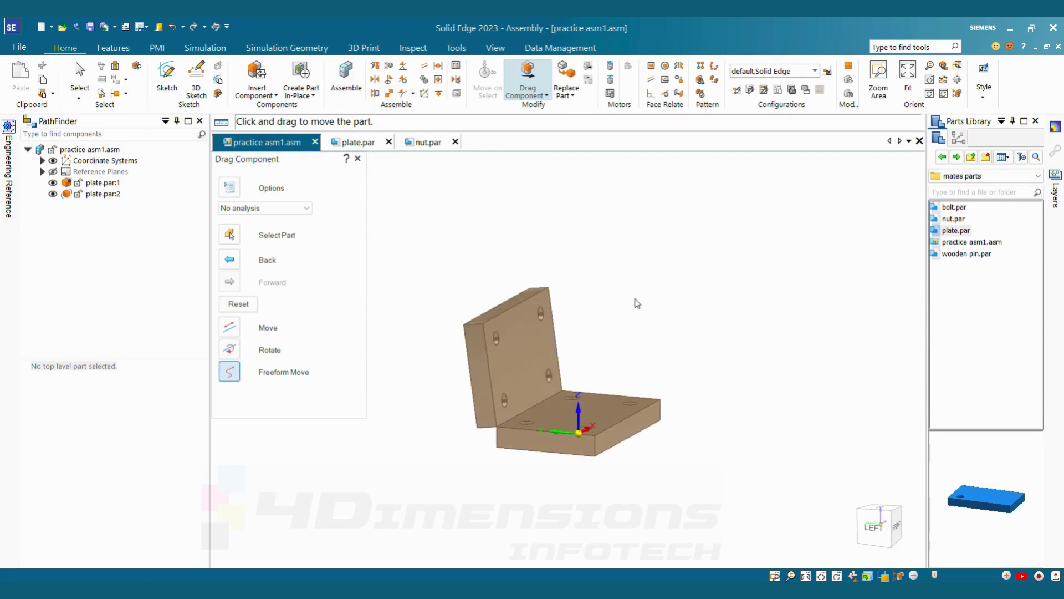
- Add a 60° angle relationship in Fourth Angle format from the grounded plate's top face to the second plate's inner face, measured on the grounded plate's end face
left_click(403, 65)
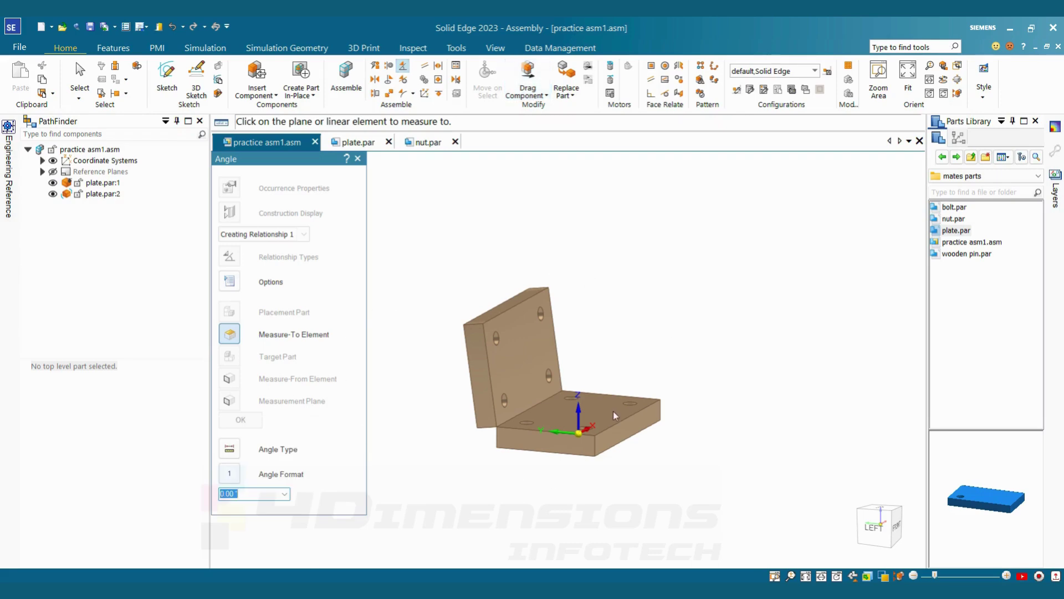
left_click(526, 331)
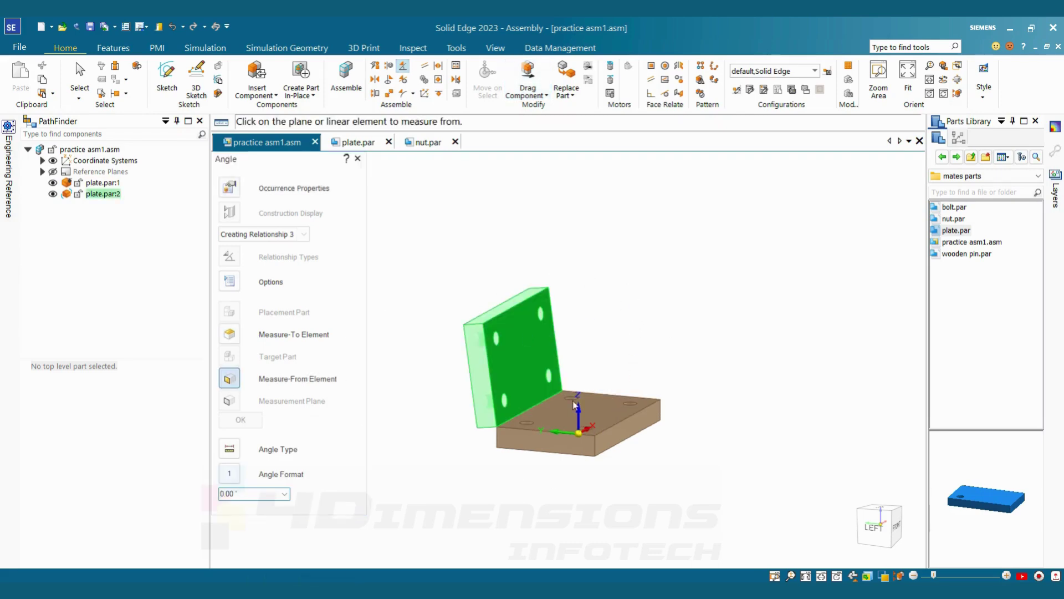
left_click(604, 416)
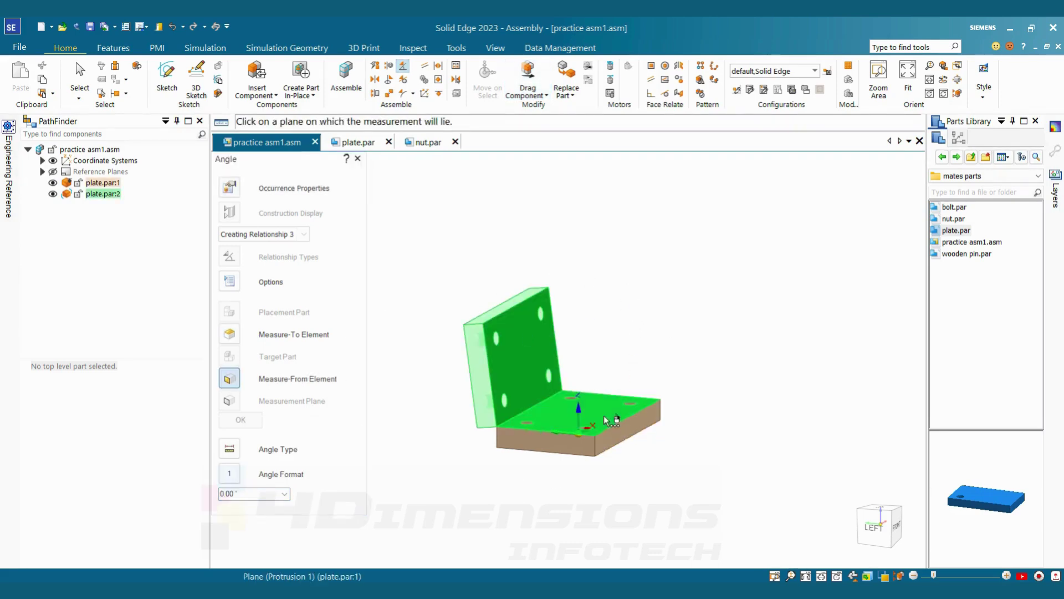
left_click(263, 495)
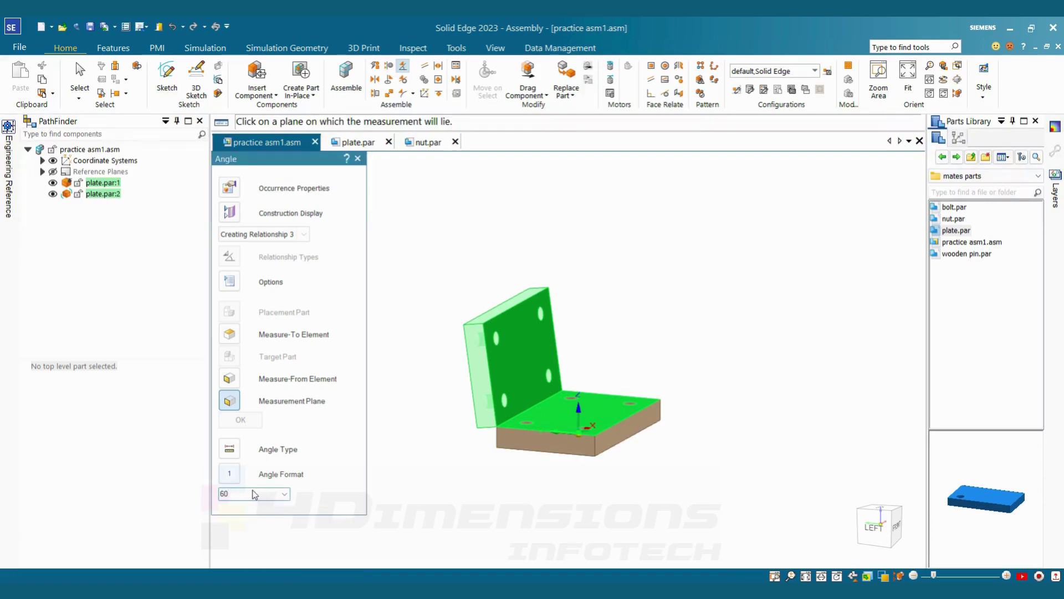
left_click(228, 473)
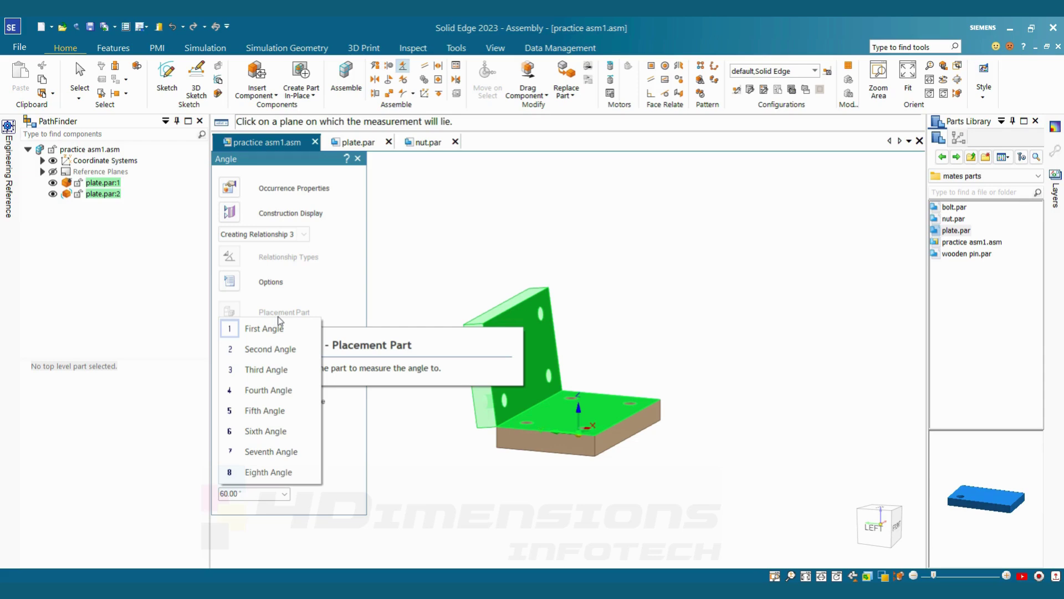
left_click(251, 390)
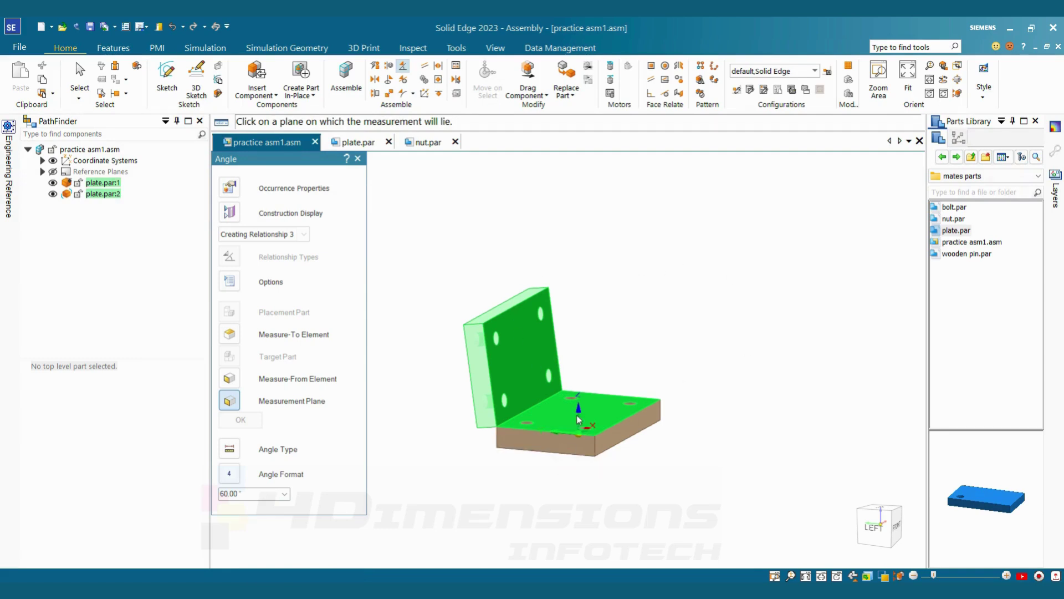
left_click(563, 448)
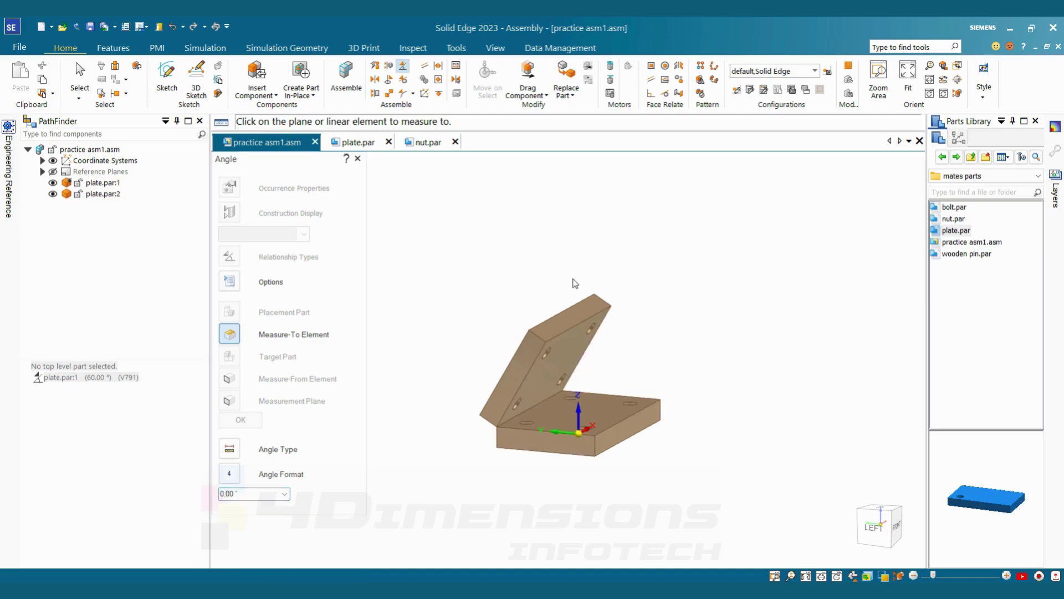
key("Escape")
- Change the second plate's angle relationship to the First Angle format at 60° and check its measuring direction from the side
left_click(570, 368)
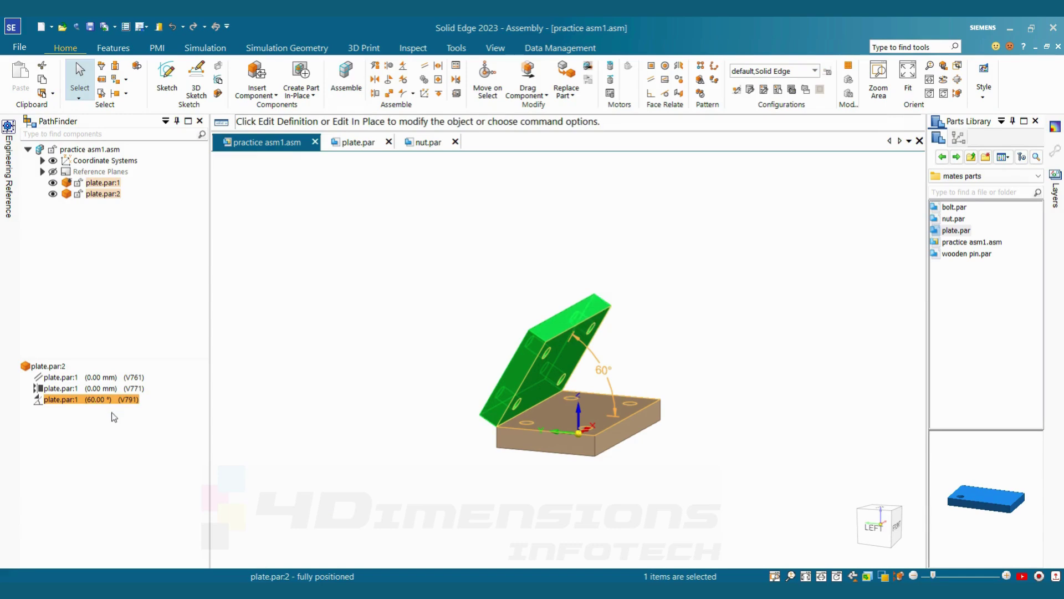
left_click(112, 400)
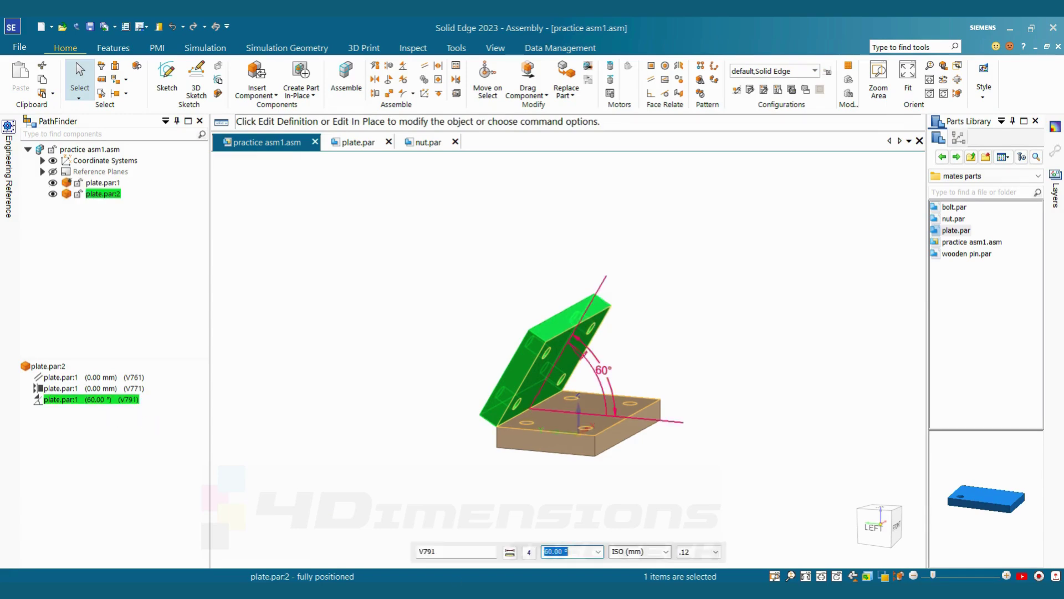
left_click(530, 552)
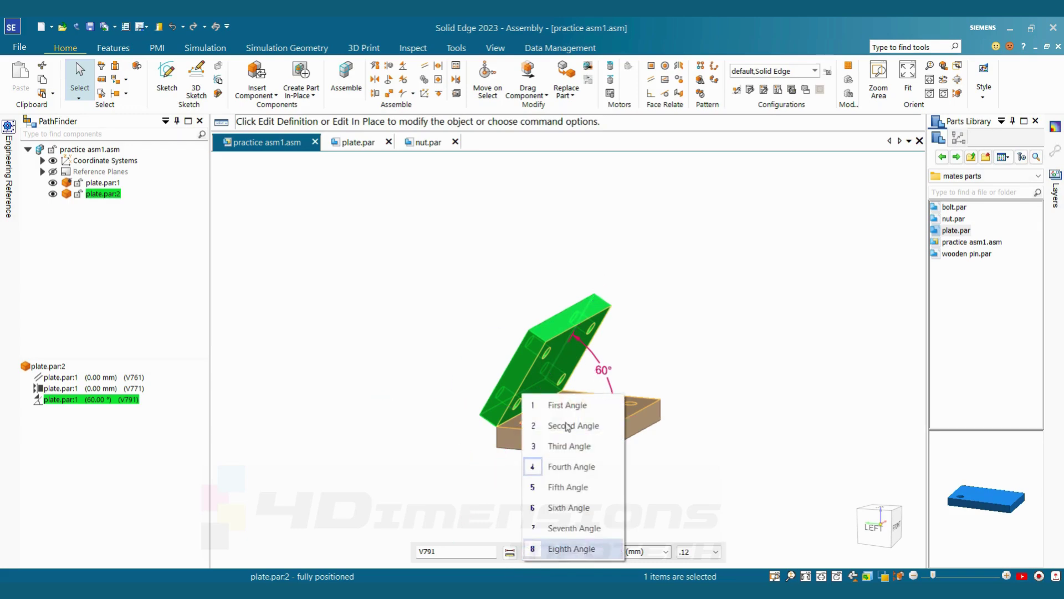
left_click(565, 407)
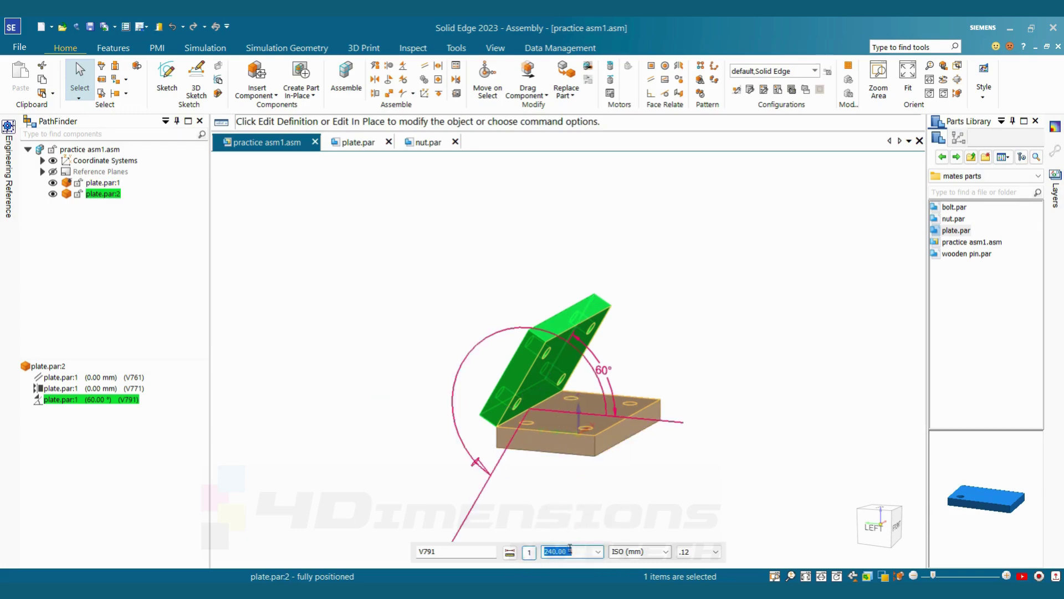
type("60")
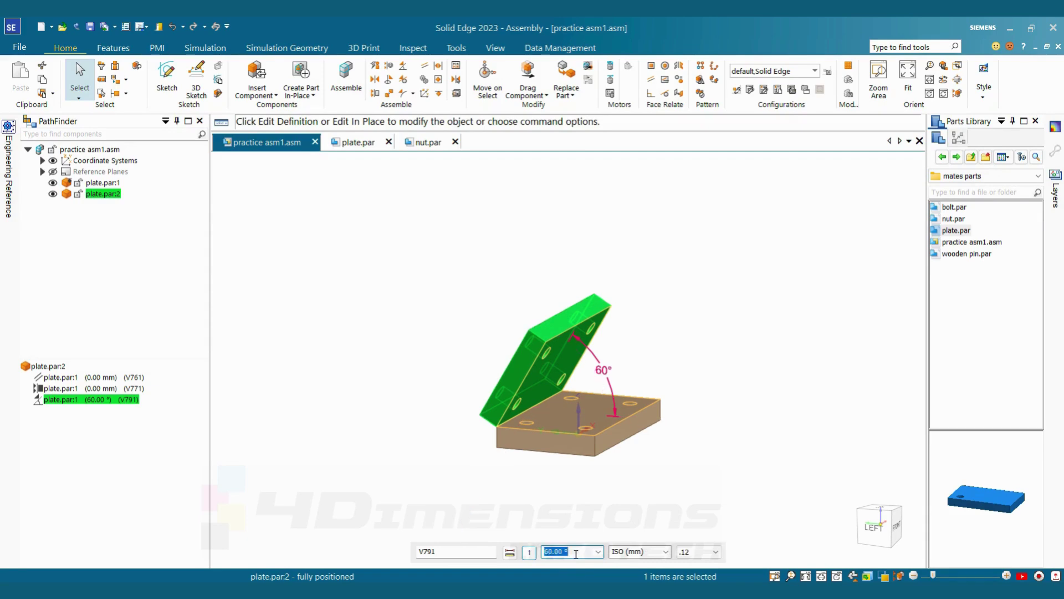
key("Return")
key("ctrl+l")
middle_click_drag(571, 467, 531, 479)
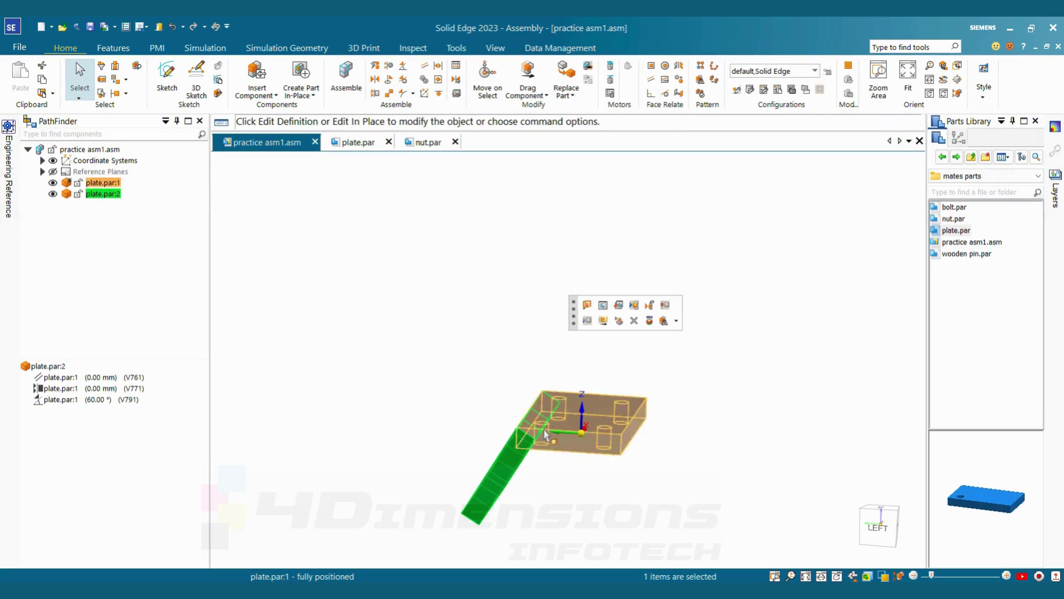
middle_click_drag(517, 438, 460, 487)
left_click(97, 400)
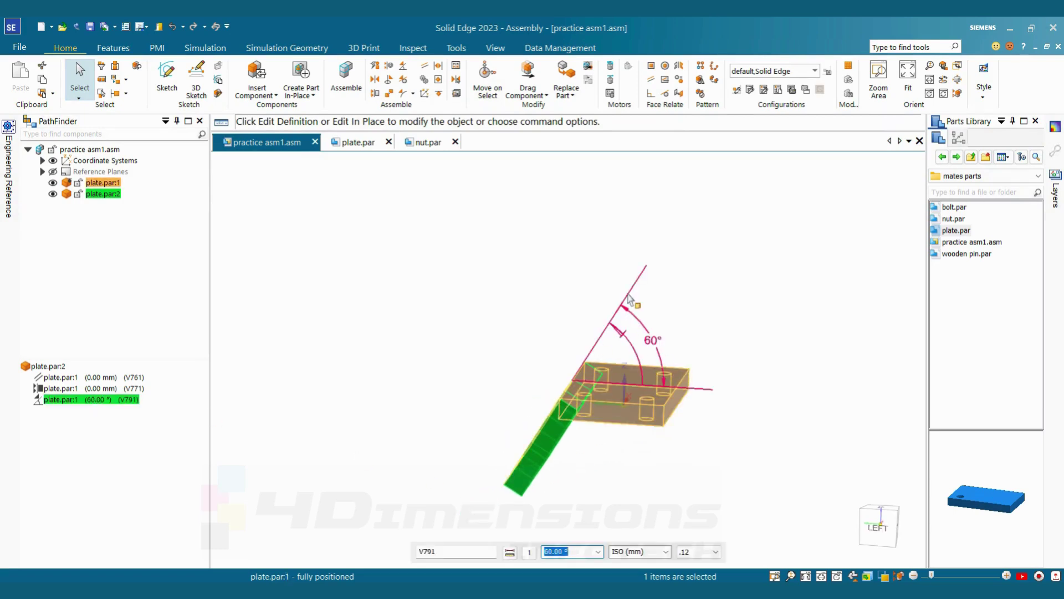
left_click(465, 327)
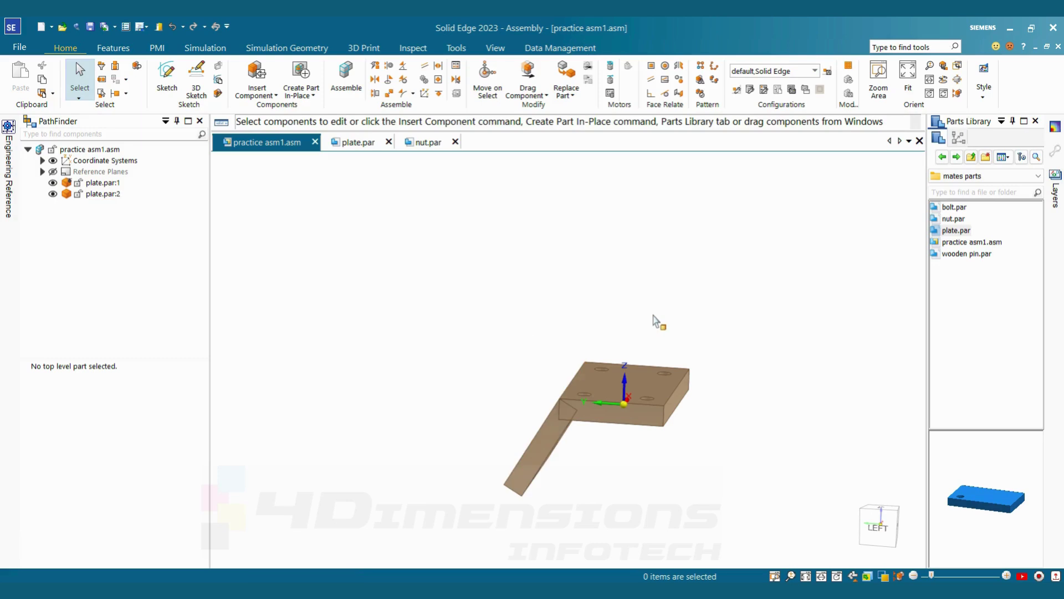
- Try the Fourth Angle format at 240° on the second plate's angle relationship, and settle on the Sixth Angle format at 60°
left_click(538, 452)
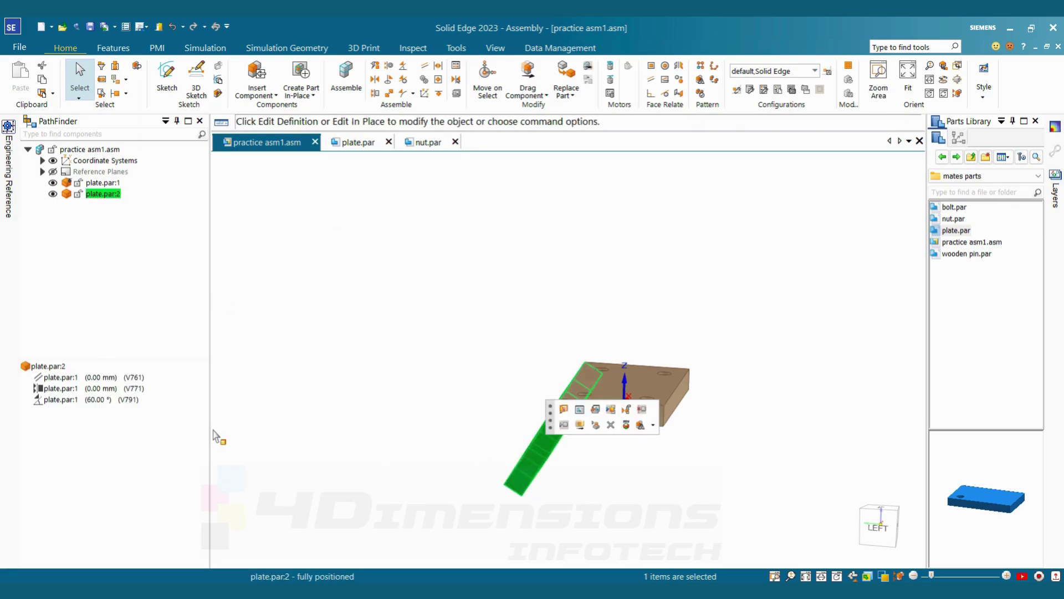
left_click(118, 399)
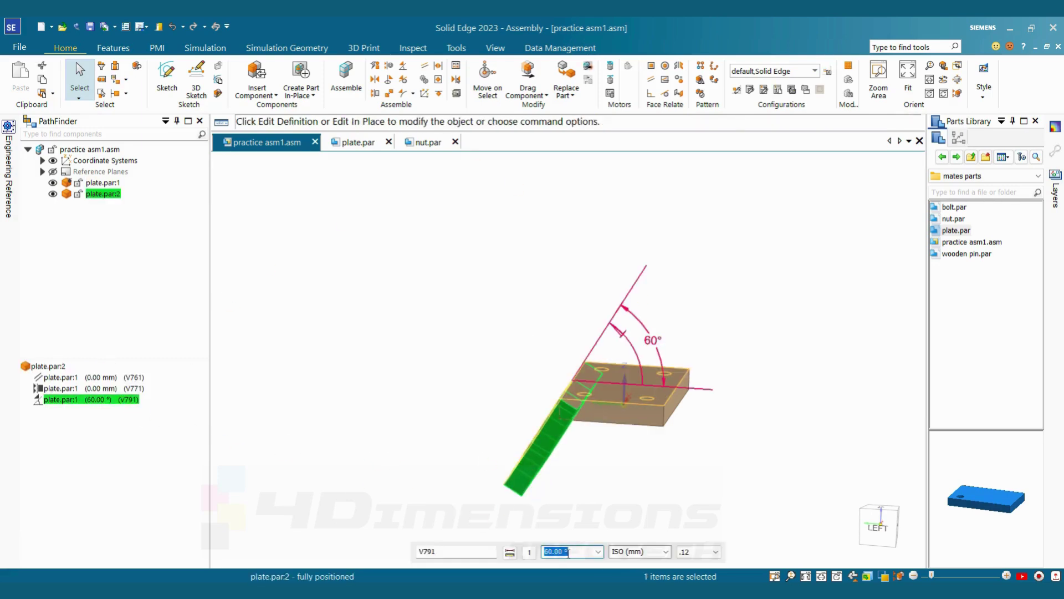
type("240")
key("Return")
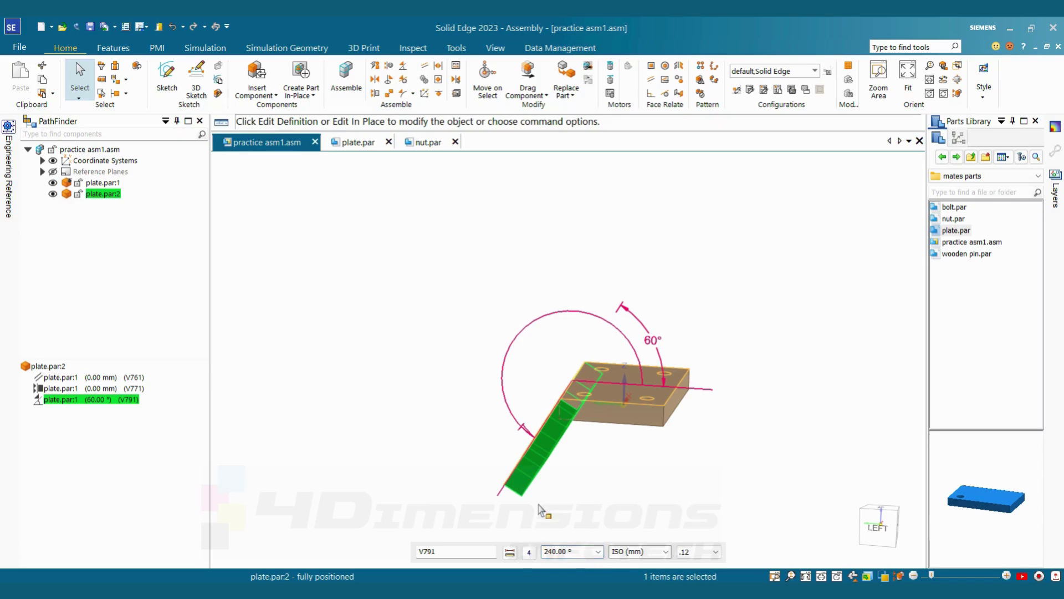
left_click(530, 552)
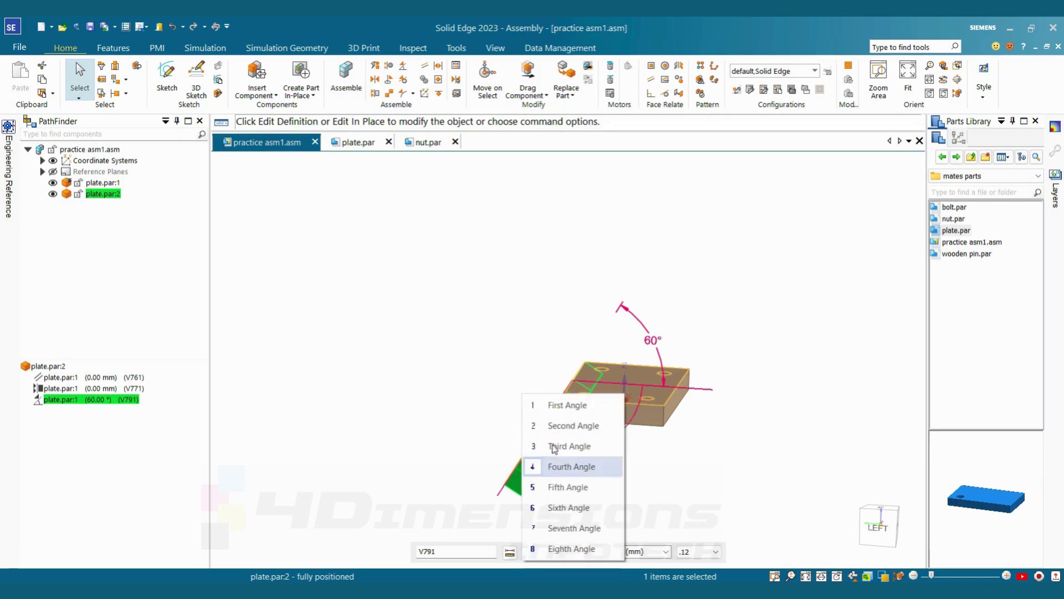
left_click(568, 508)
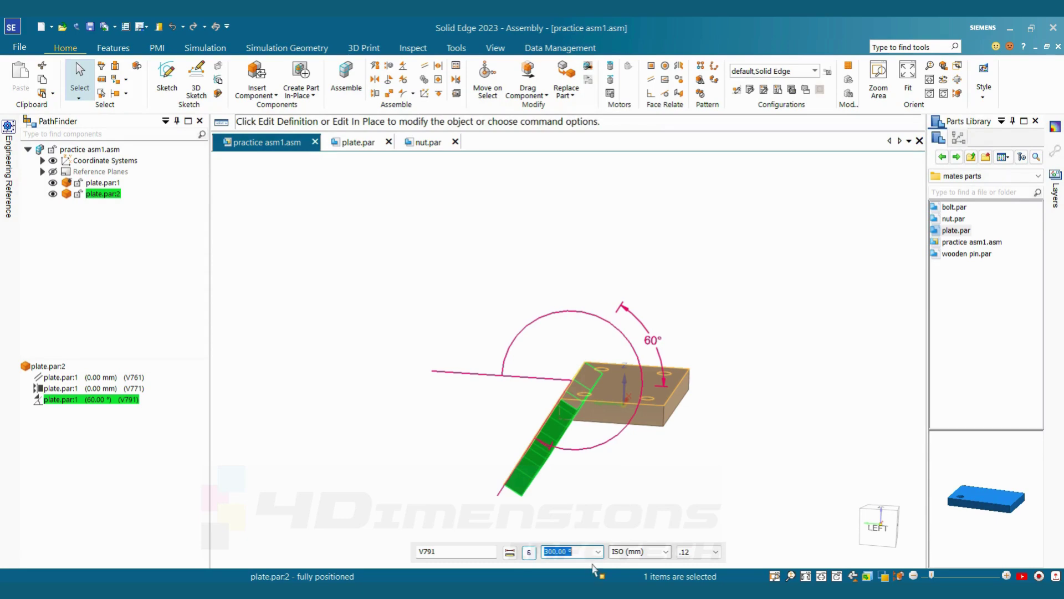
left_click(552, 374)
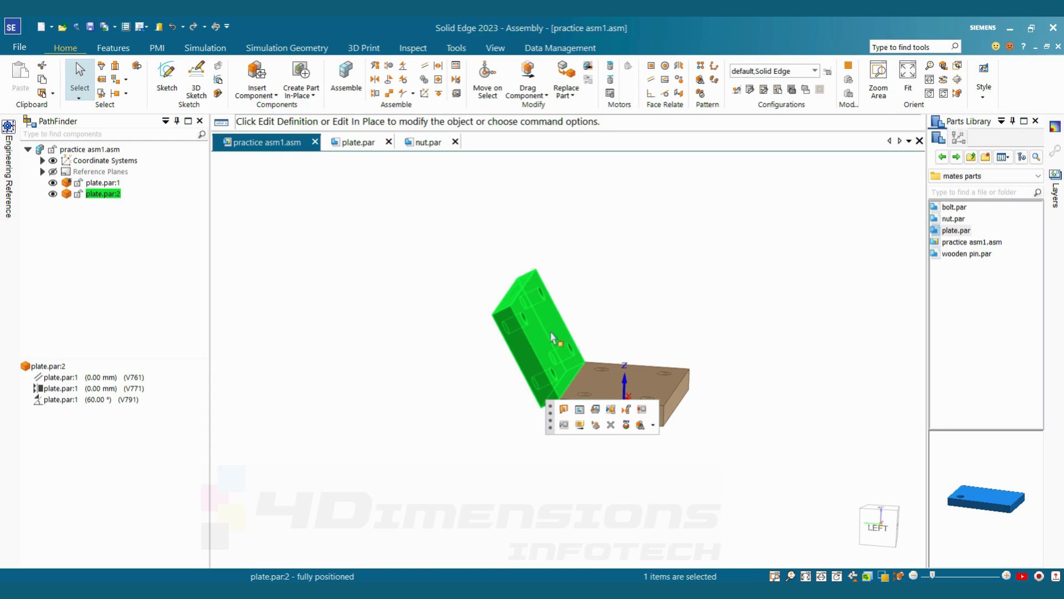
left_click(358, 353)
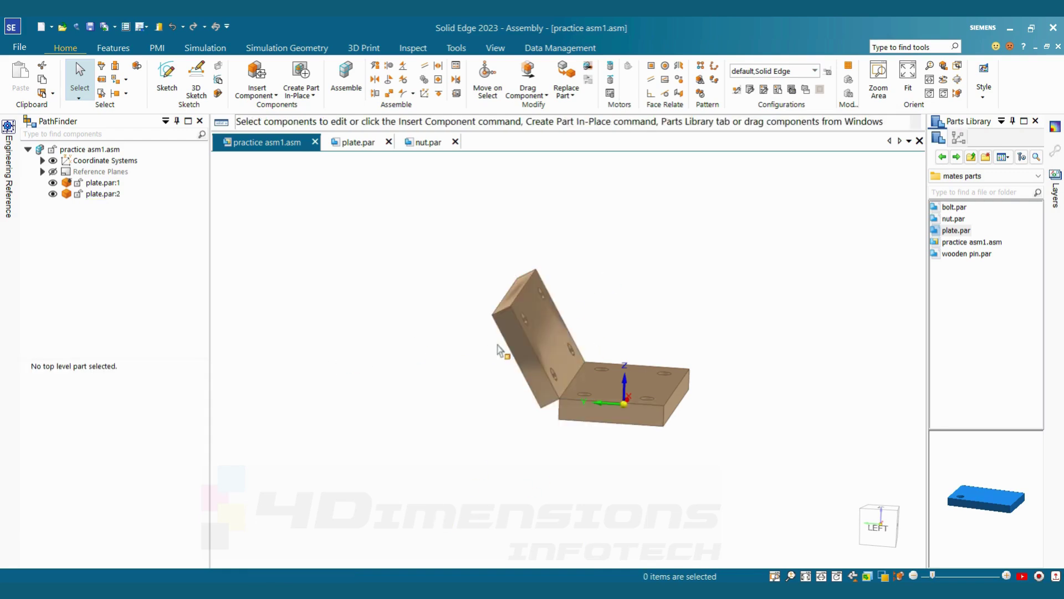
- Change the second plate's angle relationship to the Fourth Angle format at 60°
left_click(531, 326)
left_click(95, 400)
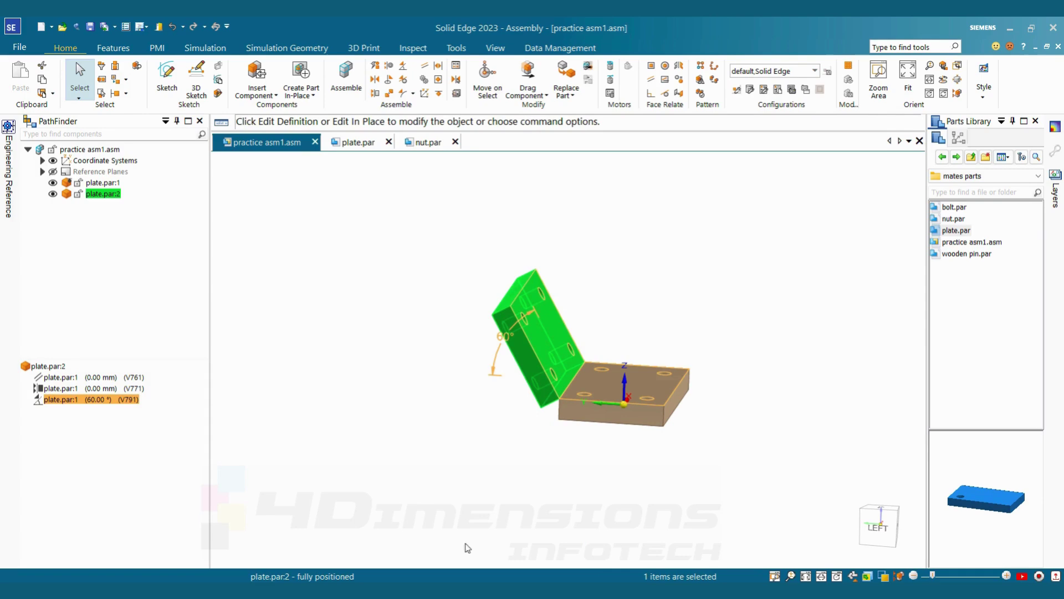
left_click(532, 553)
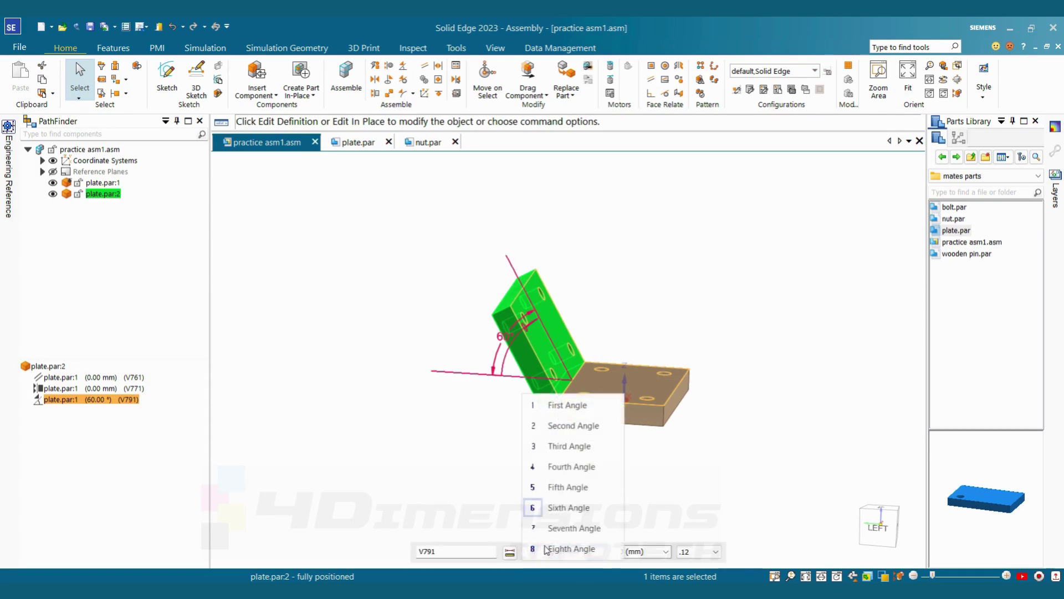
left_click(570, 466)
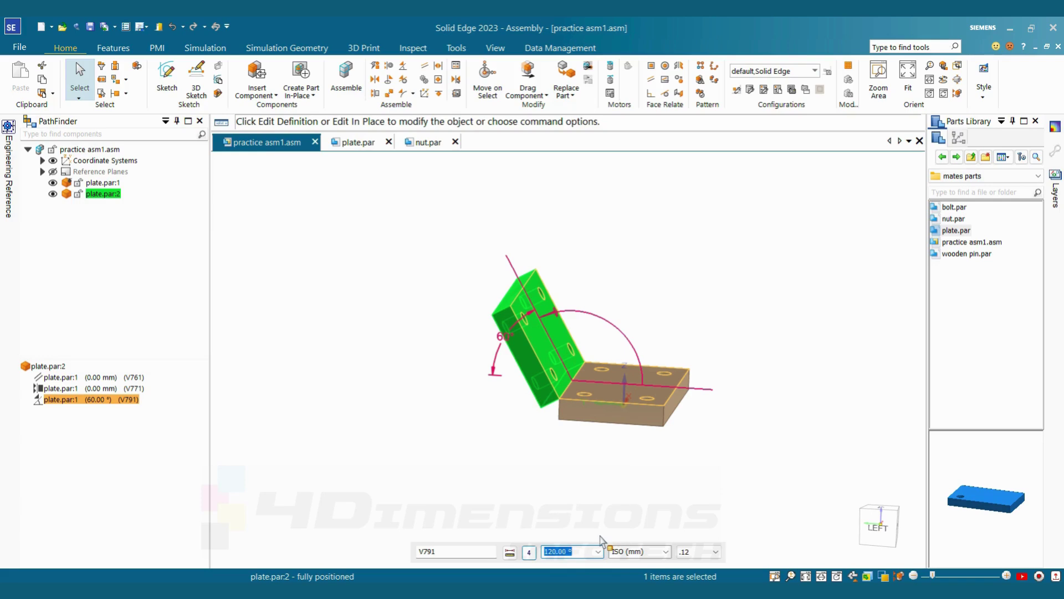
type("60")
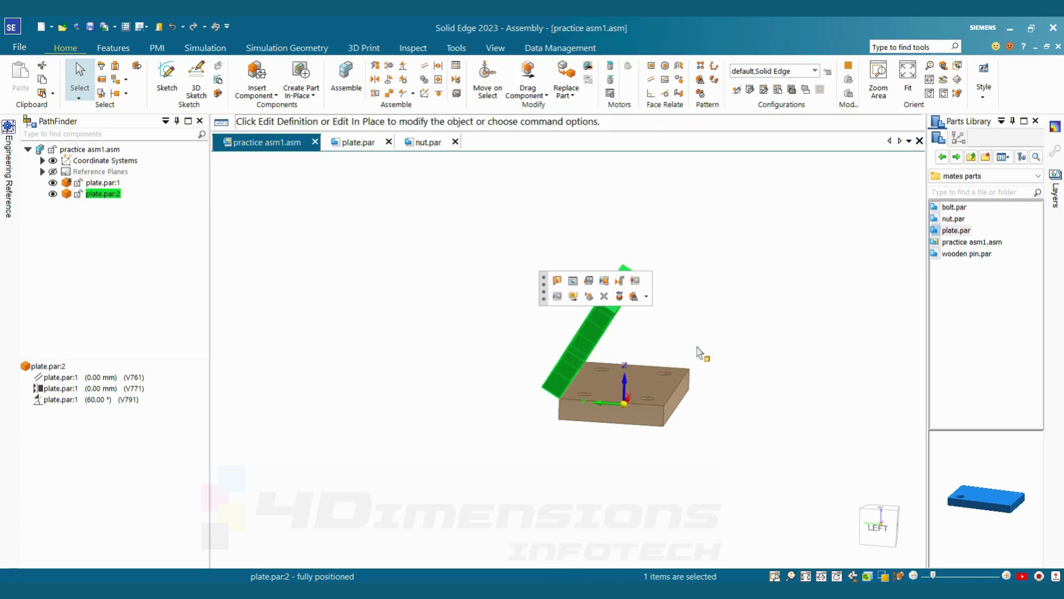
key("Escape")
- Switch the second plate's angle relationship from fixed to a range of 0° to 60°
mouse_move(703, 355)
middle_mouse_down()
mouse_move(667, 179)
mouse_move(702, 335)
middle_mouse_up()
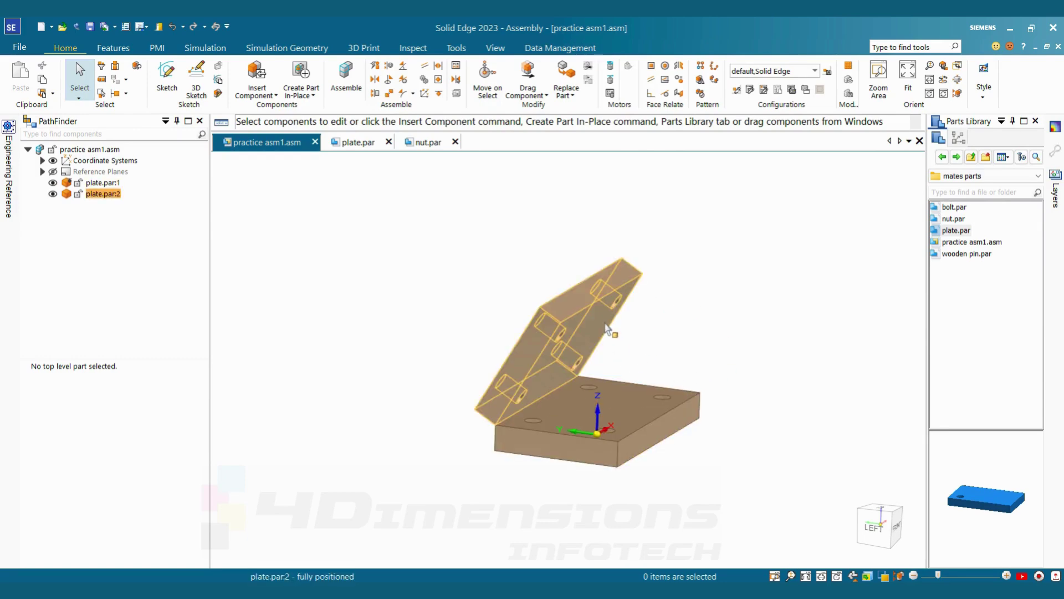
left_click(102, 193)
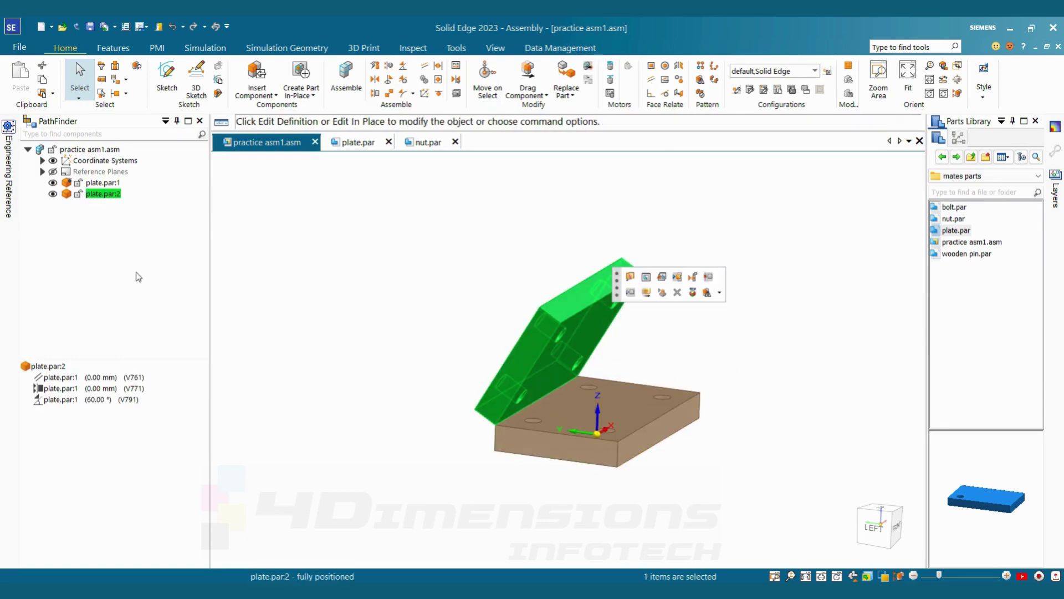
left_click(117, 399)
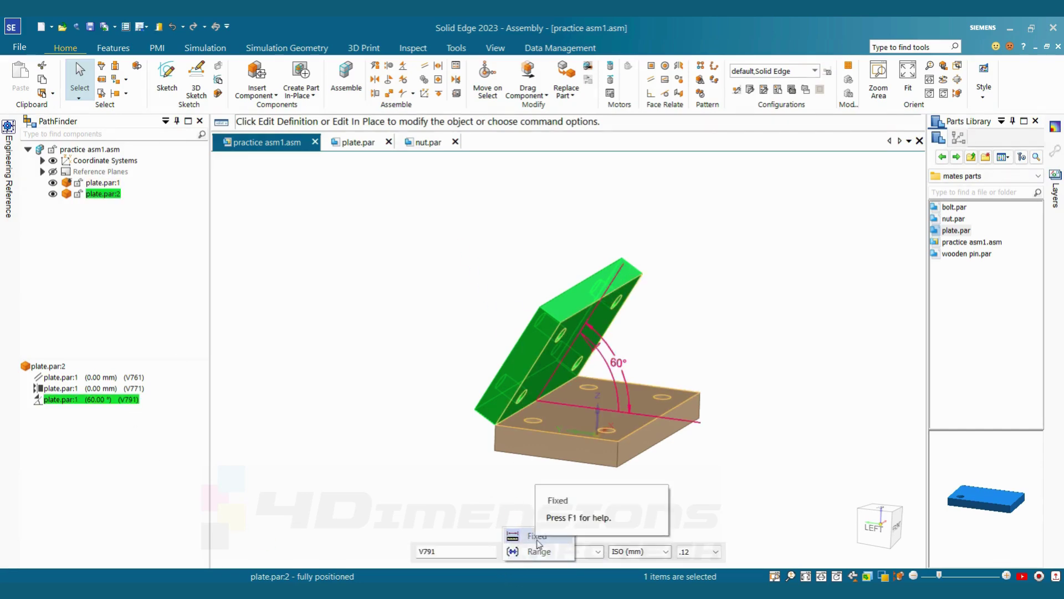
left_click(537, 552)
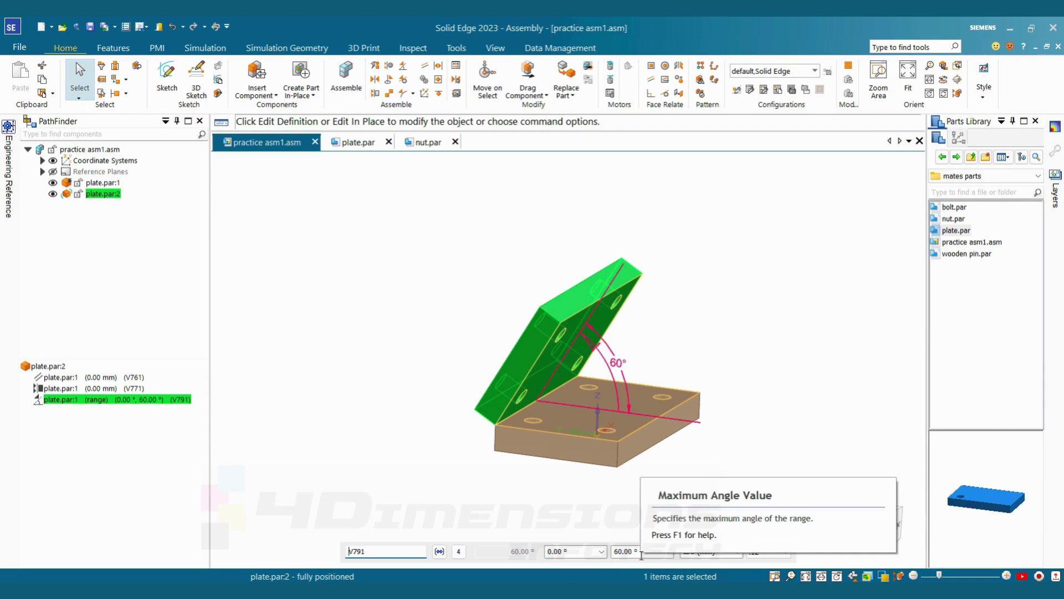
left_click(536, 507)
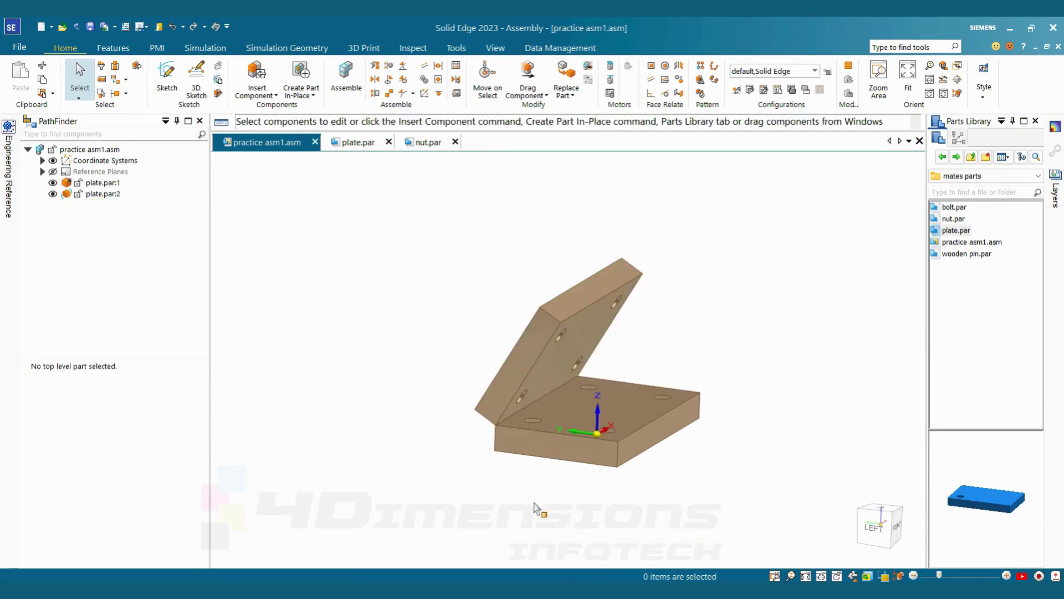
right_click(536, 508)
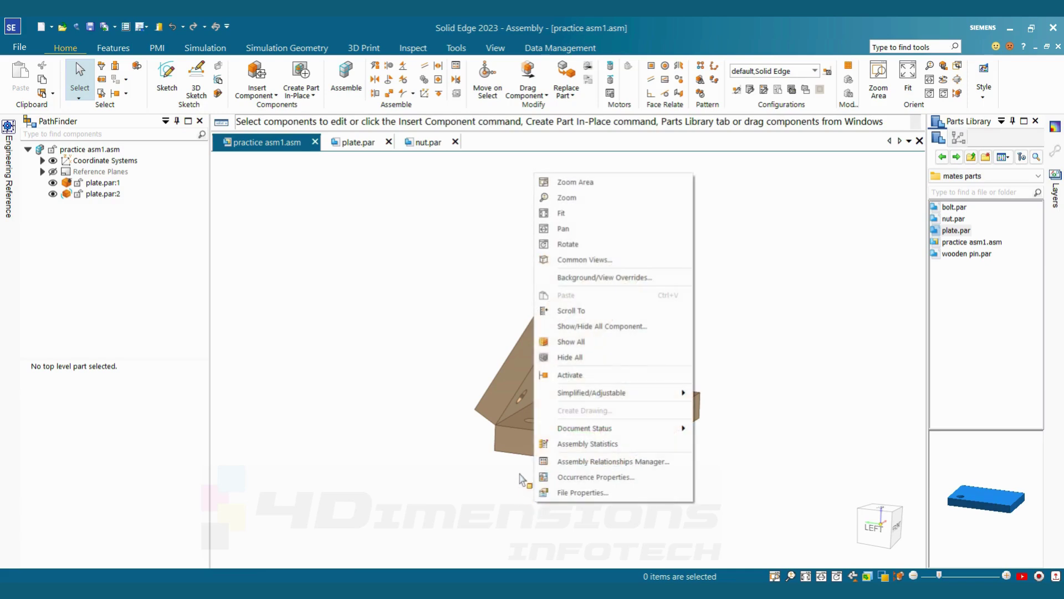
left_click(446, 309)
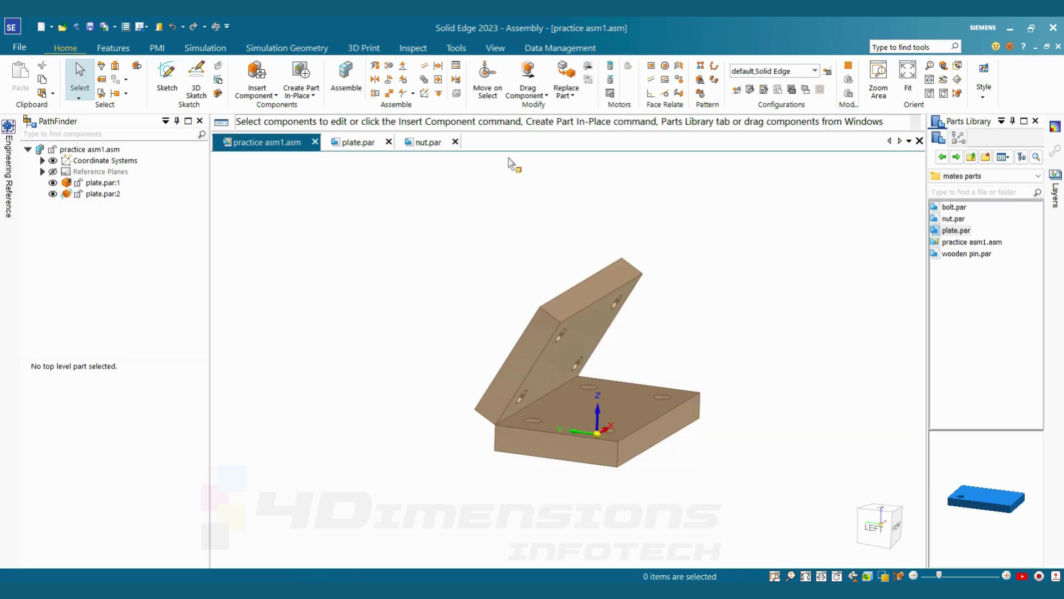
- Test the second plate's swing within its angle range using Drag Component's Freeform Move
left_click(528, 77)
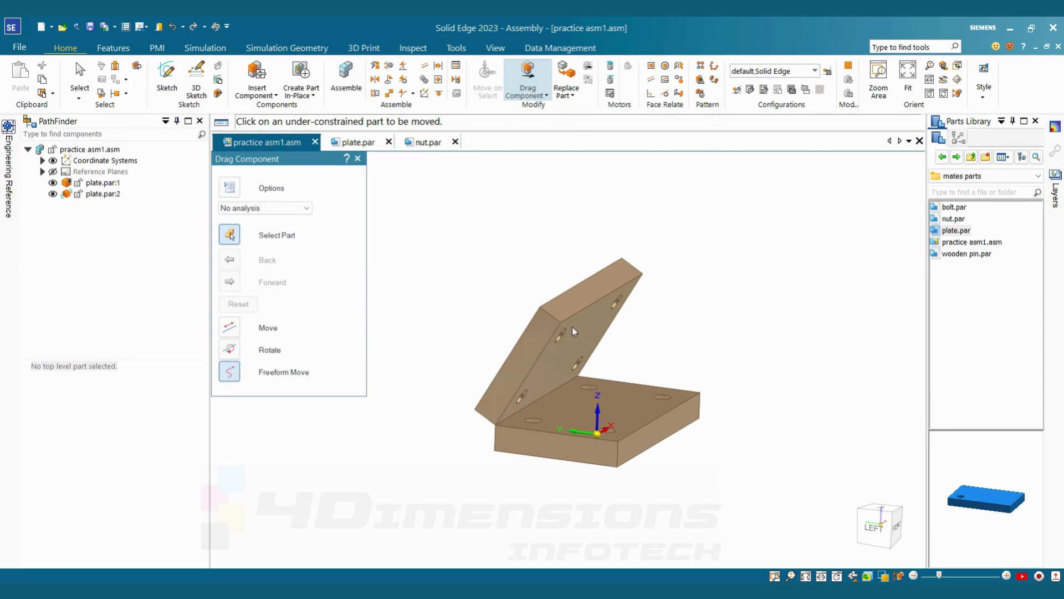
left_click(589, 320)
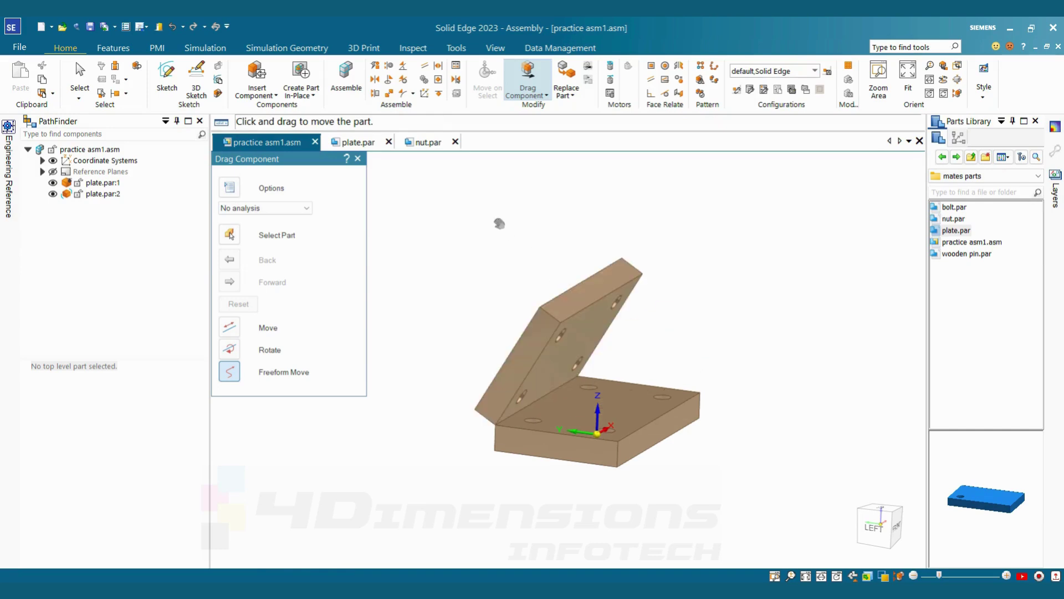
left_click_drag(499, 223, 576, 267)
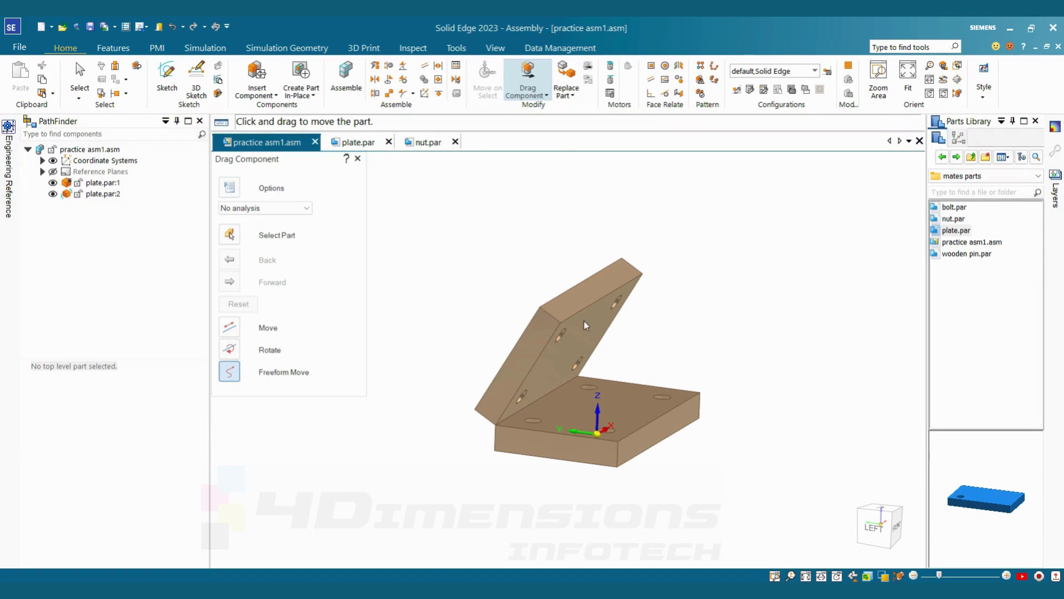
left_click_drag(584, 320, 399, 192)
middle_click_drag(587, 287, 682, 321)
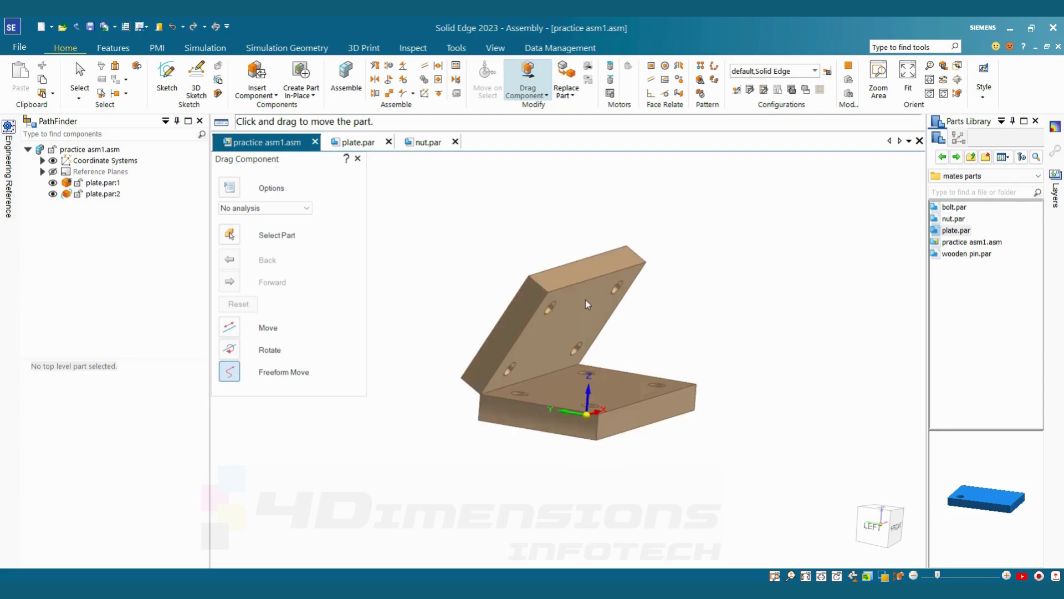
left_click_drag(585, 299, 529, 200)
- Insert a third plate.par from the Parts Library and mate its end face to the grounded plate's end face
middle_click_drag(716, 267, 745, 328)
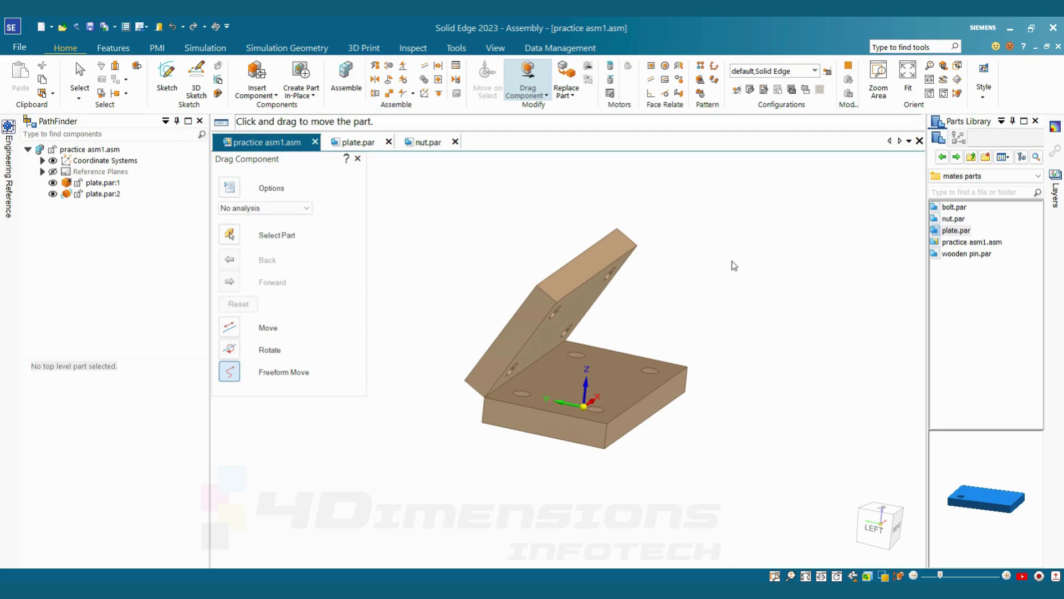
middle_click_drag(699, 310, 682, 310)
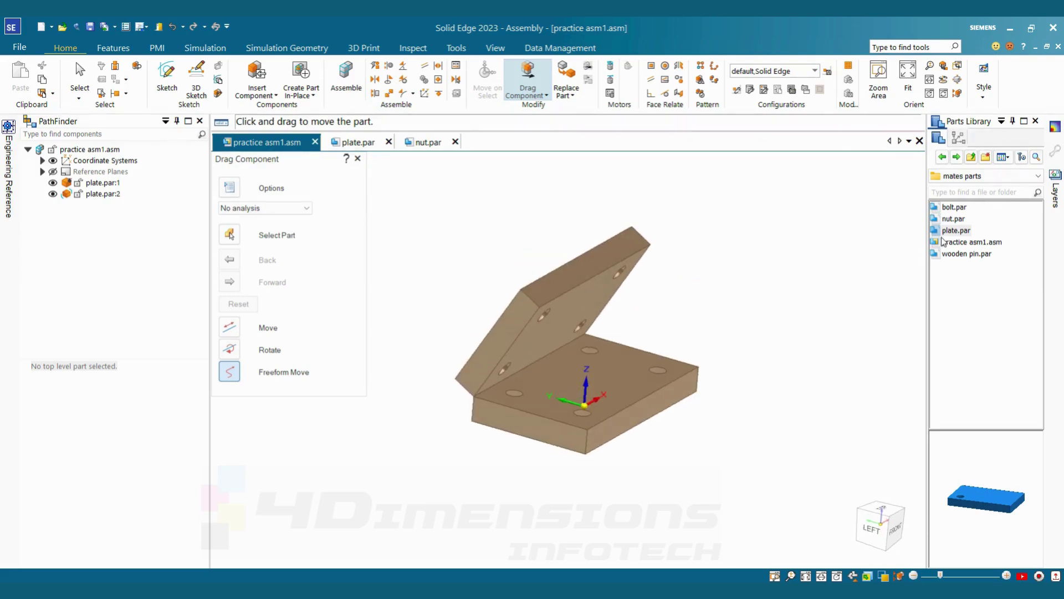
left_click_drag(827, 215, 740, 229)
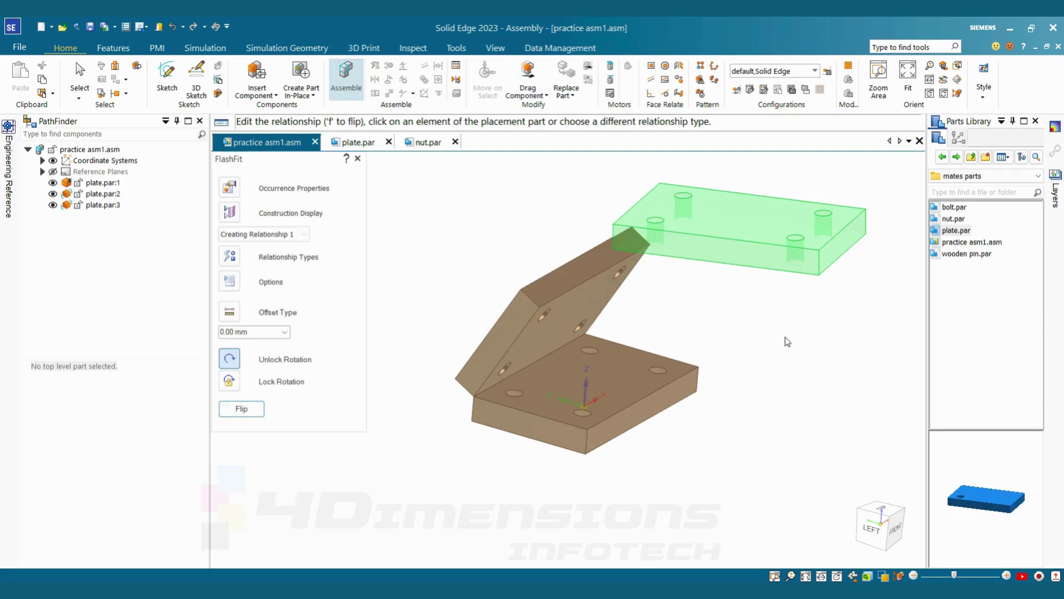
left_click(829, 256)
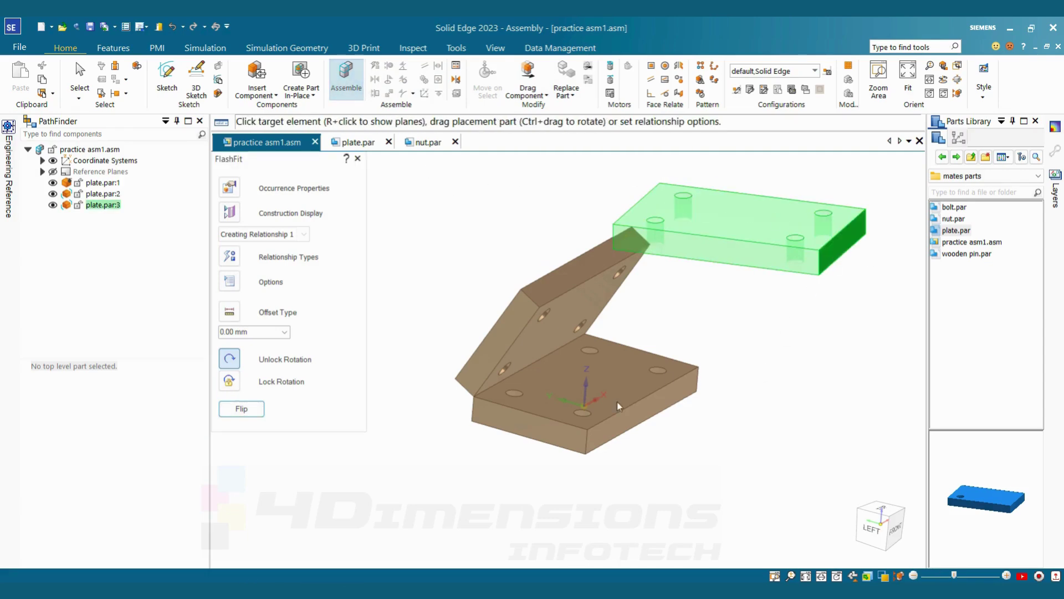
left_click(558, 445)
- Align the third plate's top face and front long side face with the matching faces of the grounded plate, using 0.00 mm offsets
middle_click_drag(770, 381, 604, 406)
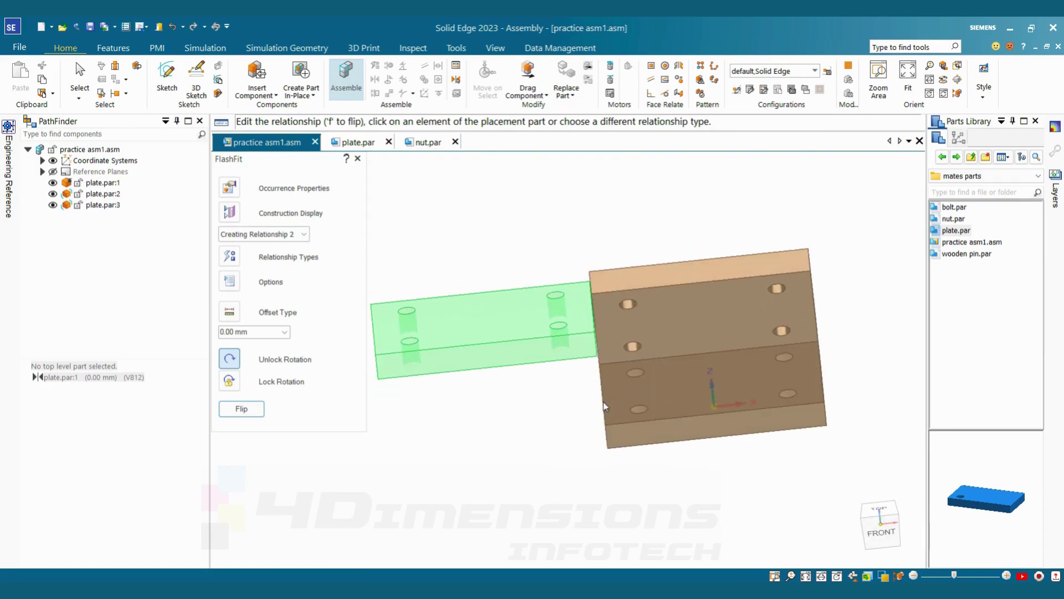
left_click(573, 311)
left_click(657, 398)
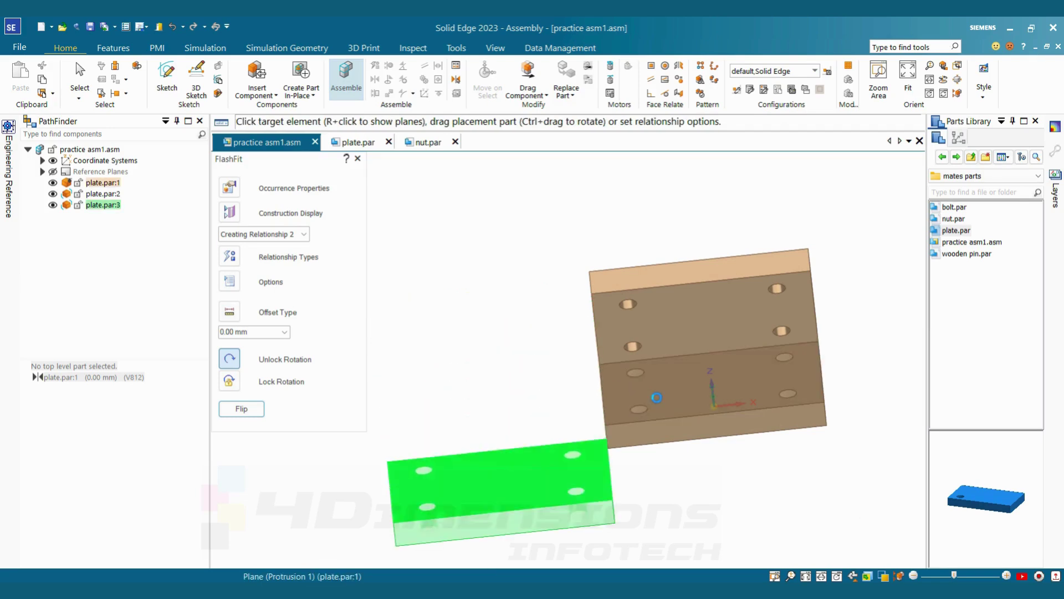
middle_click_drag(669, 427, 736, 459)
left_click(643, 505)
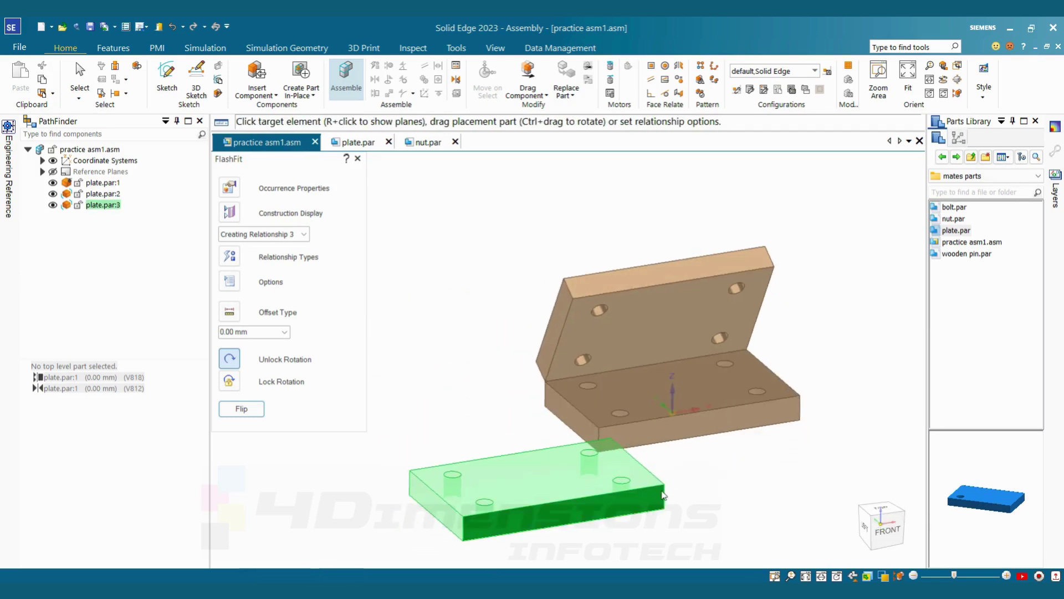
left_click(670, 437)
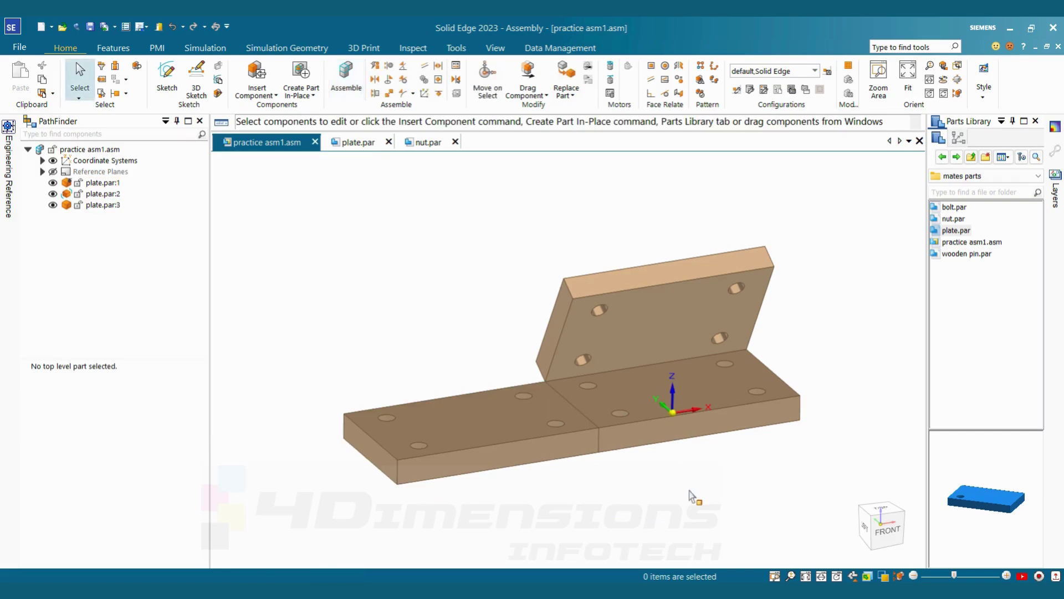
- Change the third plate's end-face mate to a range offset with a minimum of 0 mm and a maximum of 60 mm
scroll(690, 495, "up", 5)
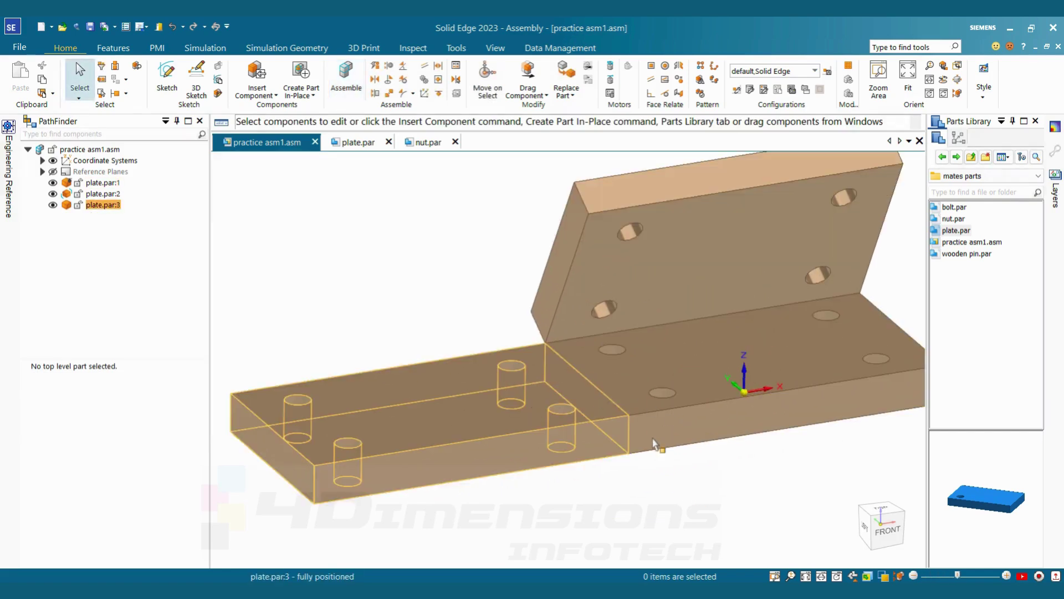
scroll(679, 501, "down", 4)
scroll(663, 494, "up", 3)
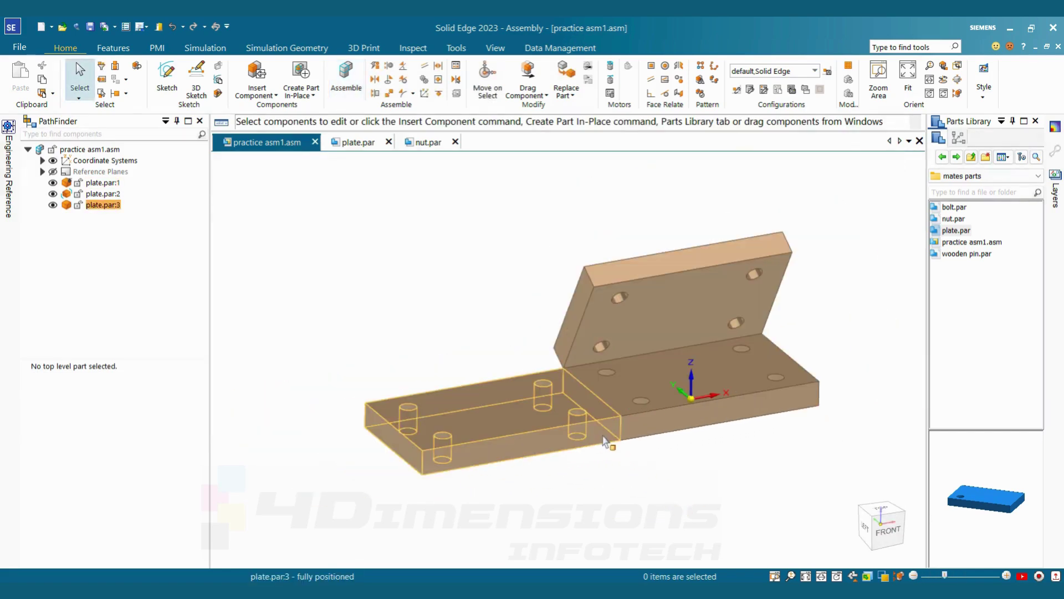
scroll(604, 441, "up", 2)
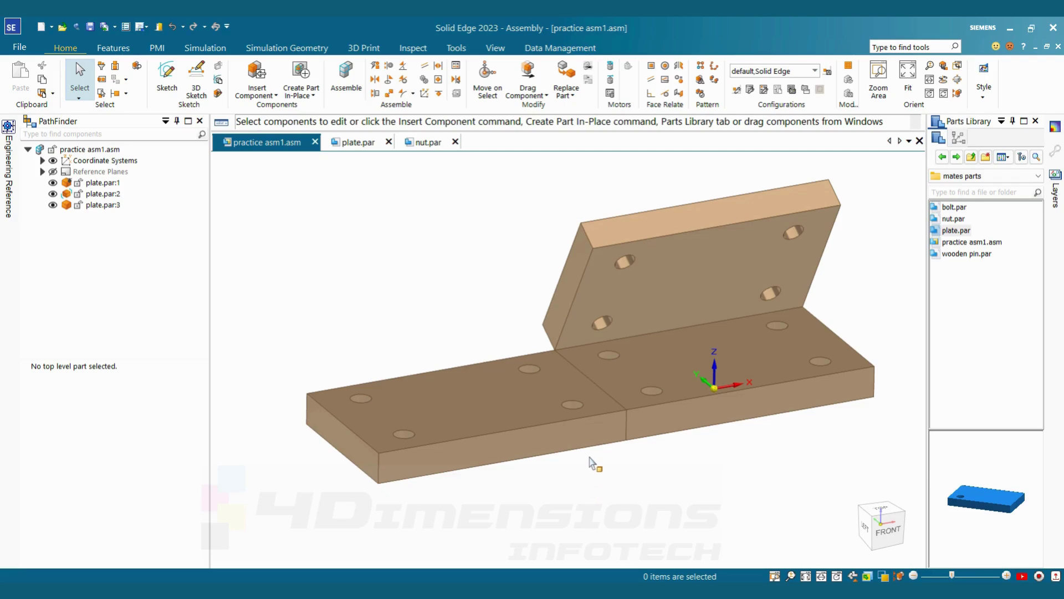
left_click(592, 439)
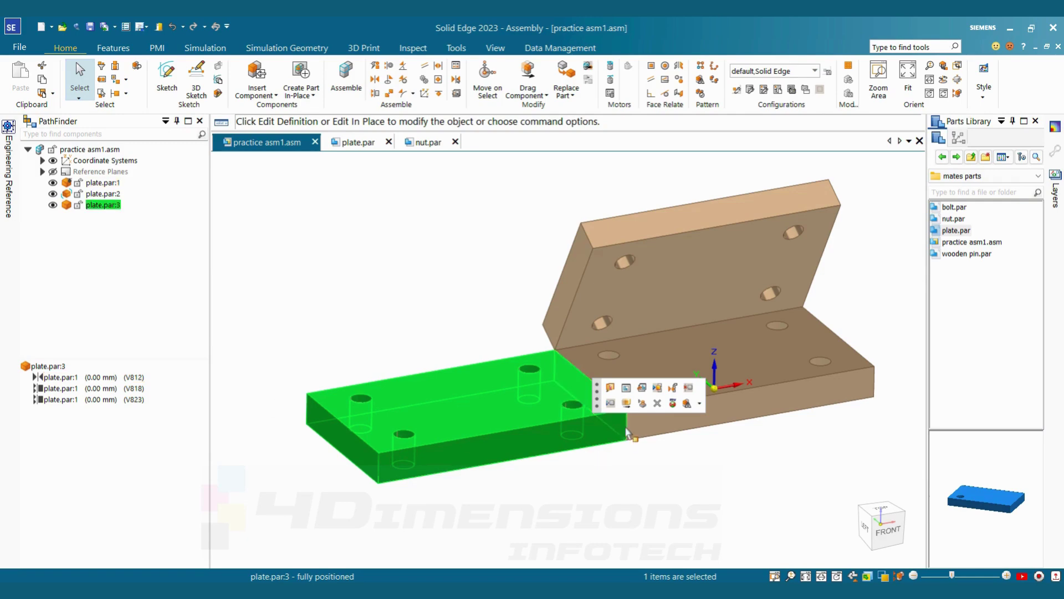
left_click(121, 379)
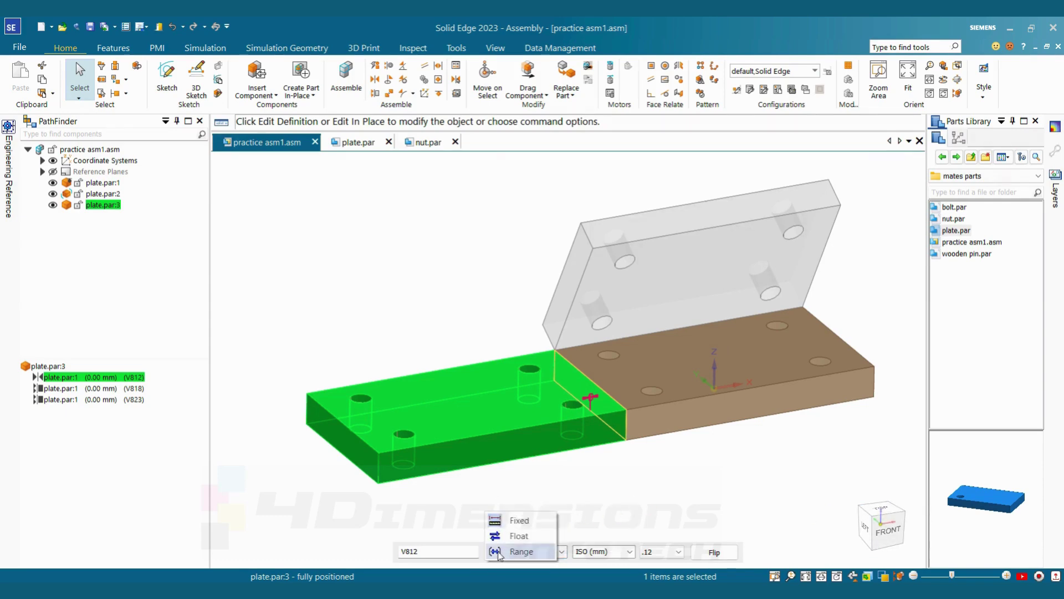
left_click(524, 551)
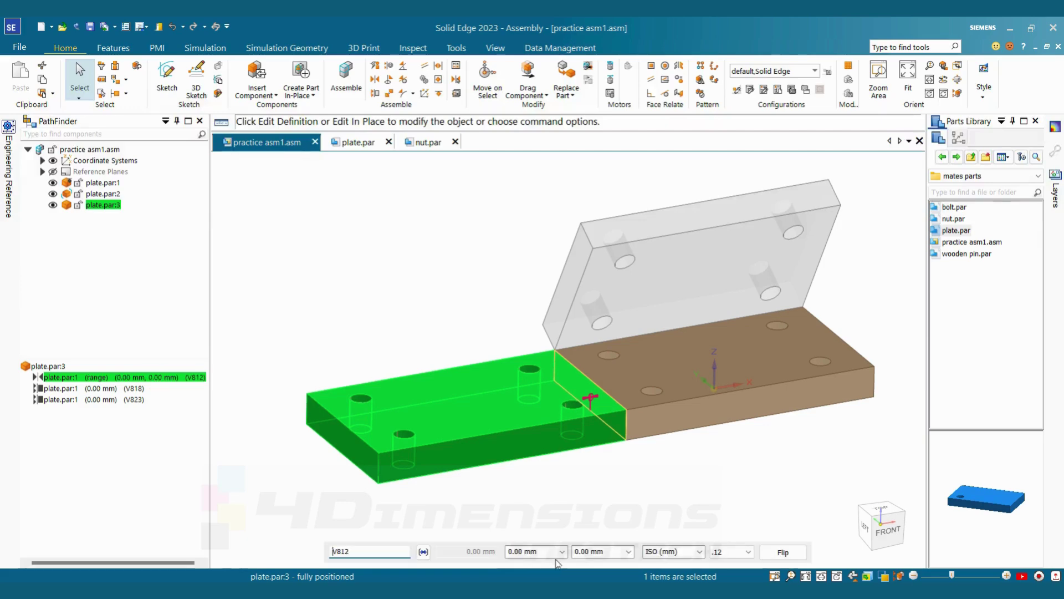
left_click(613, 550)
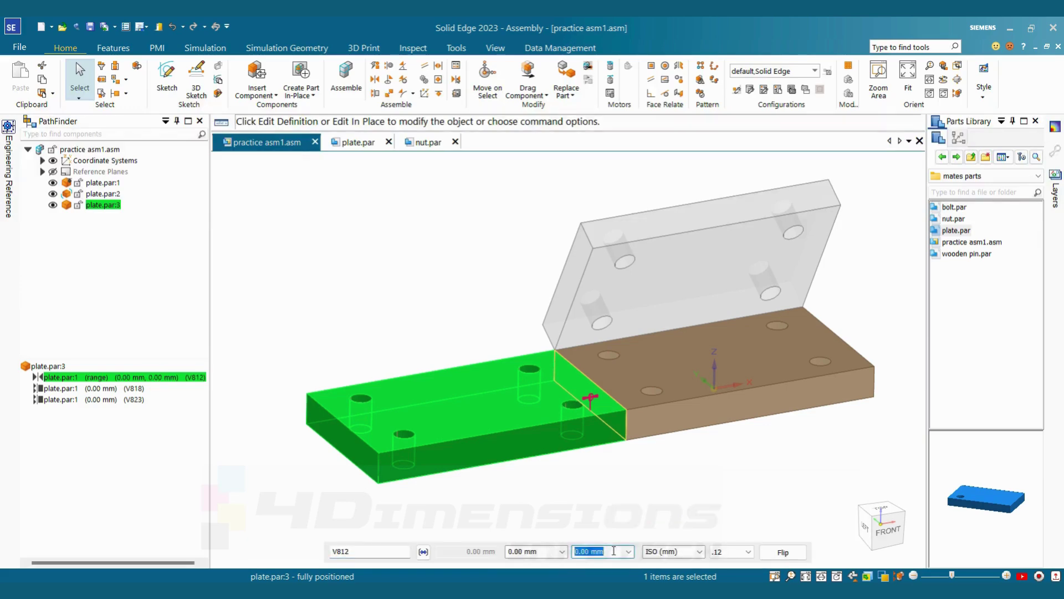
type("60")
key("Return")
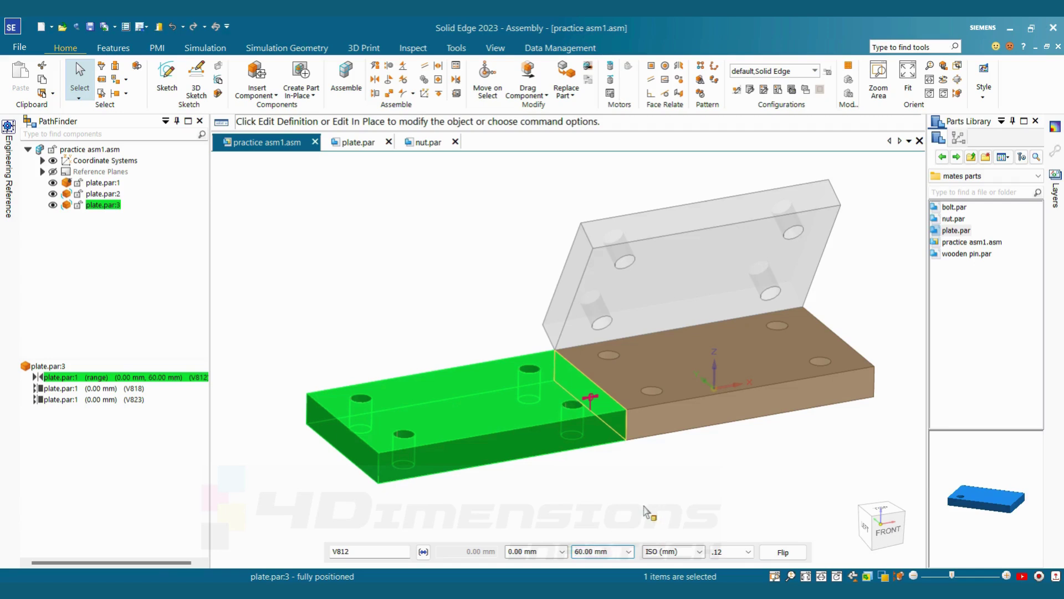
left_click(646, 510)
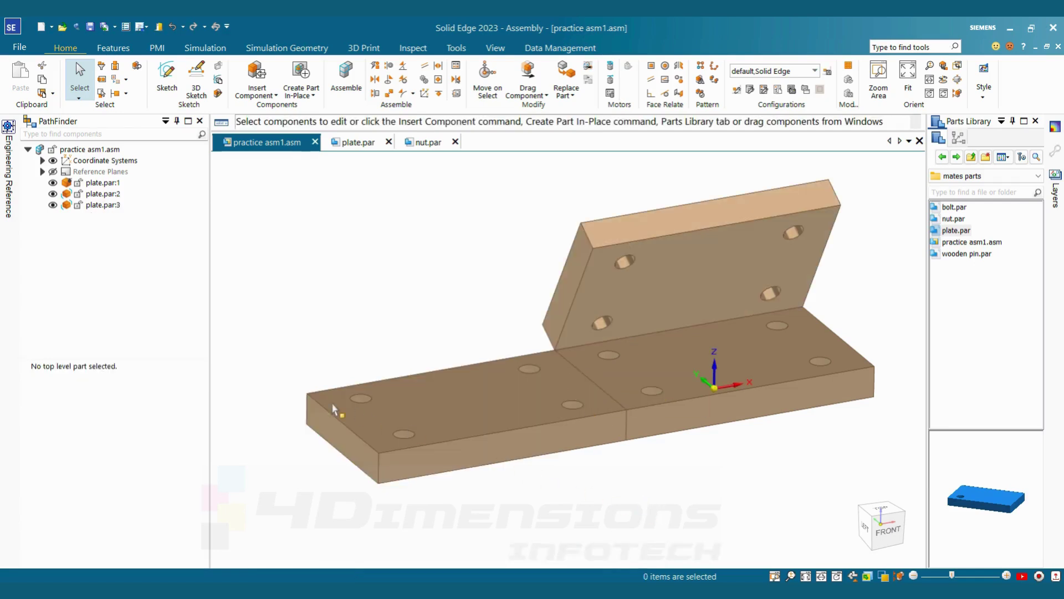
- Slide the third plate away from the grounded plate along its length with Drag Component's Freeform Move to test the mate range
left_click(531, 85)
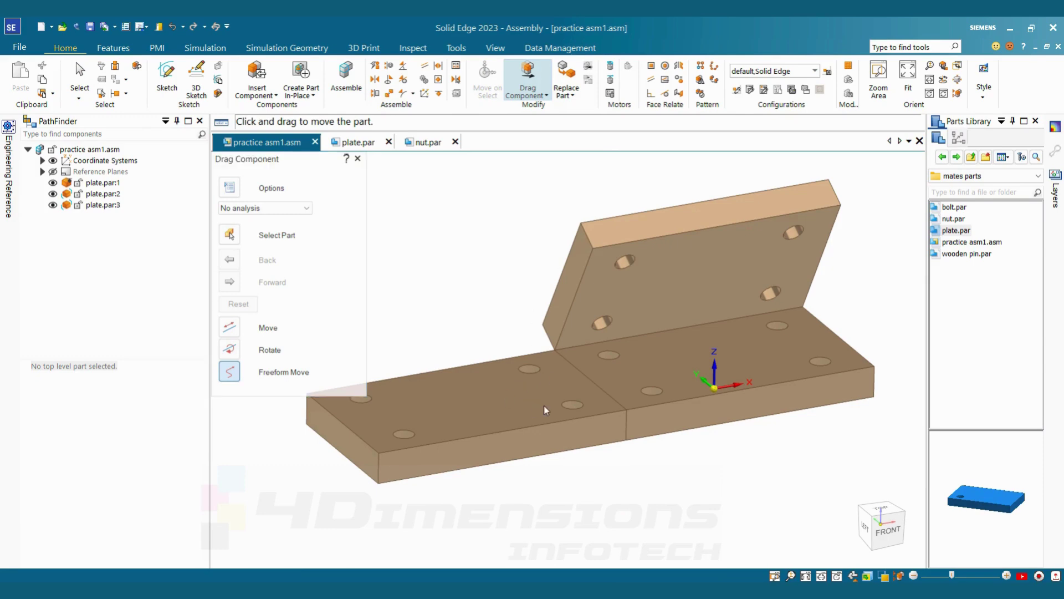
left_click_drag(545, 411, 384, 439)
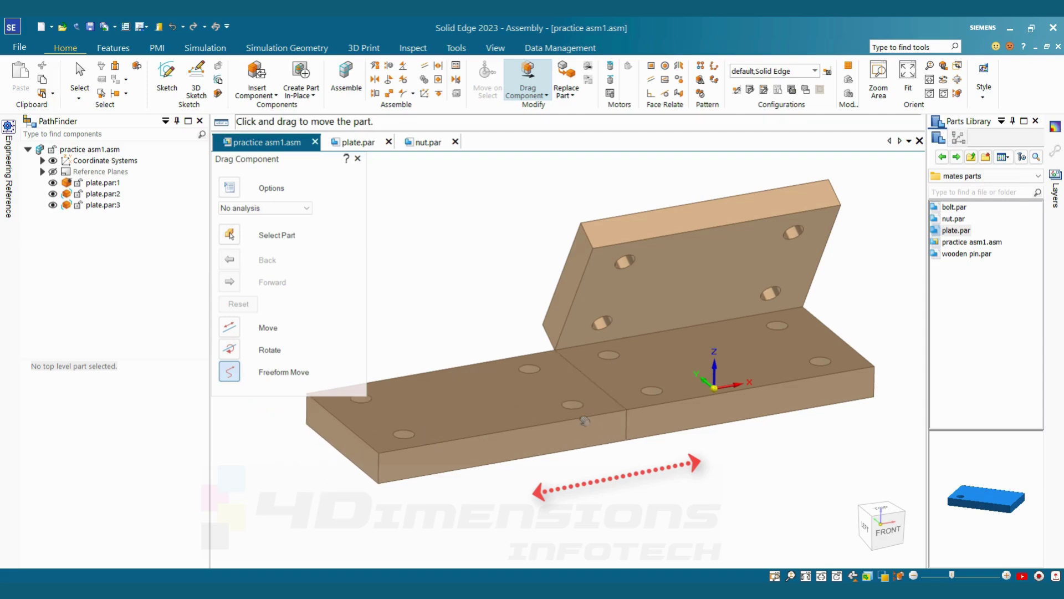
left_click_drag(582, 420, 313, 486)
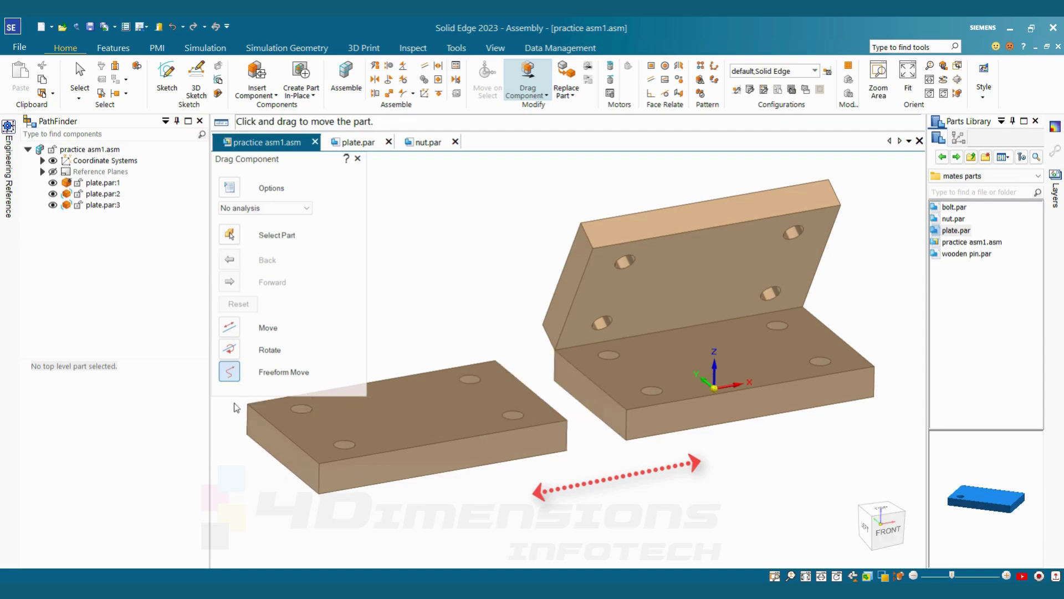
- Try to move the third plate along its X axis with Drag Component's Move option to test the mate's range limit
left_click(228, 334)
left_click(500, 424)
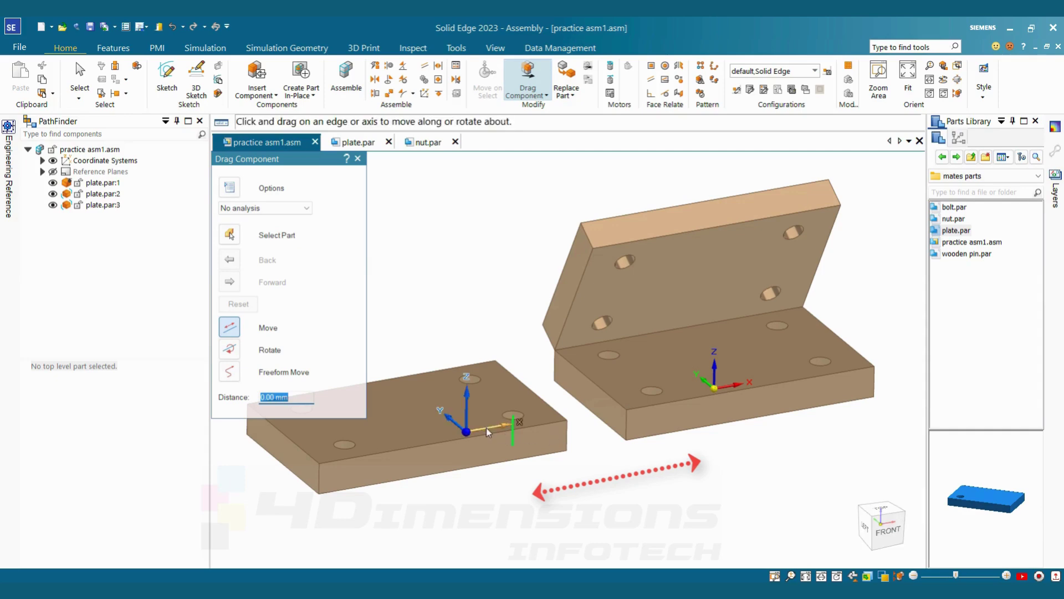
left_click_drag(486, 428, 323, 484)
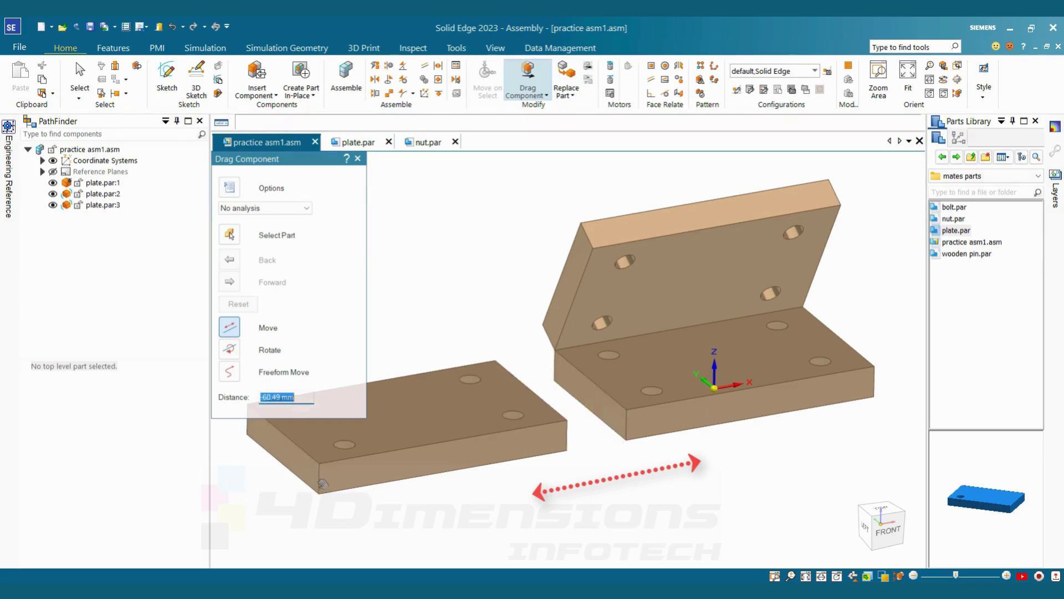
right_click(424, 293)
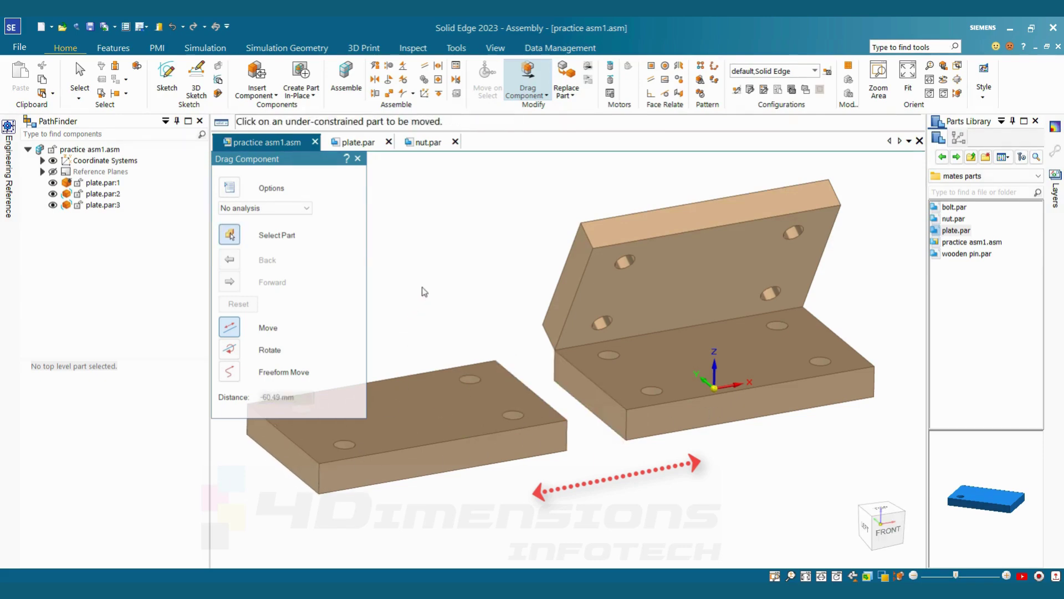
left_click(470, 404)
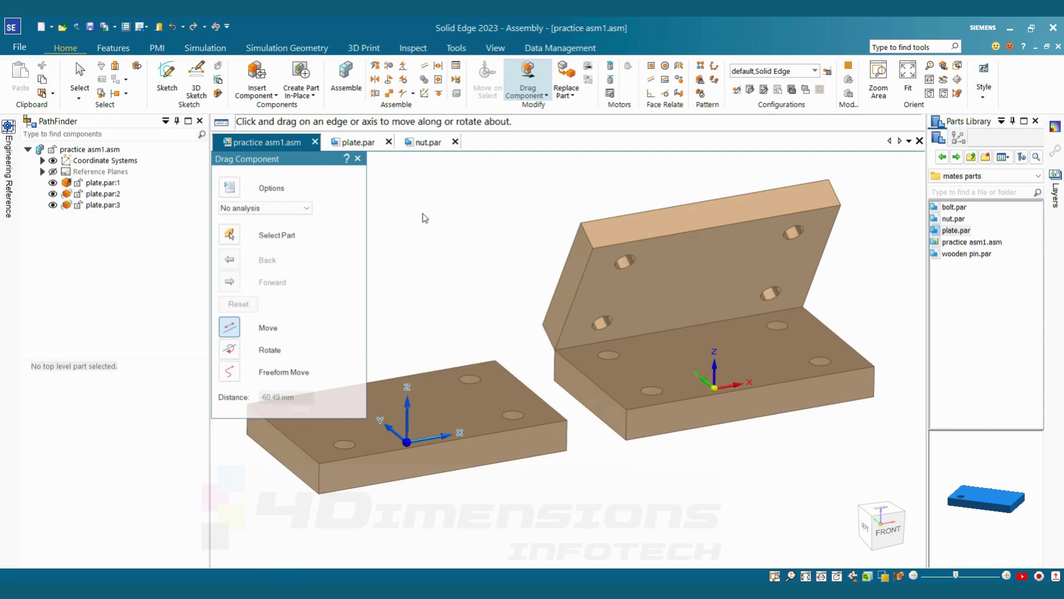
key("Escape")
- Change the third plate's end-face mate from a range offset to a floating offset
left_click(467, 408)
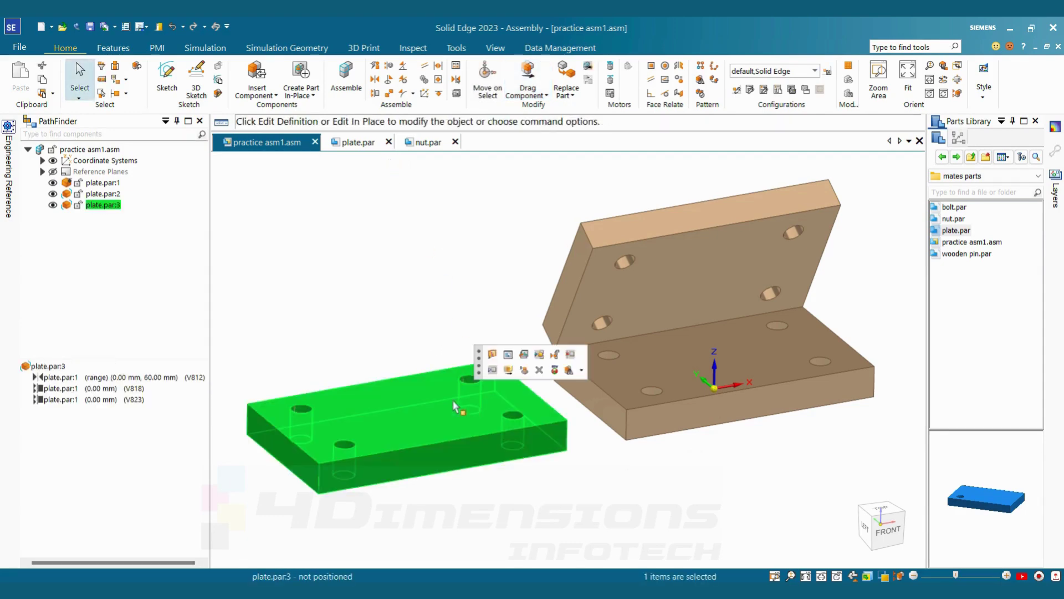
left_click(336, 327)
left_click(381, 455)
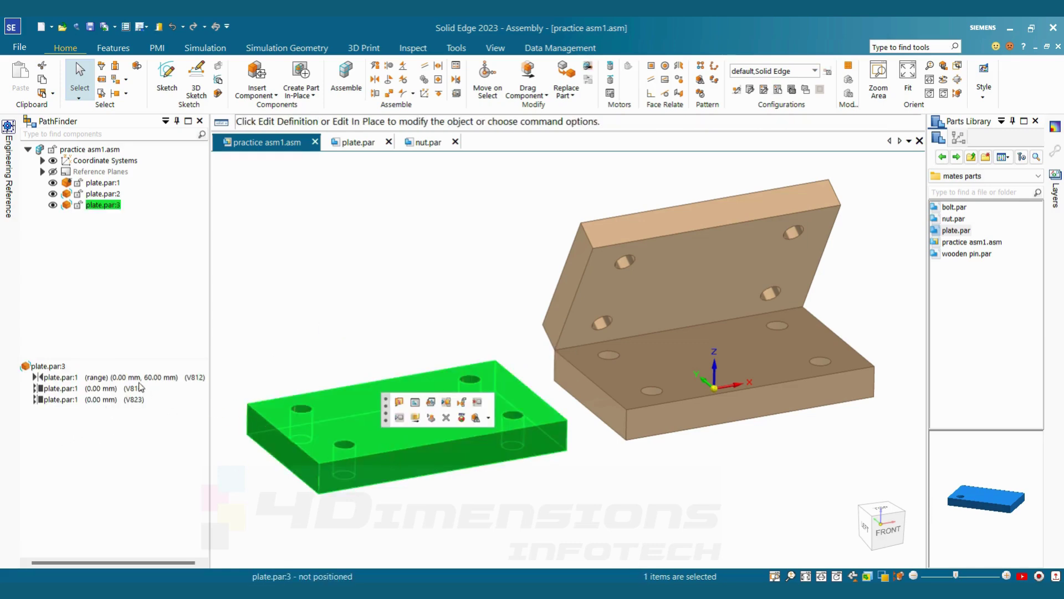
left_click(138, 378)
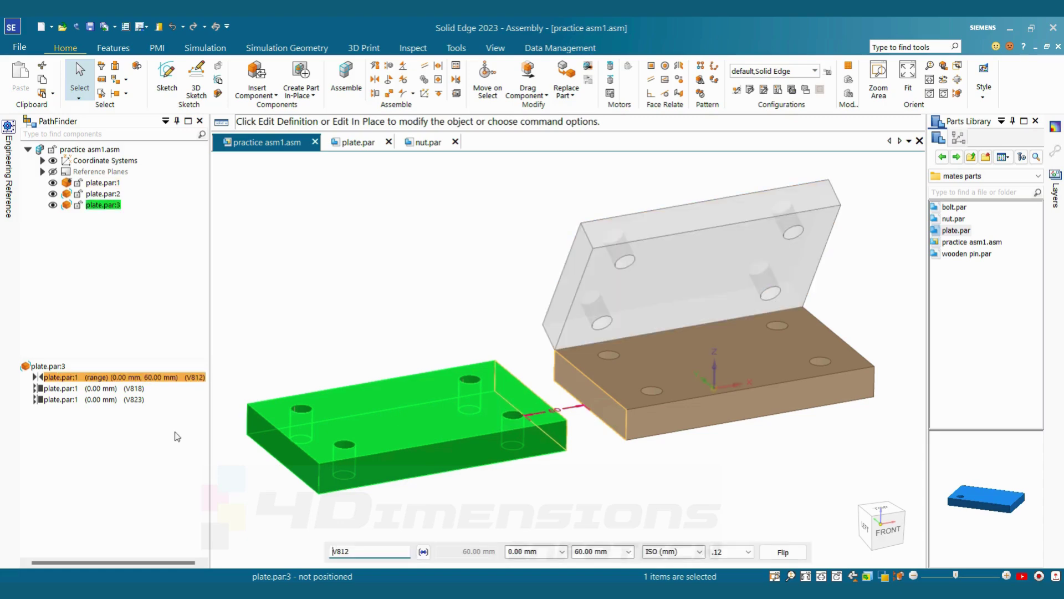
left_click(423, 551)
left_click(450, 536)
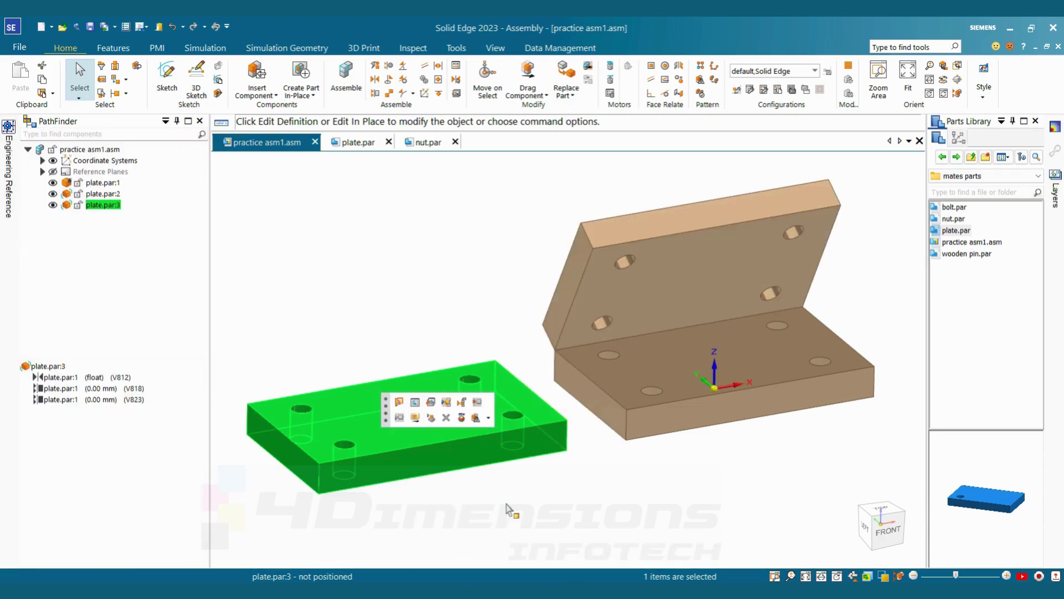
left_click(325, 326)
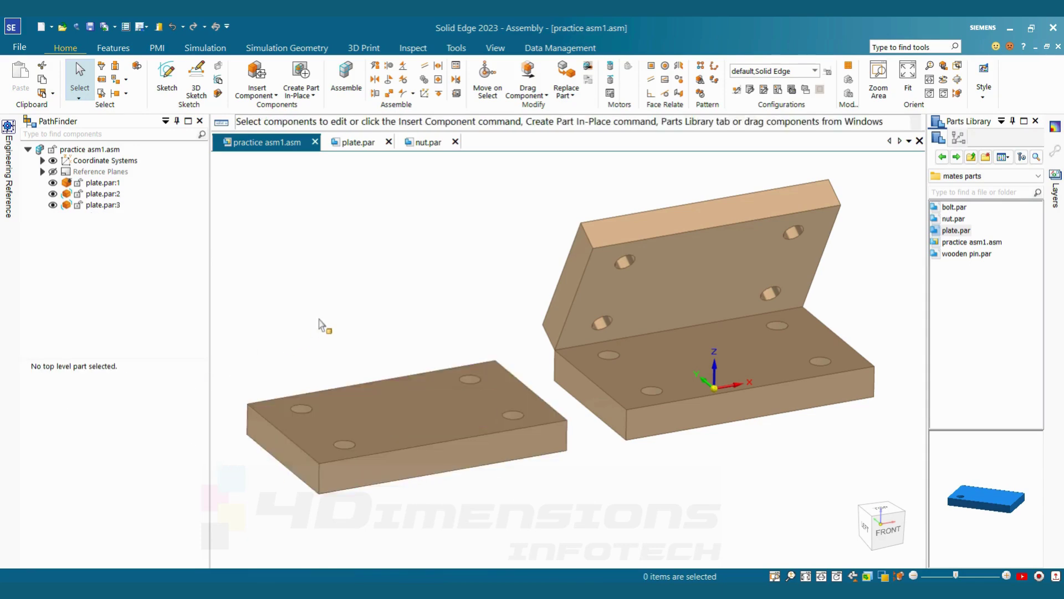
- Move the third plate far from the grounded plate along X and partway back with Drag Component to test the floating mate
left_click(415, 422)
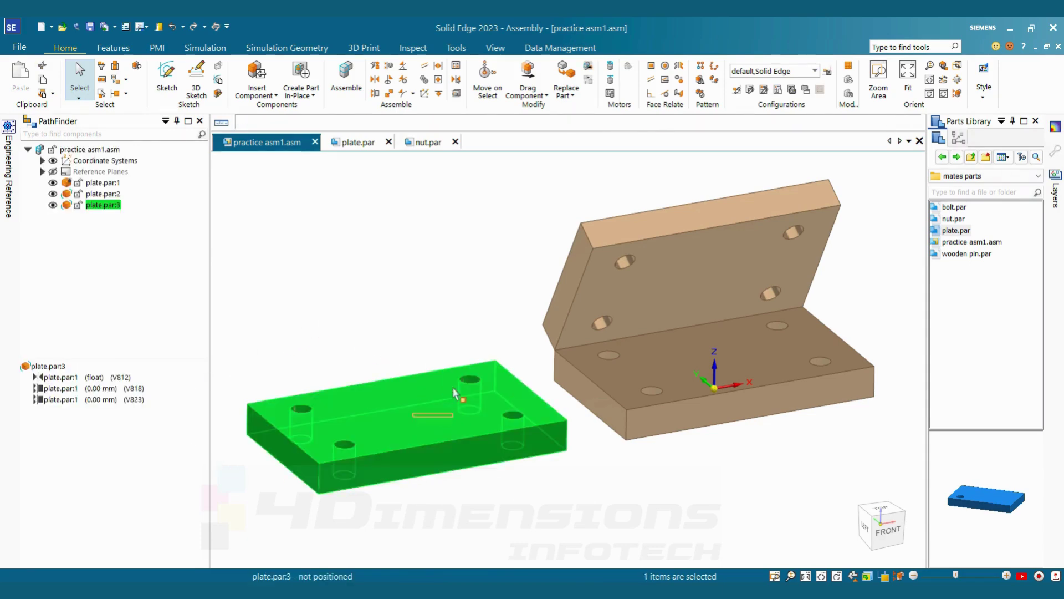
left_click(528, 92)
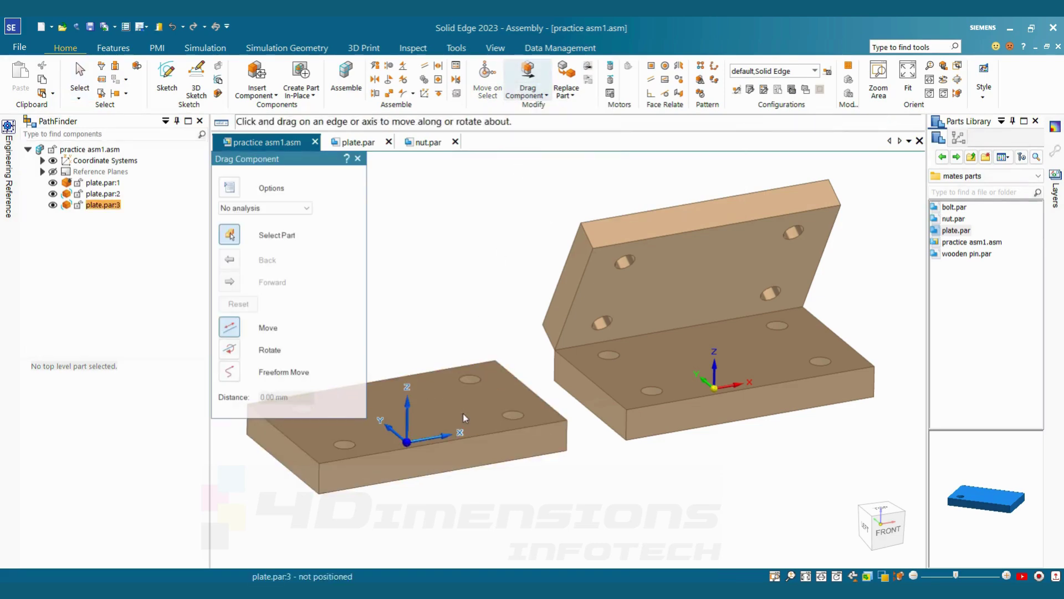
left_click(434, 439)
left_click_drag(584, 415, 311, 549)
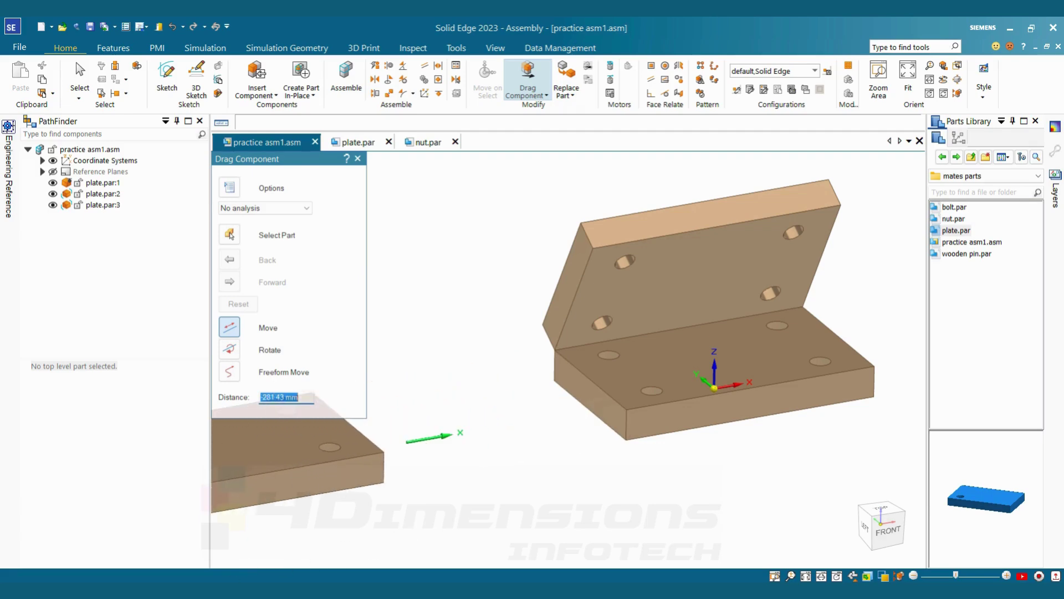
scroll(477, 532, "down", 3)
scroll(465, 521, "up", 2)
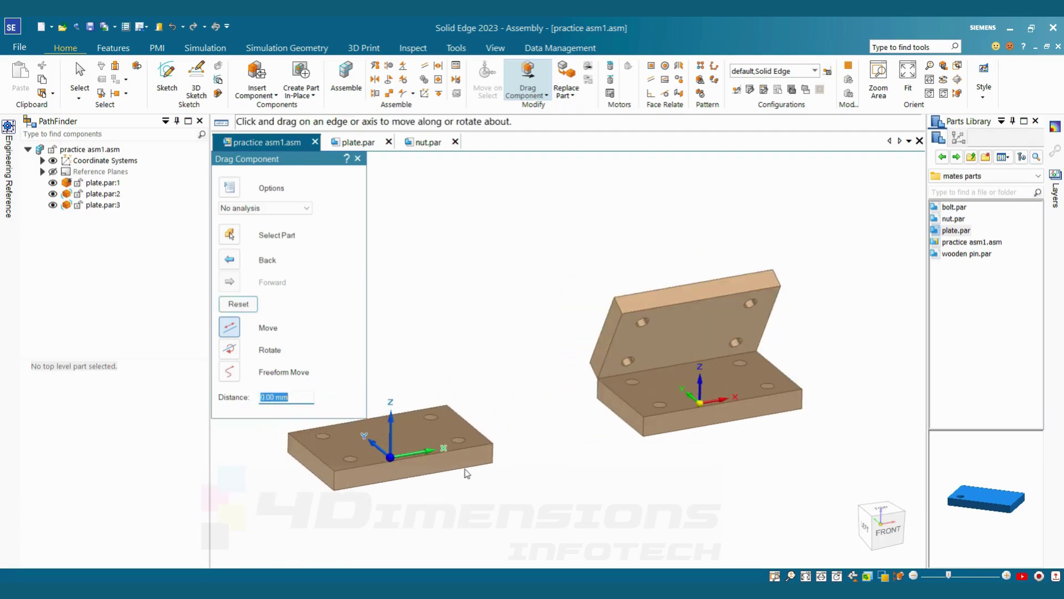
left_click_drag(437, 443, 542, 470)
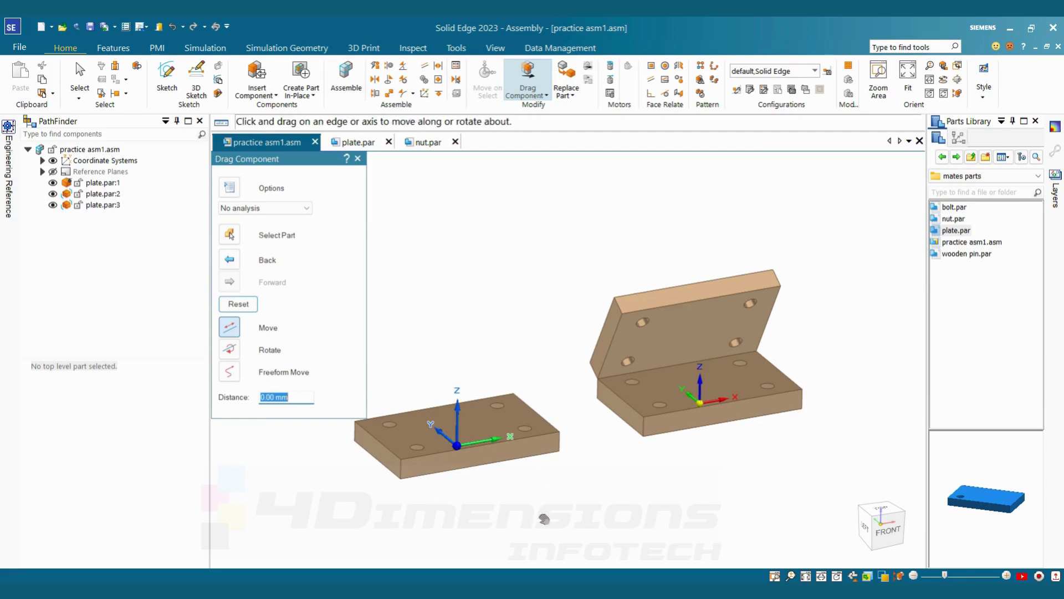
key("Escape")
- Insert wooden pin.par from the Parts Library into the open space above the third plate
scroll(571, 369, "down", 3)
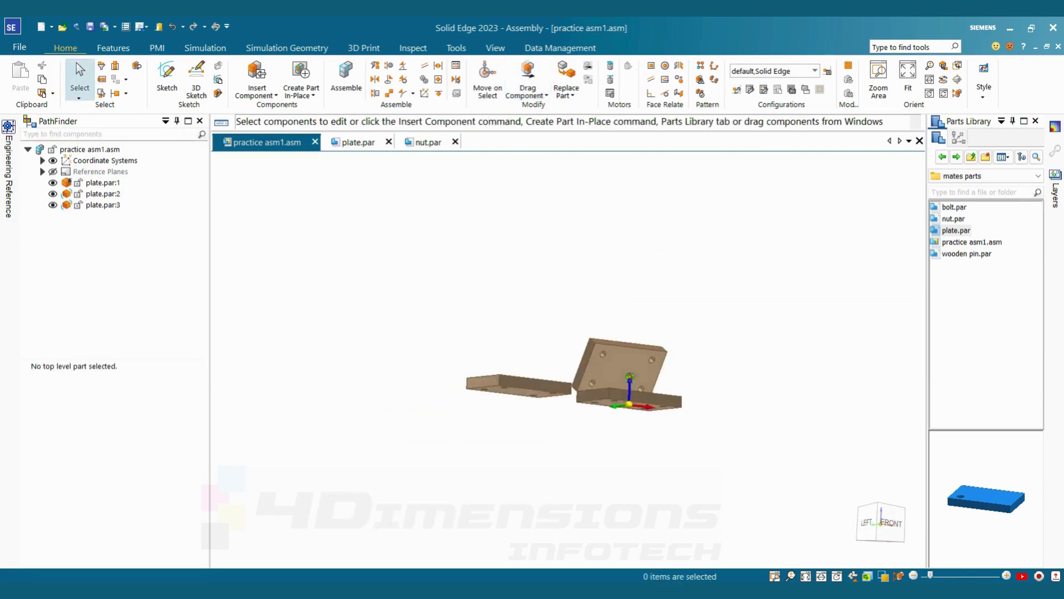
scroll(619, 393, "up", 2)
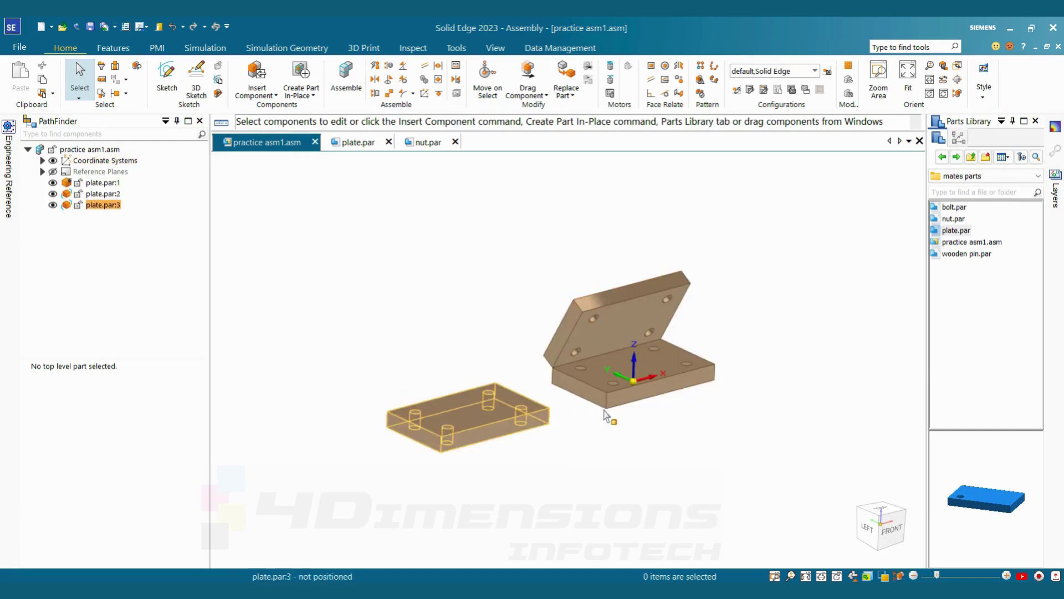
scroll(584, 435, "up", 2)
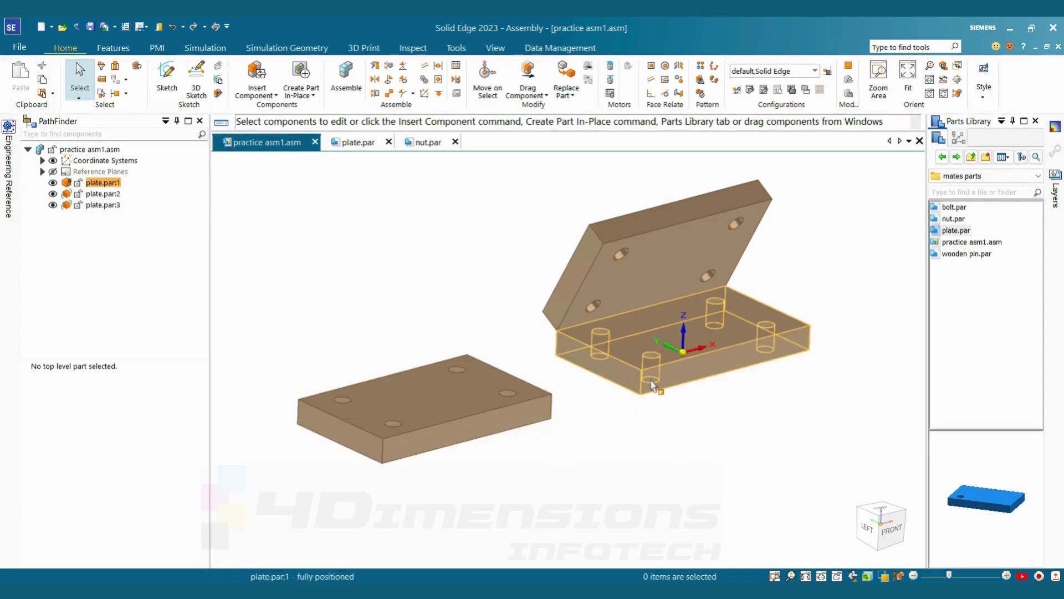
scroll(614, 446, "down", 2)
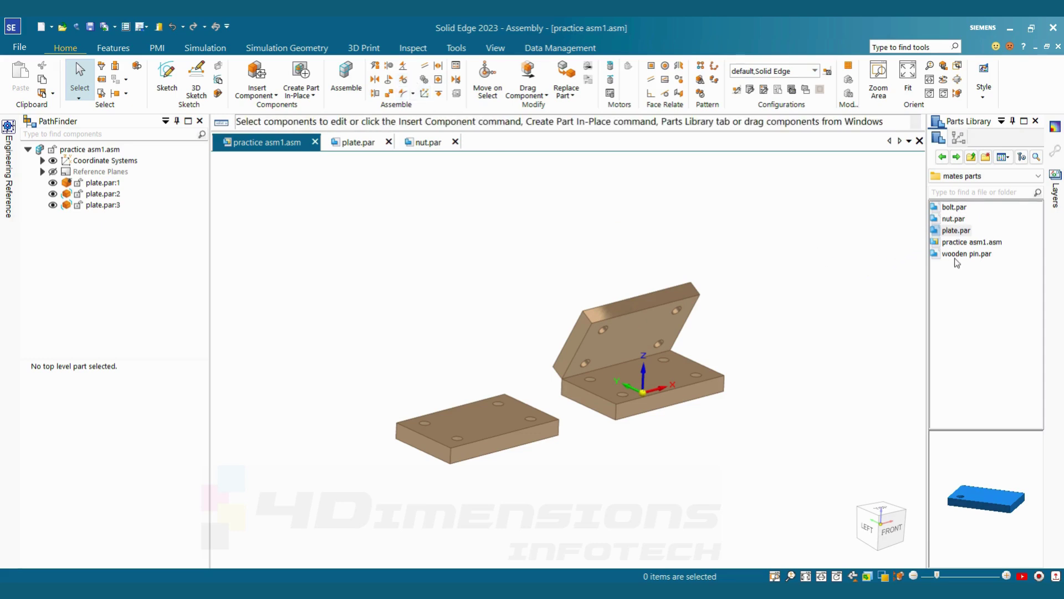
left_click_drag(965, 259, 459, 268)
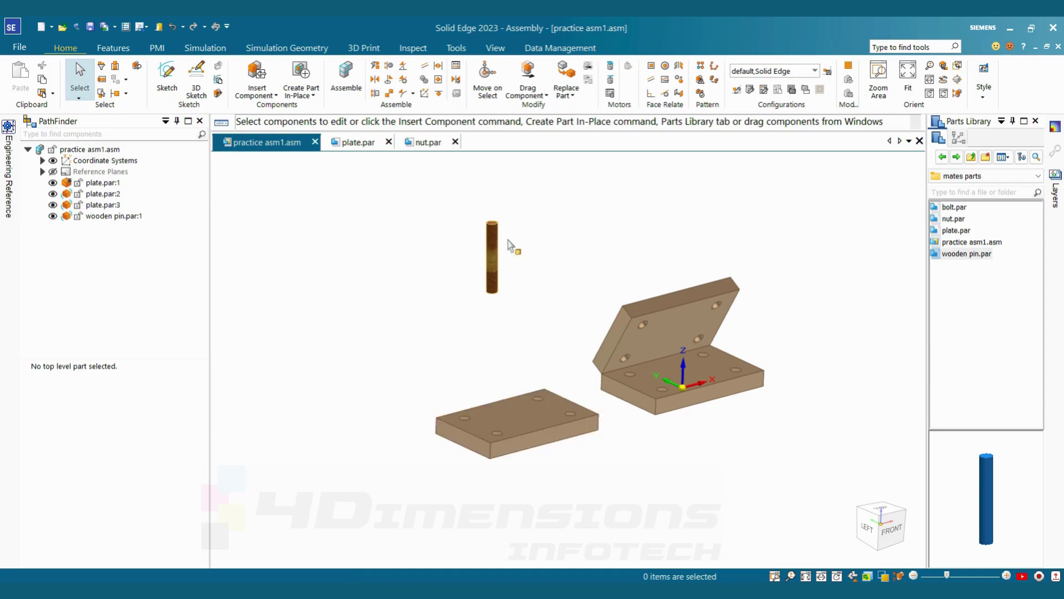
scroll(529, 432, "up", 2)
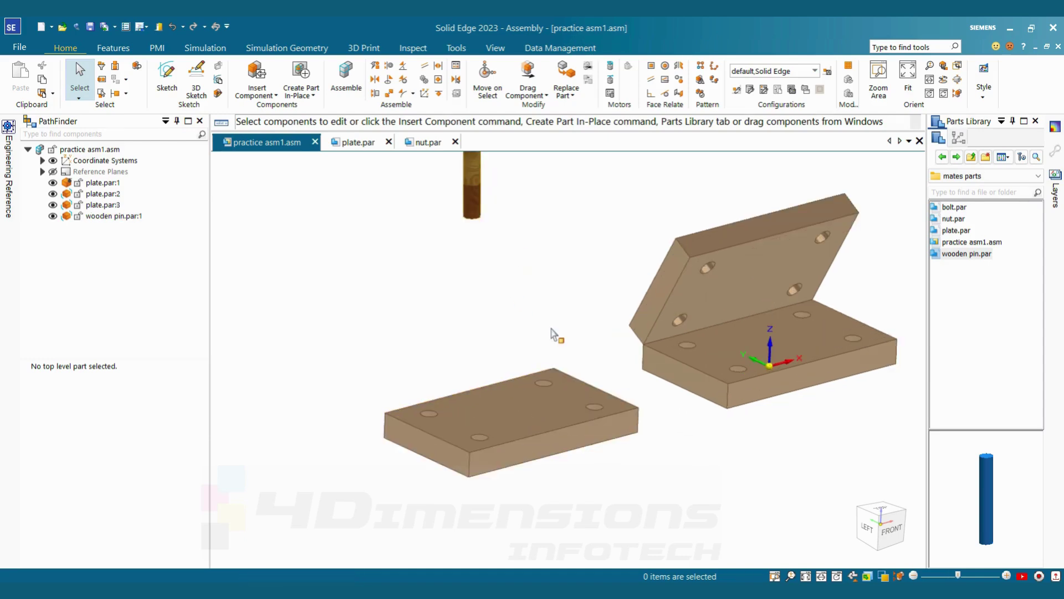
scroll(553, 333, "down", 2)
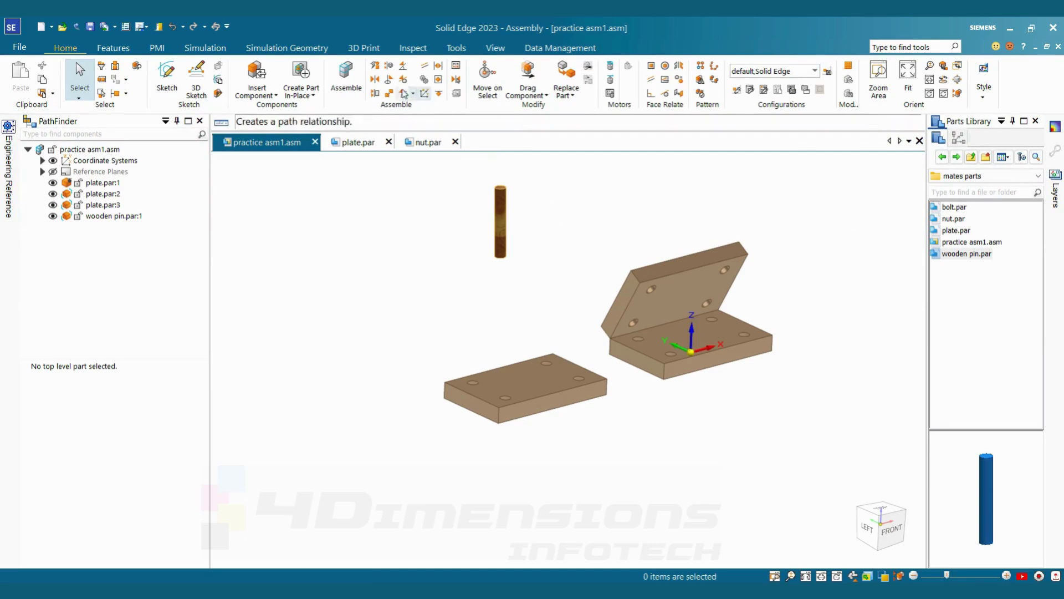
- Make the wooden pin's cylindrical face tangent to the third plate's top face with a 0.00 mm offset
left_click(412, 82)
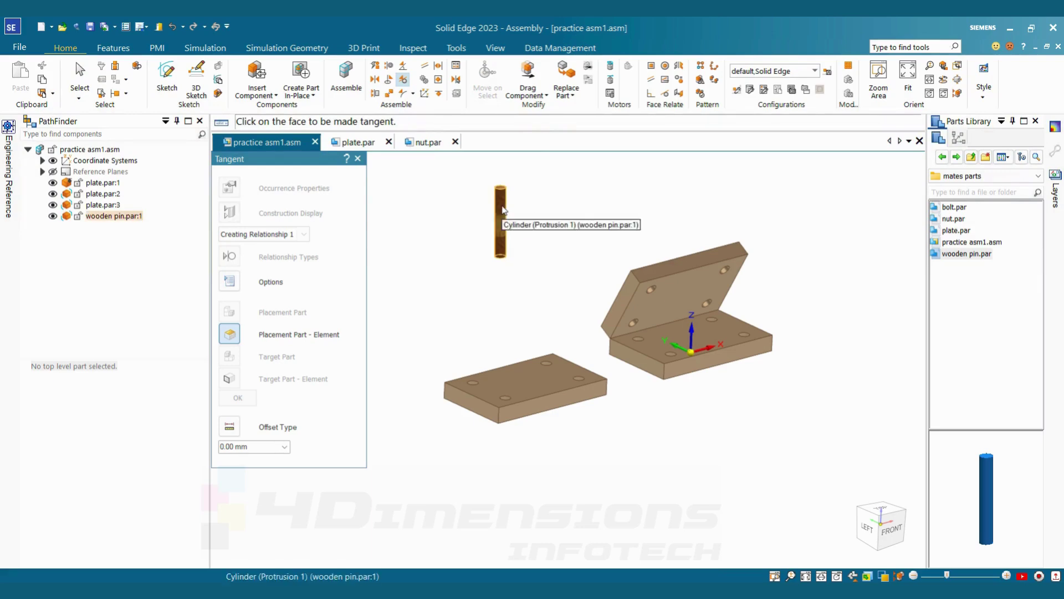
left_click(503, 223)
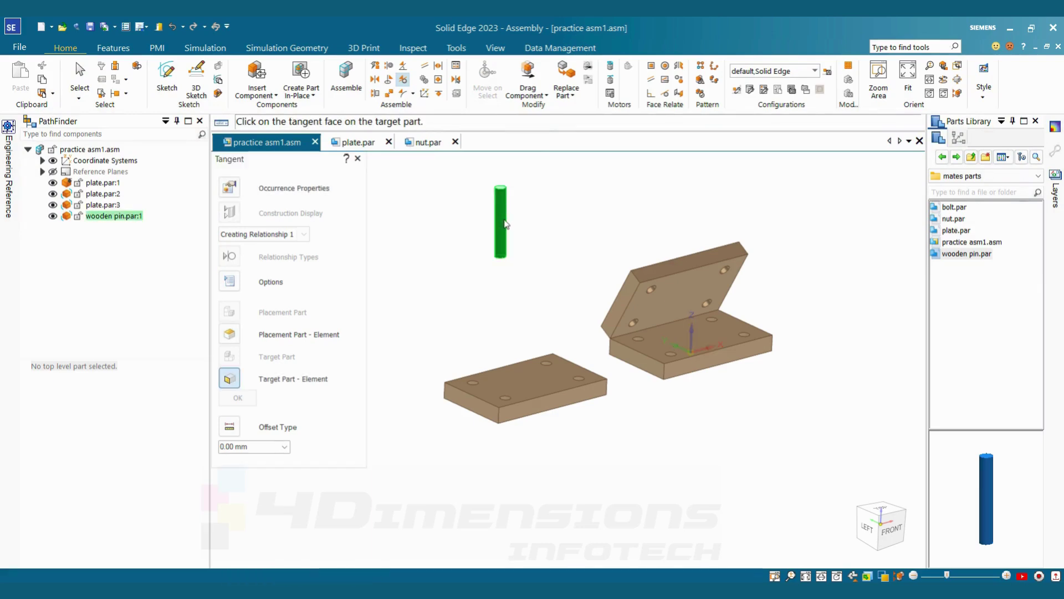
left_click(542, 384)
middle_click_drag(568, 363, 599, 363)
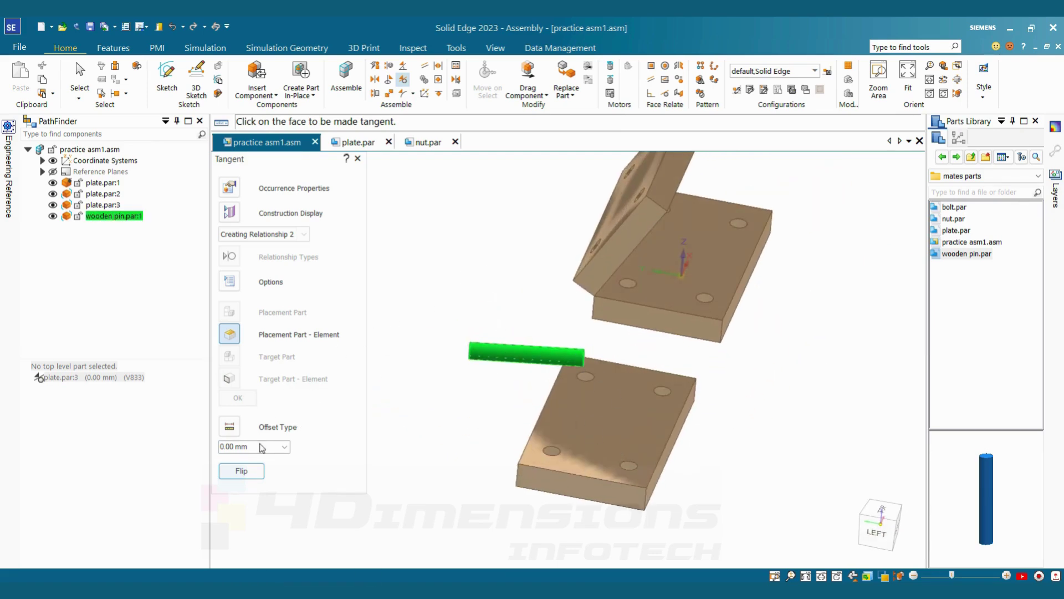
middle_click_drag(588, 454, 256, 462)
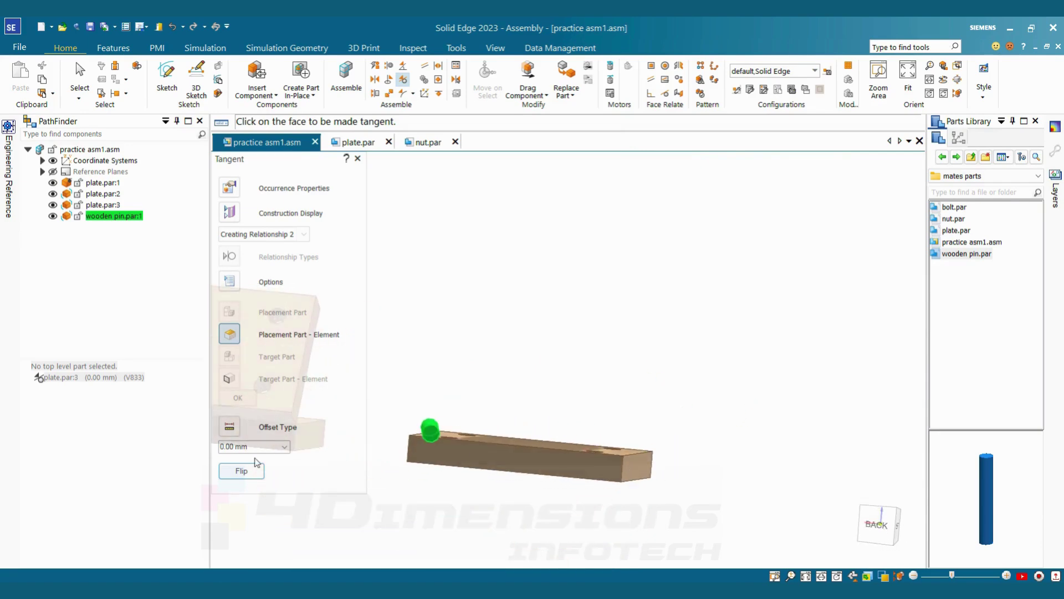
- Flip the pin's tangent relationship back and forth to compare both sides of the third plate's top face
left_click(242, 472)
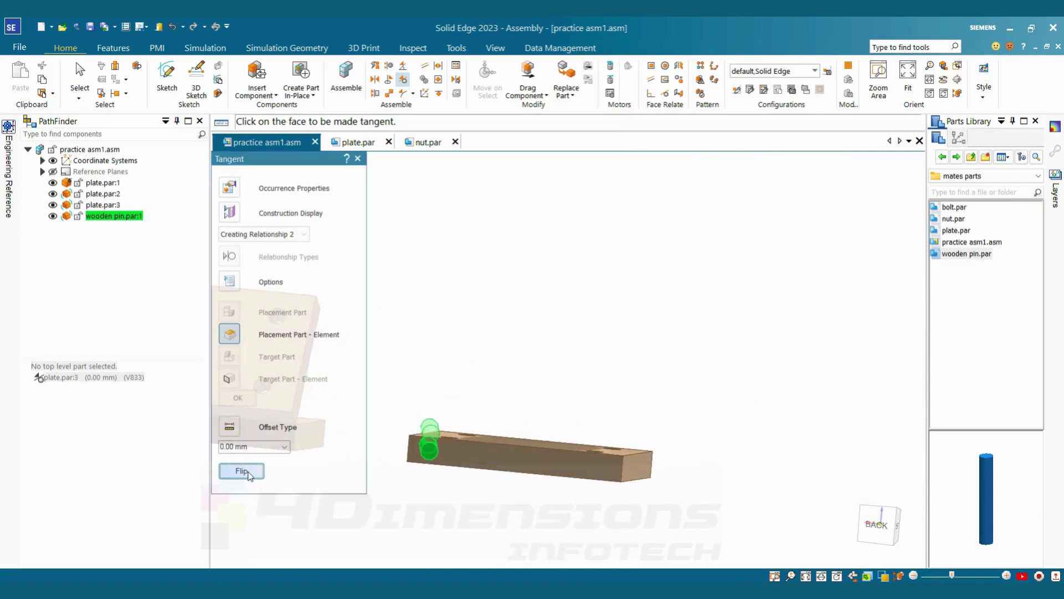
middle_click_drag(531, 472, 418, 481)
scroll(520, 453, "up", 5)
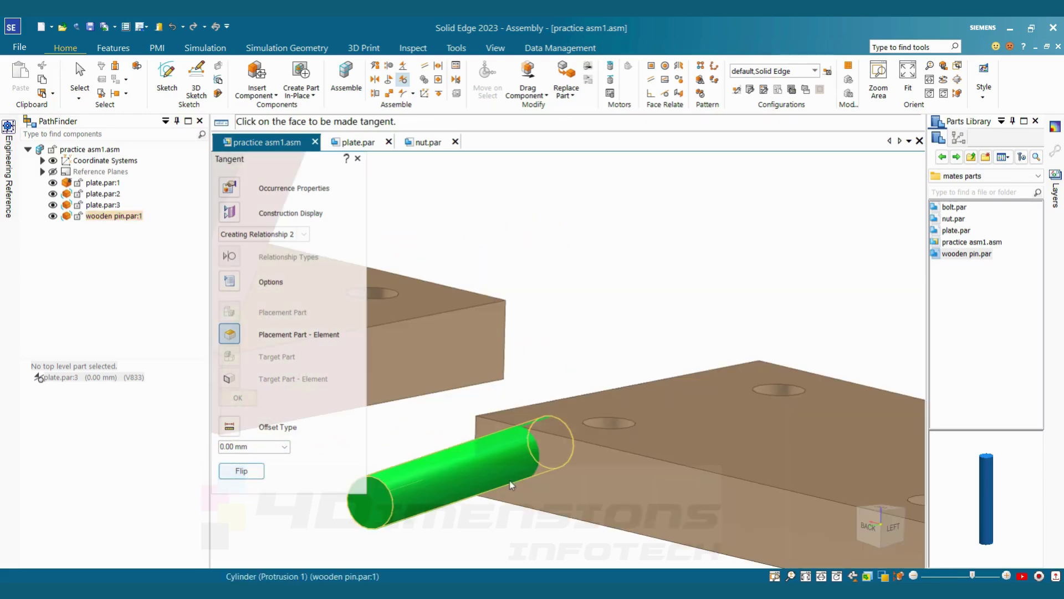
left_click(239, 472)
scroll(646, 291, "down", 3)
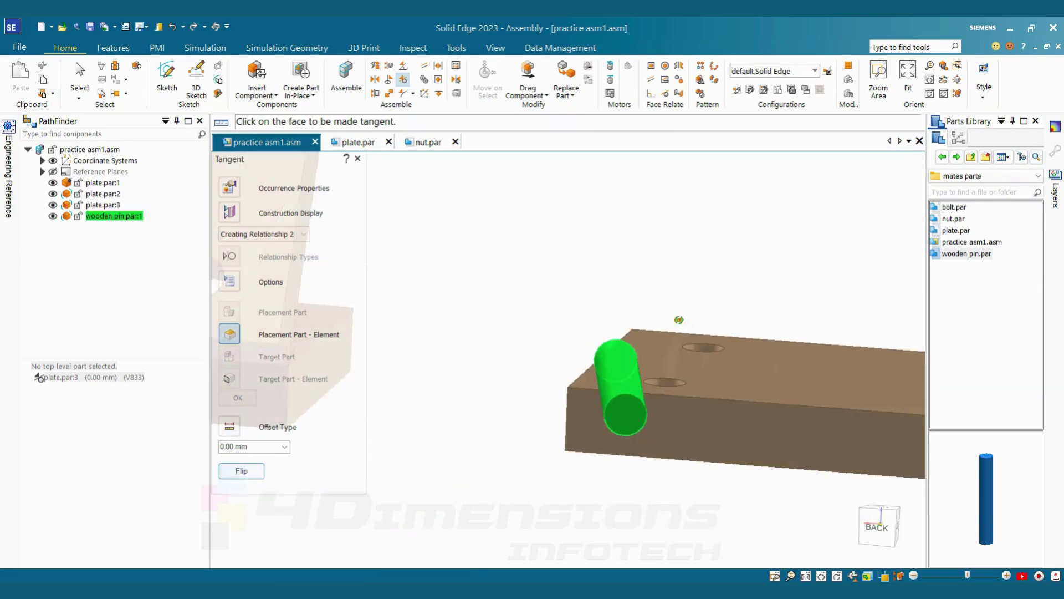
middle_click_drag(659, 300, 676, 308)
scroll(694, 318, "up", 2)
left_click(259, 465)
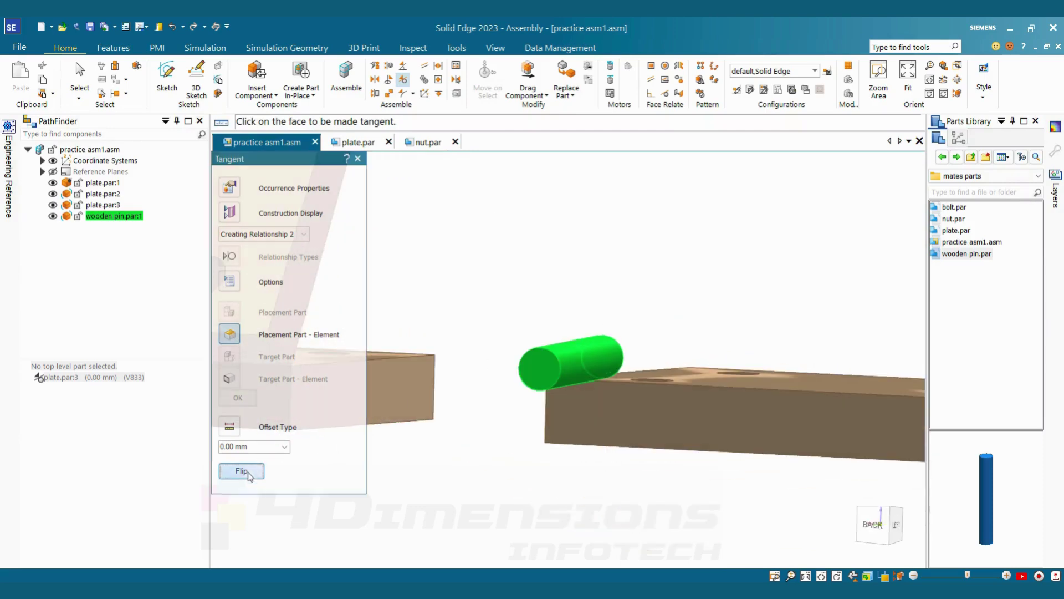
left_click(250, 474)
middle_click_drag(709, 293, 621, 308)
scroll(595, 256, "down", 3)
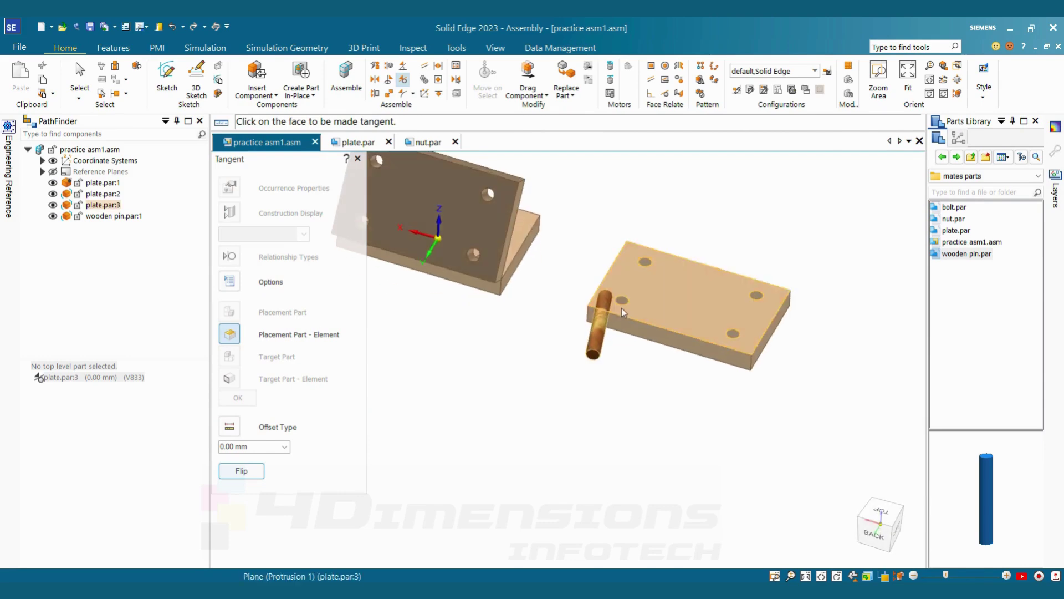
scroll(621, 308, "up", 5)
scroll(660, 243, "down", 3)
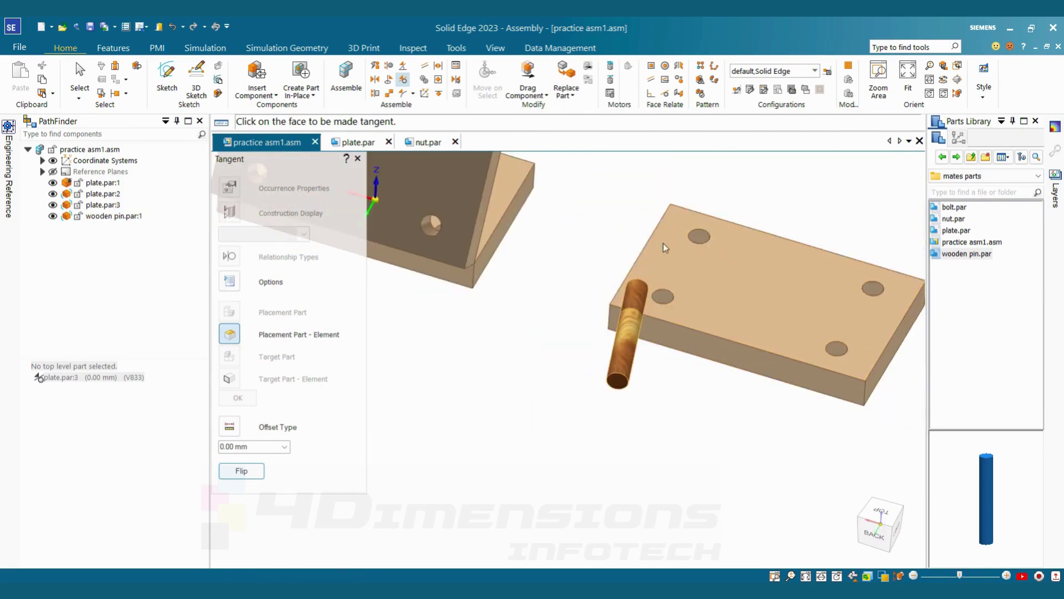
middle_click_drag(663, 243, 703, 212)
scroll(746, 238, "up", 5)
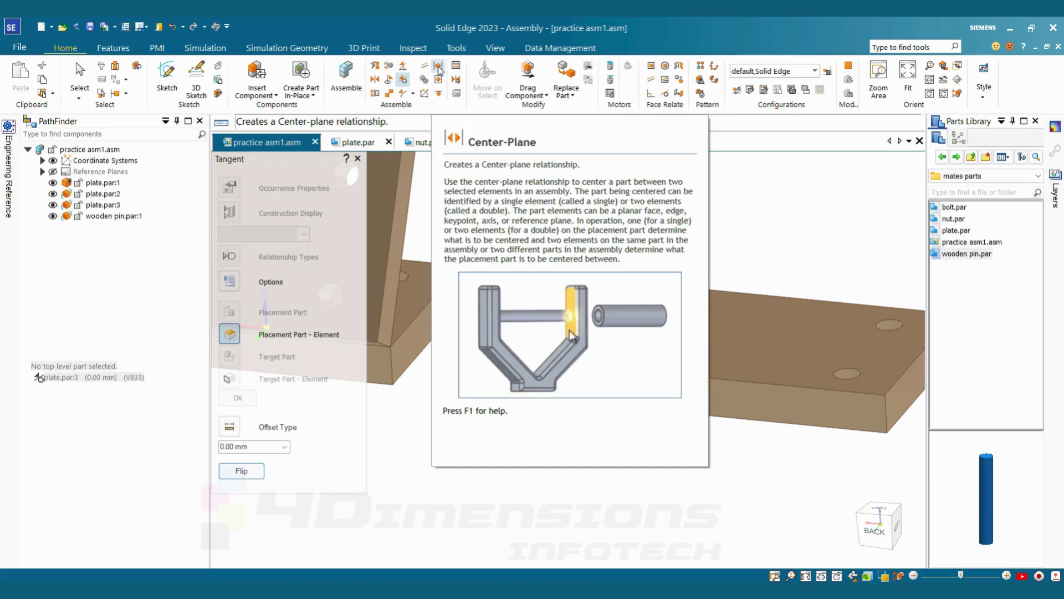
- Center the wooden pin's axis between the third plate's two short end faces with a single Center-Plane relationship
left_click(438, 67)
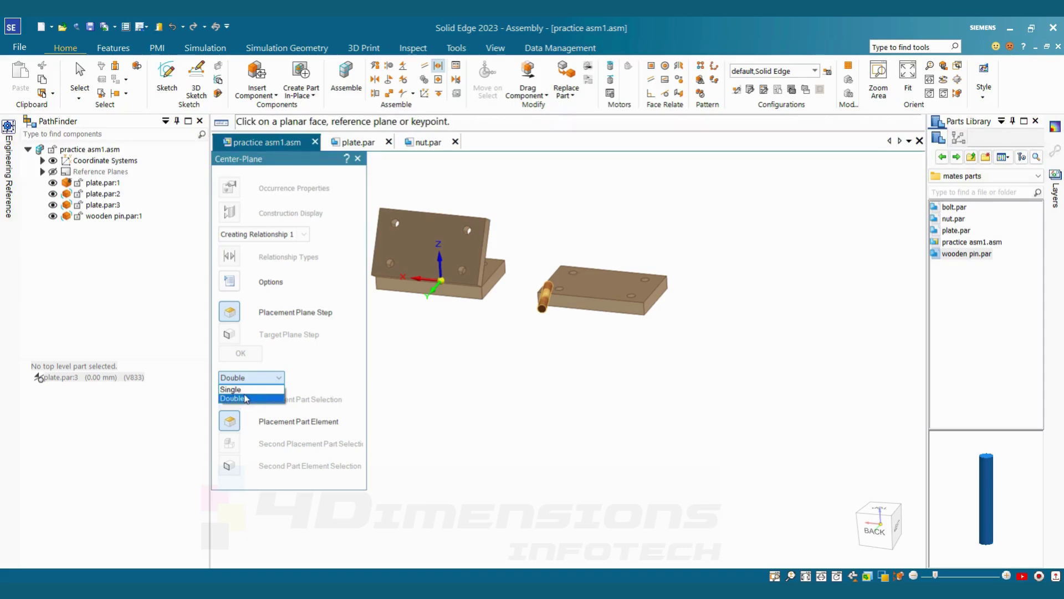
left_click(233, 390)
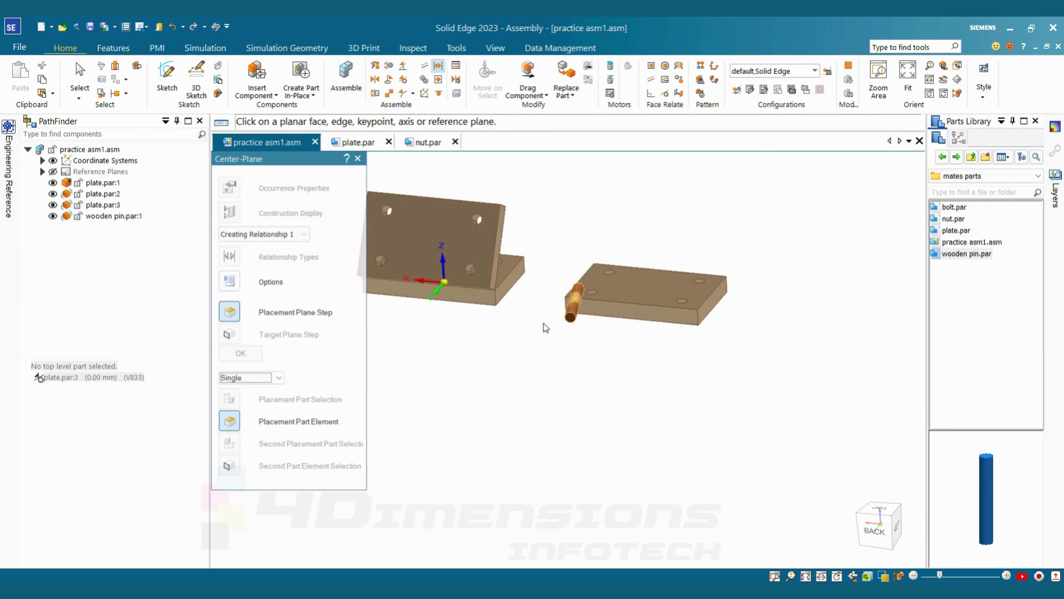
scroll(560, 326, "up", 3)
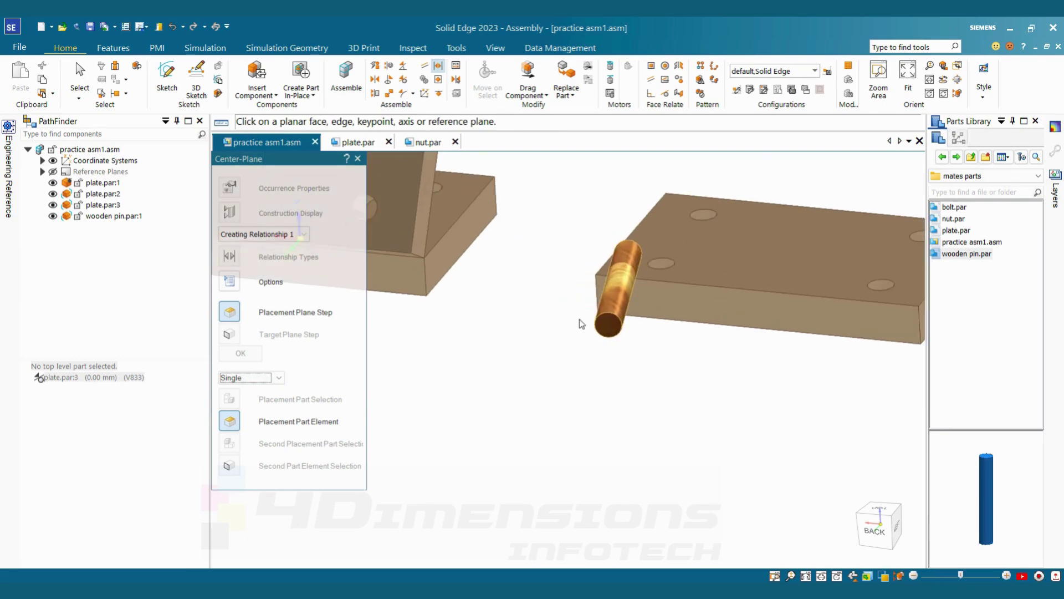
left_click(627, 291)
scroll(632, 318, "down", 3)
scroll(636, 310, "up", 2)
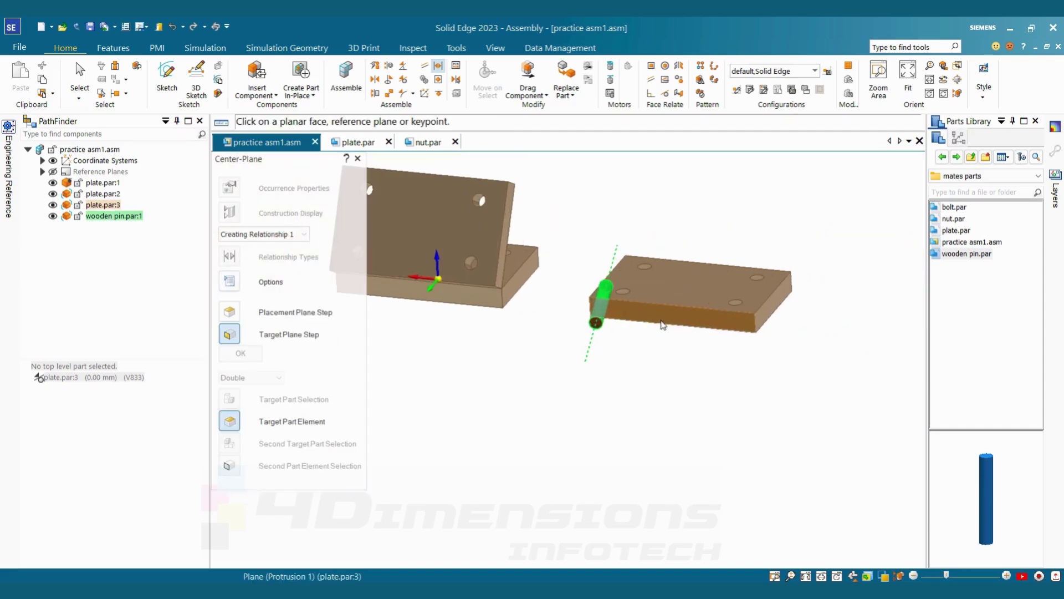
left_click(780, 306)
middle_click_drag(780, 306, 816, 421)
mouse_move(724, 366)
middle_mouse_down()
mouse_move(727, 316)
mouse_move(707, 361)
middle_mouse_up()
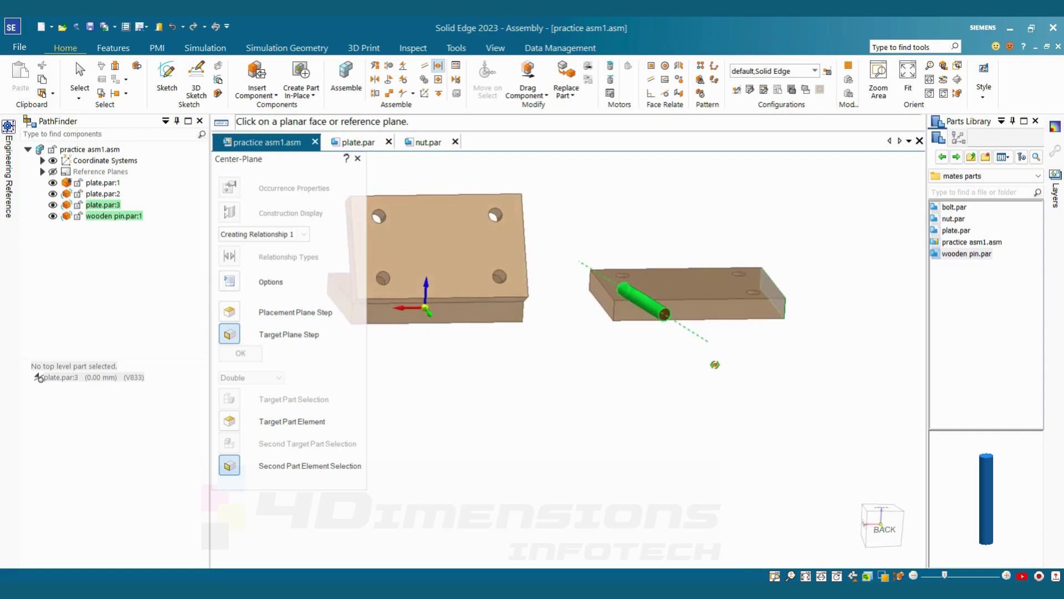
scroll(548, 378, "up", 3)
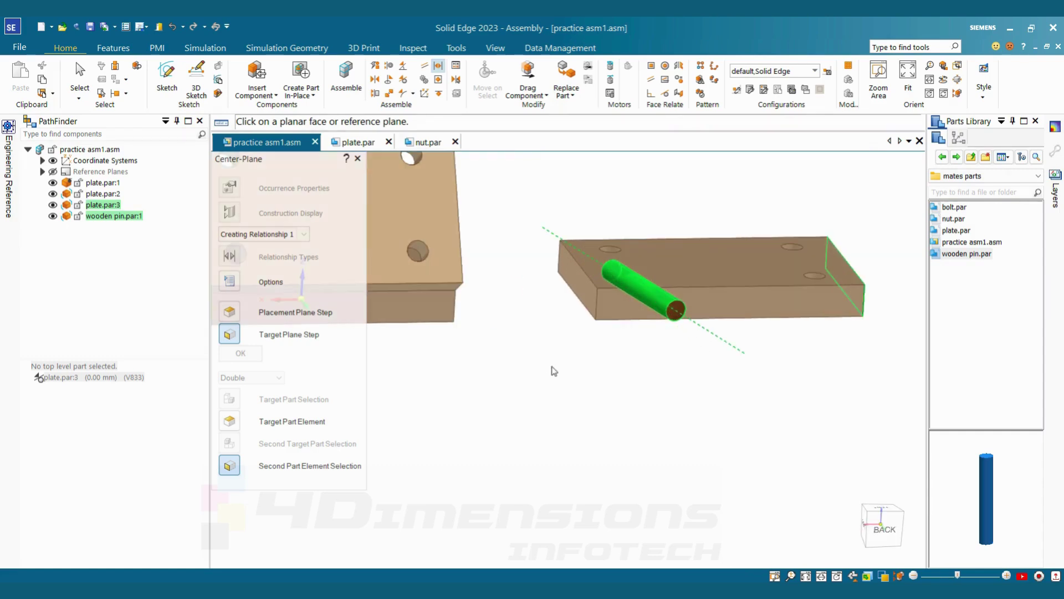
left_click(581, 287)
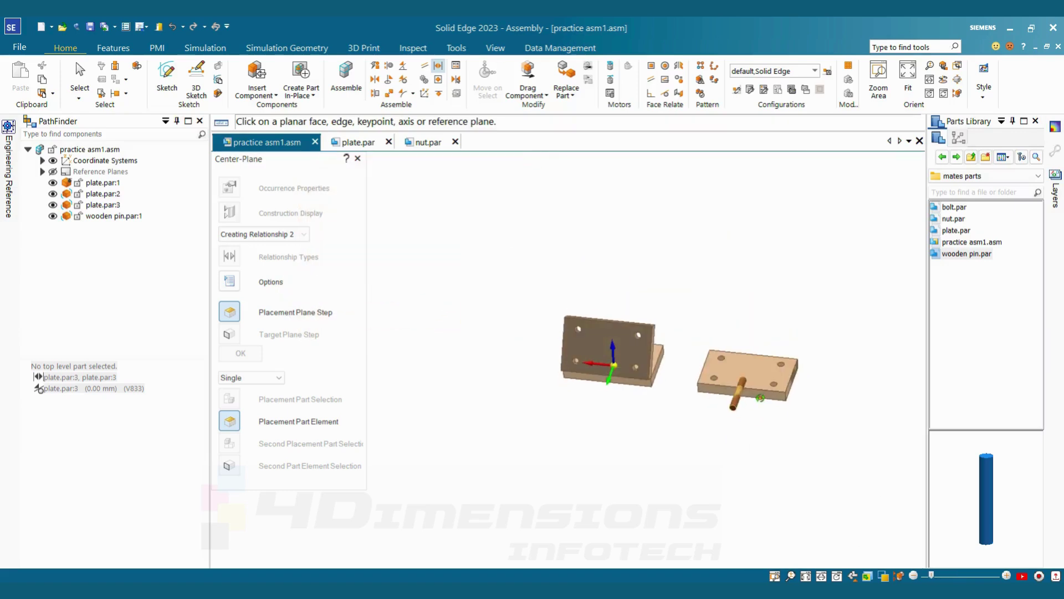
key("Escape")
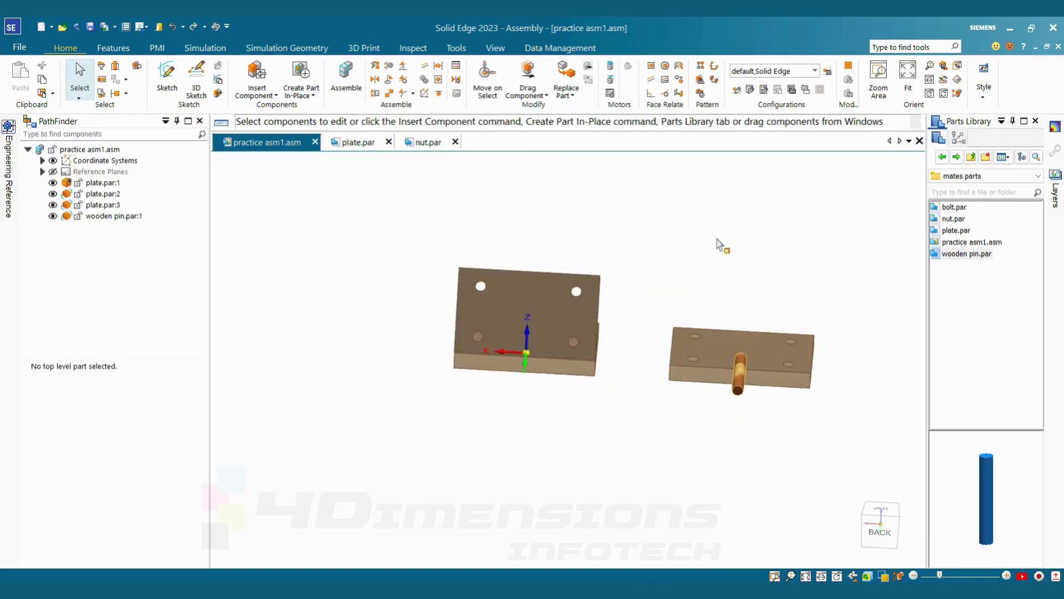
- Apply a fresh Center-Plane relationship in Single mode to the untethered pin's axis, using the third plate's opposite short end faces
left_click(438, 67)
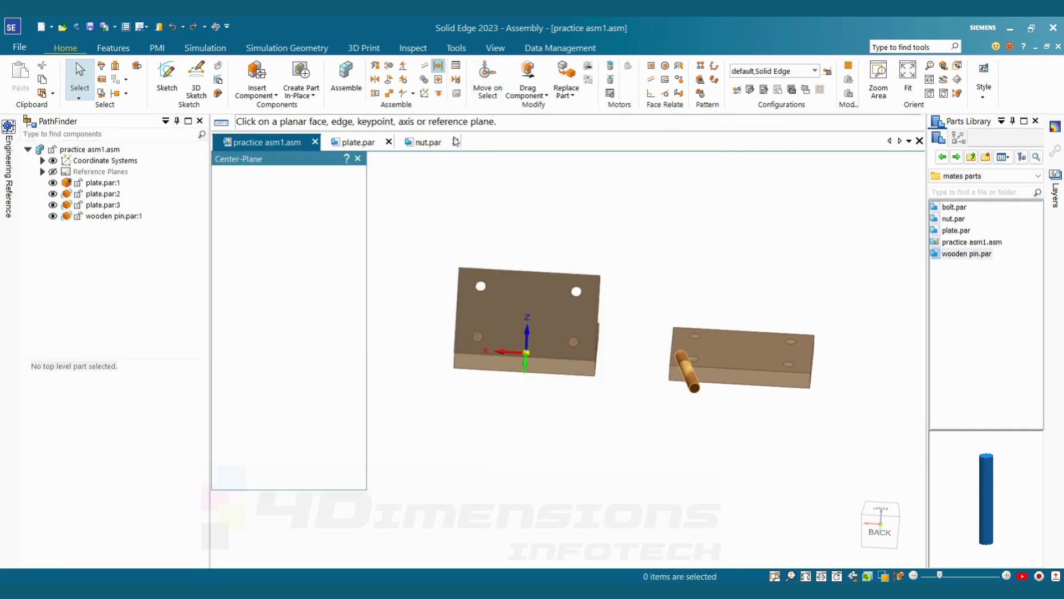
left_click(254, 380)
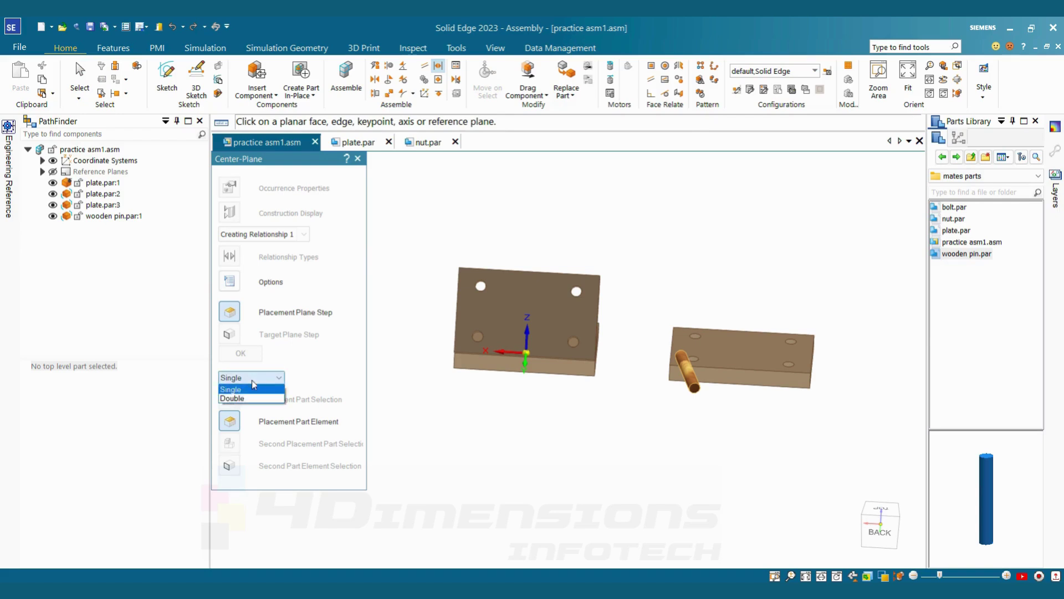
left_click(242, 391)
scroll(689, 388, "up", 5)
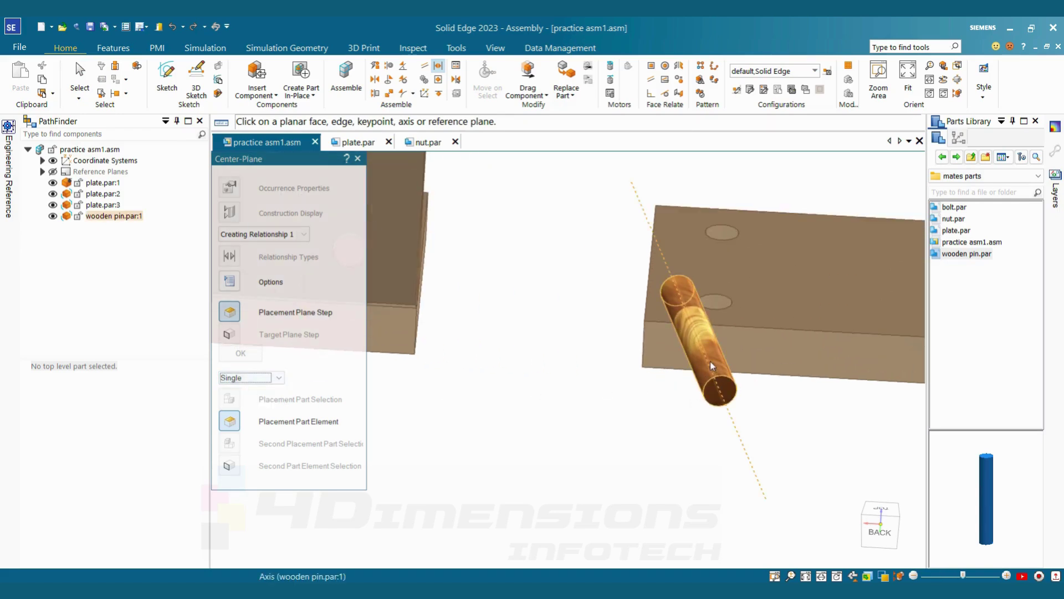
left_click(719, 361)
scroll(689, 397, "down", 5)
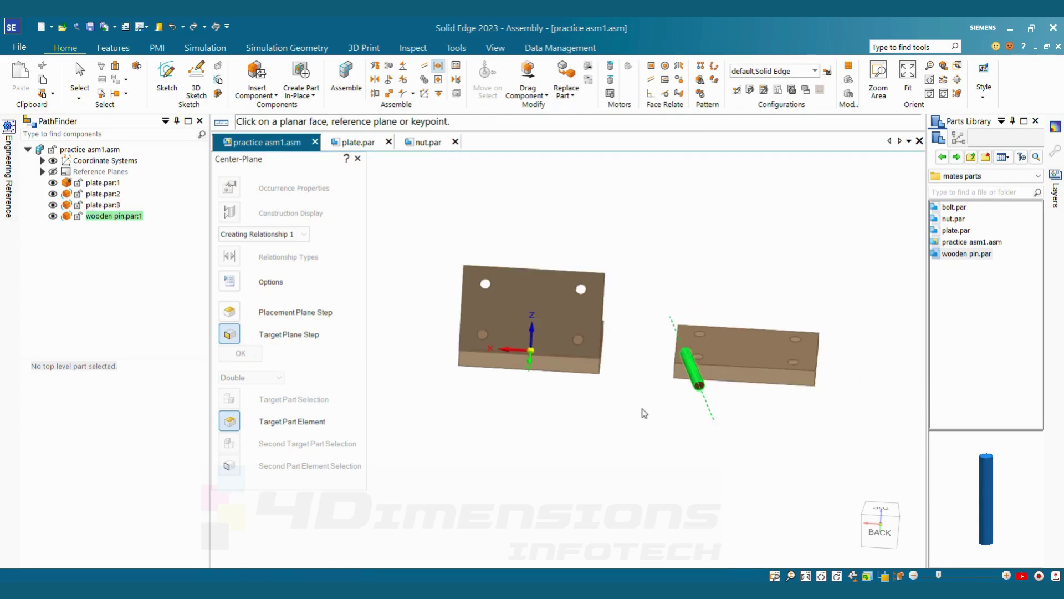
left_click(657, 355)
middle_click_drag(689, 397, 790, 399)
scroll(790, 399, "down", 1)
scroll(798, 377, "up", 3)
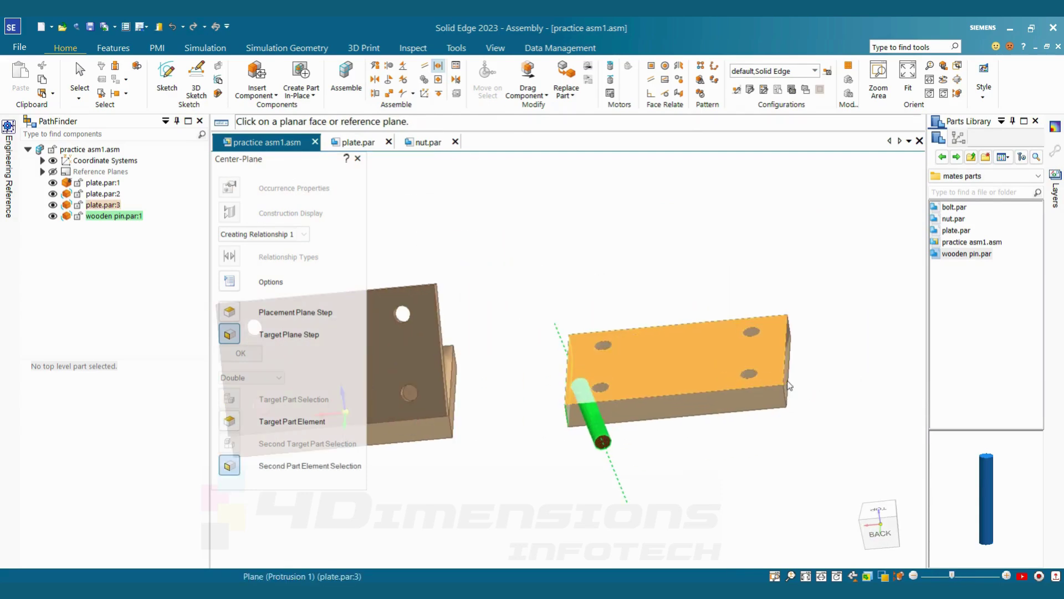
left_click(791, 374)
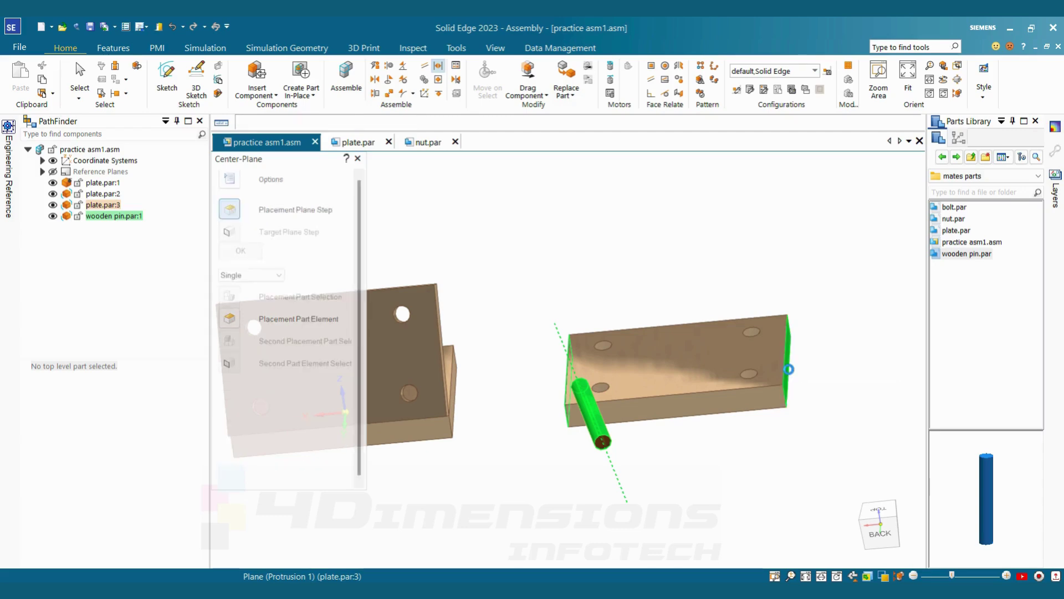
middle_click_drag(812, 422, 720, 487)
scroll(719, 488, "up", 3)
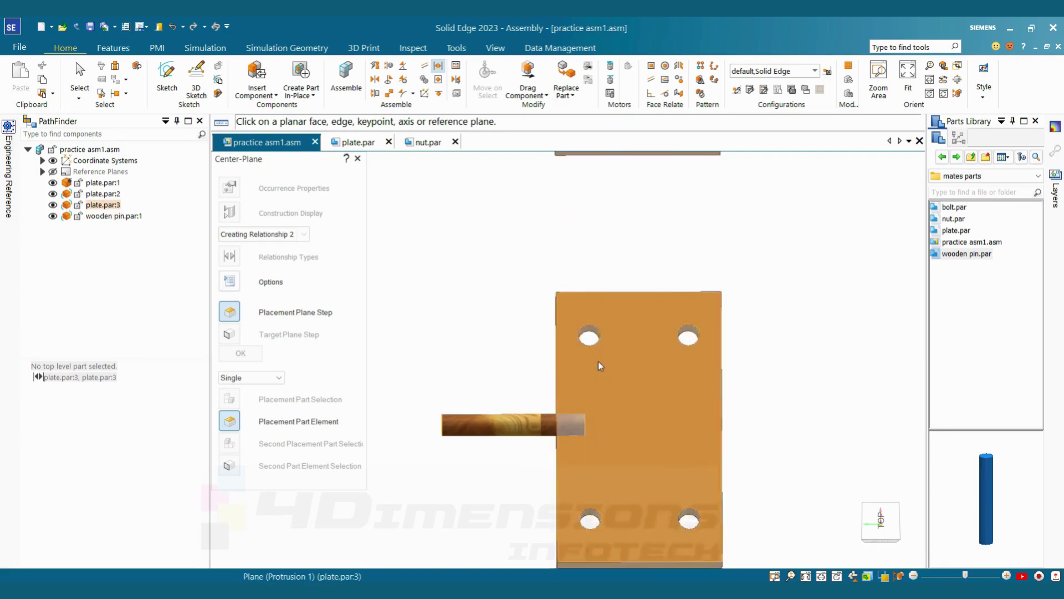
middle_click_drag(597, 361, 593, 113)
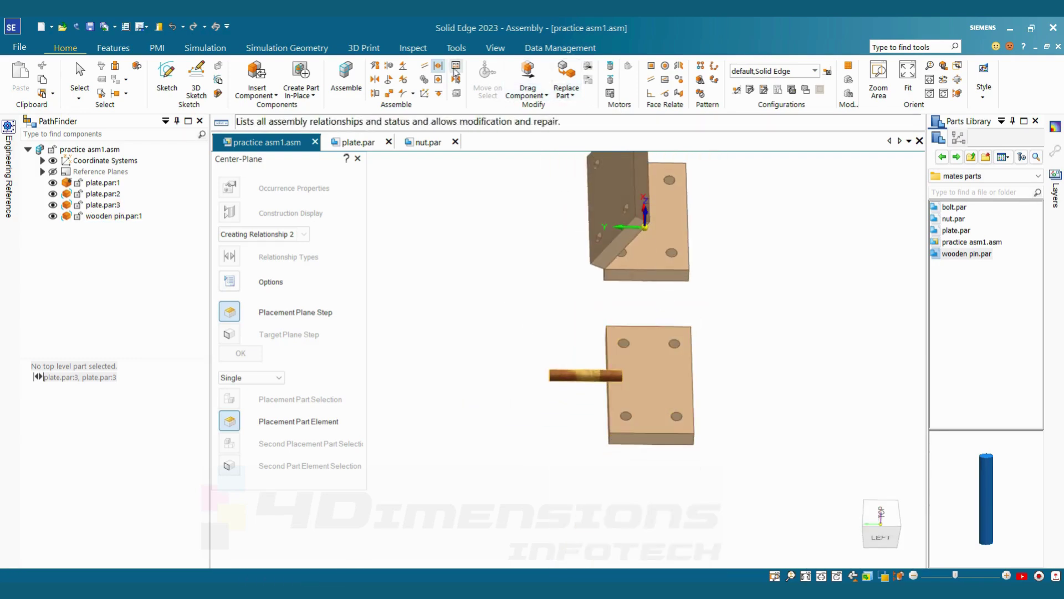
- Center the wooden pin's two circular end faces between the third plate's two long side faces with a Double Center-Plane relationship
left_click(266, 387)
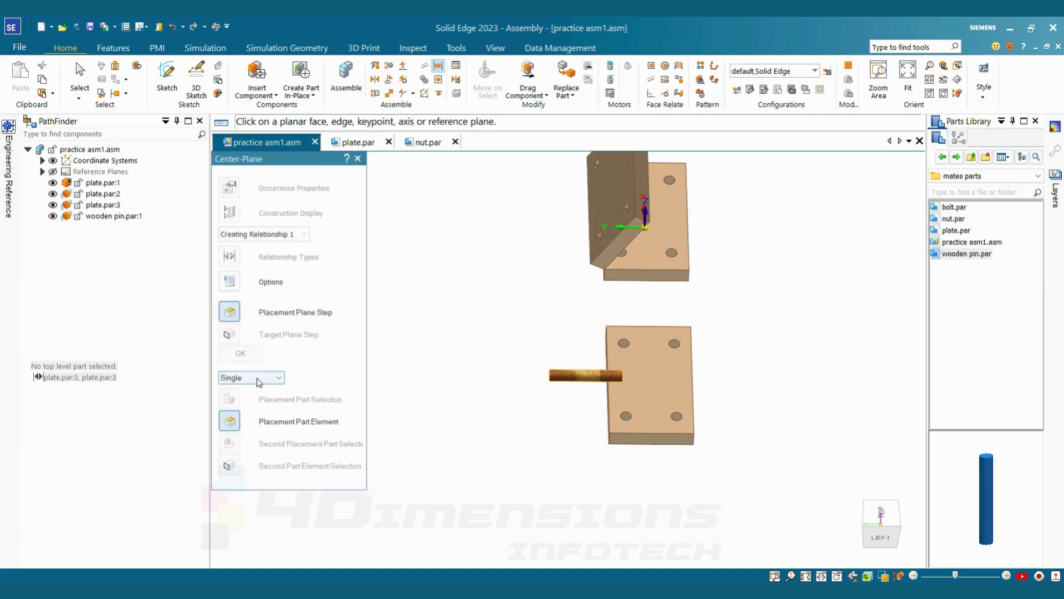
left_click(259, 378)
left_click(240, 399)
middle_click_drag(588, 388, 592, 355)
scroll(592, 355, "up", 2)
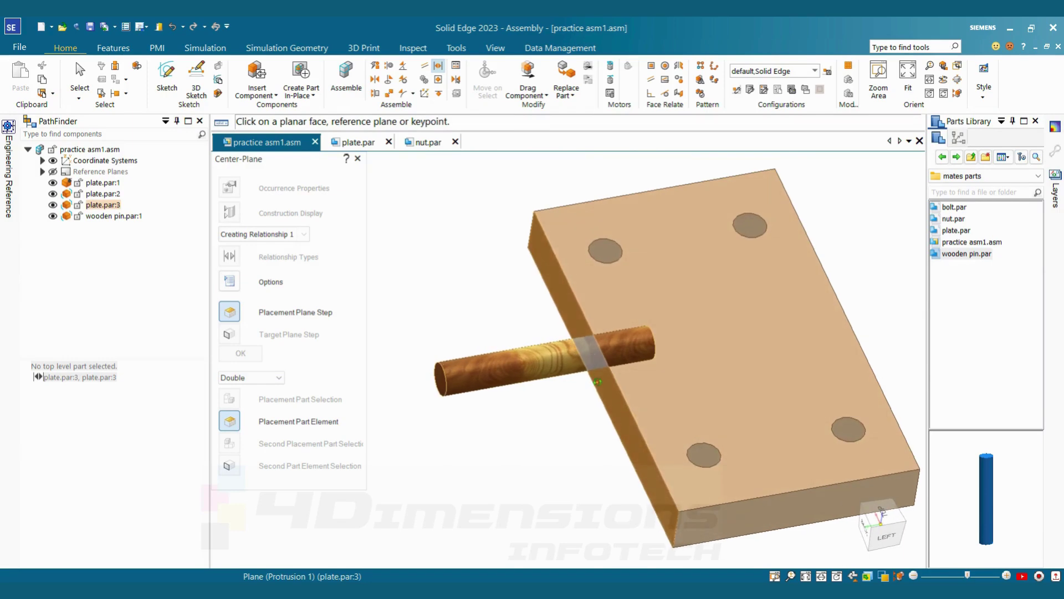
left_click(443, 379)
middle_click_drag(496, 400, 505, 401)
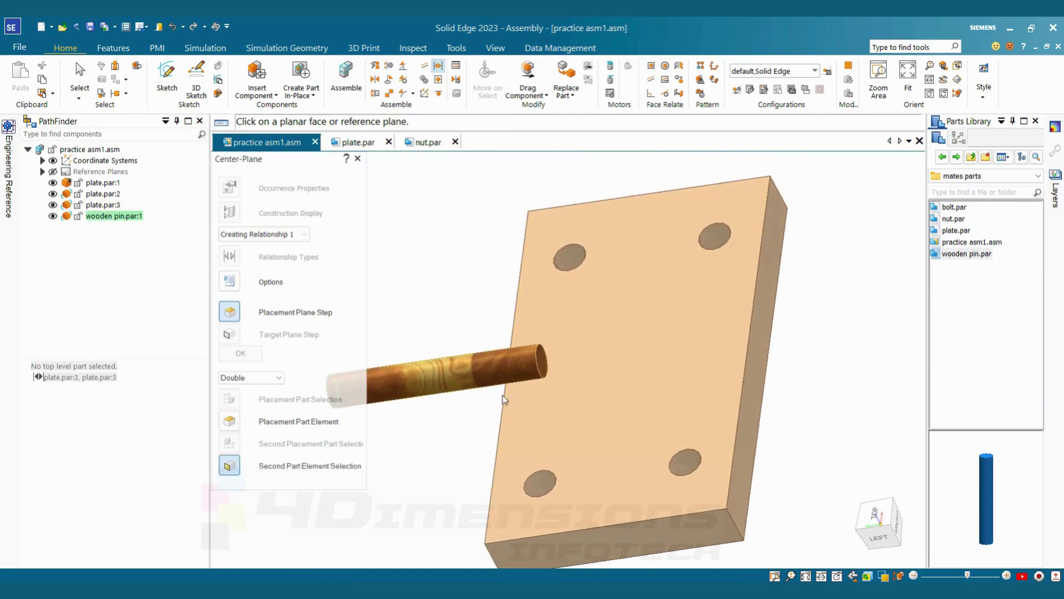
left_click(544, 366)
scroll(742, 417, "down", 2)
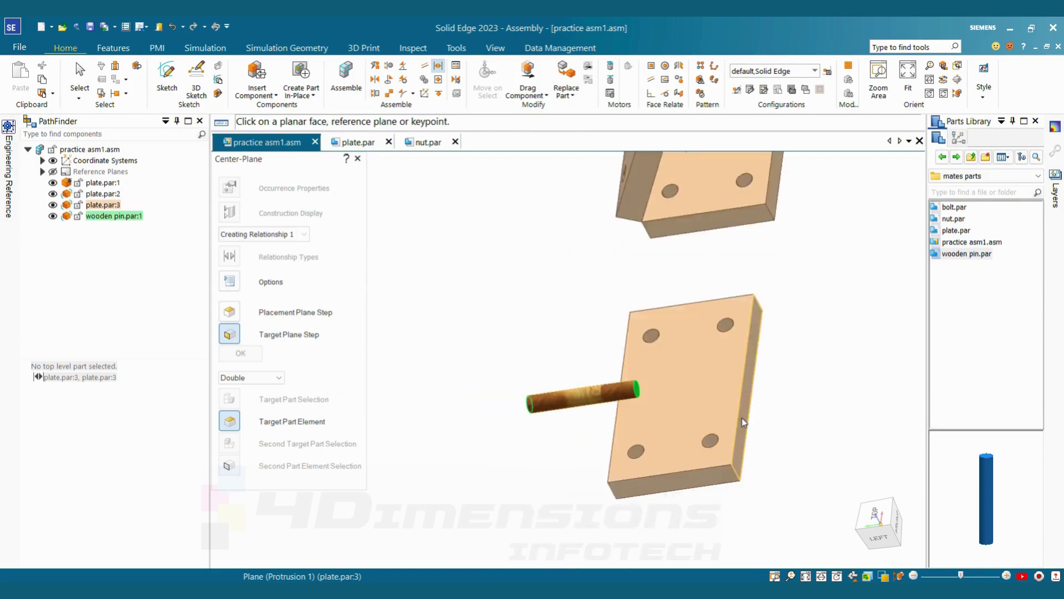
middle_click_drag(742, 418, 658, 365)
left_click(716, 388)
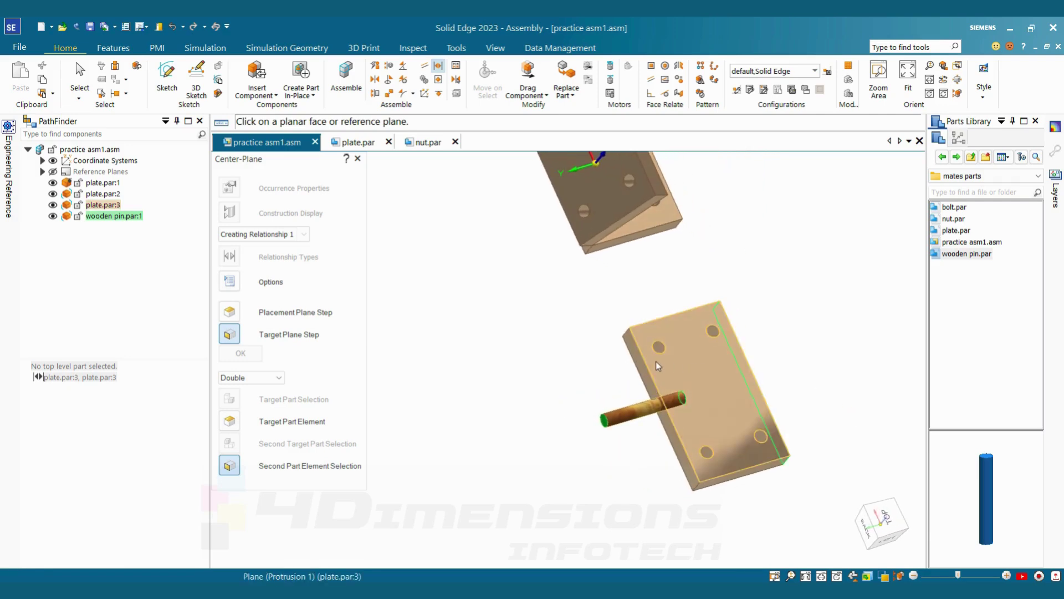
left_click(641, 372)
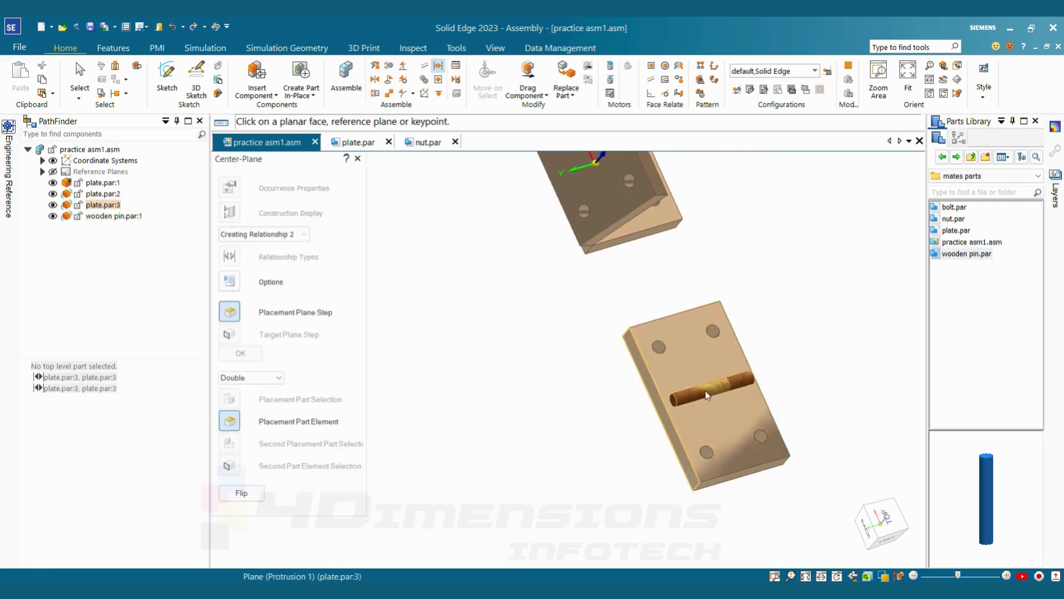
- Examine the centered pin's position on the third plate from several angles
middle_click_drag(707, 395, 757, 401)
scroll(728, 408, "up", 3)
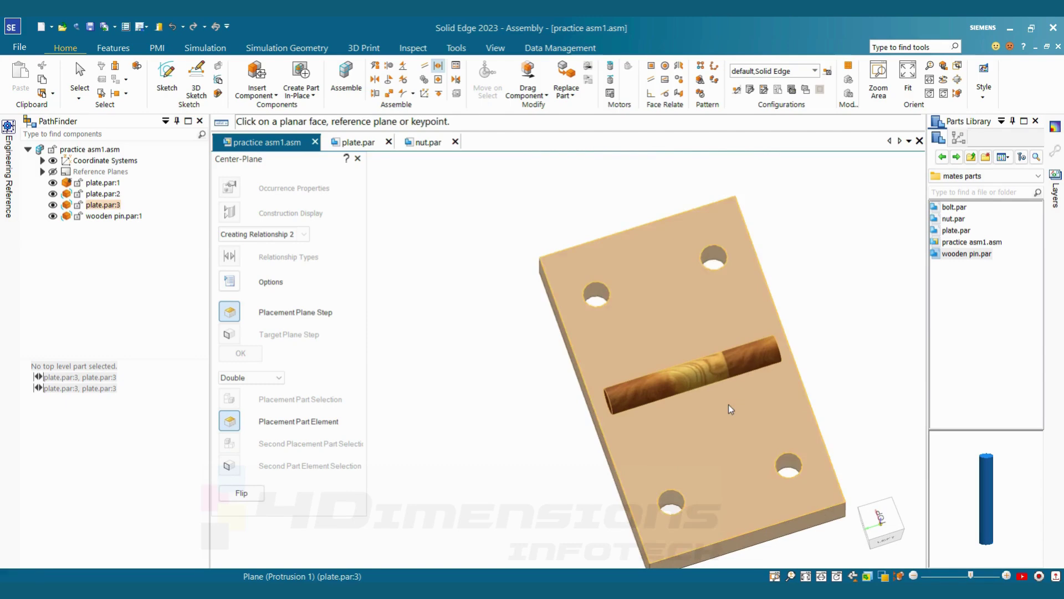
scroll(729, 404, "down", 5)
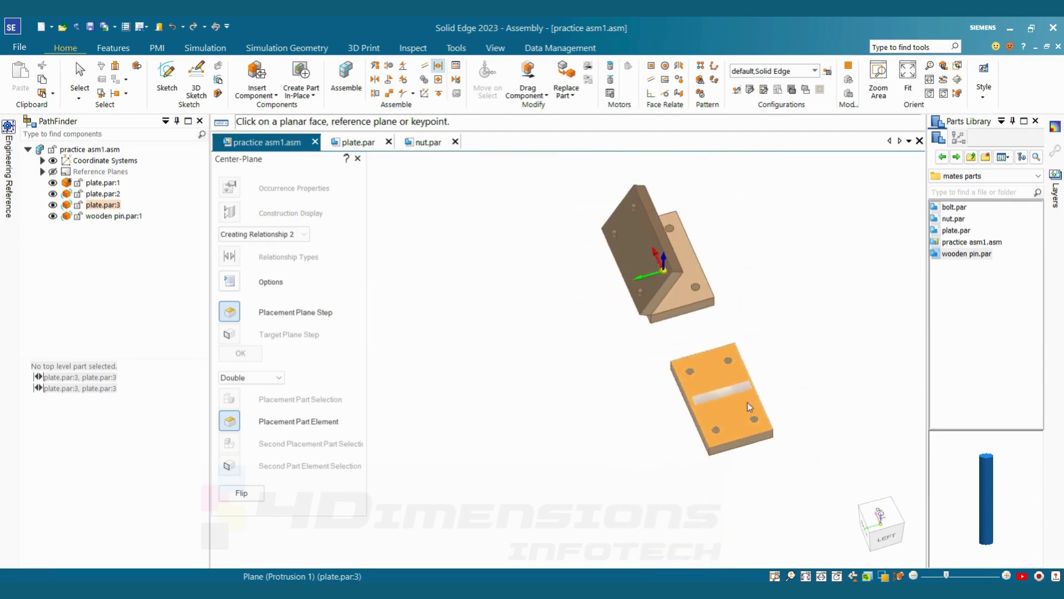
scroll(747, 401, "up", 4)
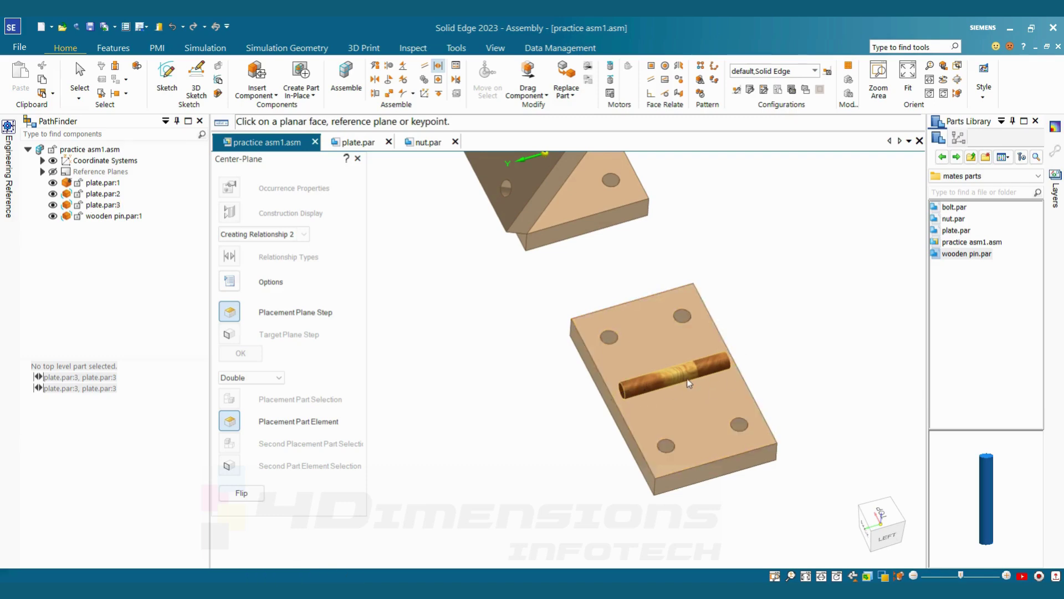
middle_click_drag(689, 384, 721, 332)
scroll(765, 366, "down", 3)
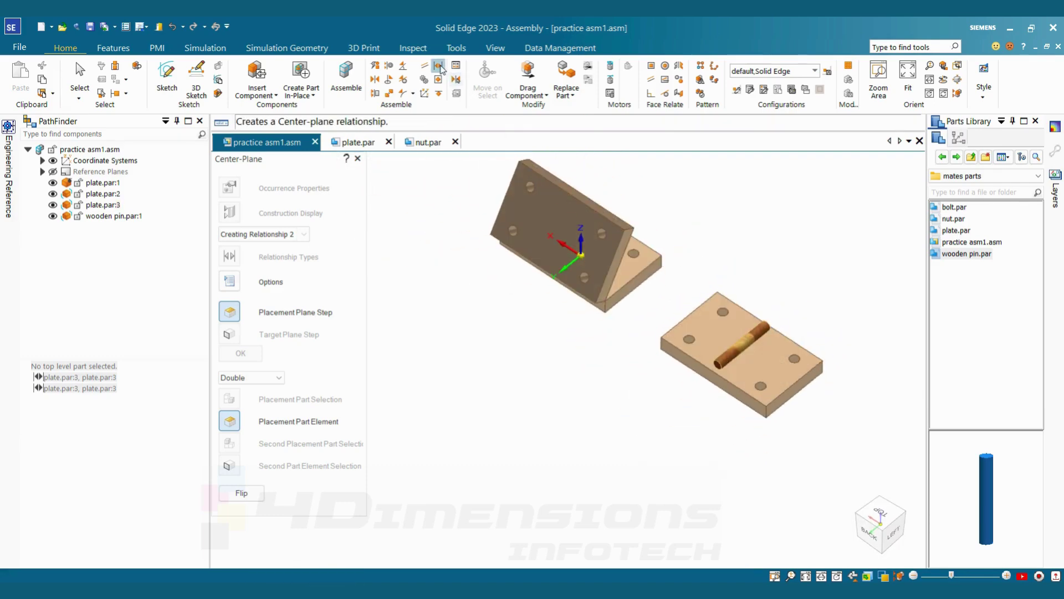
middle_click_drag(790, 213, 531, 224)
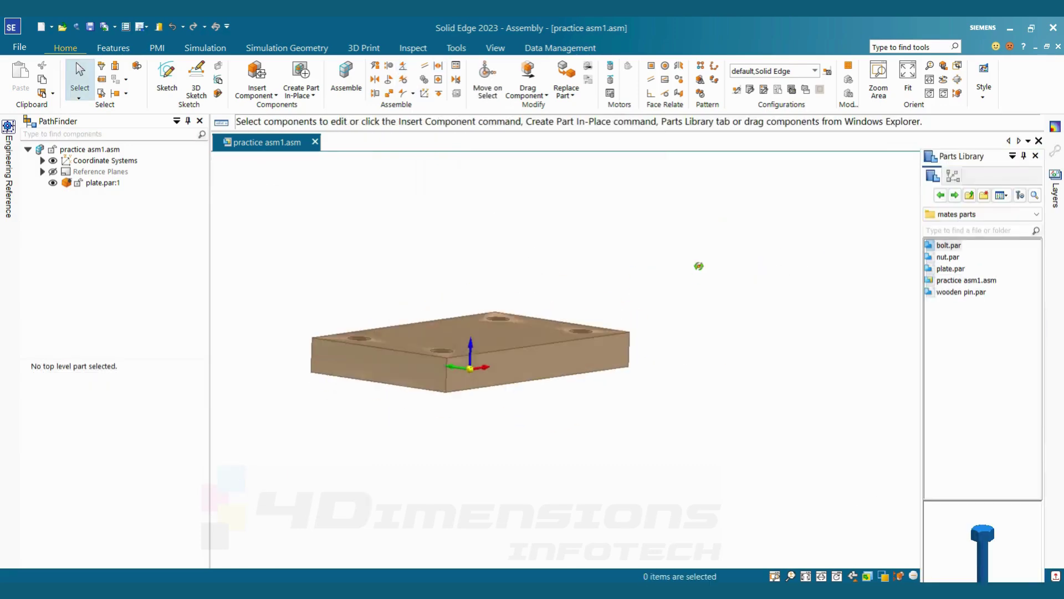
- Insert a second plate.par from the Parts Library into the open space above the first plate
mouse_move(699, 266)
middle_mouse_down()
mouse_move(687, 318)
mouse_move(700, 250)
middle_mouse_up()
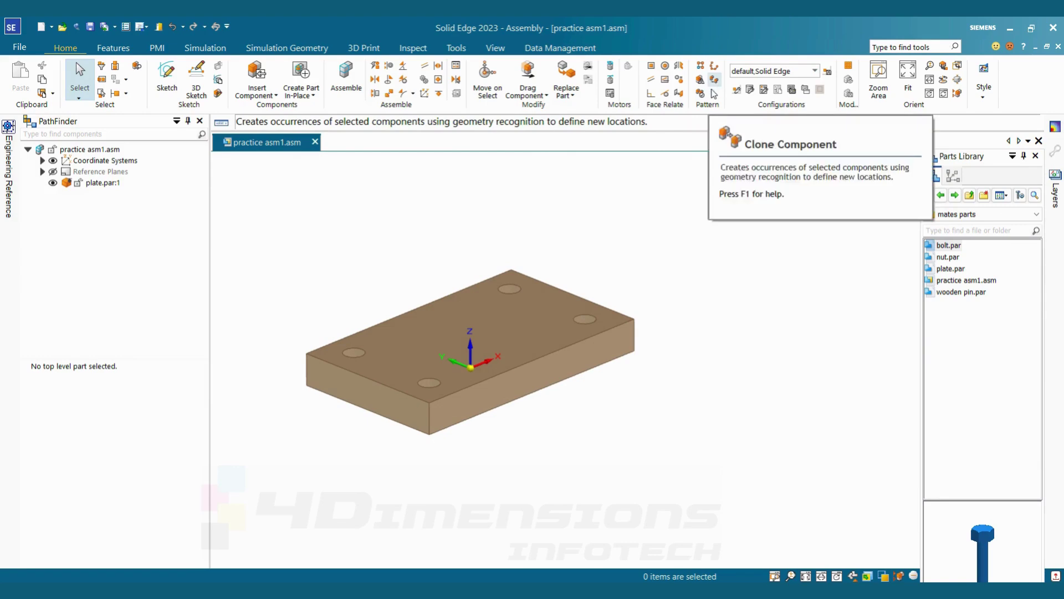
scroll(672, 292, "down", 2)
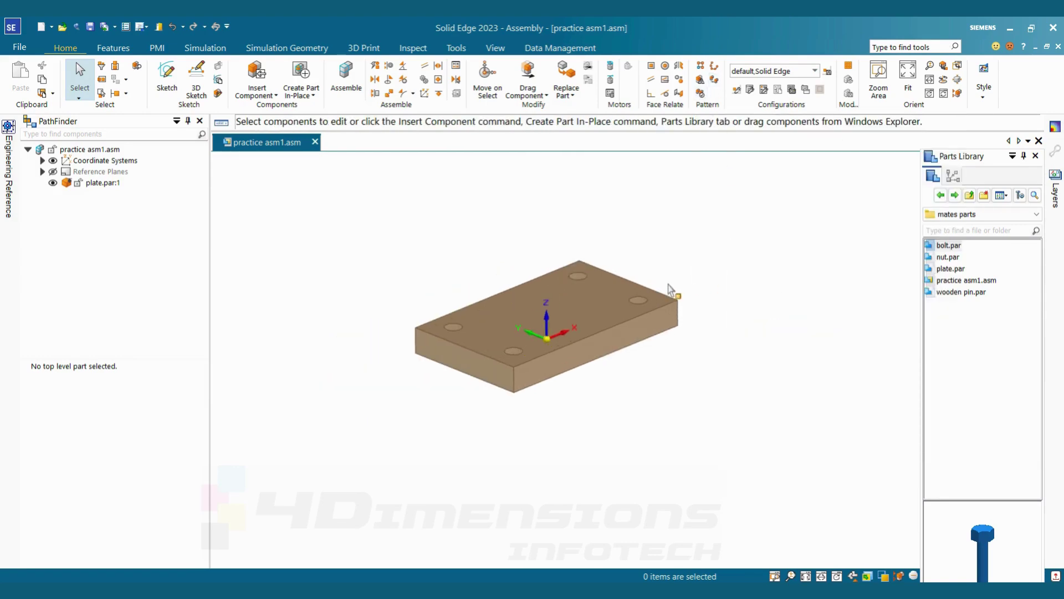
middle_click_drag(673, 292, 694, 283)
scroll(704, 302, "down", 2)
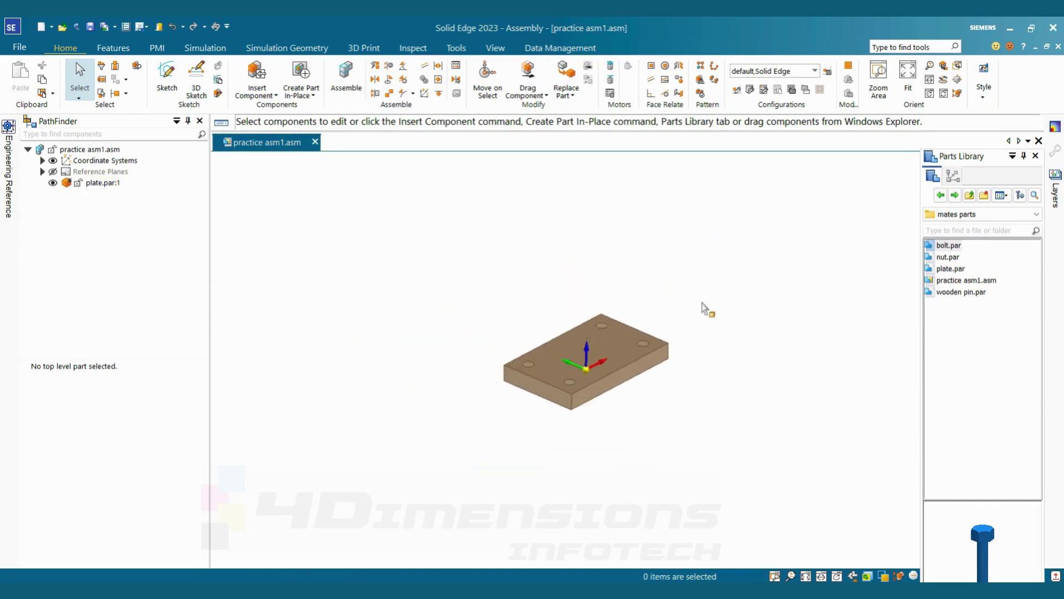
left_click_drag(950, 268, 749, 333)
middle_click_drag(749, 333, 769, 338)
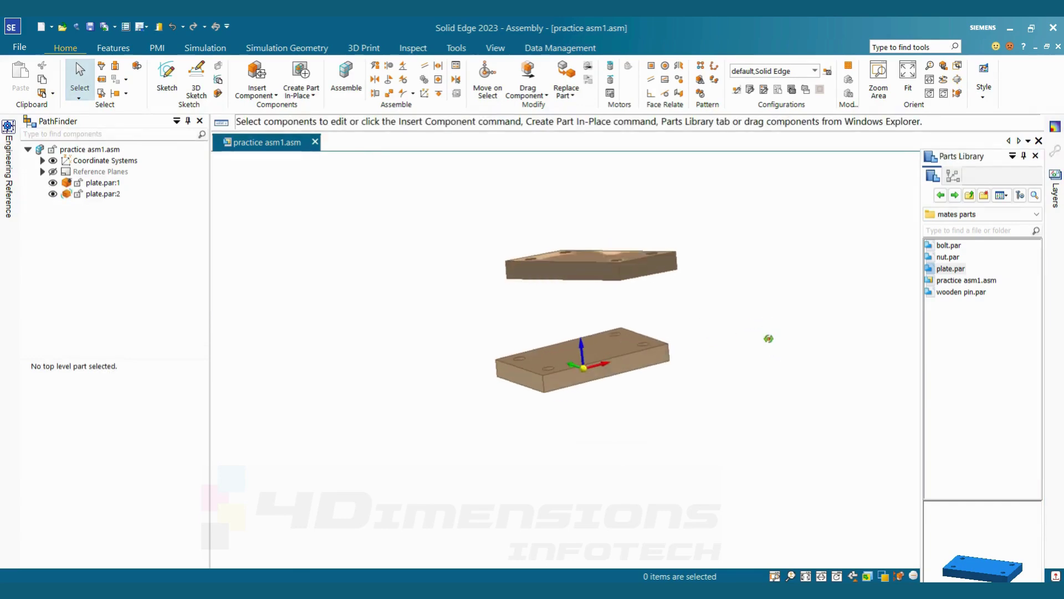
- Mate the underside of the upper plate to the top face of the lower plate using FlashFit with a 0.00 mm offset
left_click(349, 84)
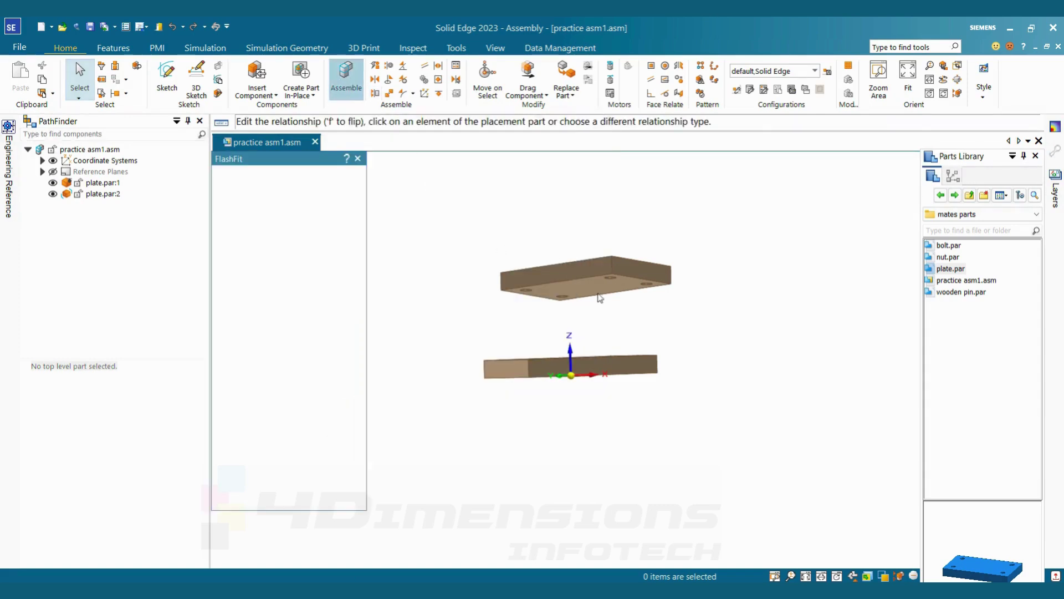
left_click(554, 280)
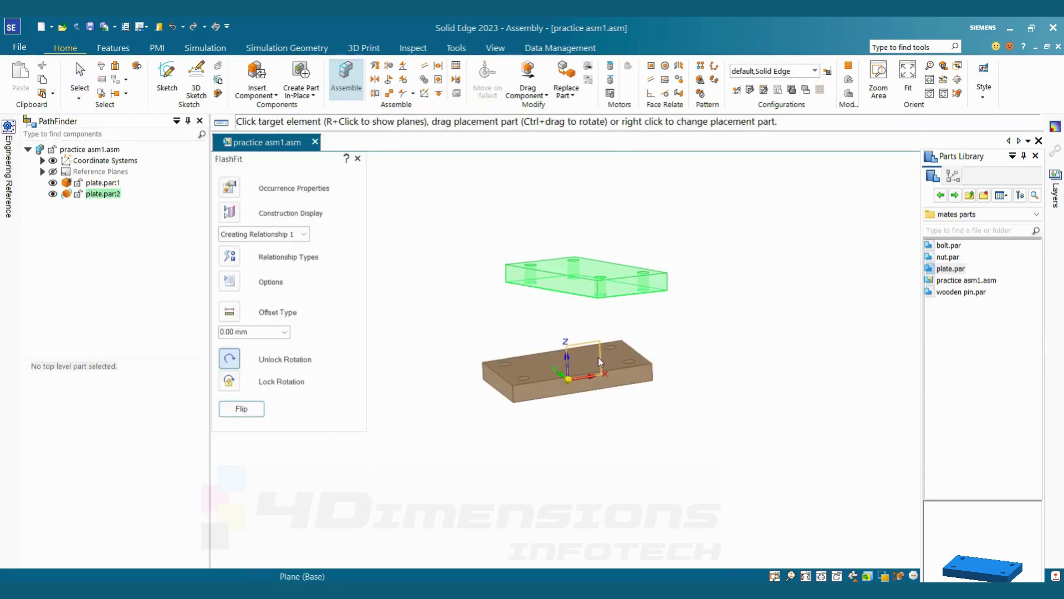
left_click(630, 360)
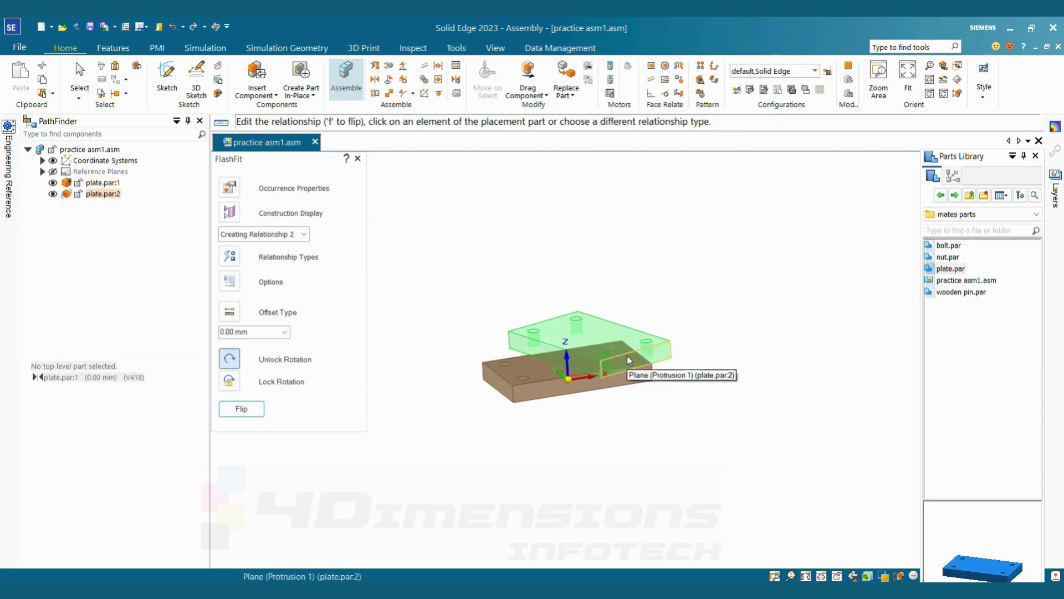
right_click(523, 247)
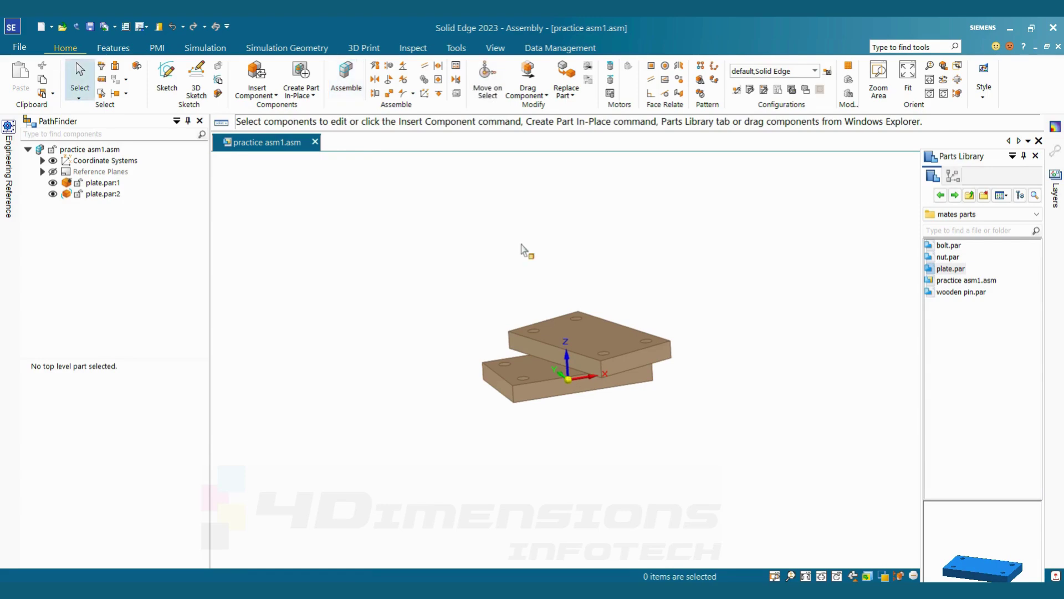
- Change the offset type of the upper plate's mate with the lower plate to Range
left_click(610, 343)
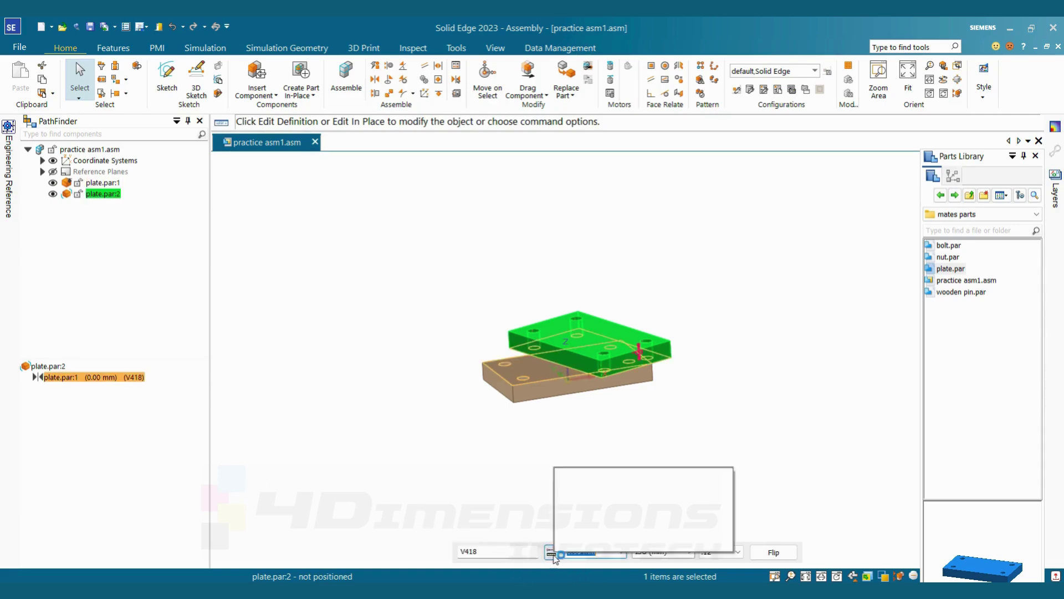
left_click(553, 552)
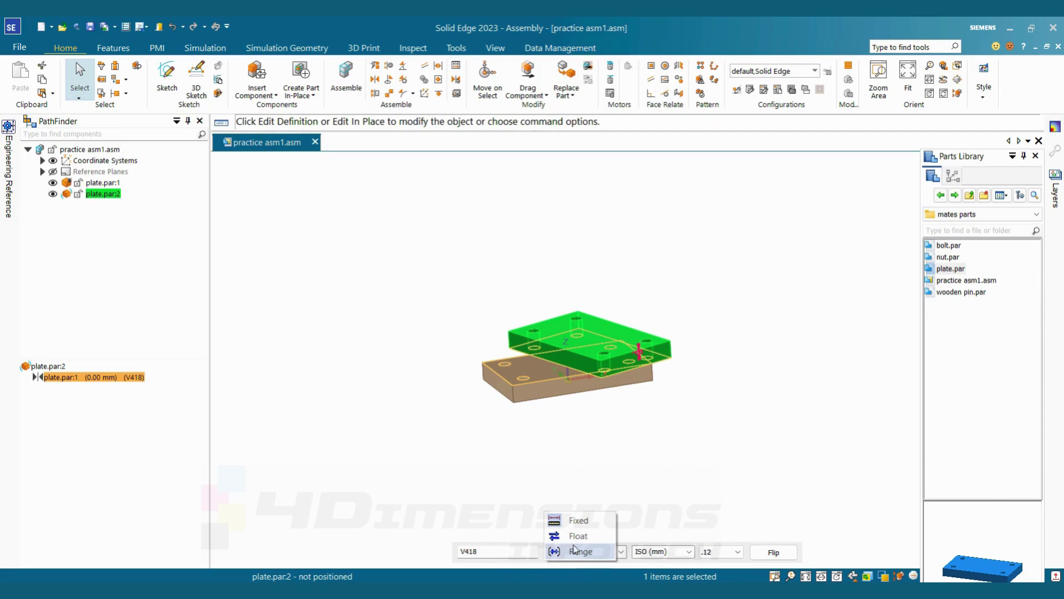
left_click(582, 554)
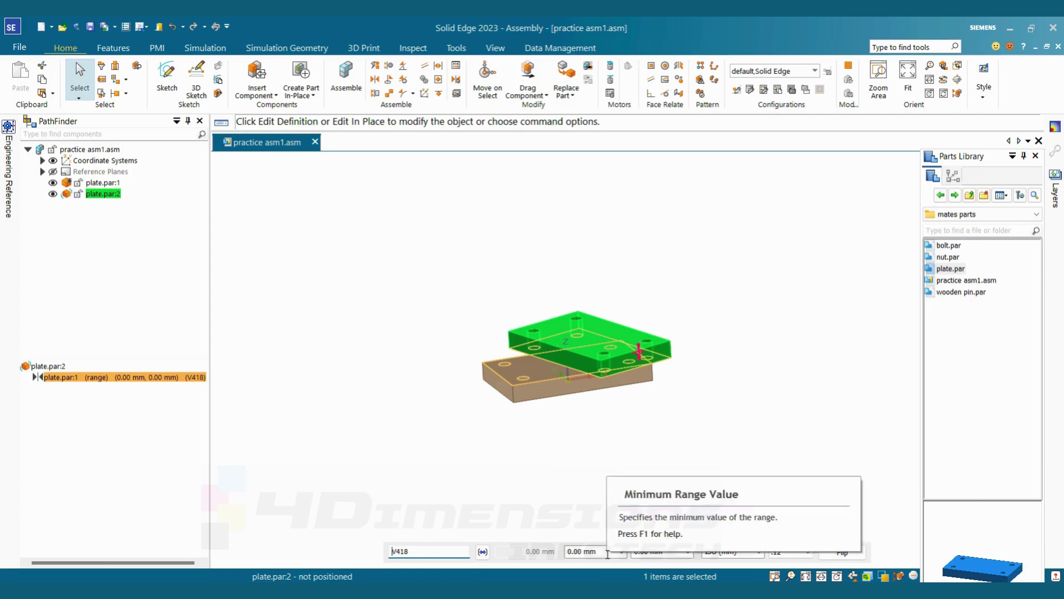
- Set the maximum value of the range relationship between the two plates to 40 mm
left_click(667, 551)
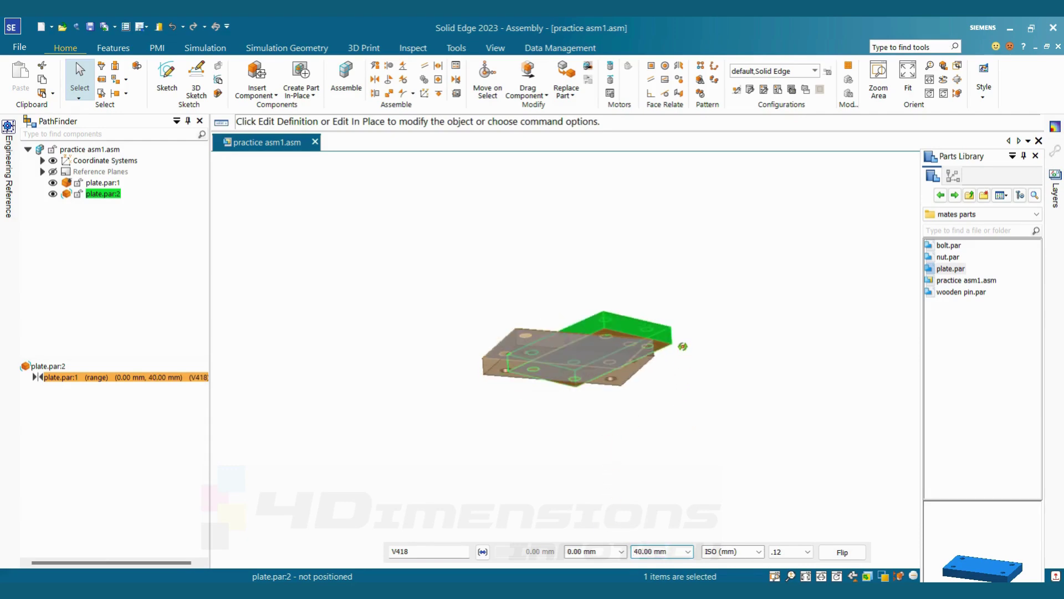
right_click(677, 377)
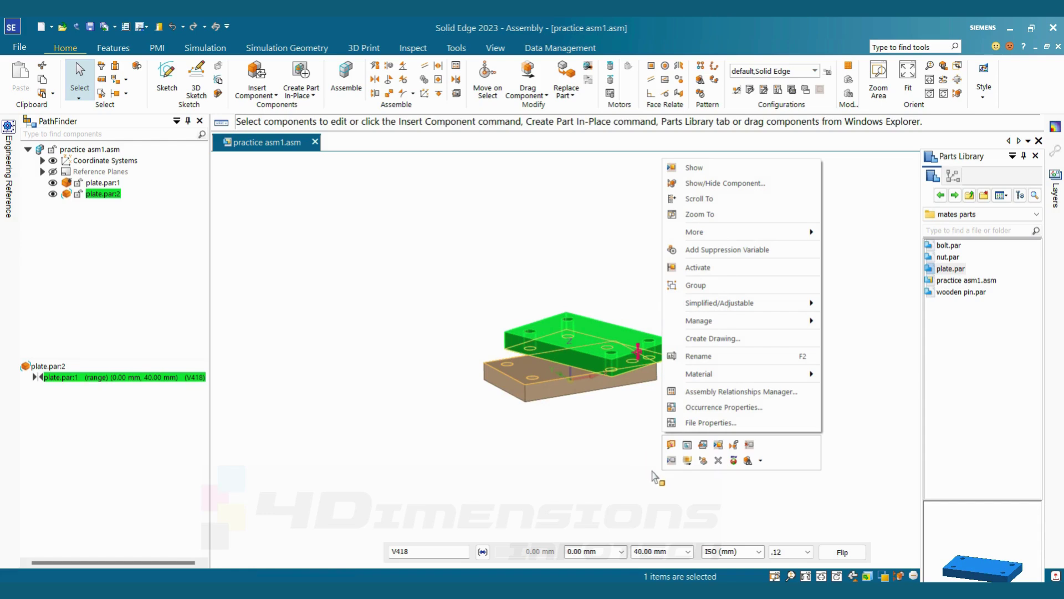
left_click(611, 464)
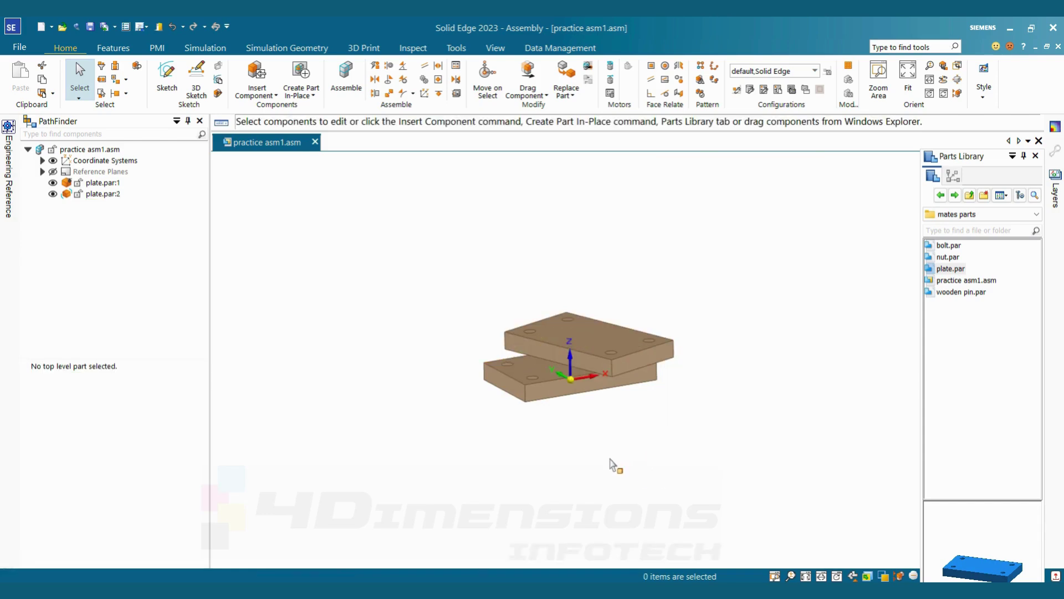
- Move the upper plate upward along its Z axis with Drag Component to separate it from the lower plate
left_click(532, 91)
left_click(539, 110)
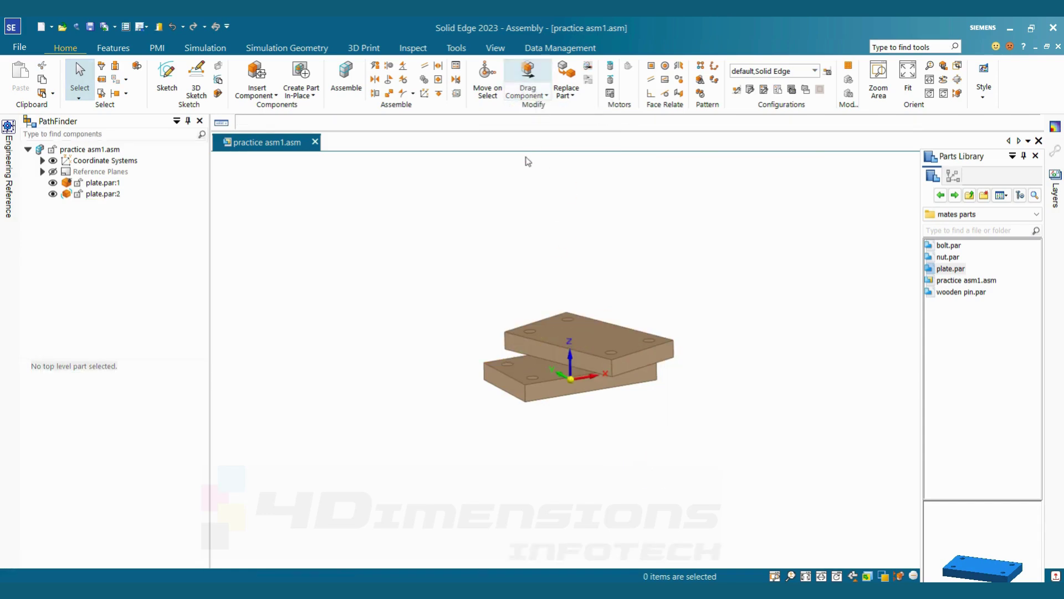
left_click(237, 334)
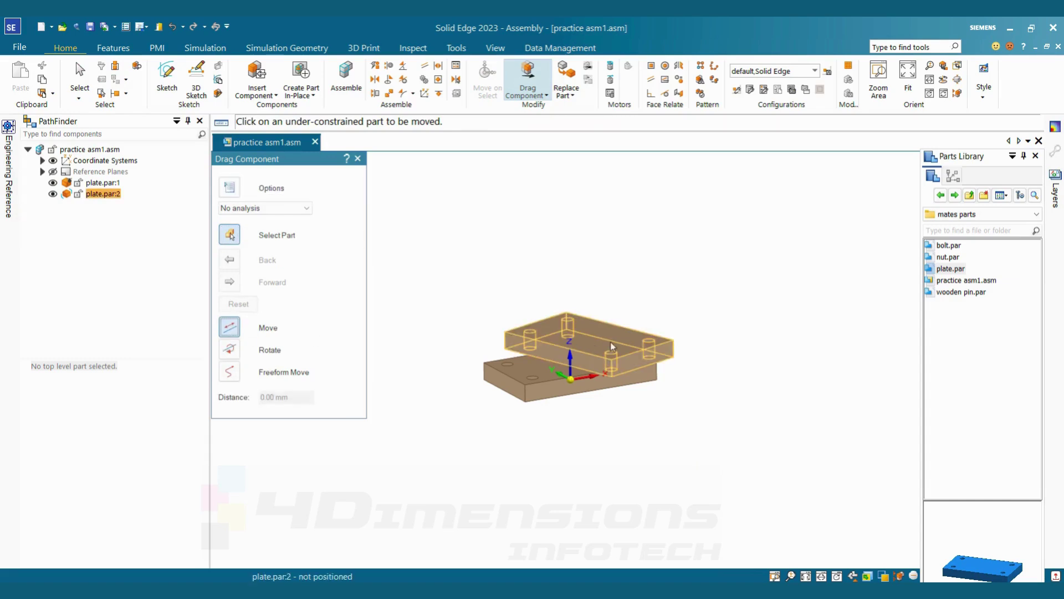
left_click(588, 336)
left_click_drag(590, 335, 587, 275)
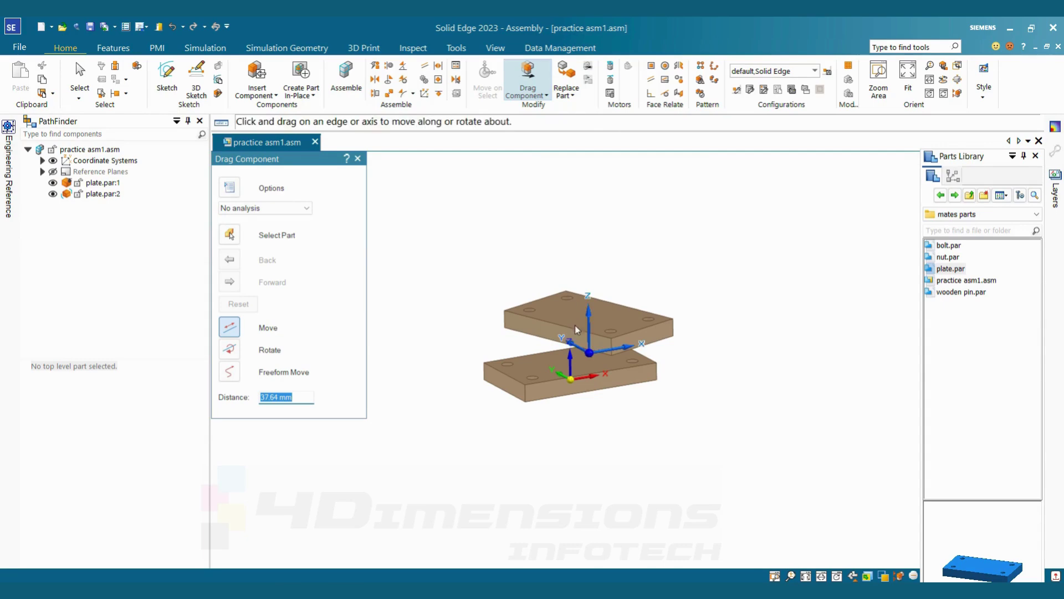
middle_click_drag(594, 220, 597, 270)
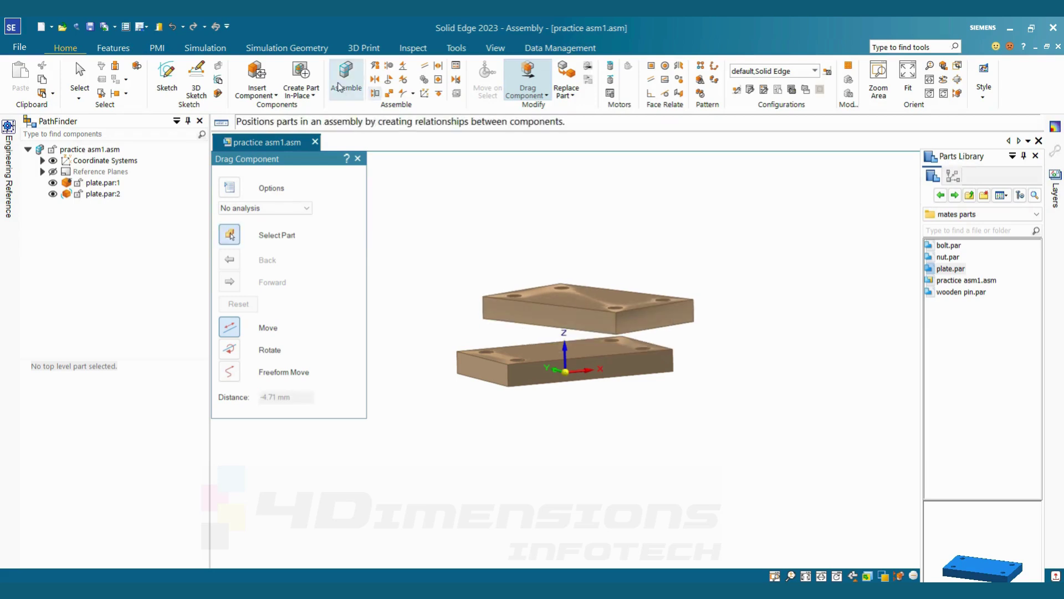
- Align two adjacent side faces of the upper plate with the matching faces of the lower plate at 0.00 mm offset
left_click(346, 78)
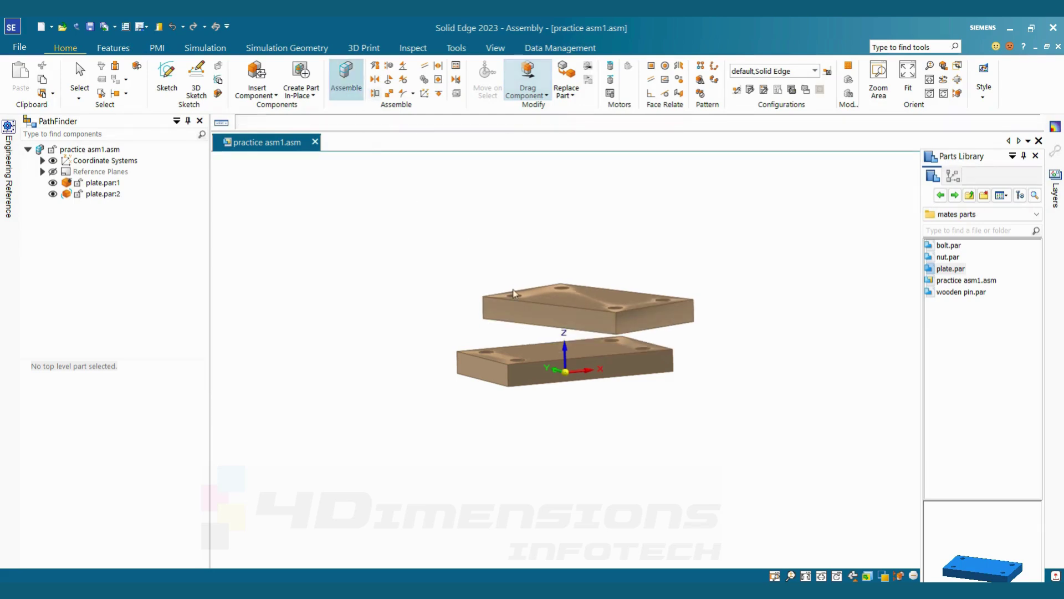
left_click(535, 308)
left_click(538, 378)
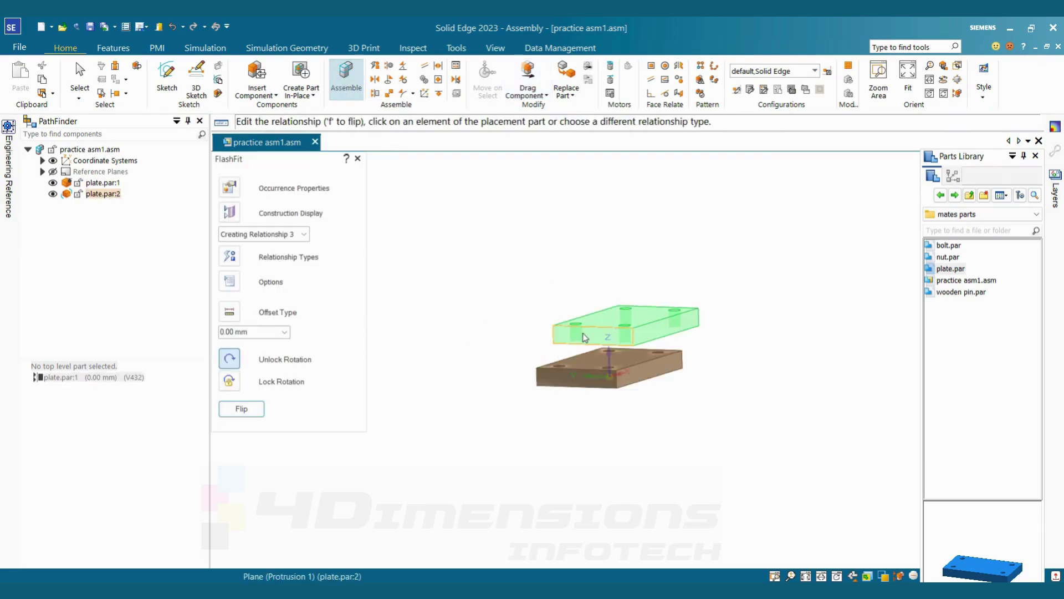
left_click(574, 379)
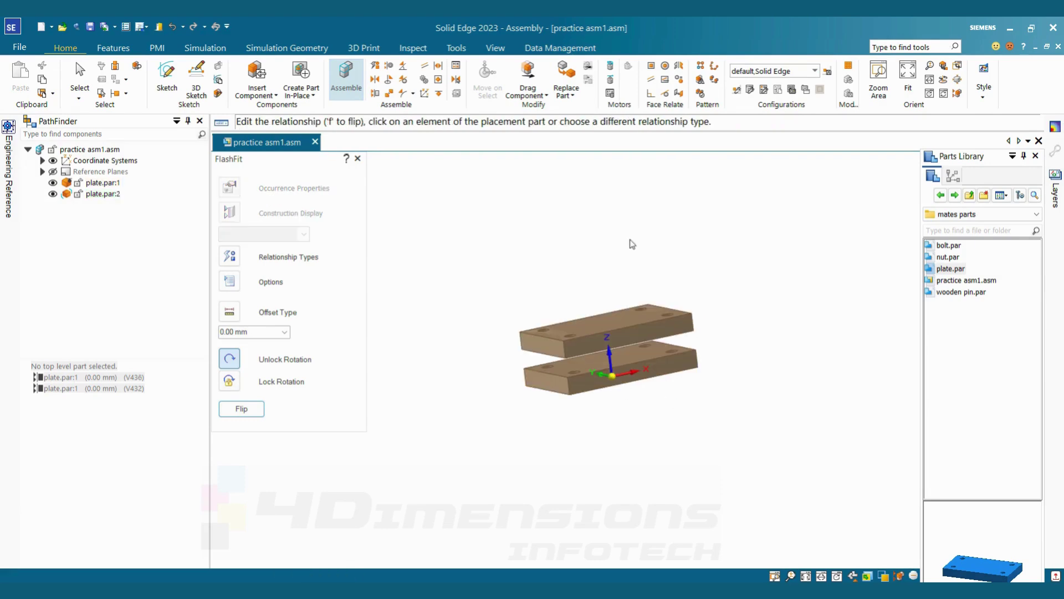
- Move the upper plate down and back up along the Z axis with Drag Component to test its range
left_click(527, 74)
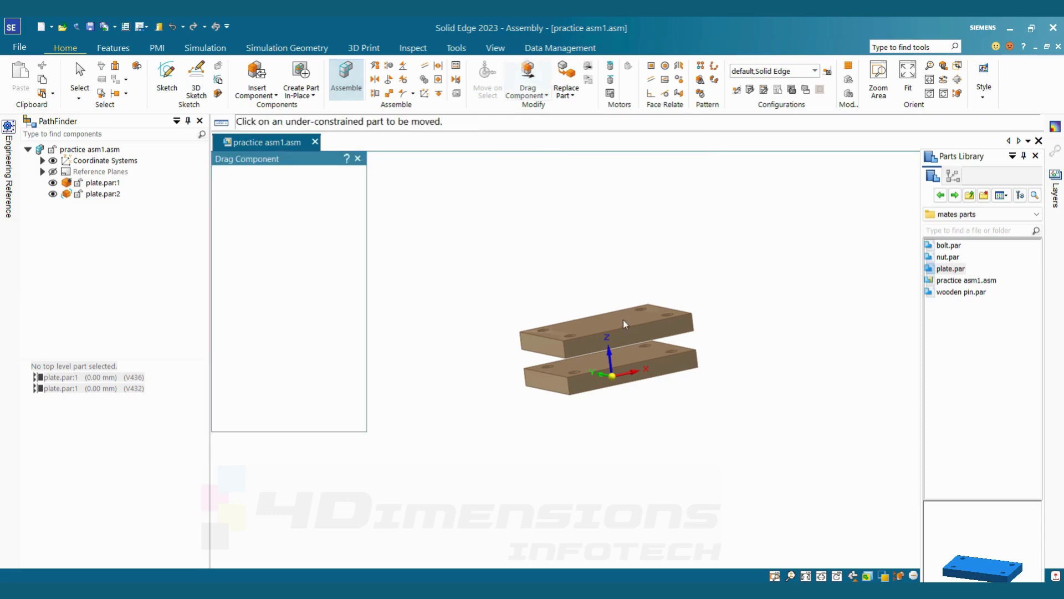
left_click(630, 333)
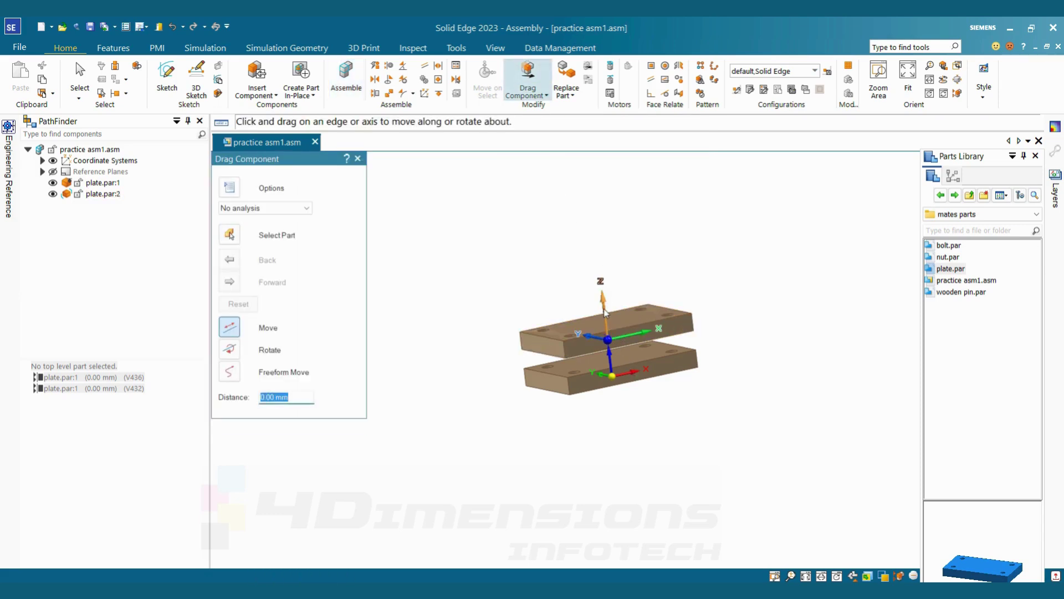
left_click_drag(607, 336, 613, 369)
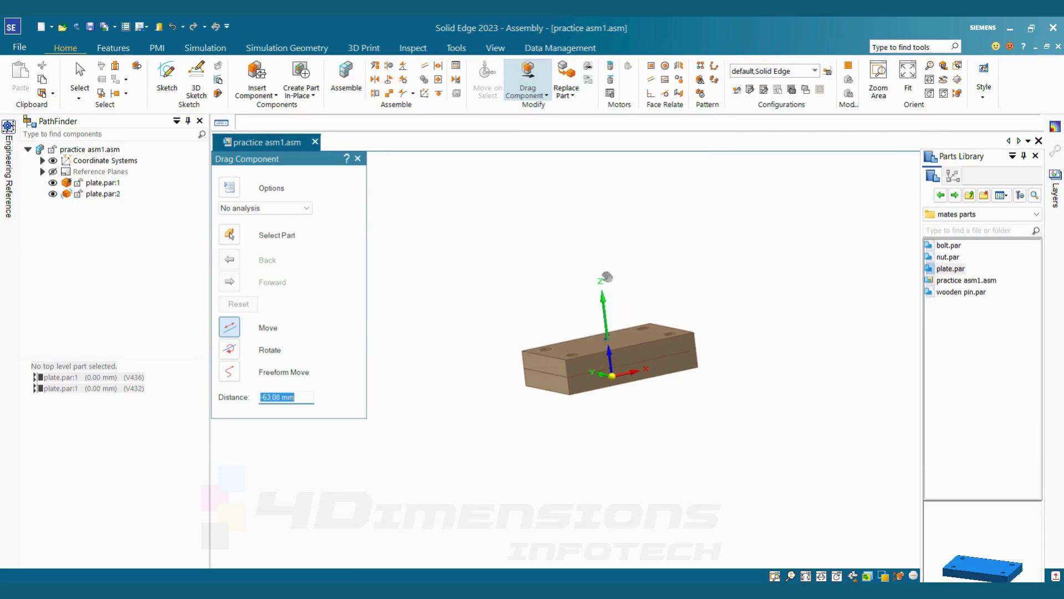
left_click_drag(607, 277, 597, 219)
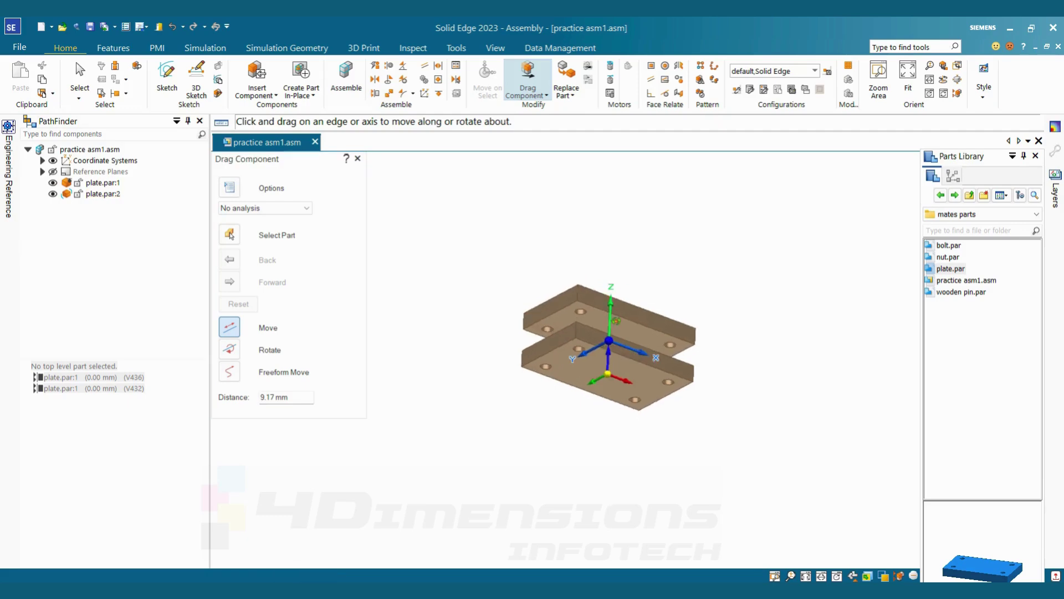
right_click(738, 297)
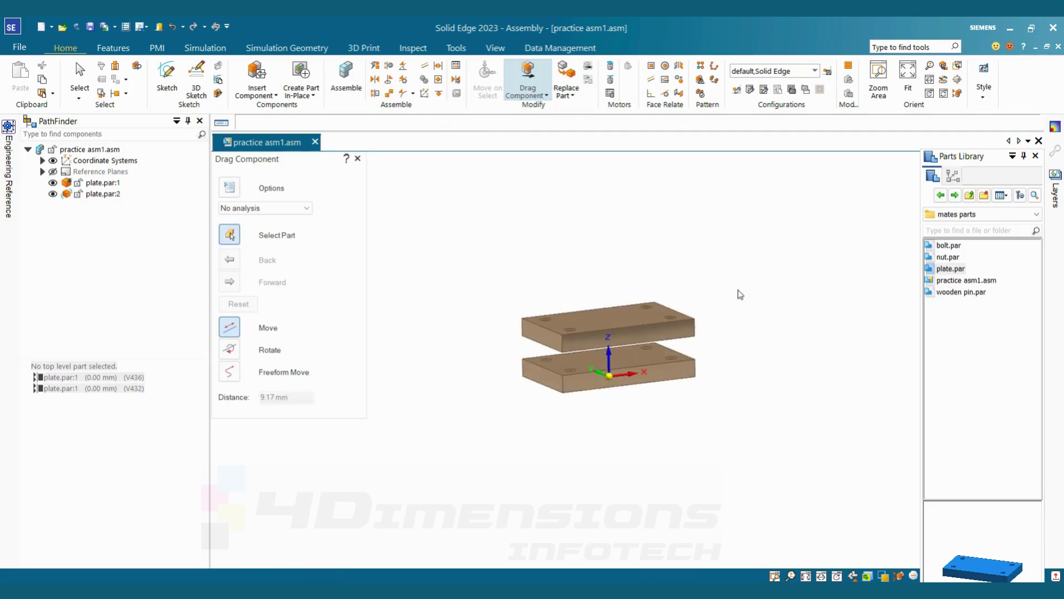
key("Escape")
- Add bolt.par to the assembly and align its shank axially with a corner hole of the lower plate
left_click_drag(944, 249, 711, 306)
right_click(714, 307)
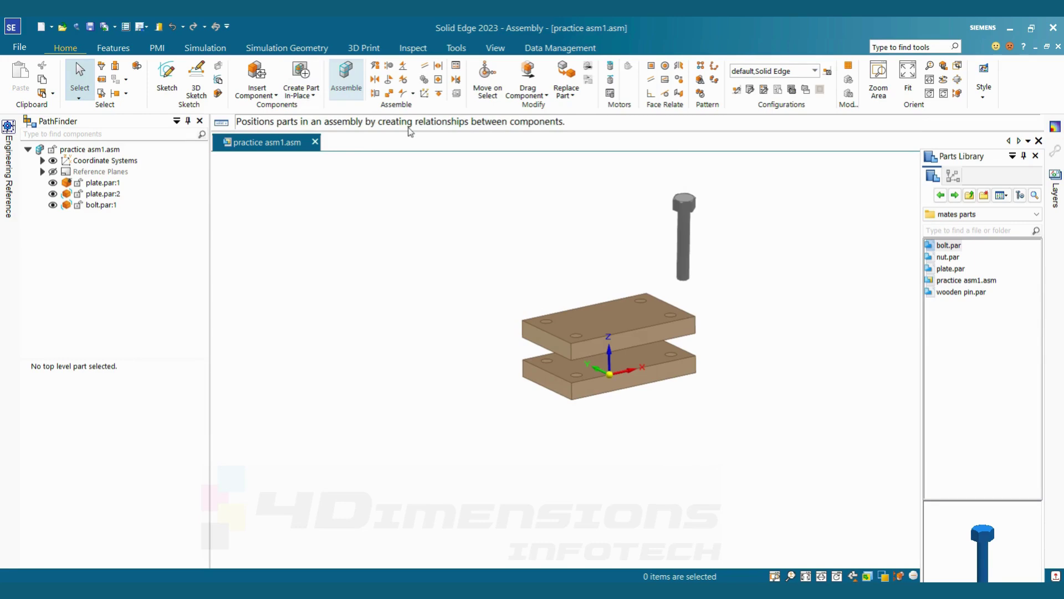
left_click(346, 78)
left_click(683, 261)
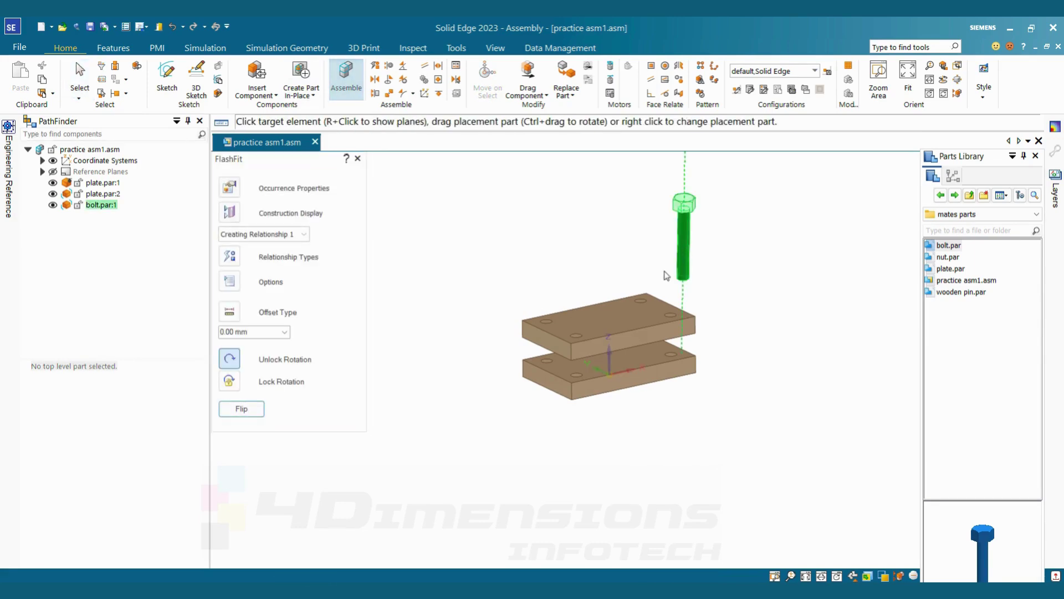
scroll(573, 380, "up", 5)
left_click(572, 382)
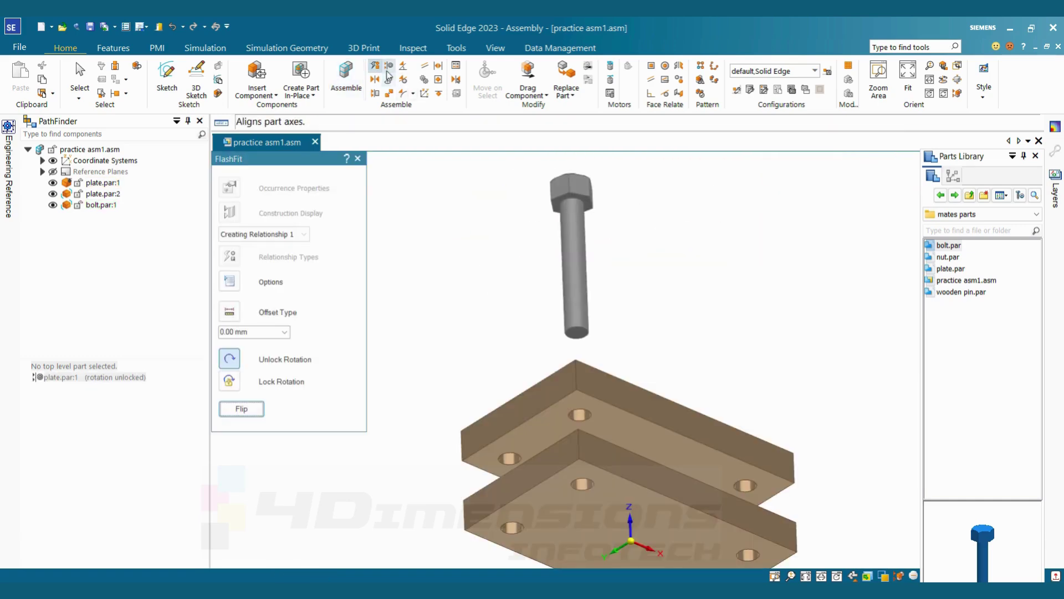
- Mate the underside of the bolt head to the top face of the upper plate at 0.00 mm offset
left_click(375, 79)
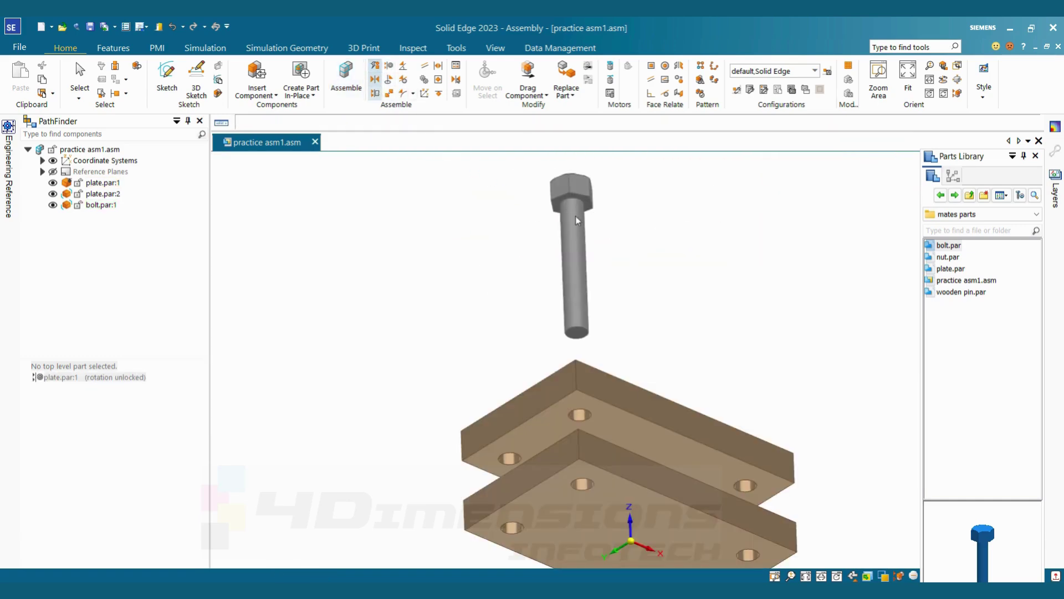
left_click(579, 233)
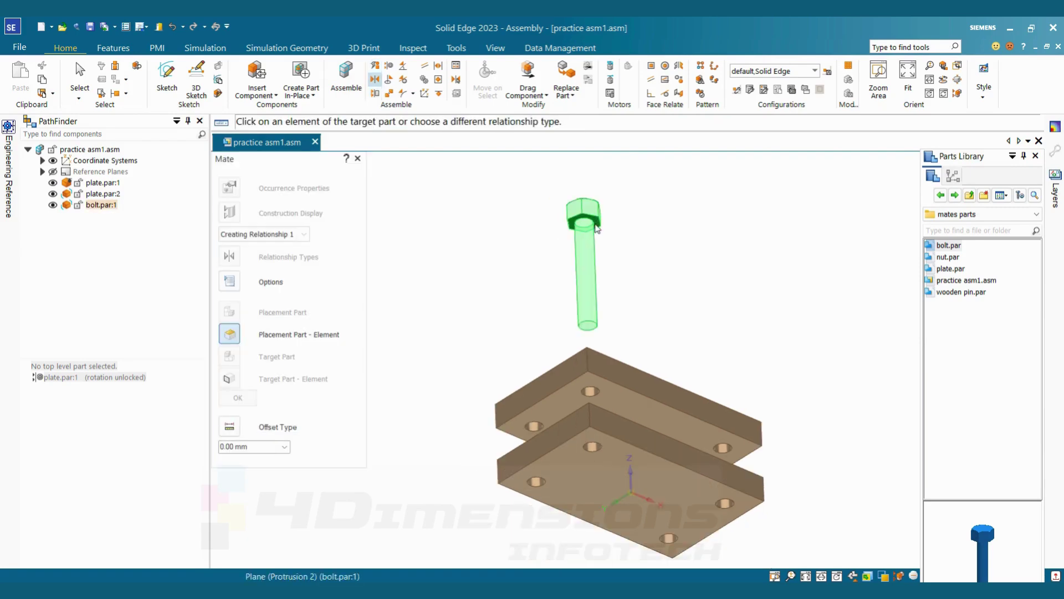
left_click(607, 390)
right_click(741, 516)
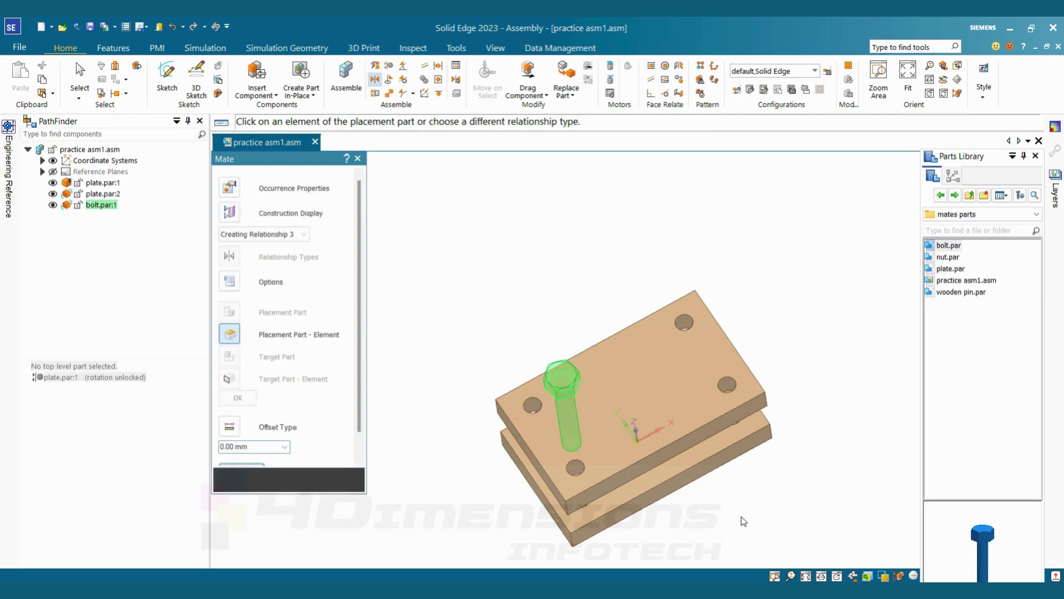
right_click(749, 514)
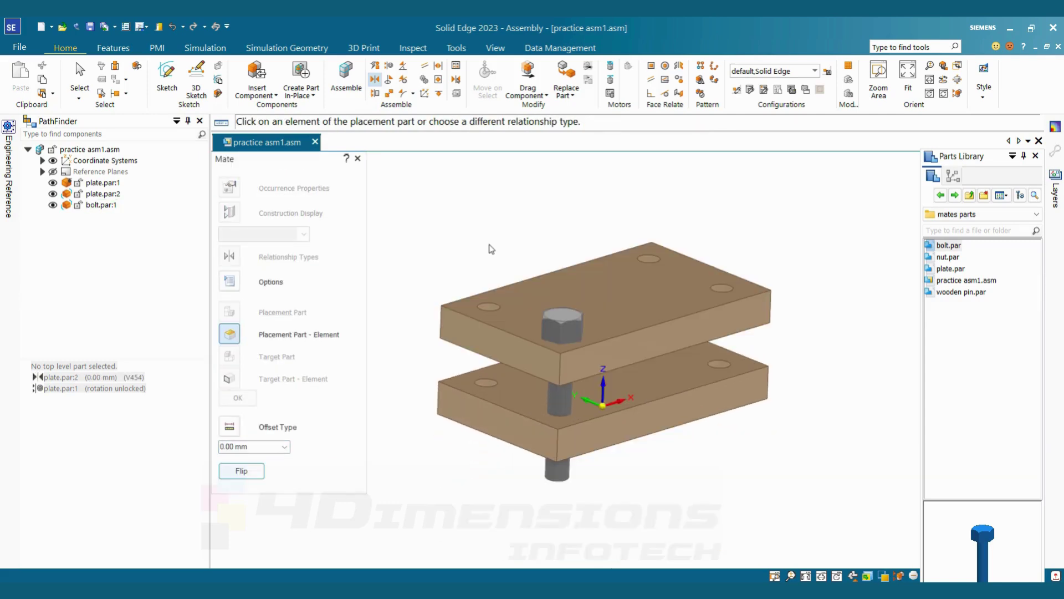
left_click(357, 158)
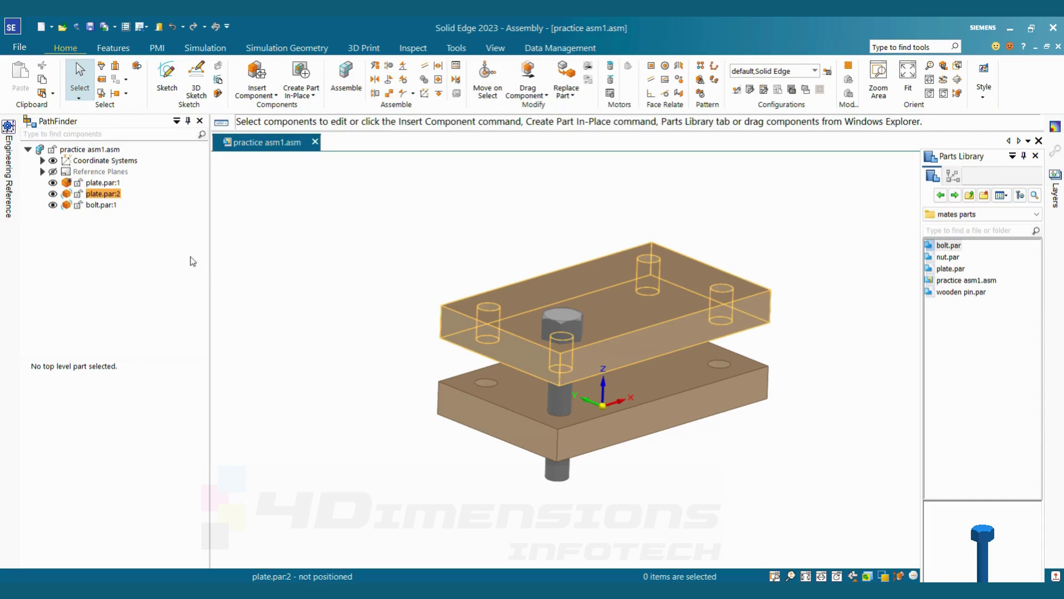
- Lock the rotation of the bolt's axial alignment with the lower plate
left_click(101, 204)
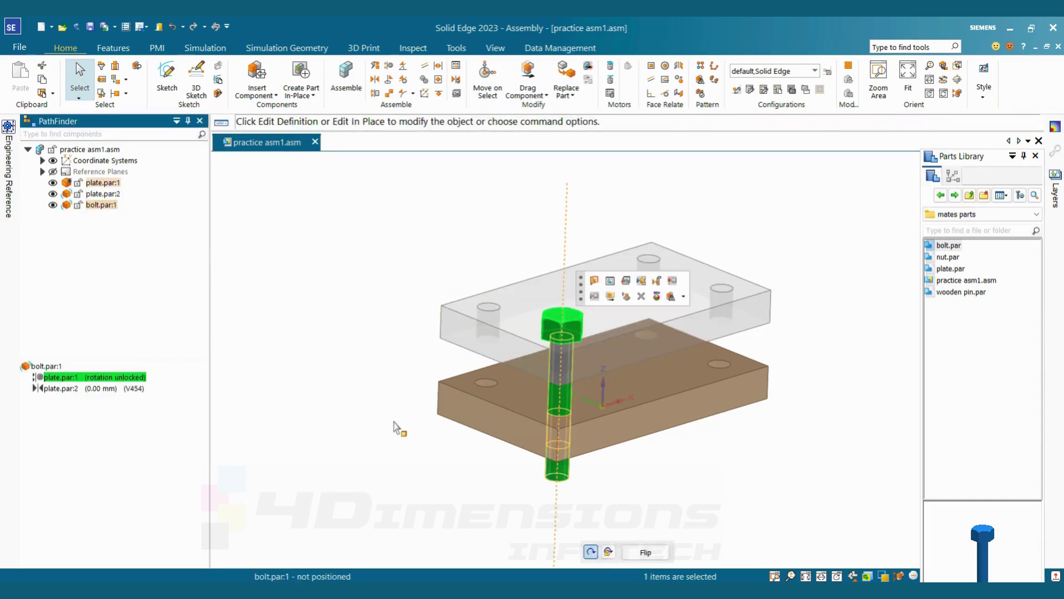
left_click(609, 553)
left_click(403, 410)
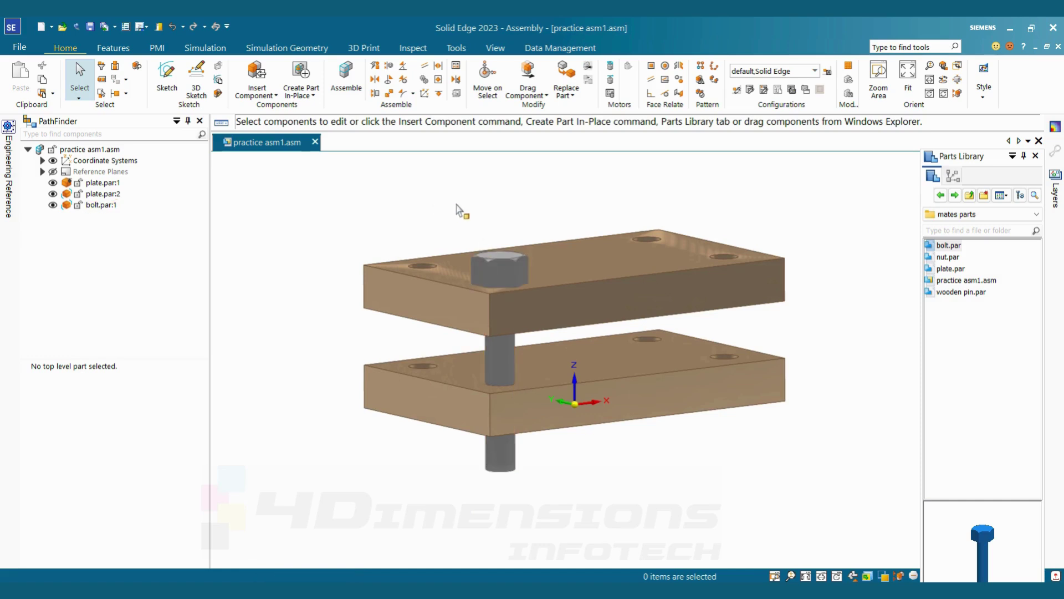
- Add nut.par to the assembly and align its hole axially with the bolt shank
scroll(536, 228, "down", 2)
middle_click_drag(537, 228, 570, 221)
scroll(570, 222, "up", 2)
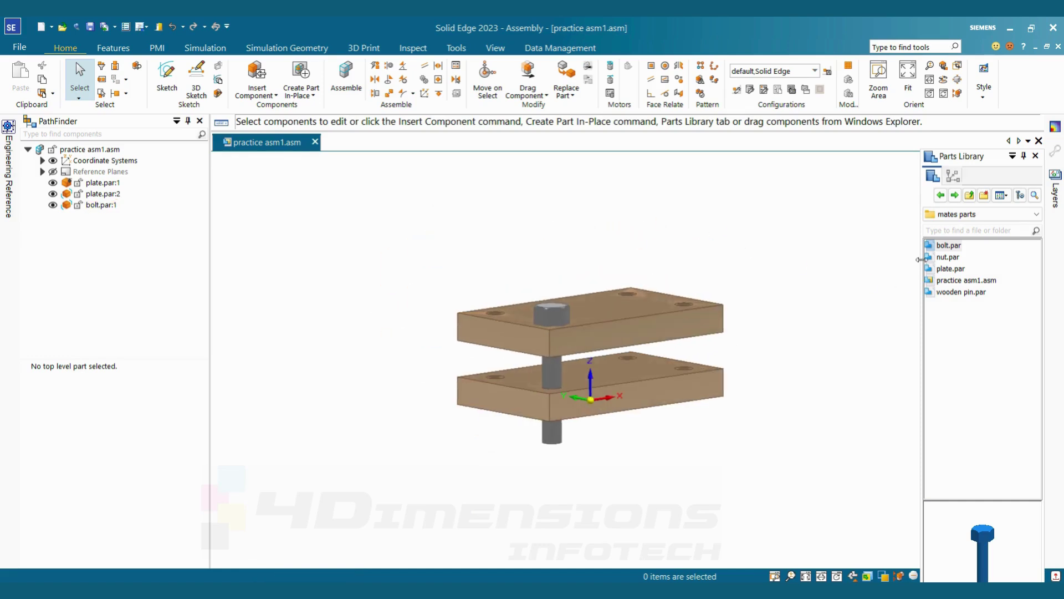
left_click_drag(946, 262, 796, 257)
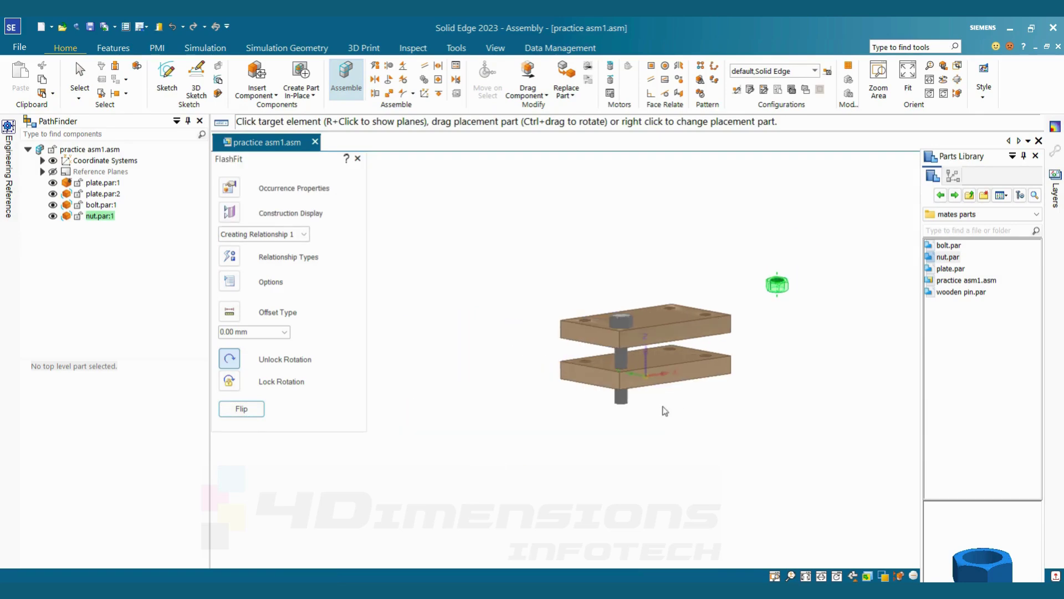
left_click(616, 391)
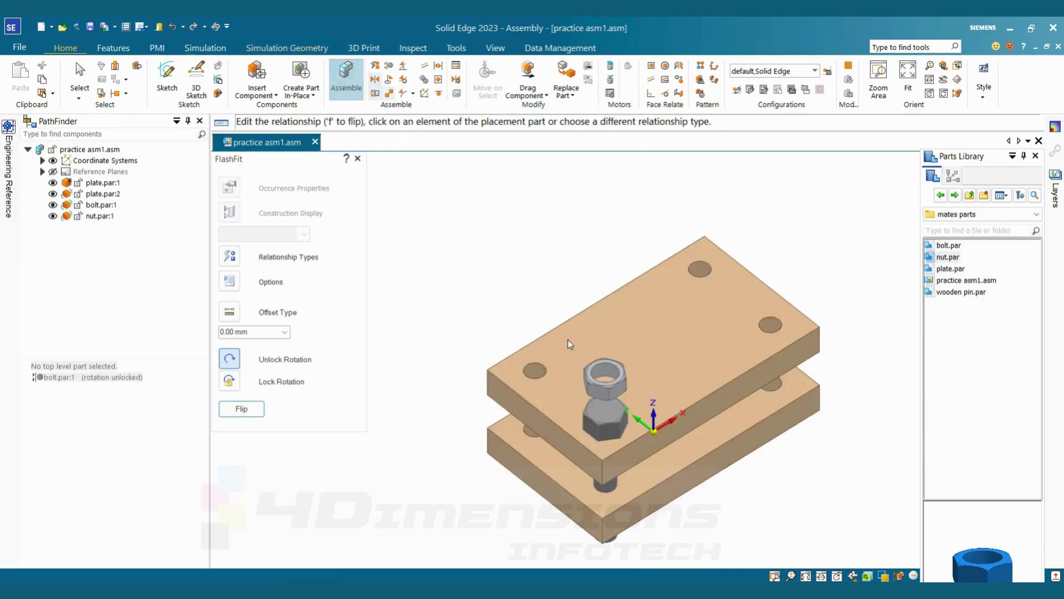
- Mate the nut's flat face to the underside of the lower plate at 0.00 mm offset
scroll(637, 365, "up", 3)
left_click(635, 366)
scroll(631, 368, "down", 5)
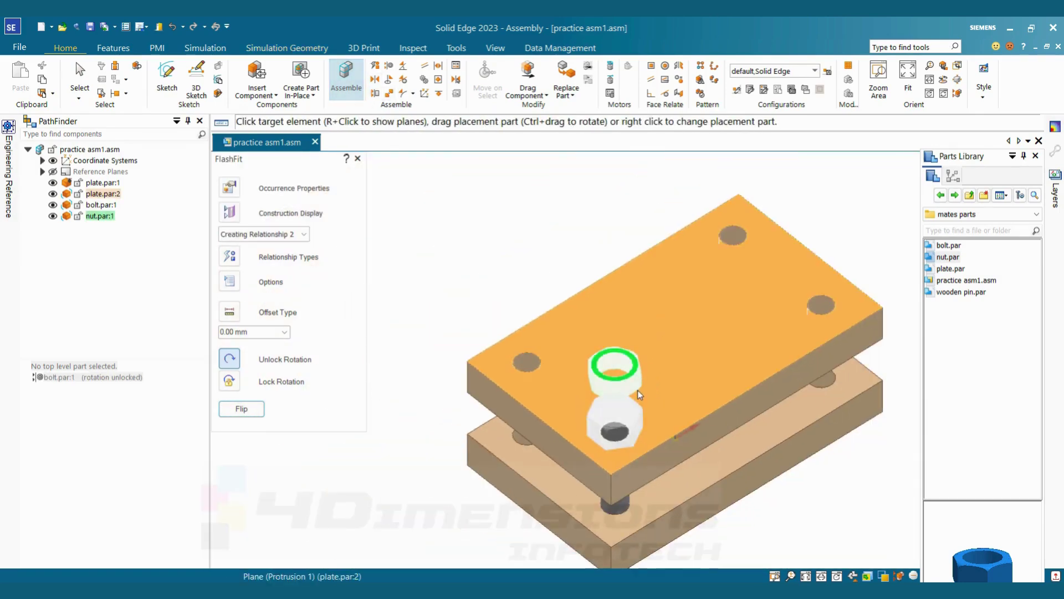
left_click(632, 449)
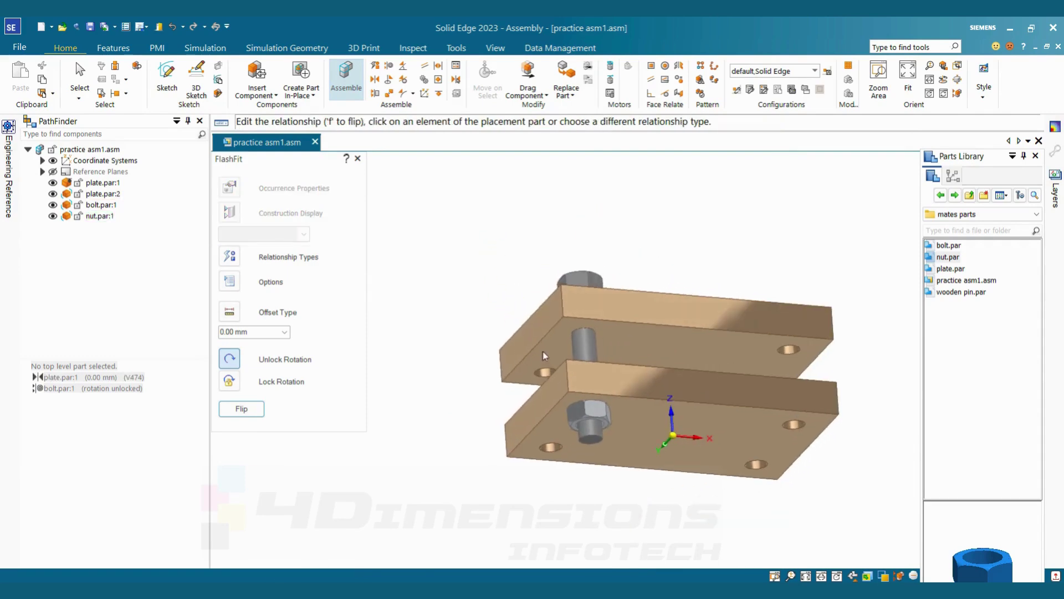
- Lock the rotation of the nut's axial alignment with the bolt
scroll(627, 424, "up", 2)
left_click(626, 424)
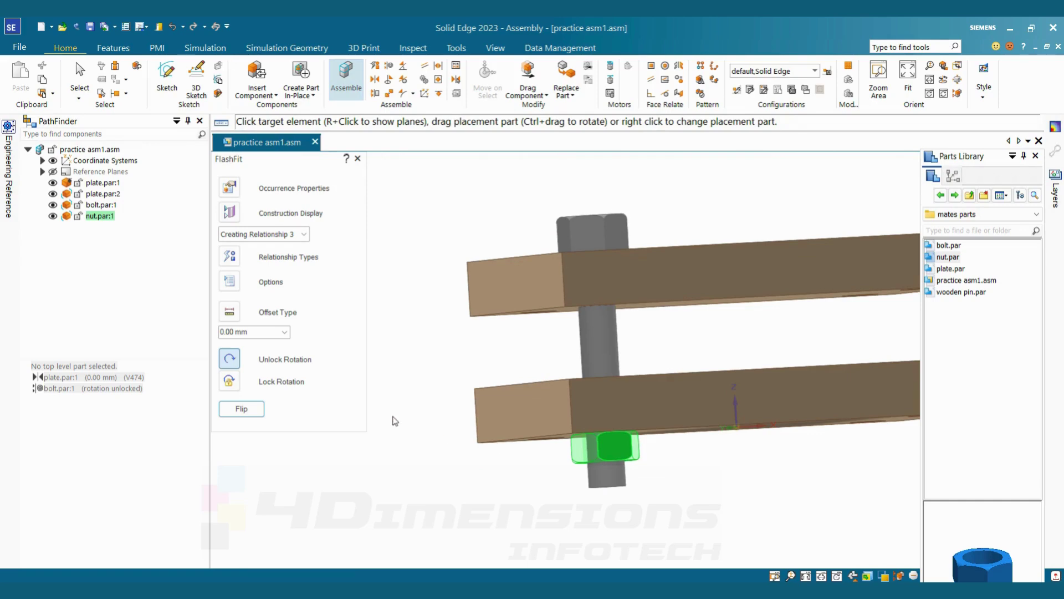
left_click(130, 376)
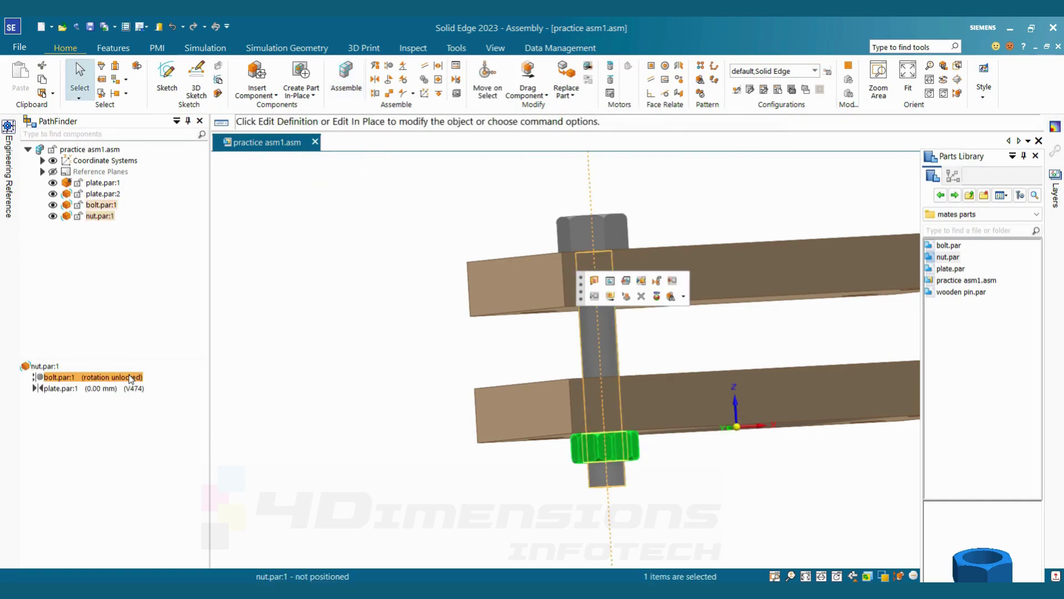
left_click(131, 377)
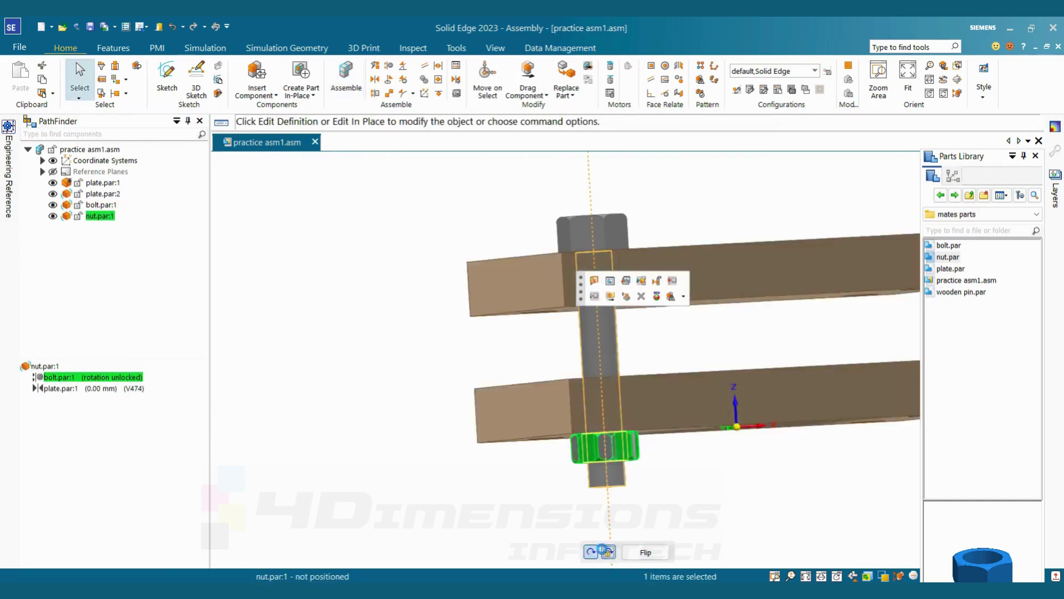
left_click(499, 494)
- Pattern the bolt and nut together along the lower plate's hole pattern, using the hole at the bolt as reference position
key("ctrl+i")
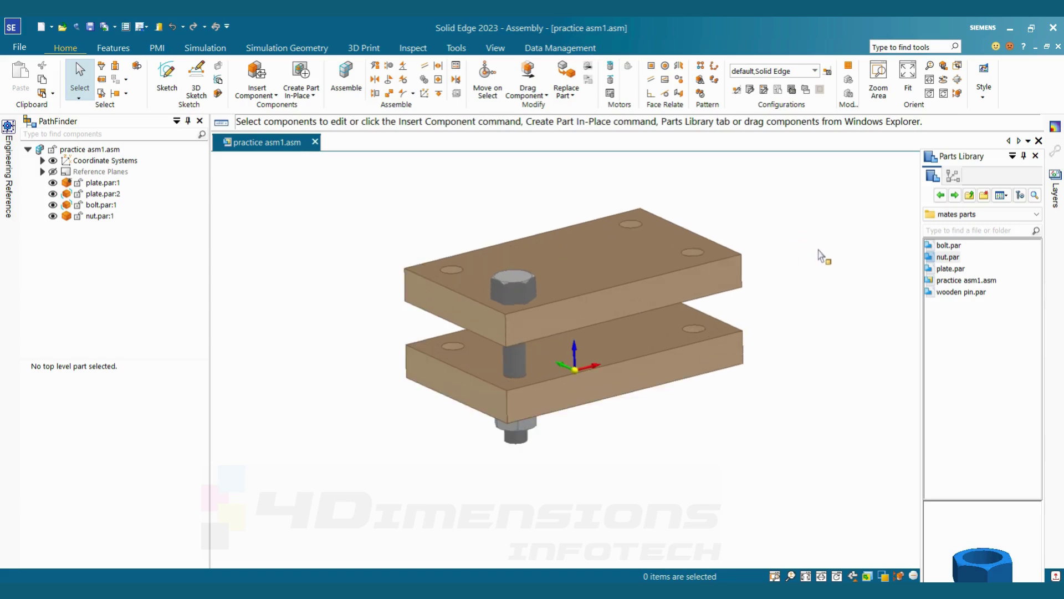
left_click(701, 67)
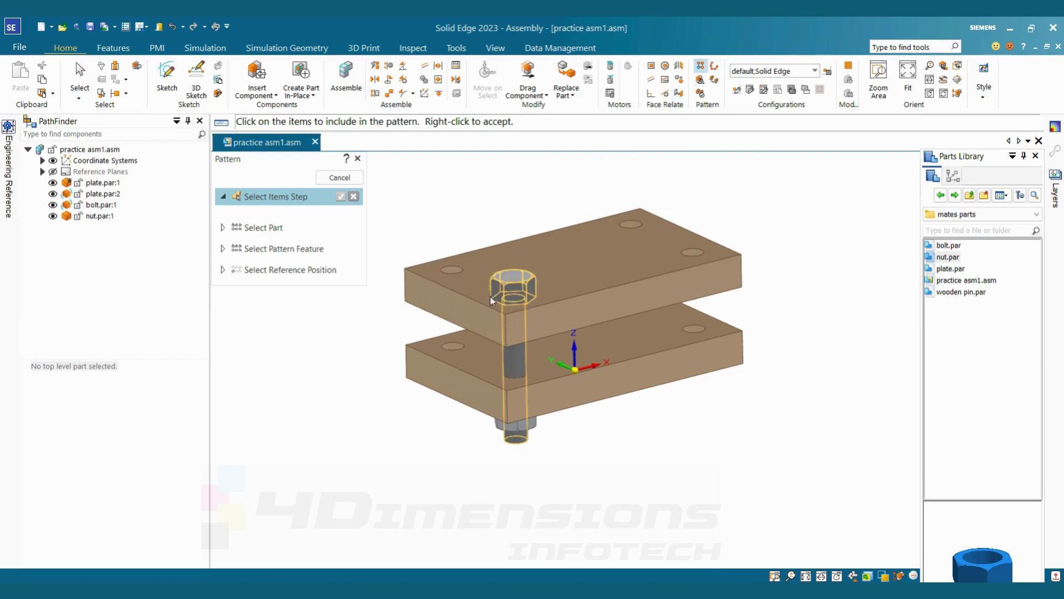
left_click(506, 302)
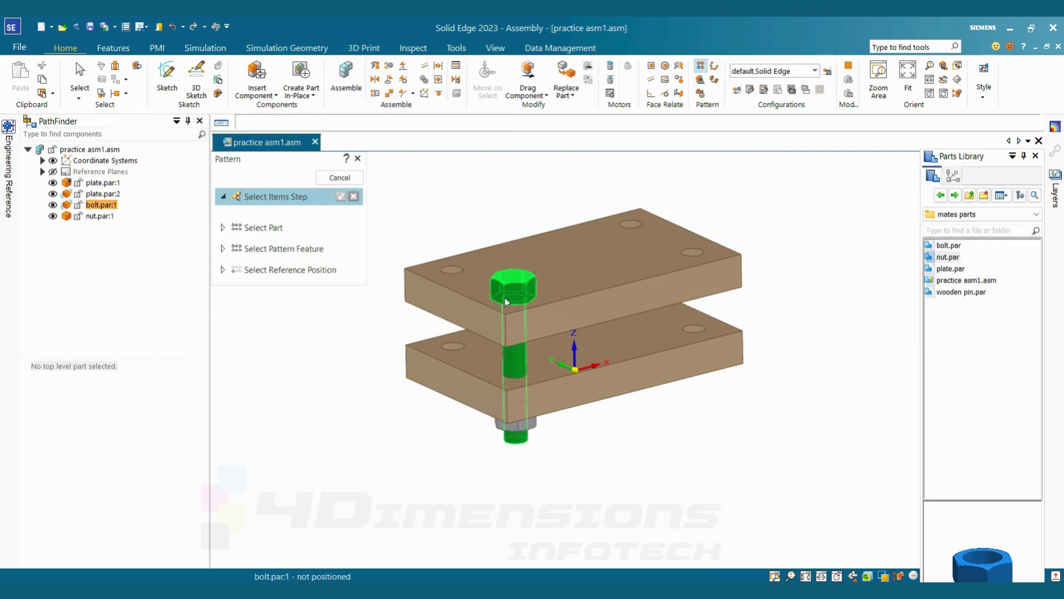
left_click(515, 421)
left_click(341, 197)
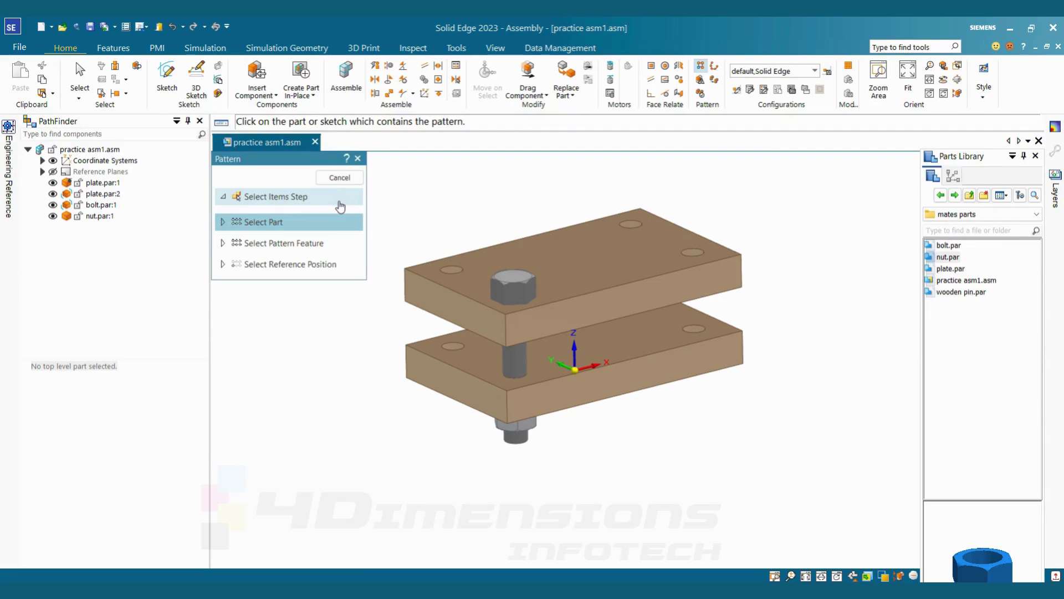
left_click(477, 369)
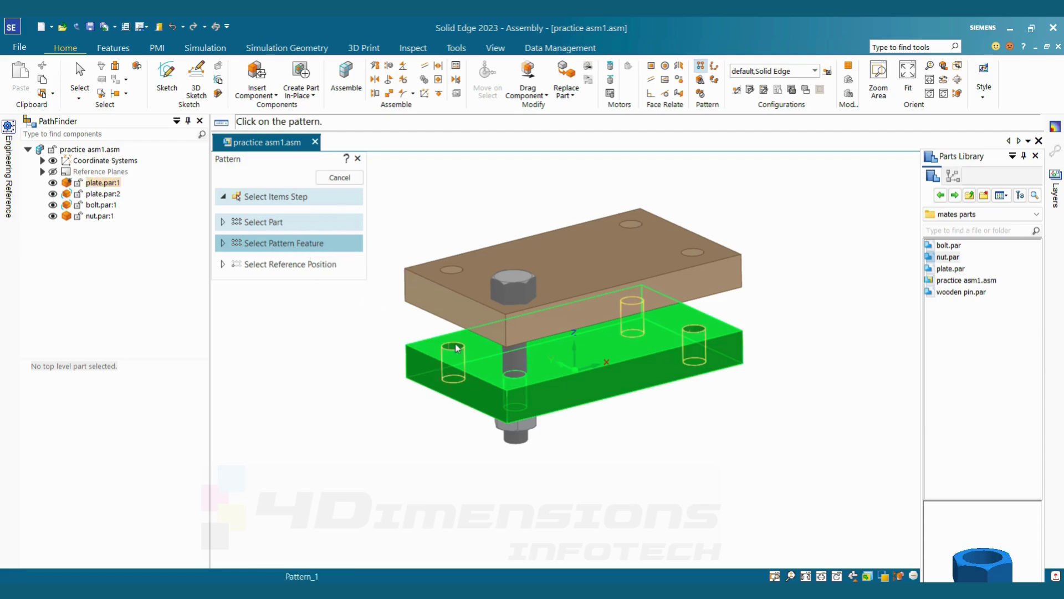
left_click(453, 361)
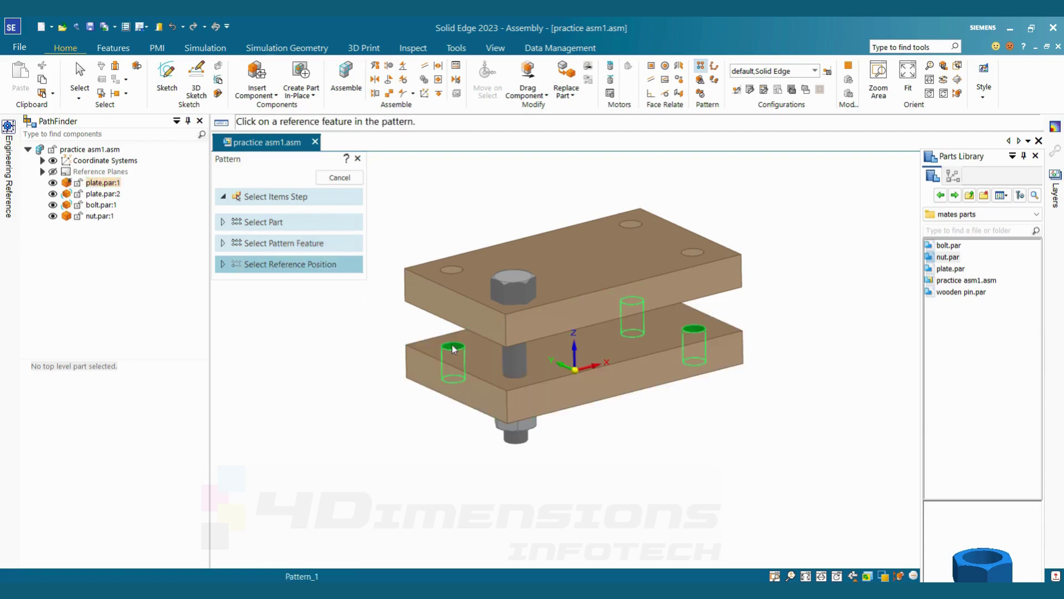
left_click(518, 385)
left_click(340, 176)
- Delete the component pattern of bolts and nuts from the assembly
middle_click_drag(472, 221, 638, 266)
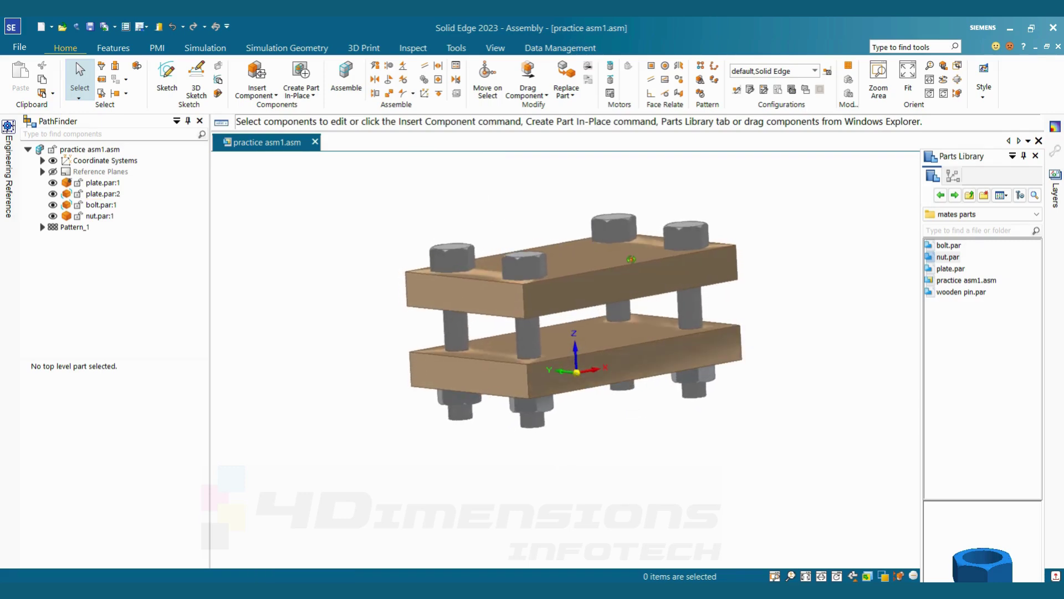
key("ctrl+i")
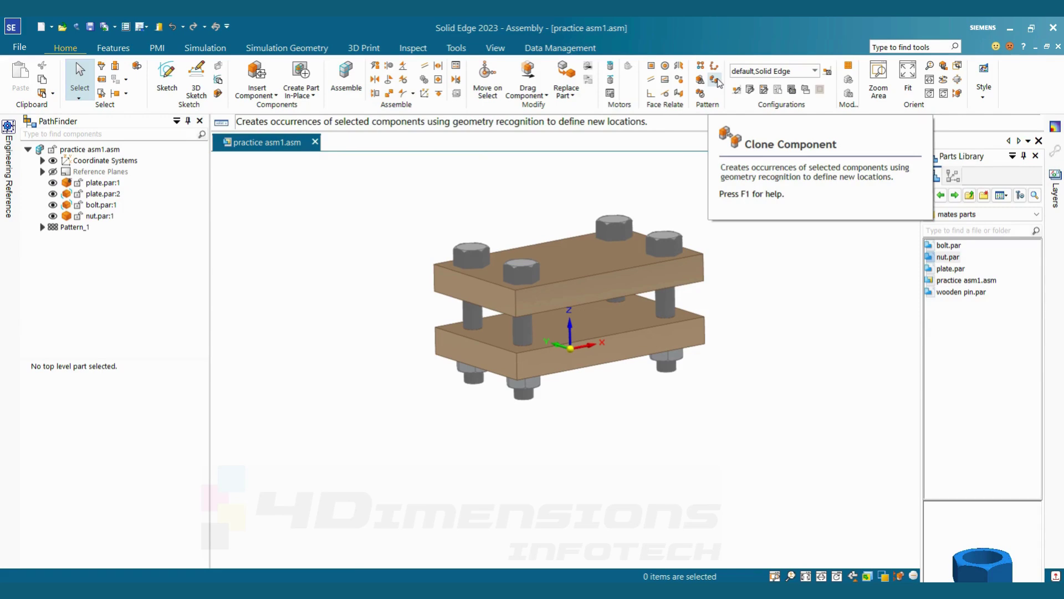
left_click(42, 228)
left_click(76, 228)
right_click(76, 229)
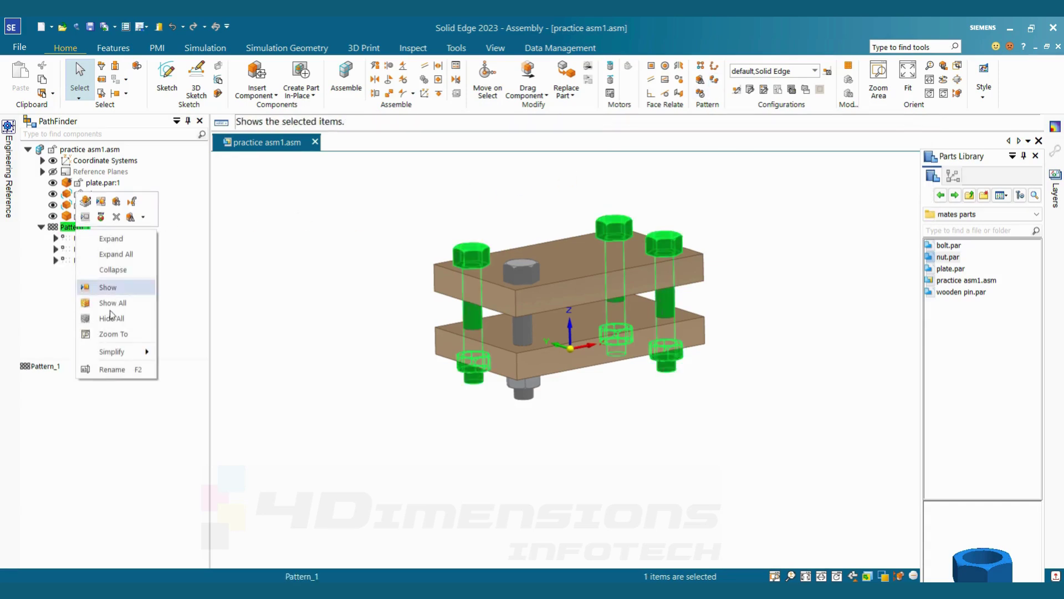
left_click(118, 217)
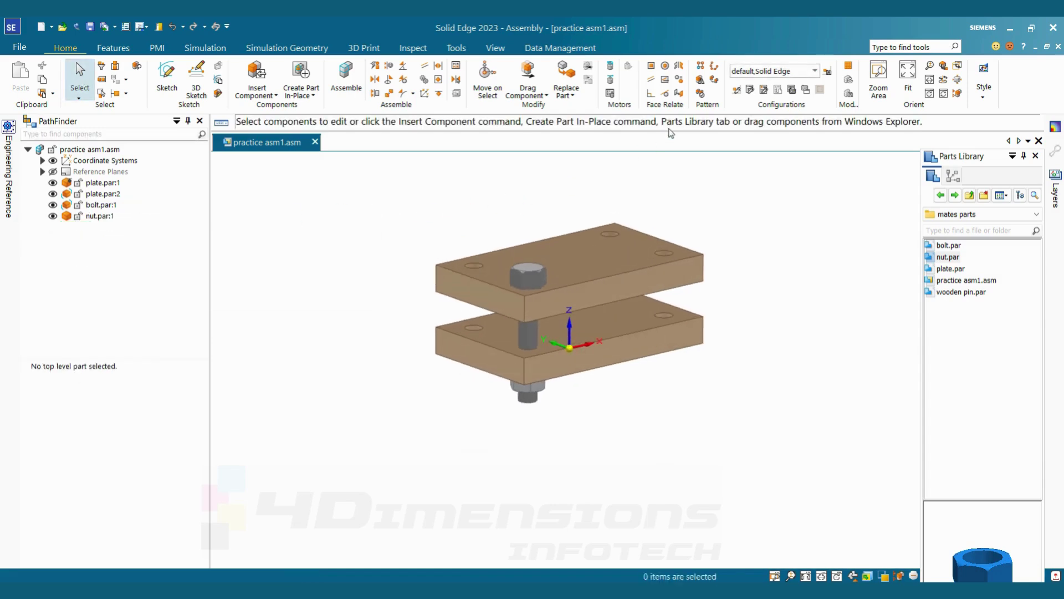
- Clone the bolt and nut with Clone Component, using the upper plate's bolt hole face as reference and the upper plate as target
left_click(714, 79)
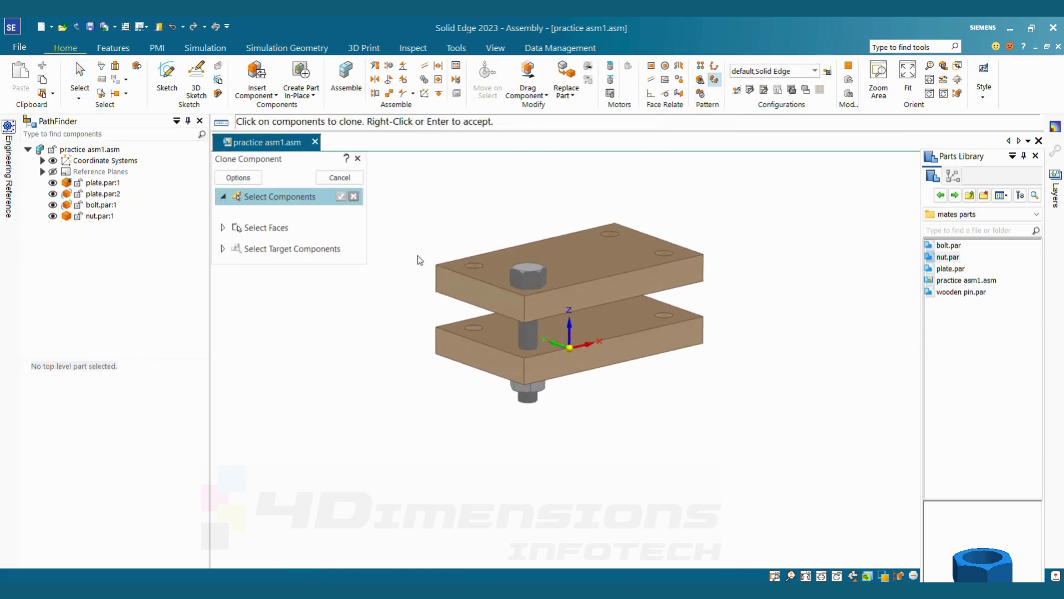
left_click(529, 276)
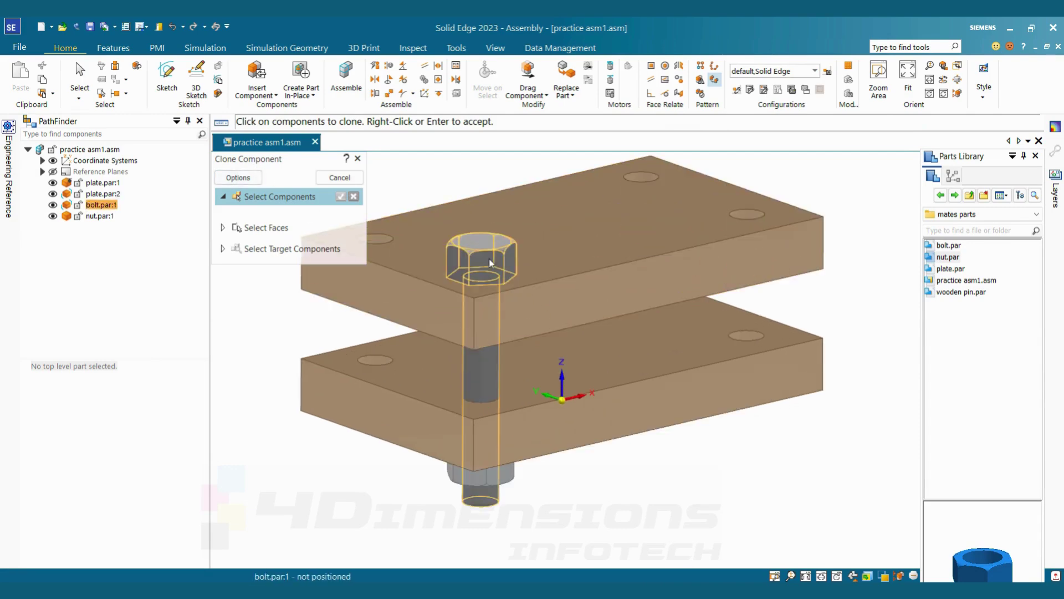
left_click(528, 388)
left_click(344, 197)
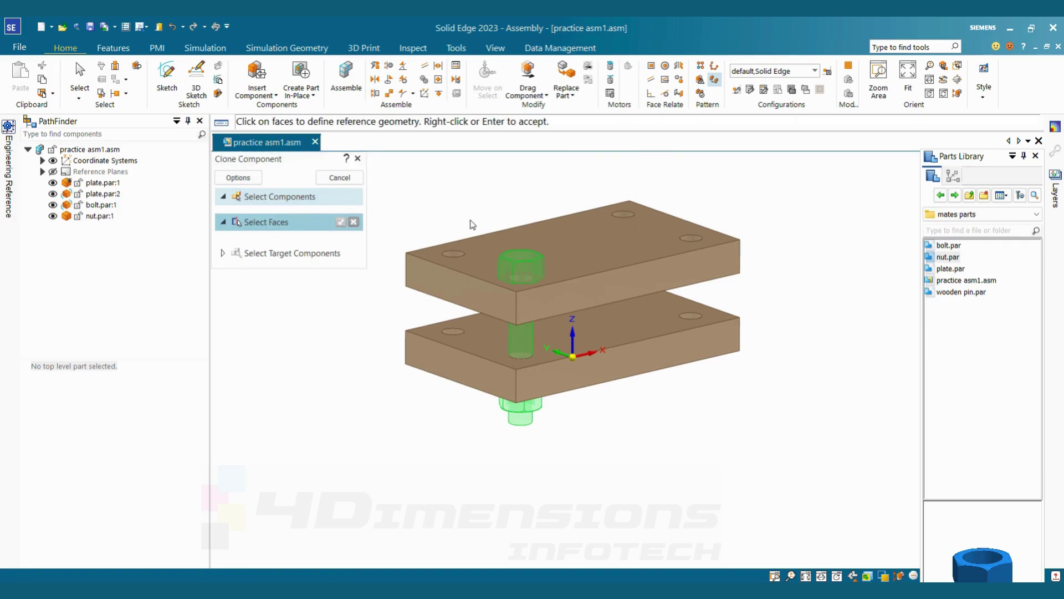
left_click(522, 281)
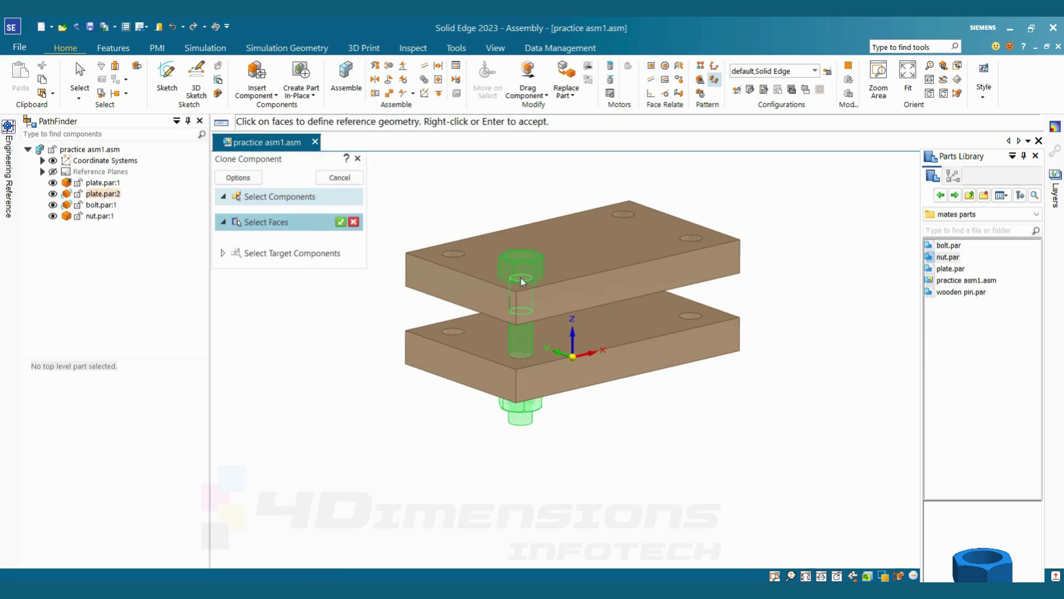
left_click(341, 222)
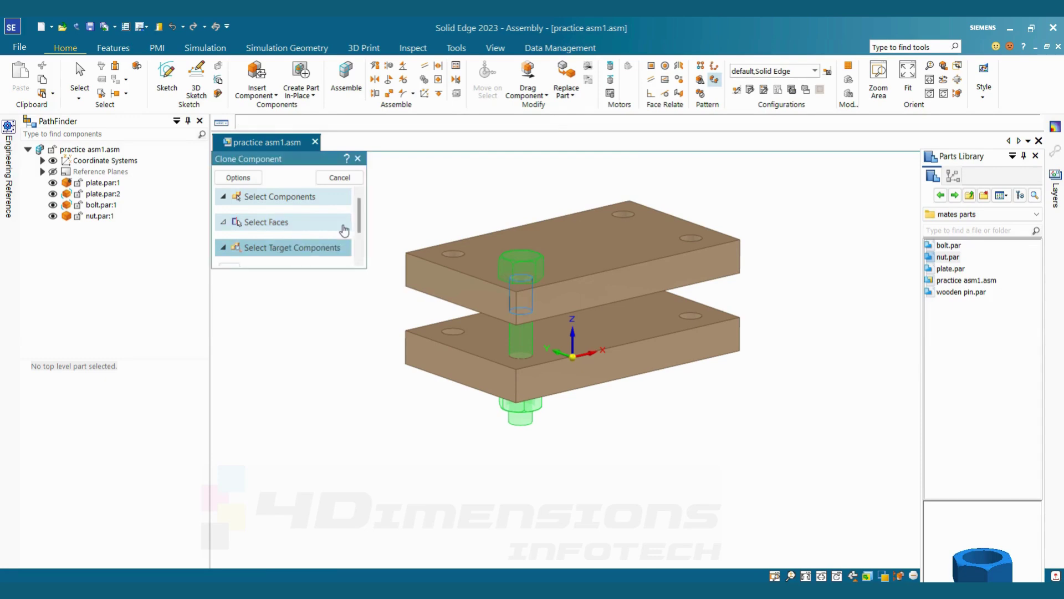
left_click(455, 257)
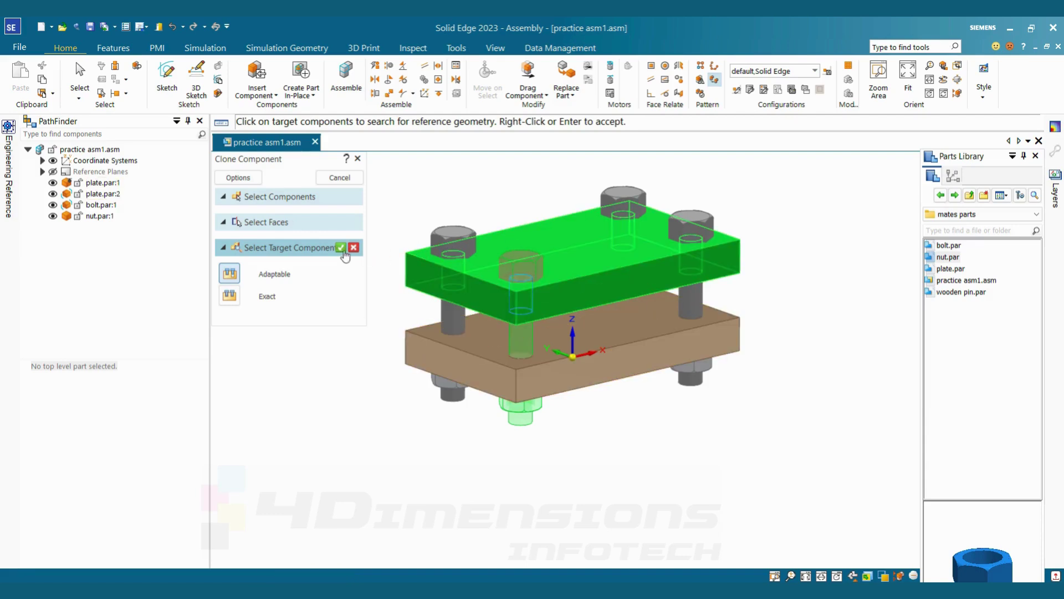
left_click(342, 249)
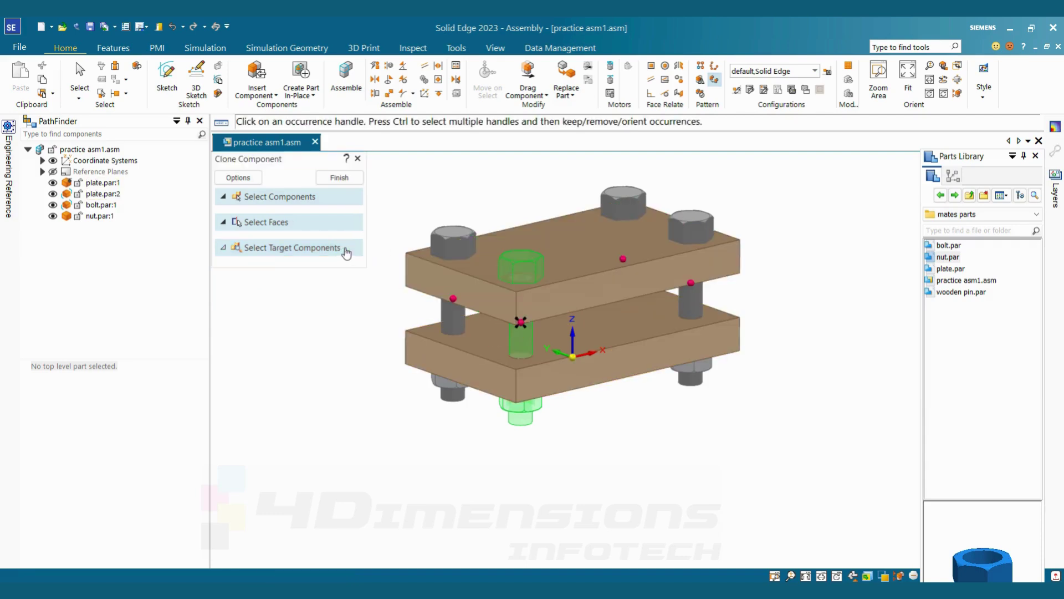
left_click(349, 177)
- Delete the assembly group containing the cloned bolts and nuts
middle_click_drag(539, 181, 447, 240)
scroll(557, 191, "down", 4)
scroll(543, 191, "up", 4)
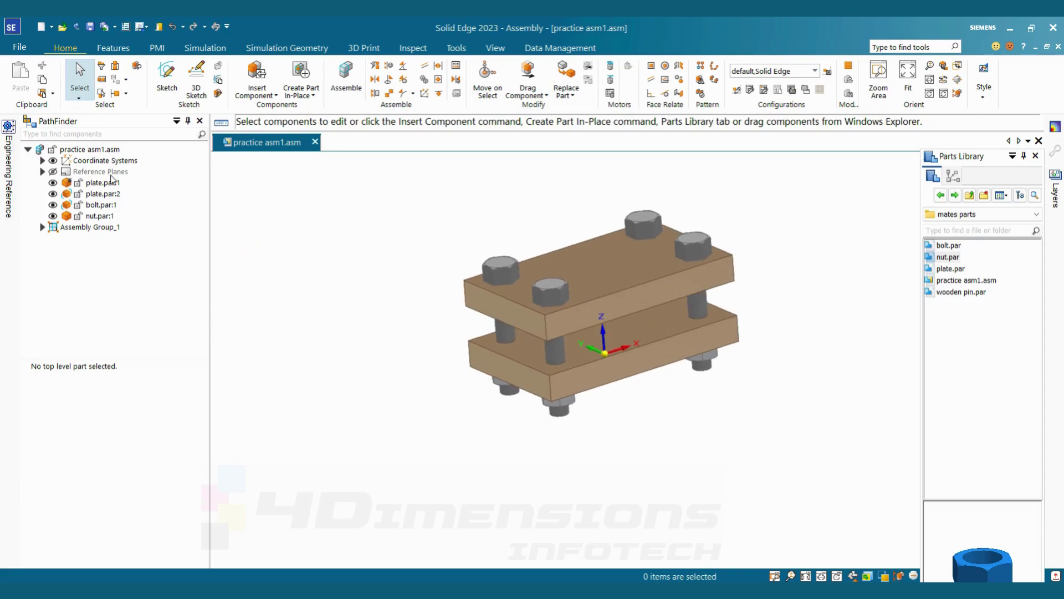
left_click(42, 227)
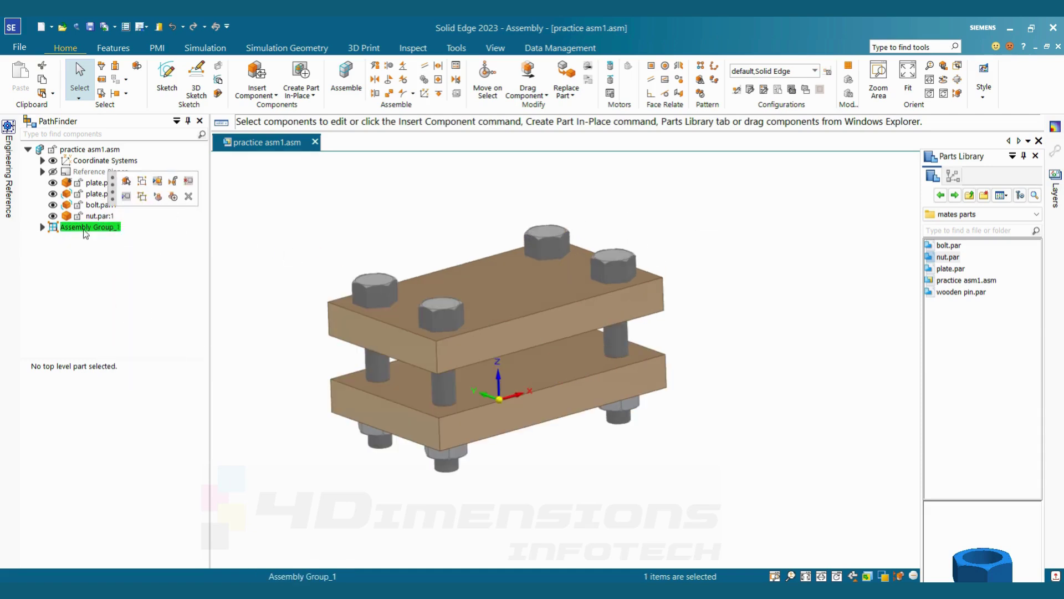
right_click(86, 232)
left_click(157, 215)
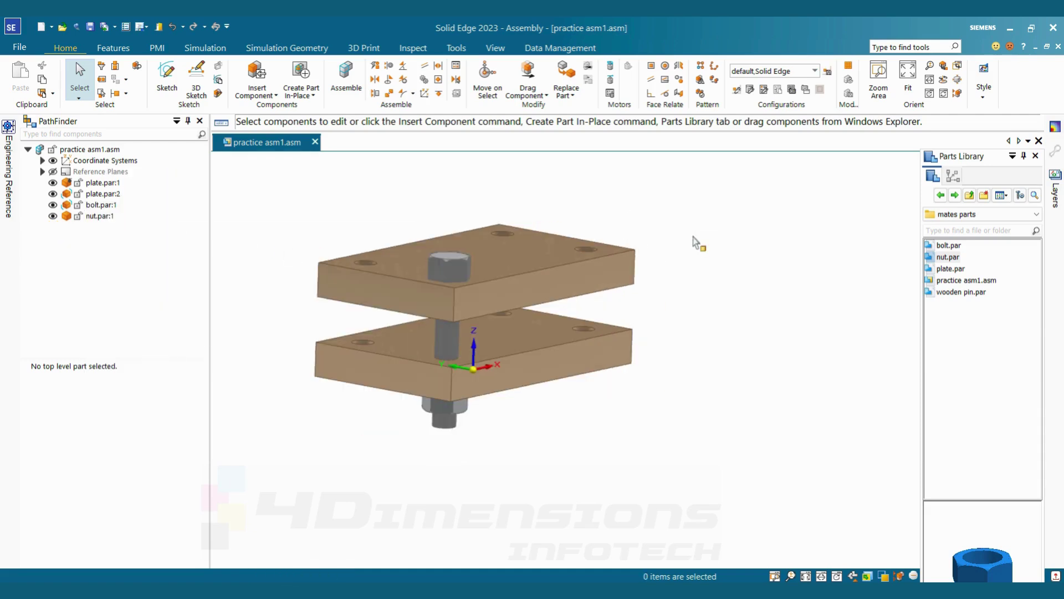
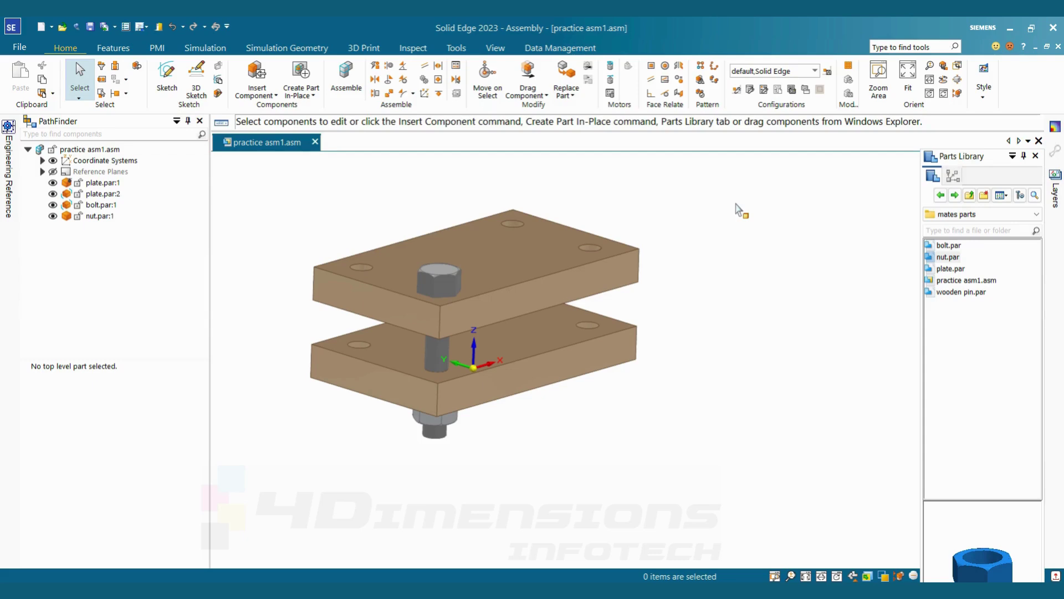
- Clone only the bolt into the upper plate's other holes, using its hole face as reference and the upper plate as target
left_click(737, 91)
left_click(435, 276)
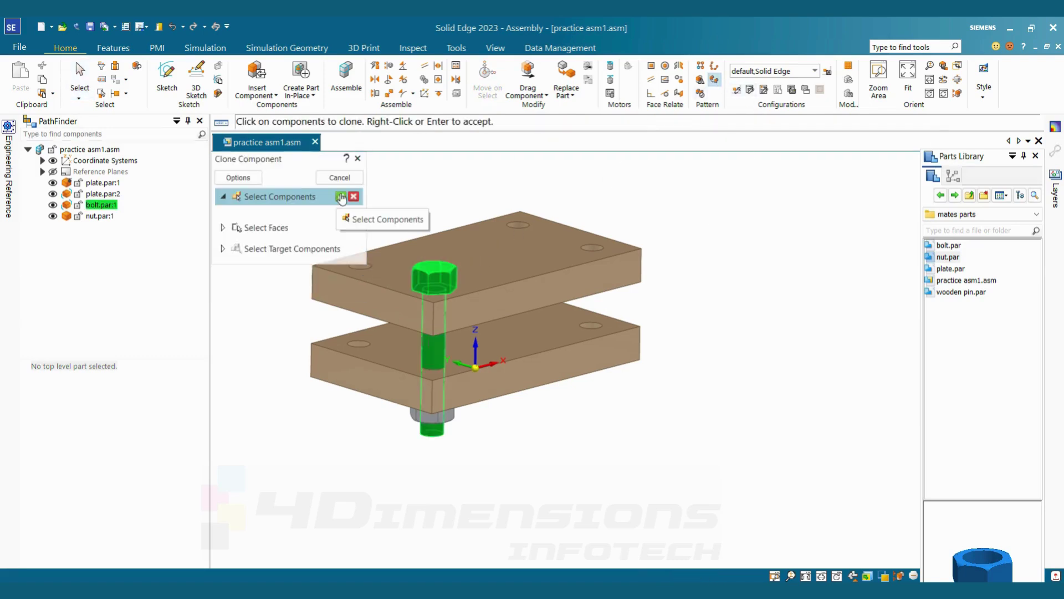
left_click(341, 196)
scroll(820, 299, "down", 3)
scroll(658, 320, "up", 3)
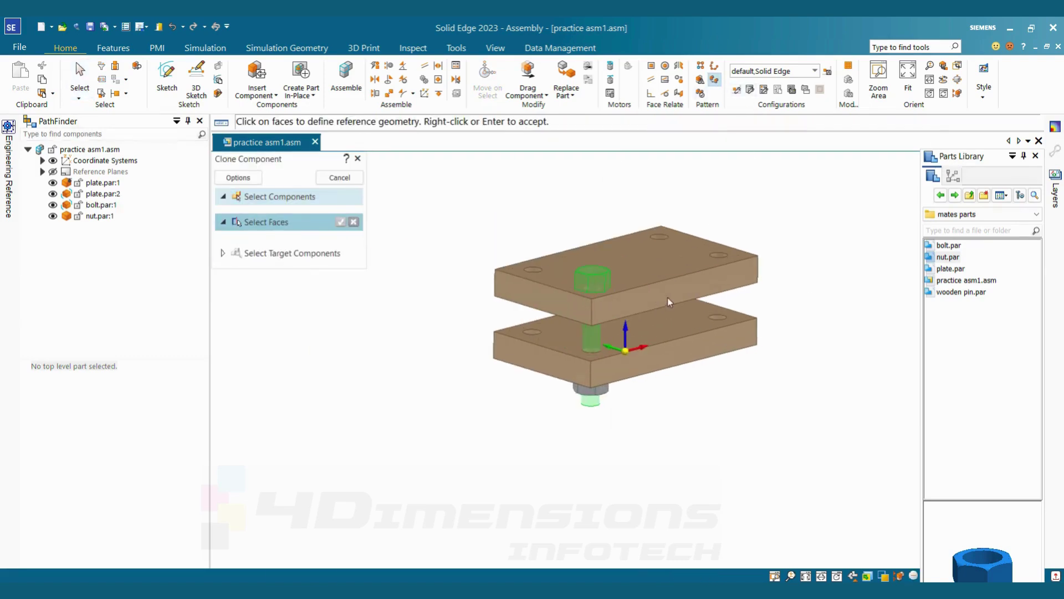
left_click(591, 288)
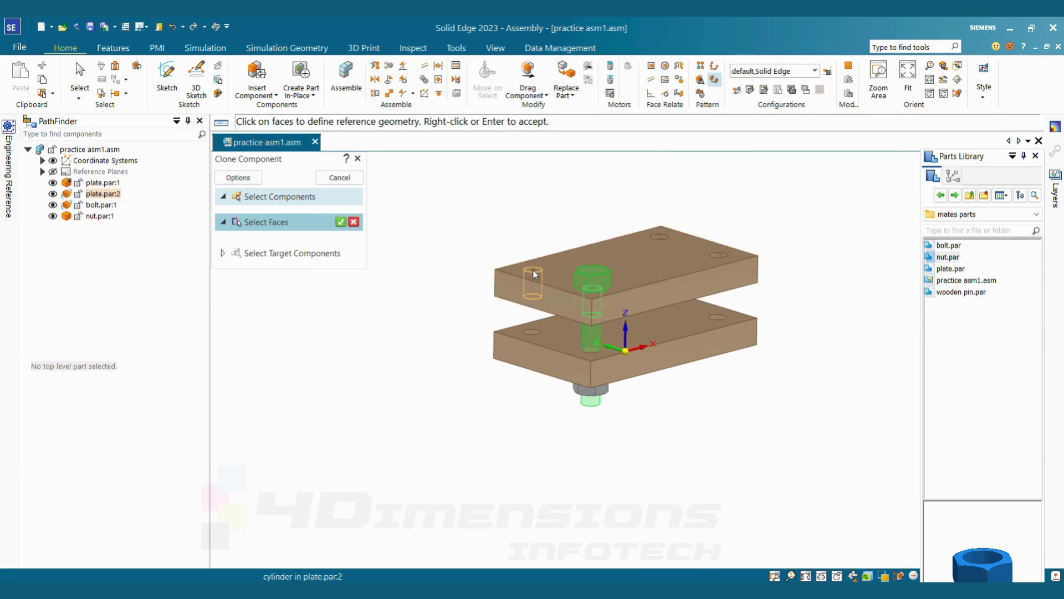
left_click(341, 222)
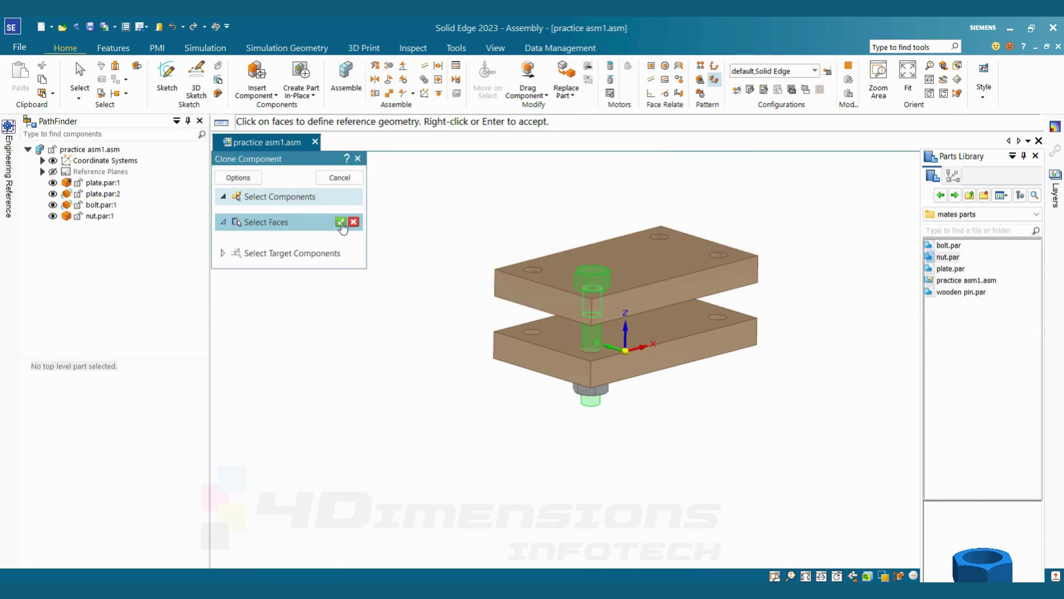
left_click(593, 288)
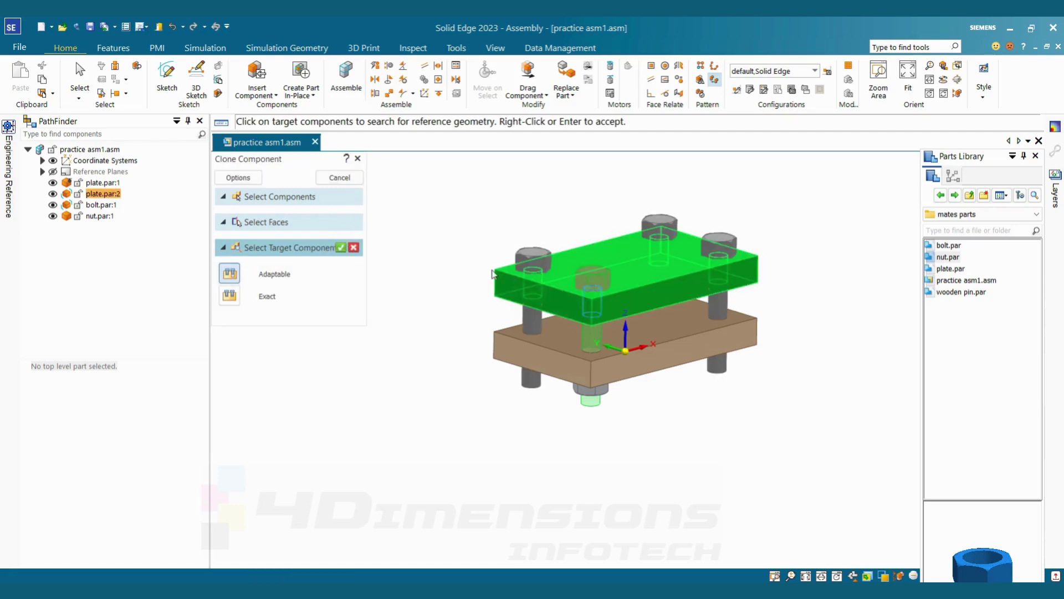
left_click(342, 248)
left_click(339, 178)
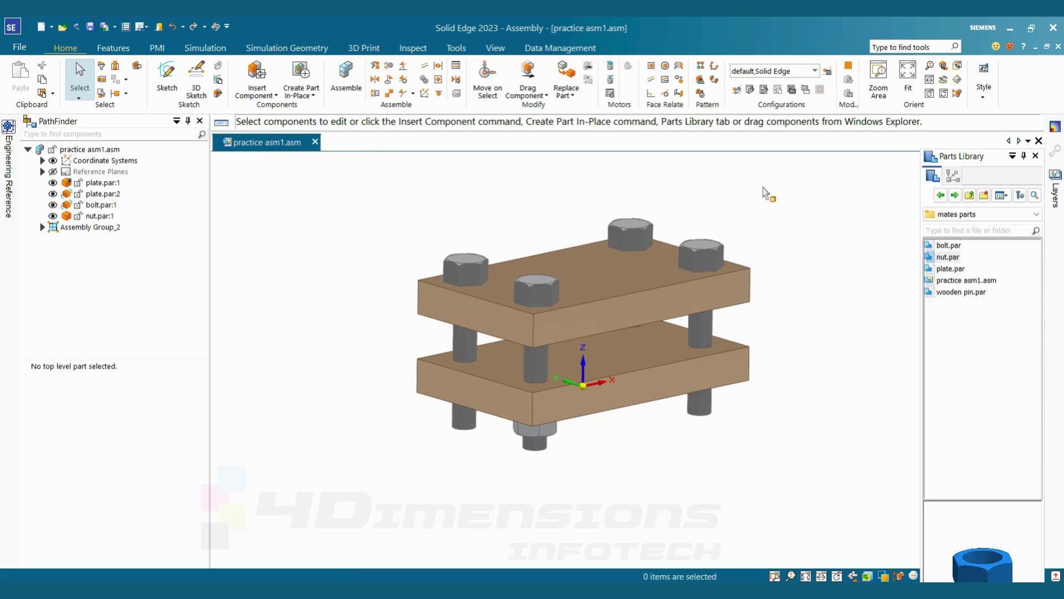
- Duplicate the nut from the original bolt to the three cloned bolts with Duplicate Component
middle_click_drag(768, 193, 654, 451)
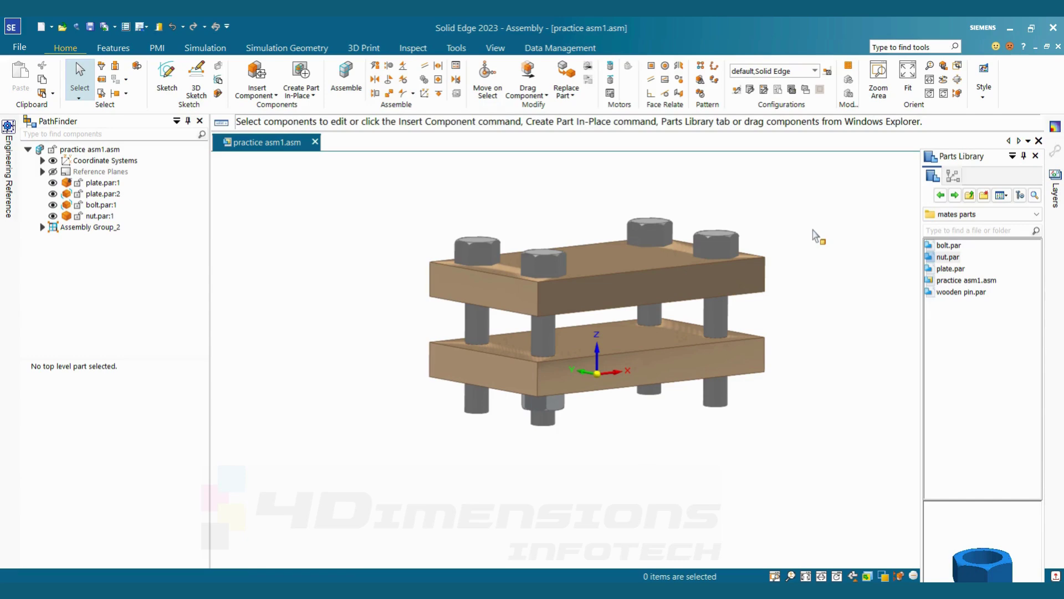
mouse_move(712, 206)
middle_mouse_down()
mouse_move(721, 191)
mouse_move(711, 196)
middle_mouse_up()
middle_click_drag(557, 416, 622, 390, "shift")
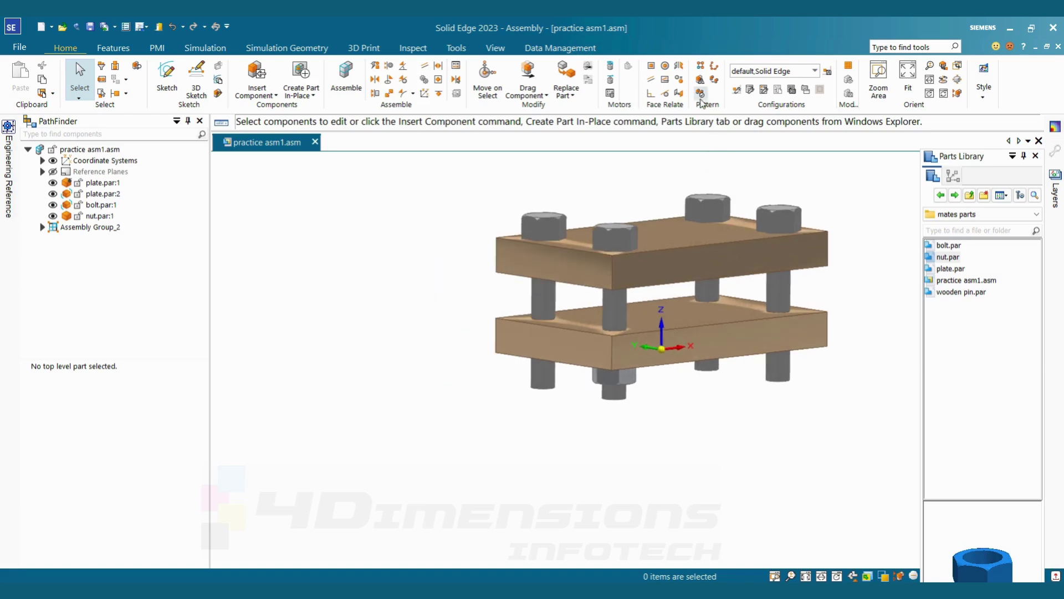
key("ctrl+d")
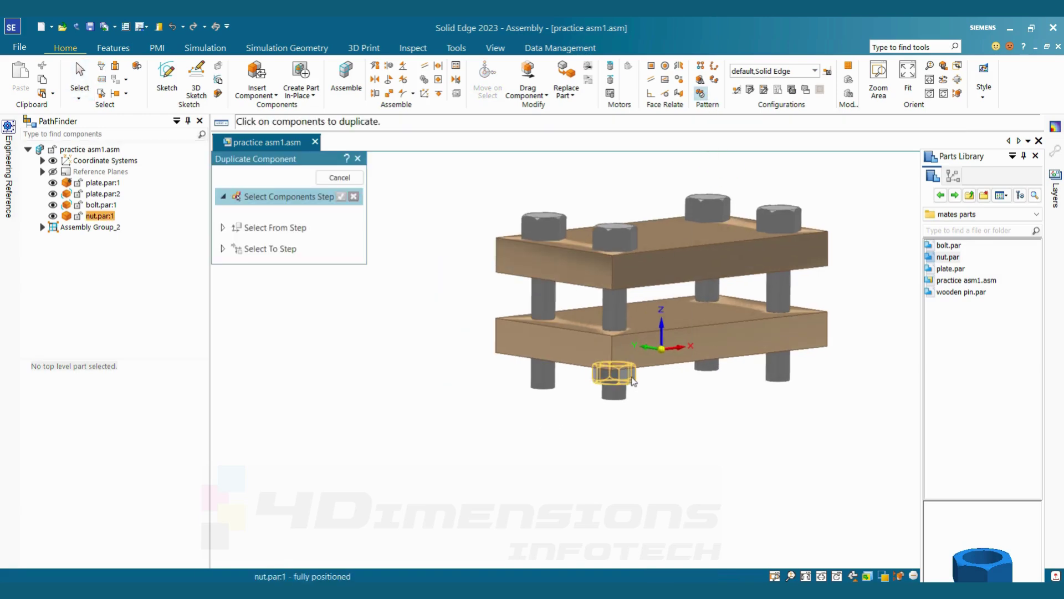
left_click(632, 380)
left_click(341, 196)
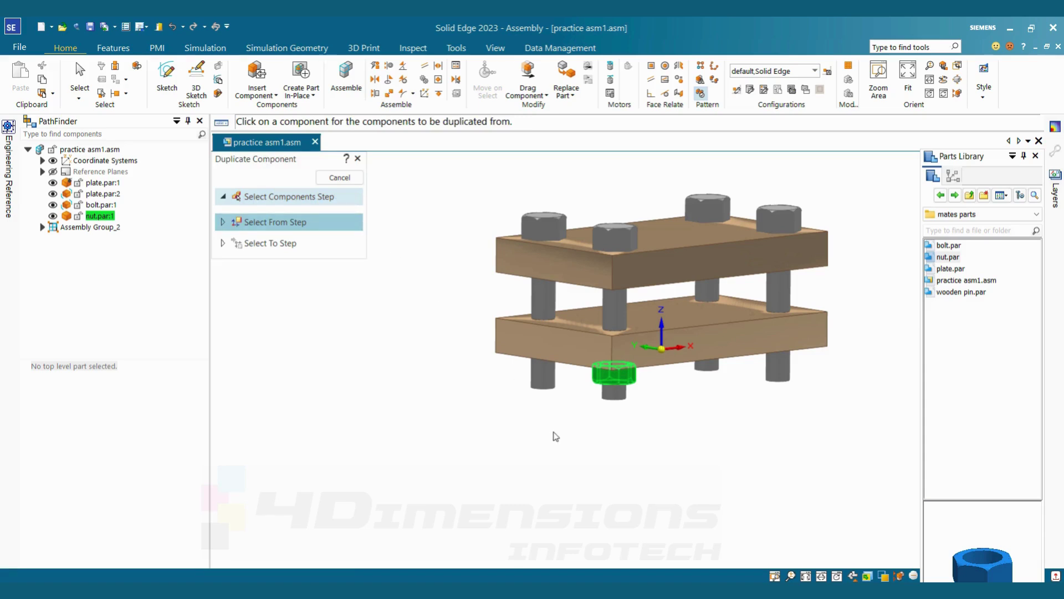
left_click(616, 314)
left_click(545, 303)
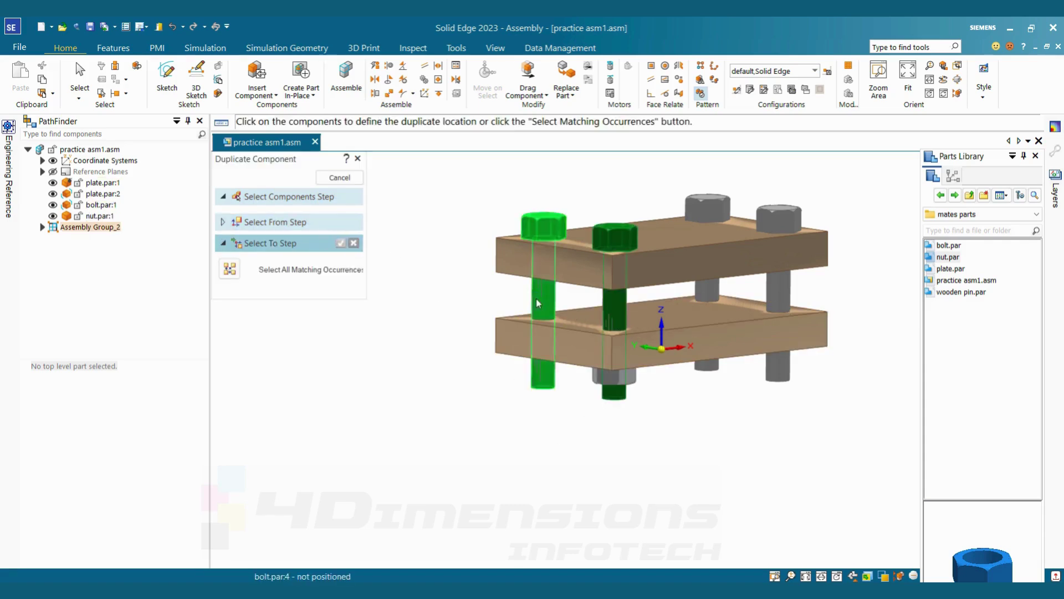
left_click(707, 288)
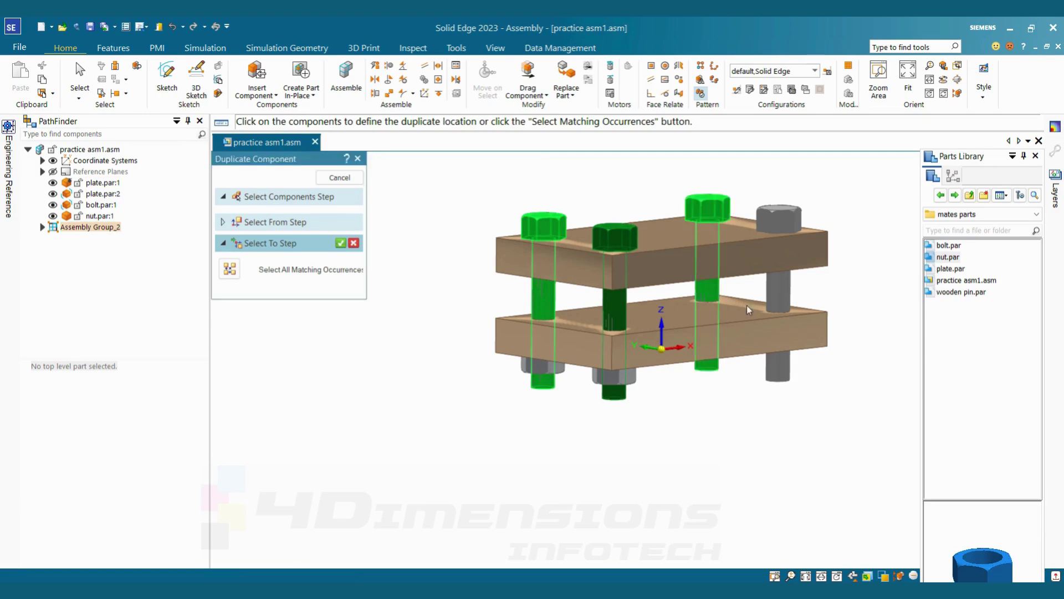
left_click(781, 291)
mouse_move(737, 336)
middle_mouse_down()
mouse_move(696, 434)
mouse_move(743, 343)
middle_mouse_up()
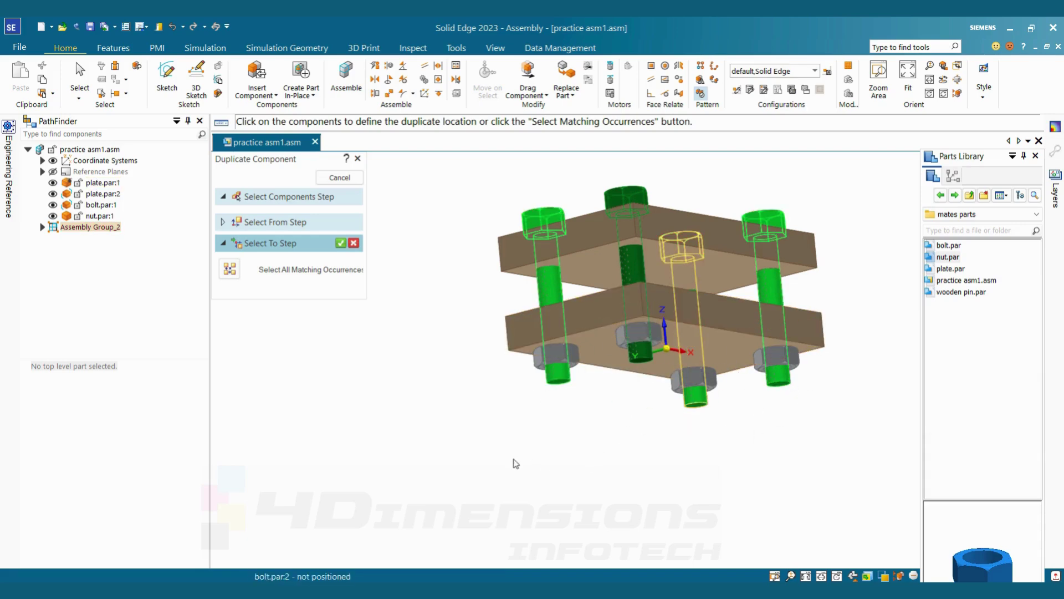
left_click(341, 243)
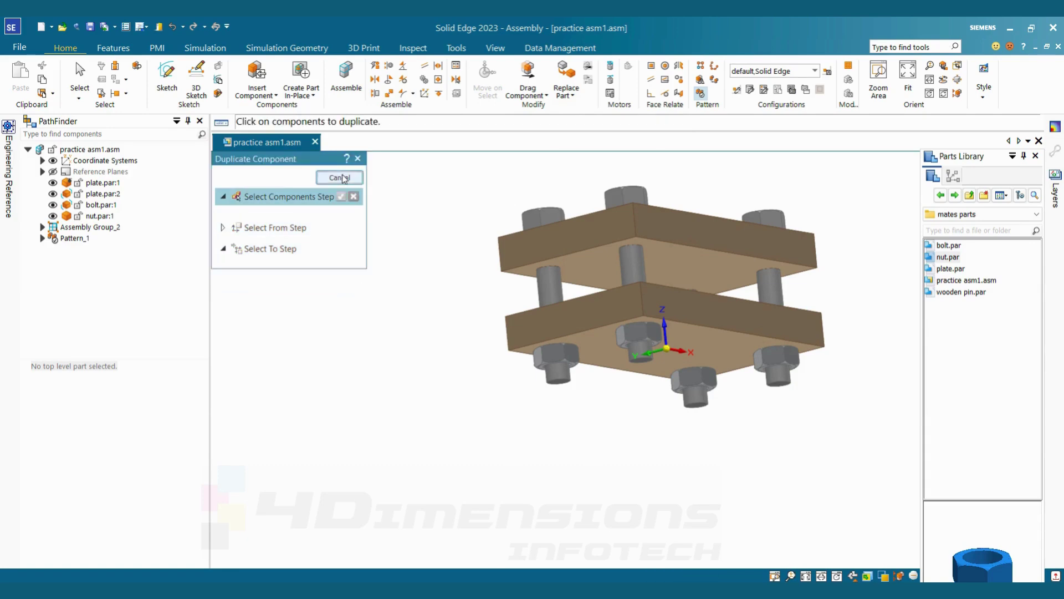
- Exit the Duplicate Component command and inspect the fasteners around both plates
left_click(341, 178)
middle_click_drag(433, 267, 473, 250)
scroll(756, 390, "up", 2)
scroll(756, 391, "down", 2)
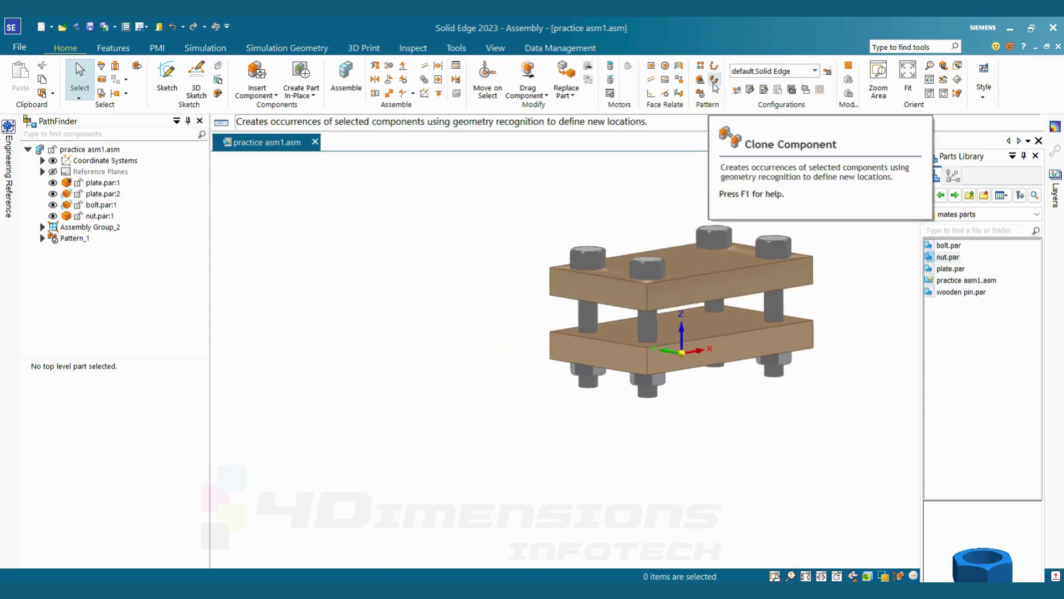
scroll(796, 245, "up", 2)
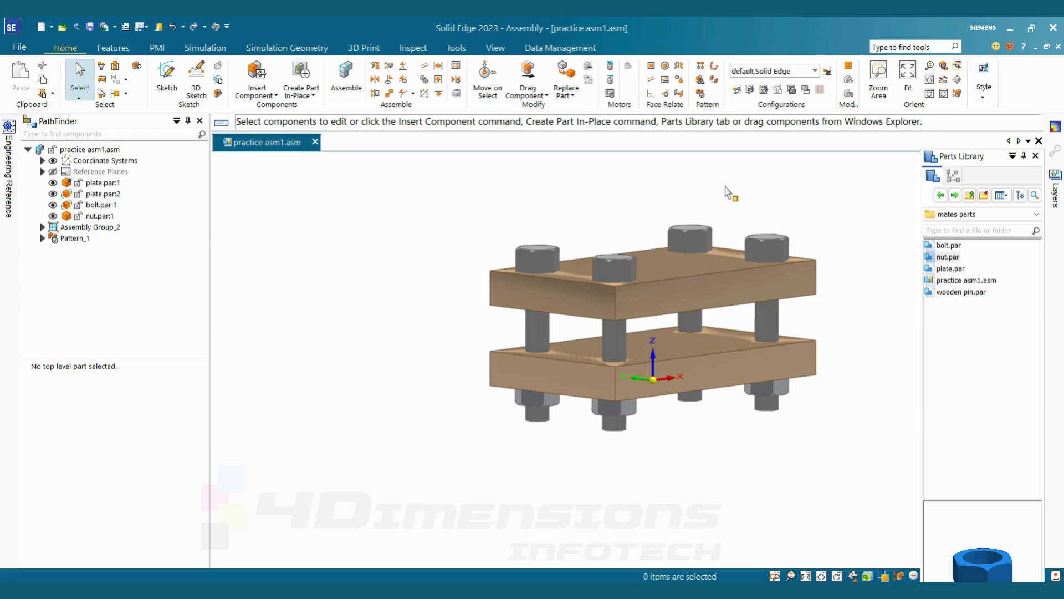
middle_click_drag(730, 193, 874, 274)
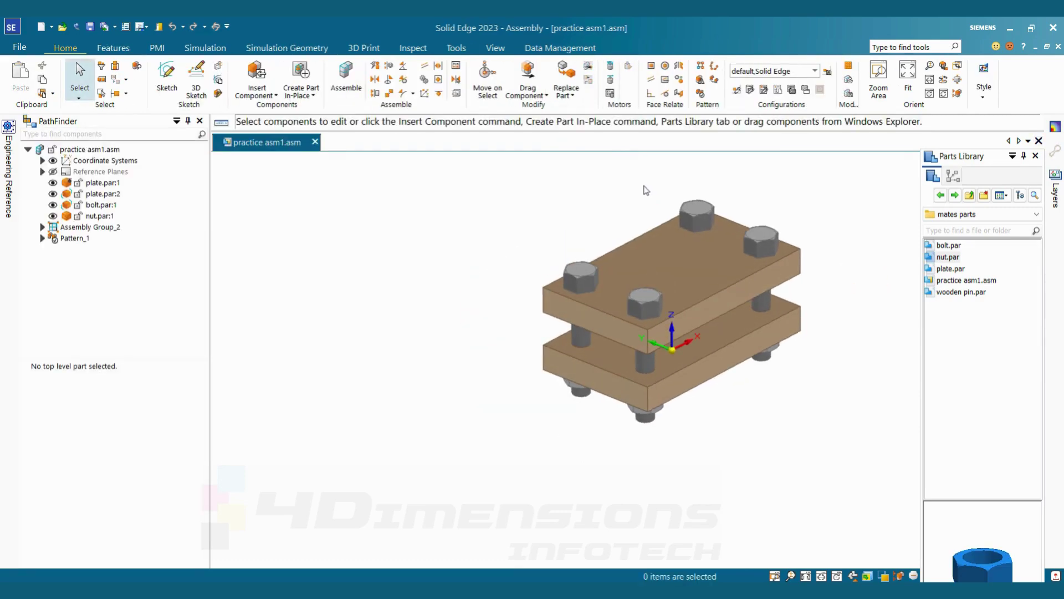
- Create a new assembly document and browse the parts library to the double bearing folder
key("ctrl+n")
key("Return")
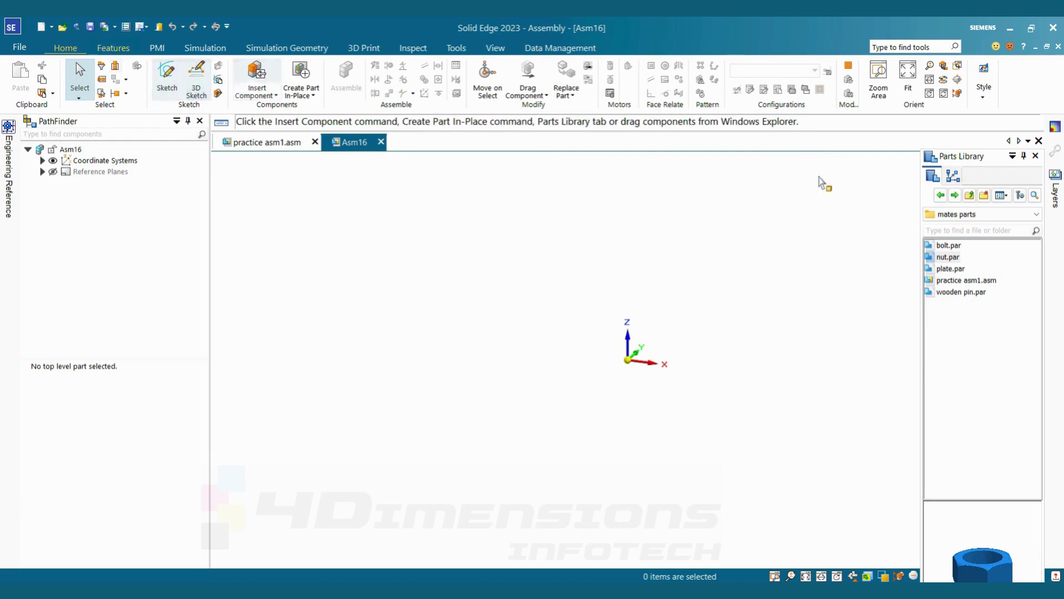
left_click(970, 196)
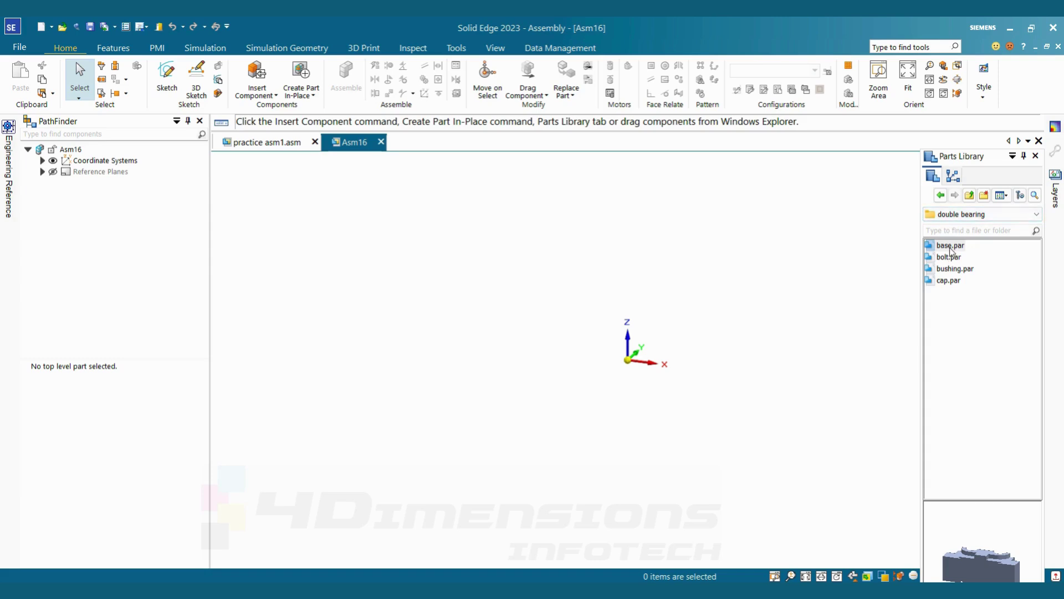
- Place base.par in the new assembly and insert bushing.par above it
left_click_drag(949, 247, 517, 344)
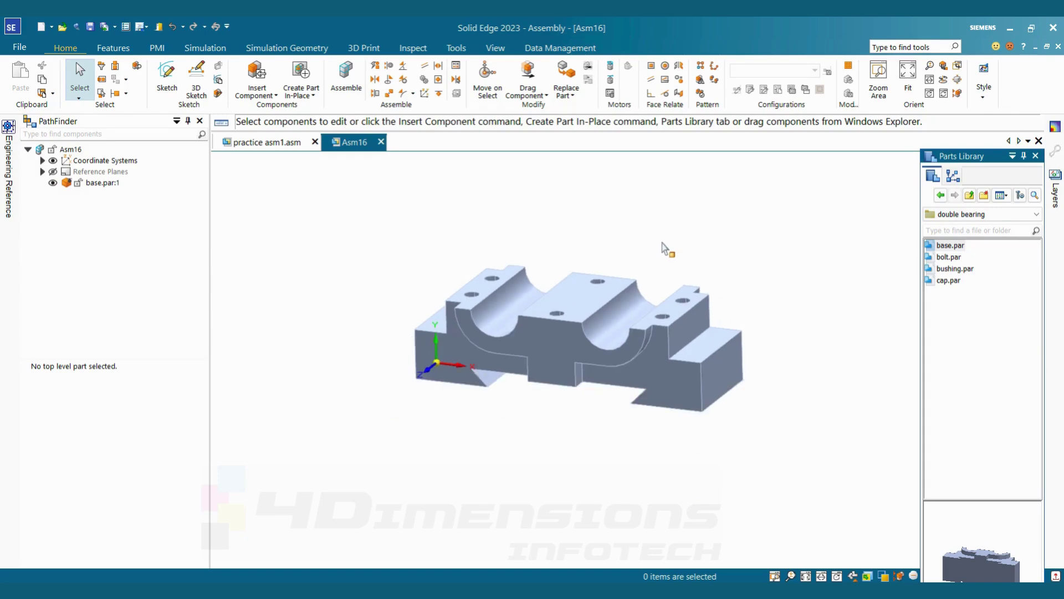
scroll(665, 249, "down", 2)
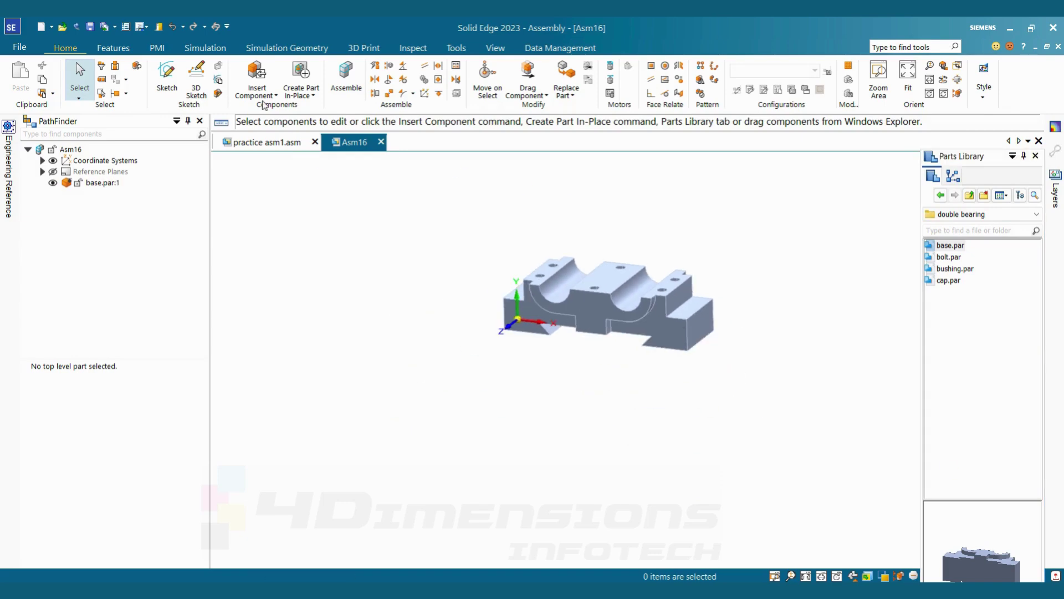
left_click_drag(952, 269, 623, 202)
key("Escape")
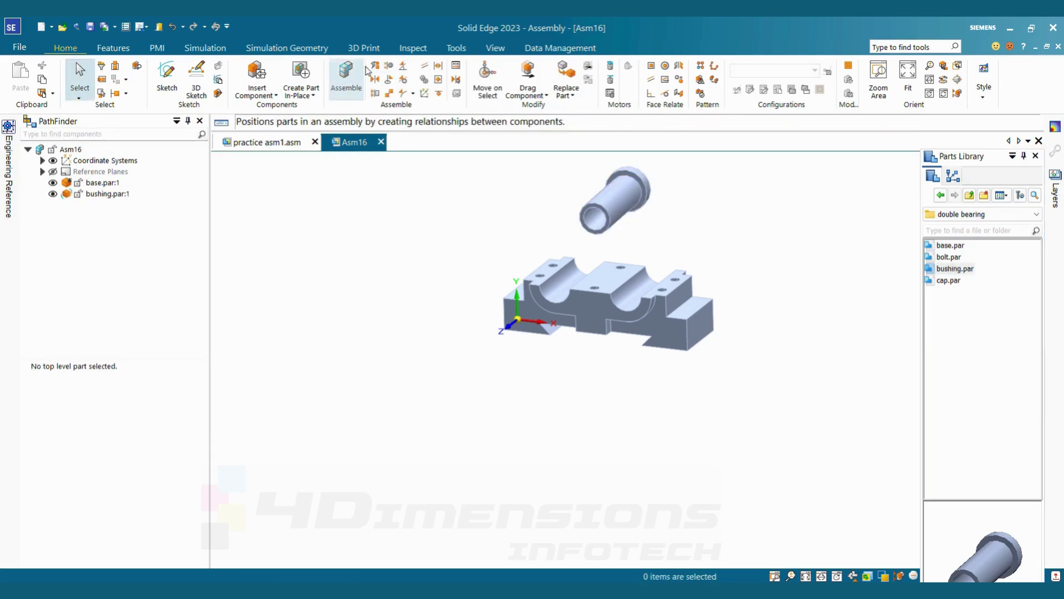
- Axially align the bushing with the base's semicircular groove nearest the origin, and flip its direction
left_click(389, 65)
left_click(602, 211)
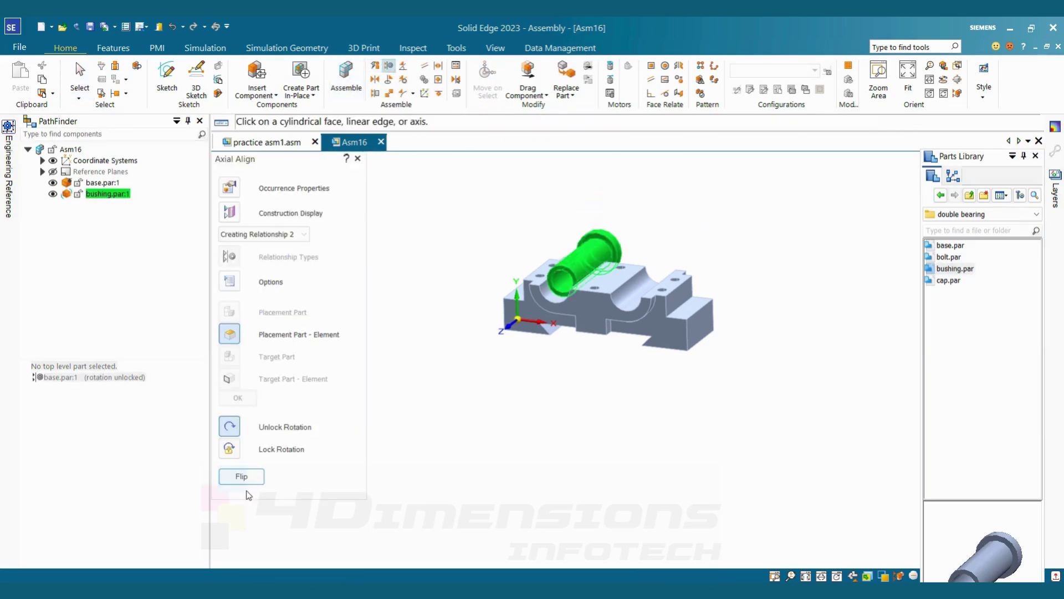
left_click(248, 478)
scroll(533, 277, "up", 5)
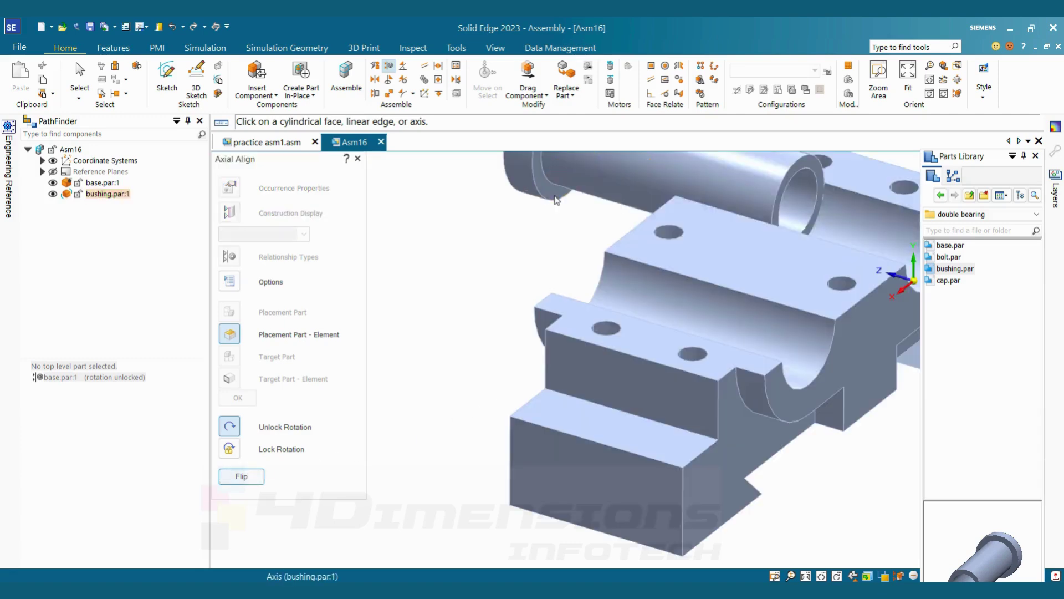
scroll(447, 276, "down", 3)
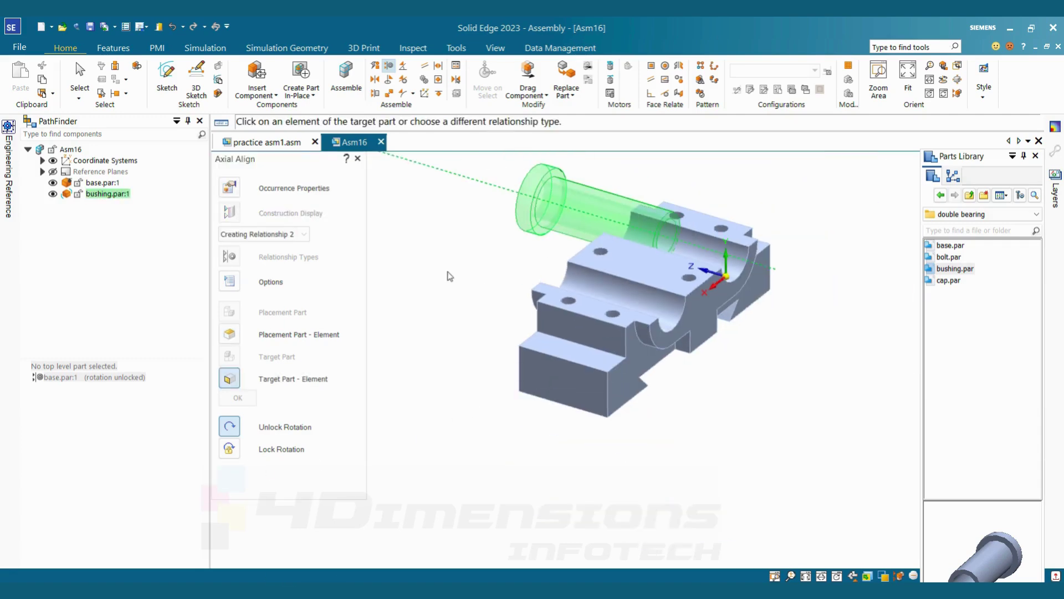
- Mate the inner face of the bushing's flange to the base's grooved front face with a 0.00 mm offset
left_click(374, 79)
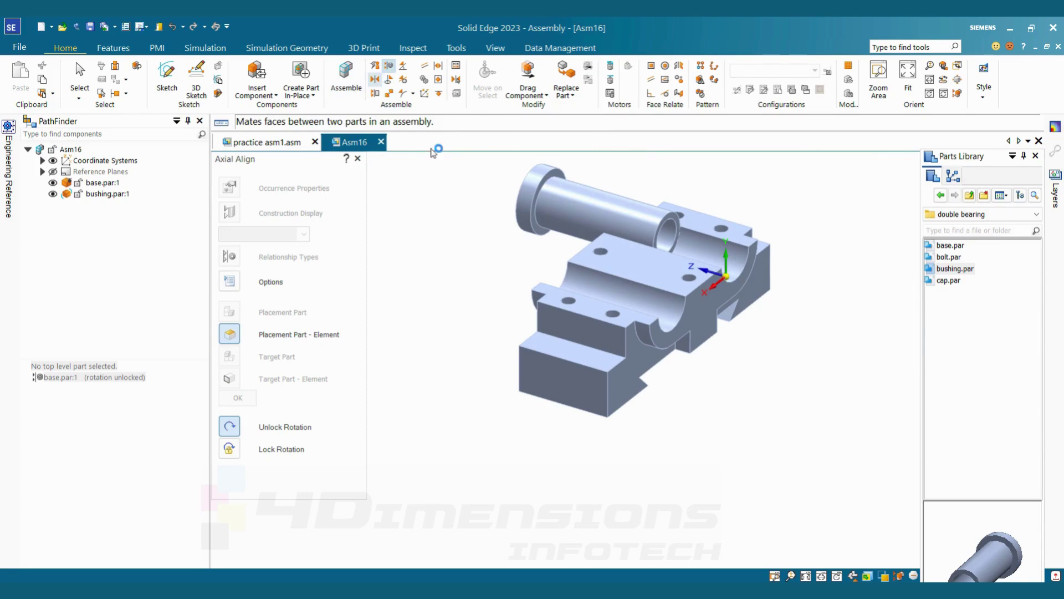
left_click(554, 244)
middle_click_drag(554, 245, 704, 196)
left_click(583, 287)
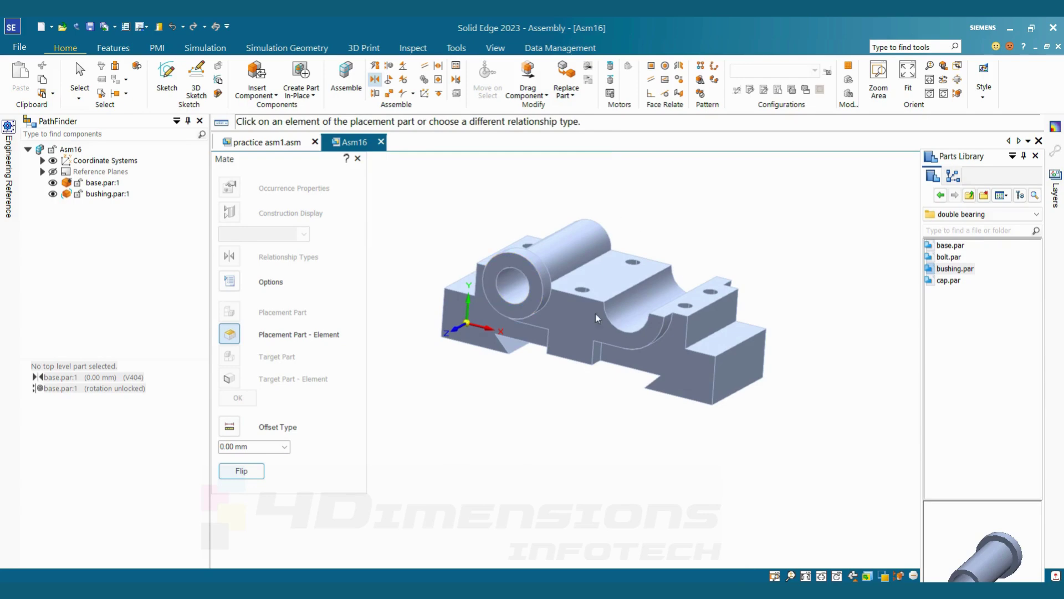
middle_click_drag(765, 224, 601, 294)
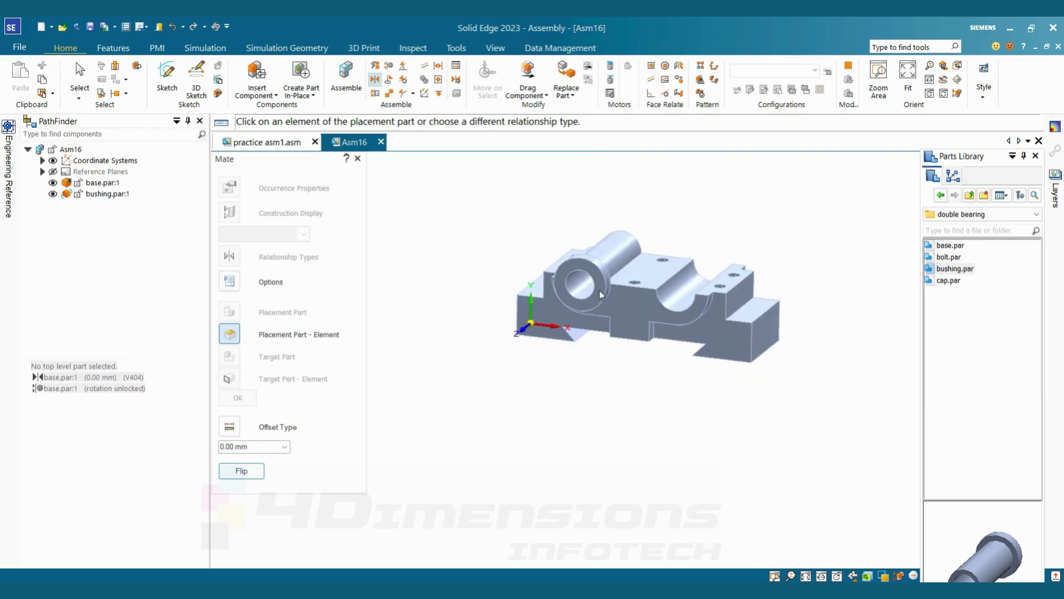
- Display the assembly reference planes to check their position relative to the base, and hide them again
left_click(53, 172)
scroll(737, 356, "down", 2)
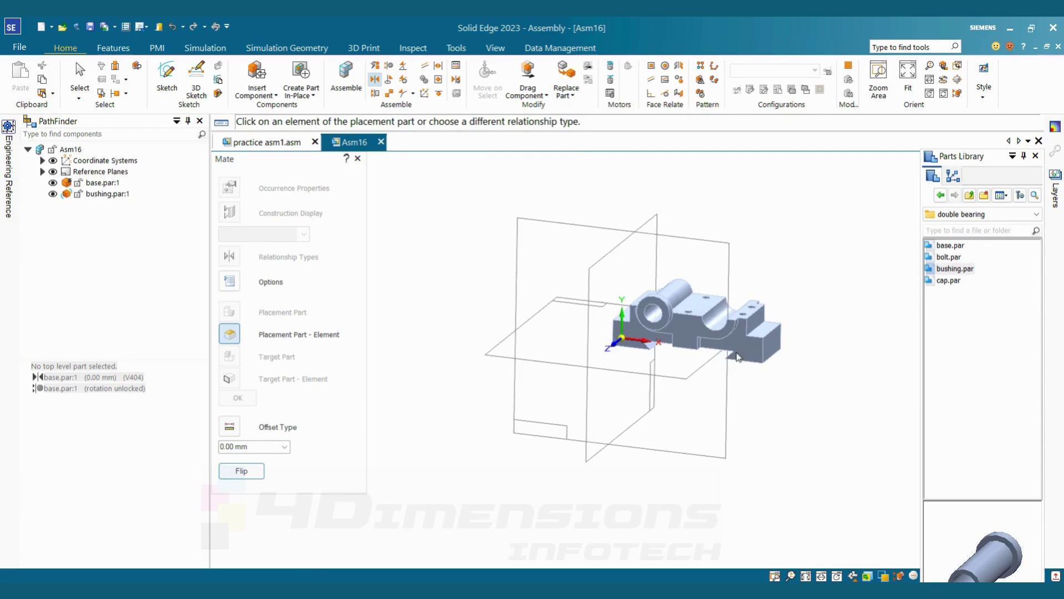
scroll(689, 318, "up", 2)
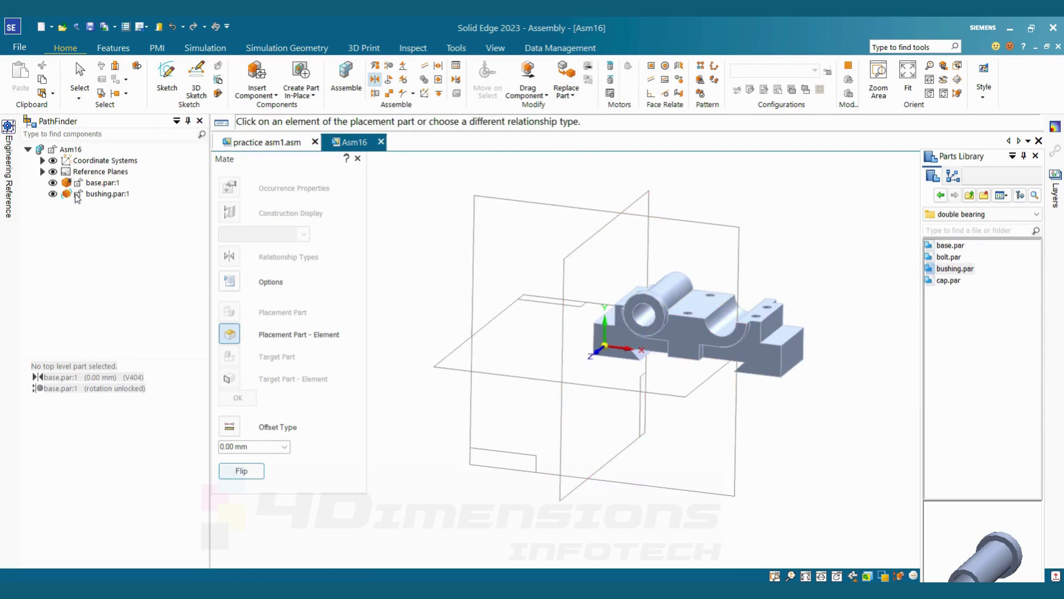
left_click(53, 171)
scroll(603, 265, "down", 2)
scroll(719, 264, "up", 2)
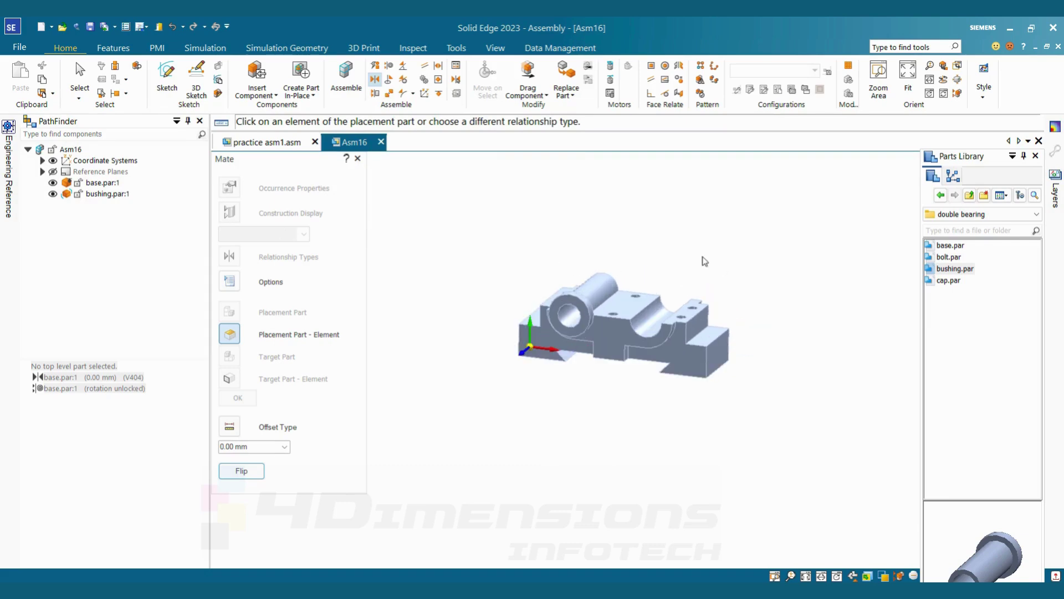
left_click(113, 48)
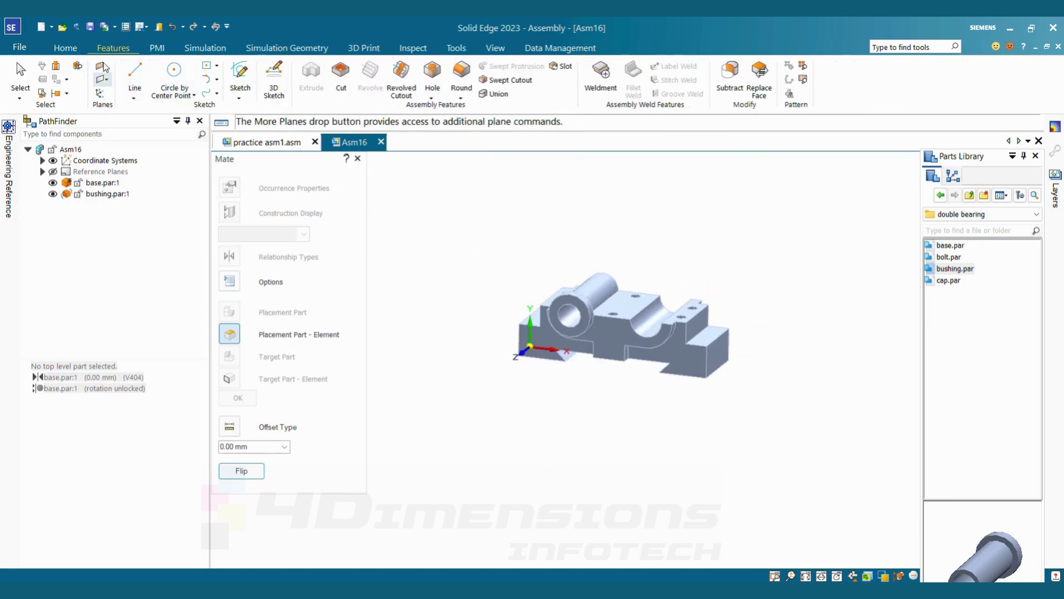
left_click(103, 79)
key("Escape")
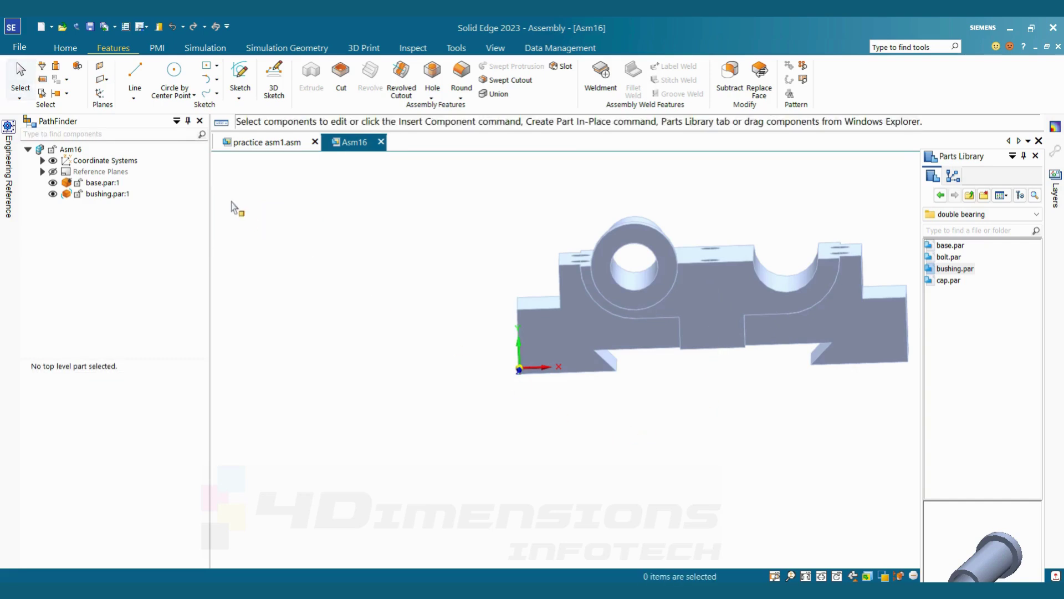
- Measure the distance between the two end faces of the base
left_click(414, 48)
left_click(65, 75)
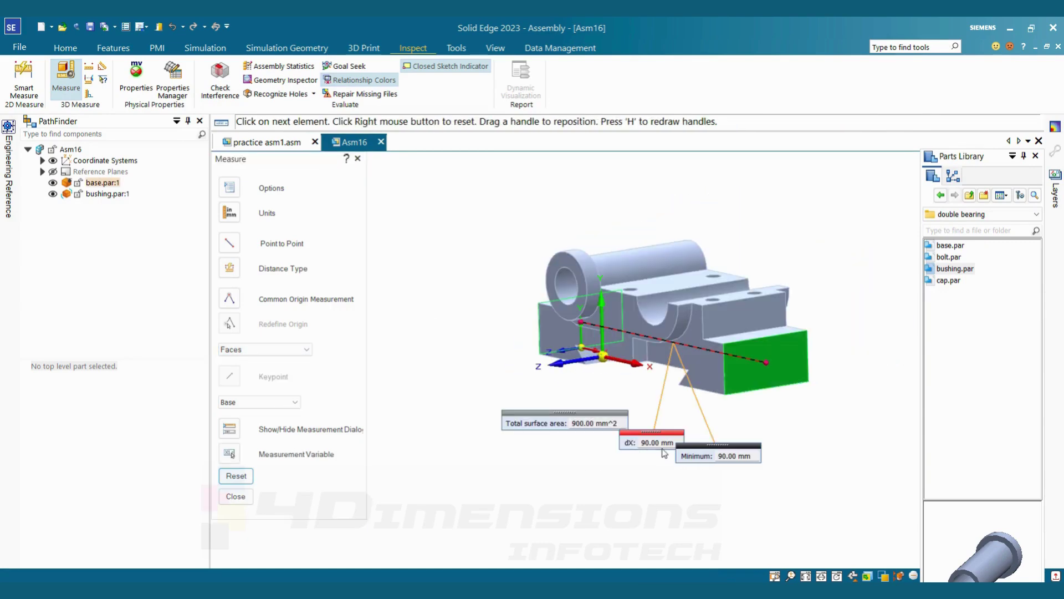
key("Escape")
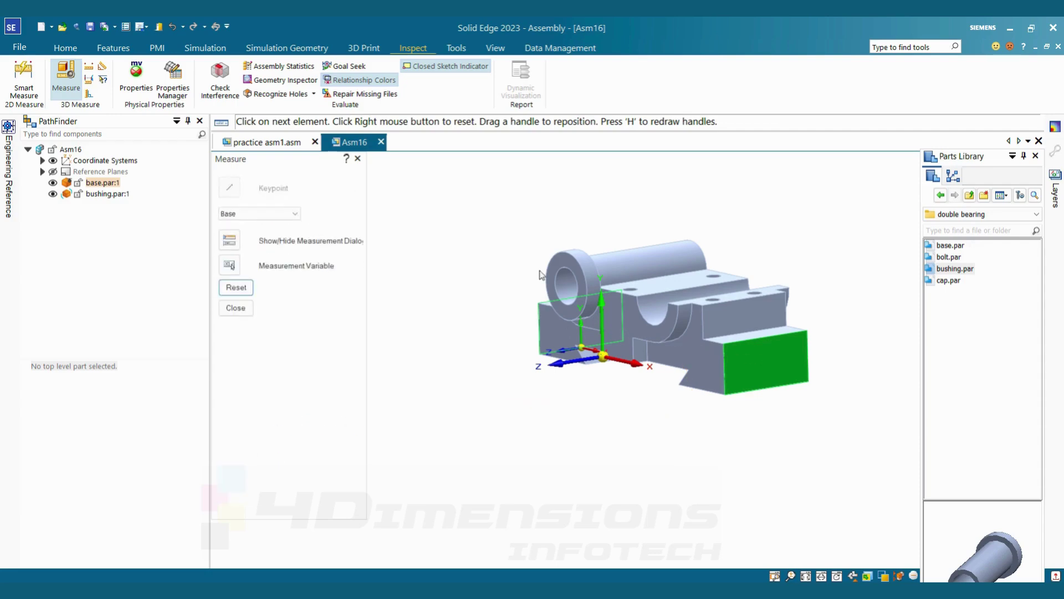
key("ctrl+i")
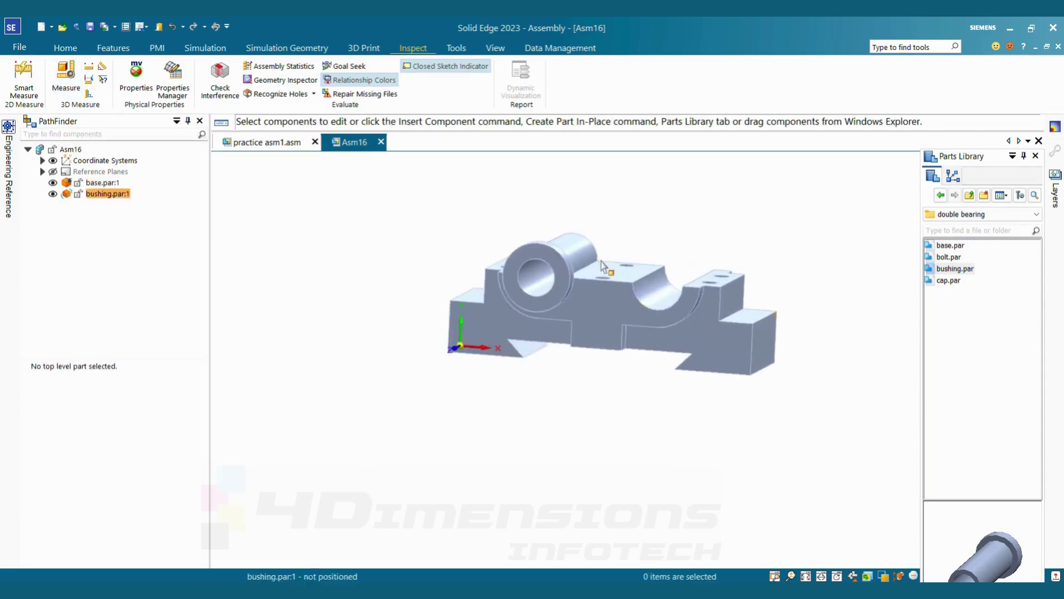
- Create a parallel reference plane 45 mm inward from the base's end face near the origin
left_click(114, 48)
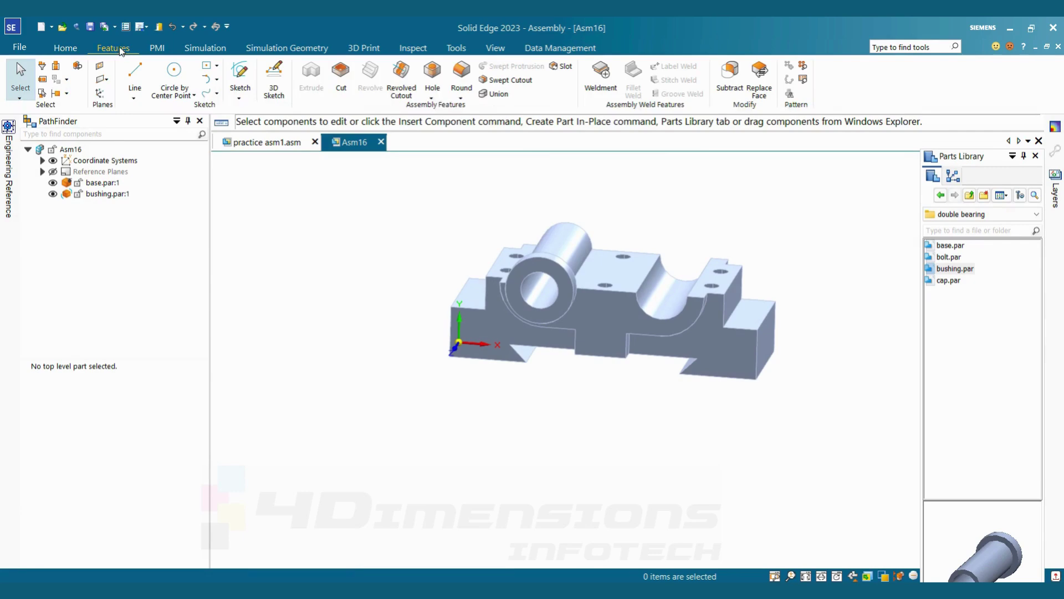
left_click(103, 79)
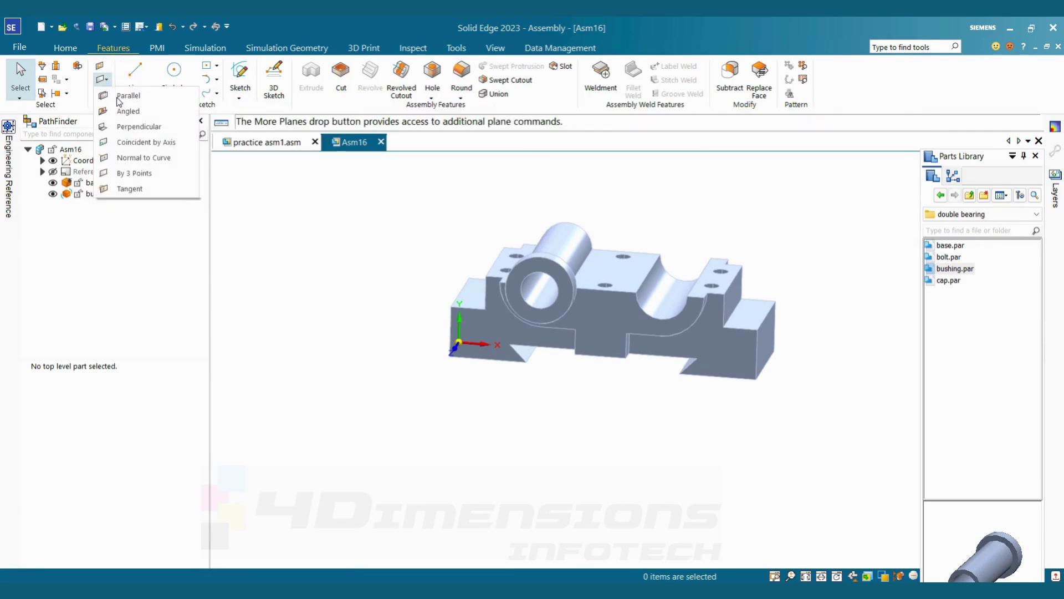
left_click(127, 97)
middle_click_drag(603, 463, 661, 420)
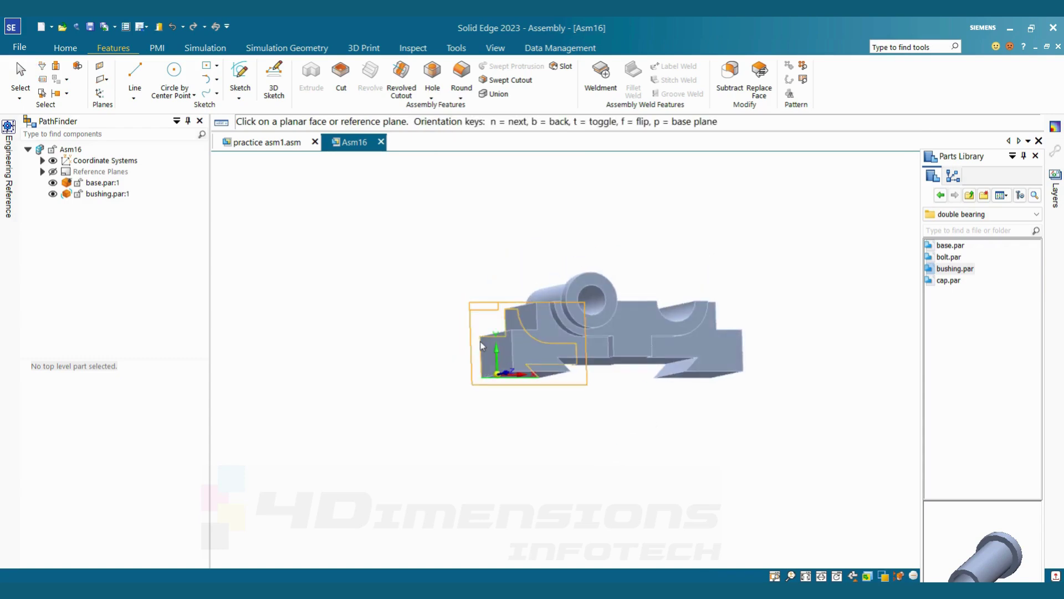
left_click(489, 353)
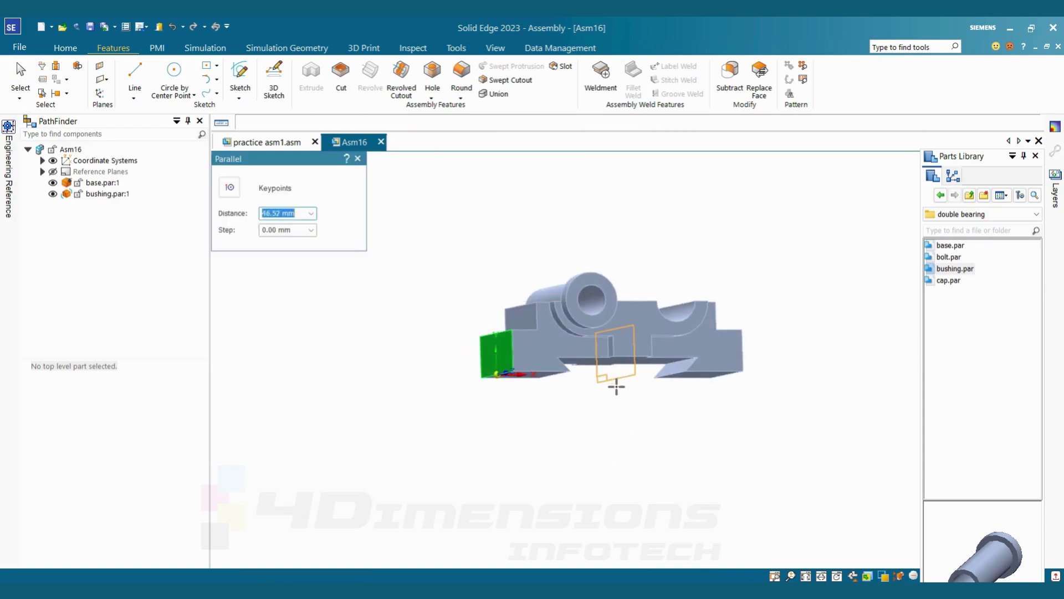
key("Tab")
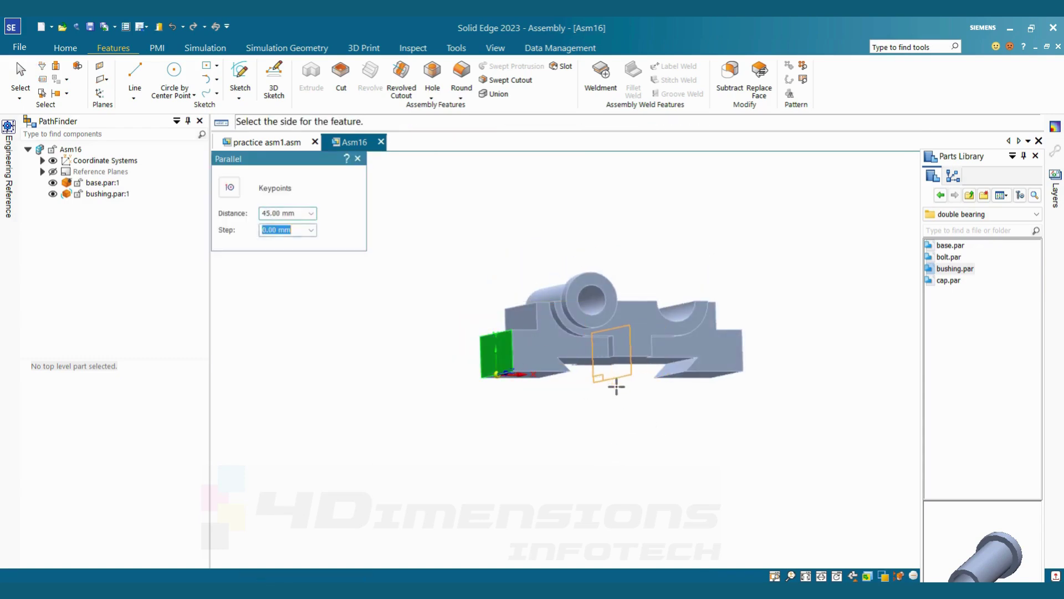
left_click(673, 362)
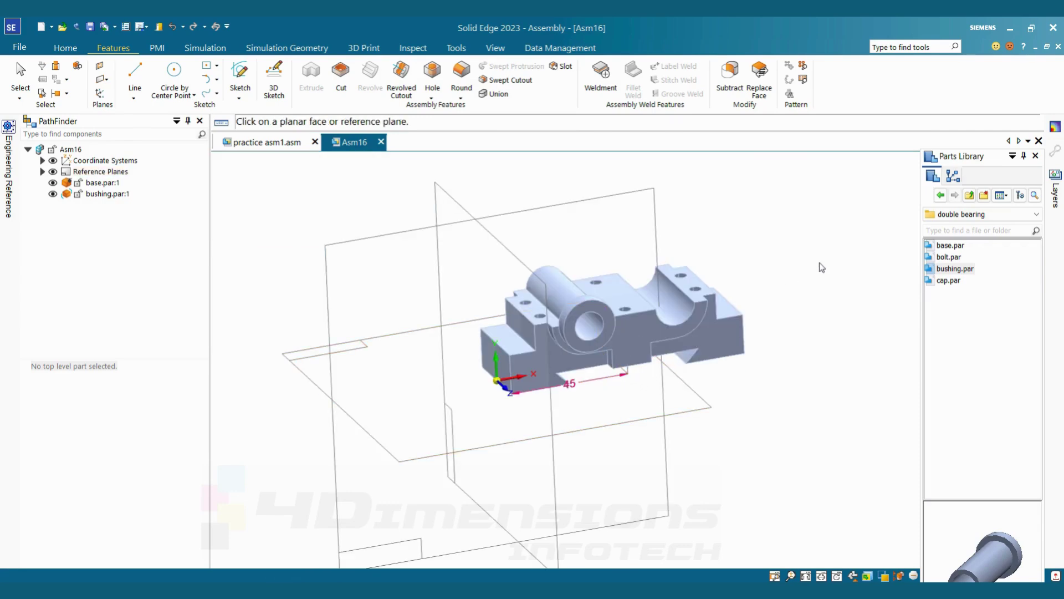
key("Escape")
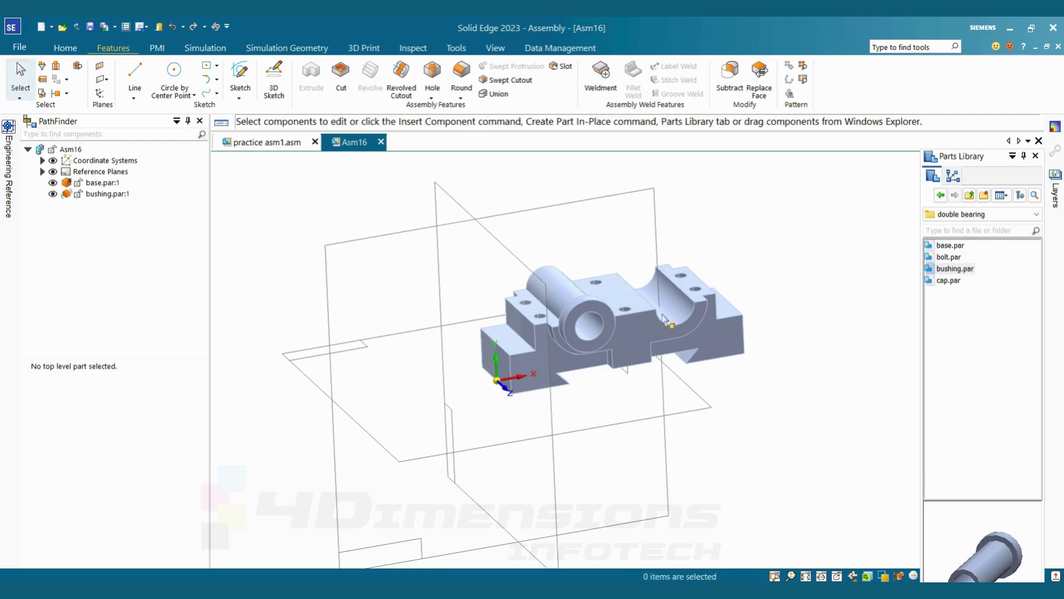
- Mirror the bushing about the parallel reference plane in the middle of the base, keeping the Rotate action
left_click(616, 399)
left_click(65, 48)
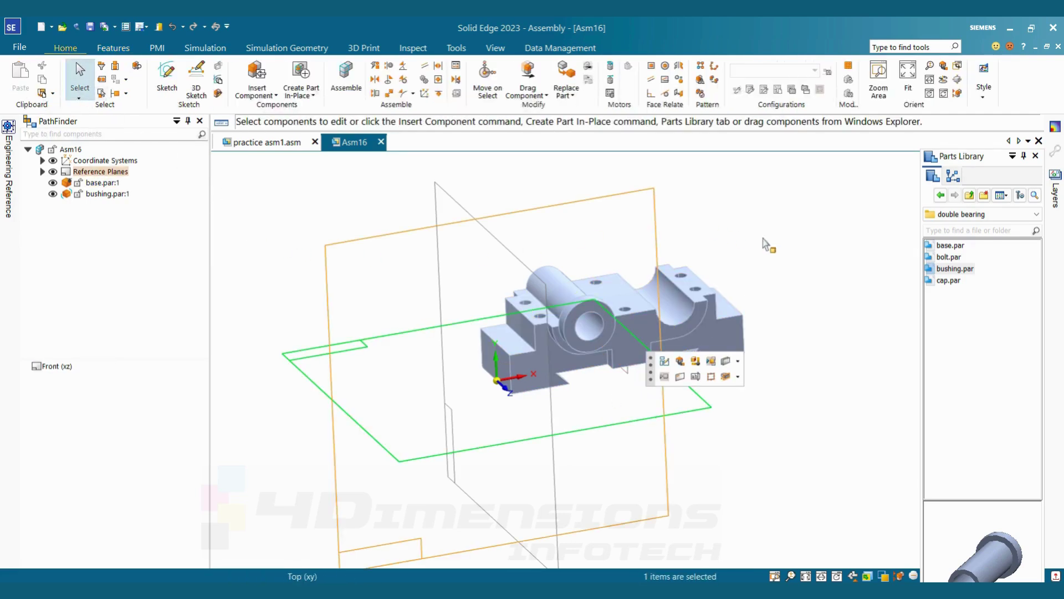
left_click(774, 185)
middle_click_drag(807, 262, 817, 235)
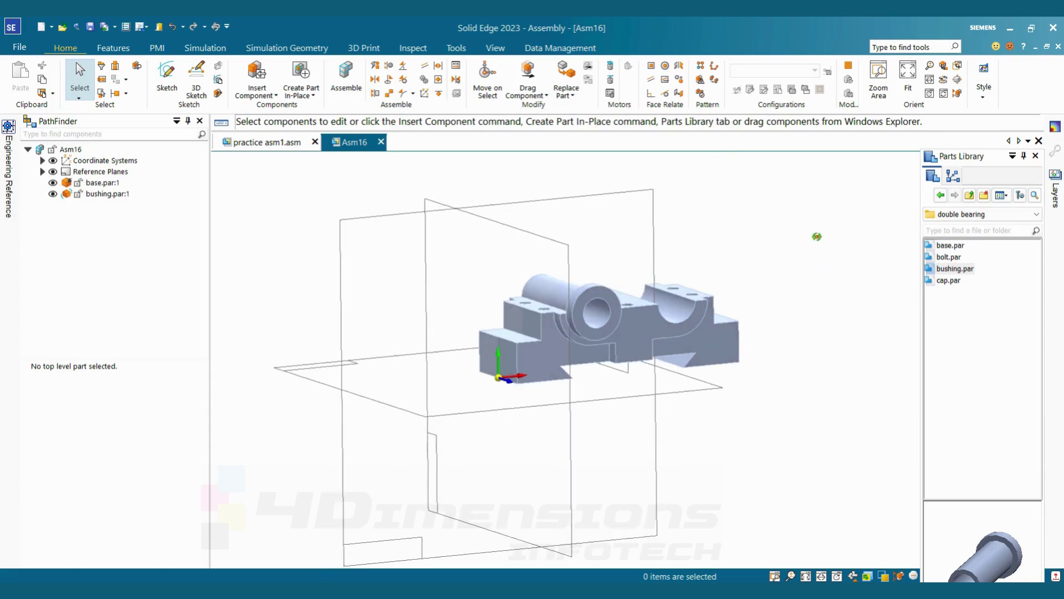
left_click(702, 82)
scroll(714, 284, "up", 2)
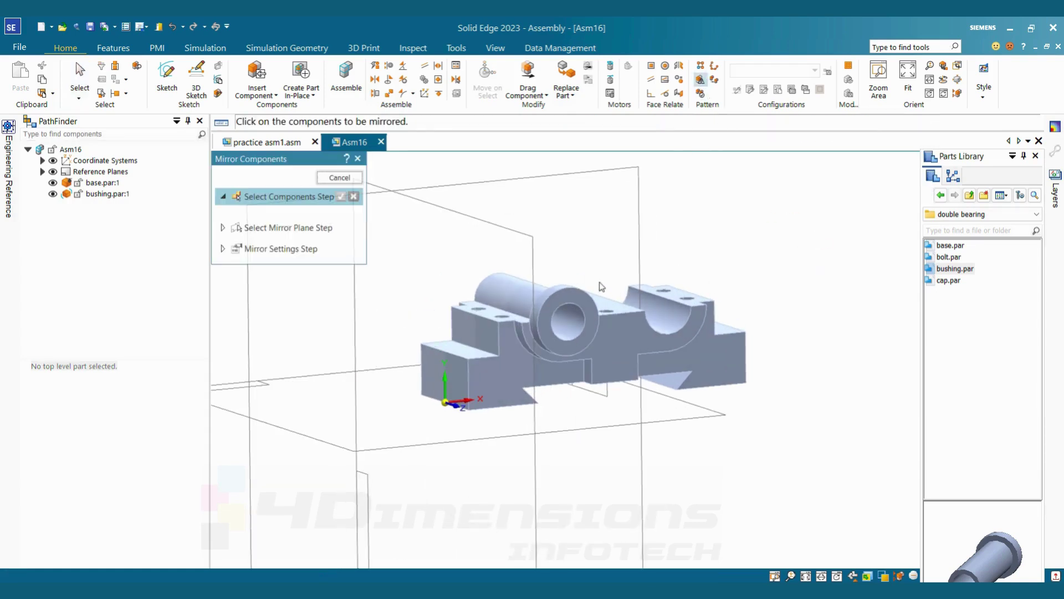
left_click(563, 322)
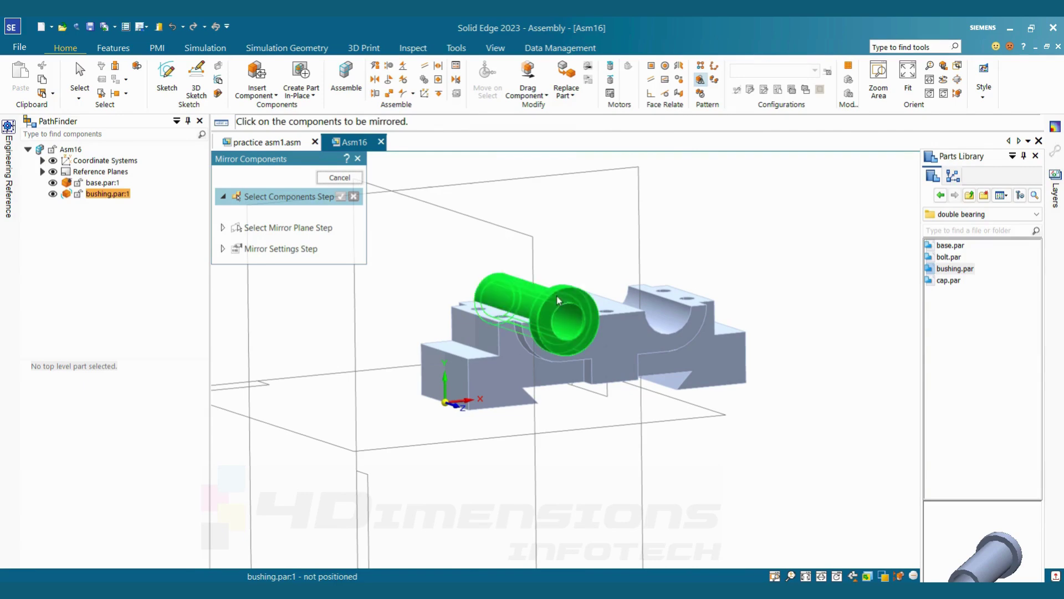
left_click(340, 196)
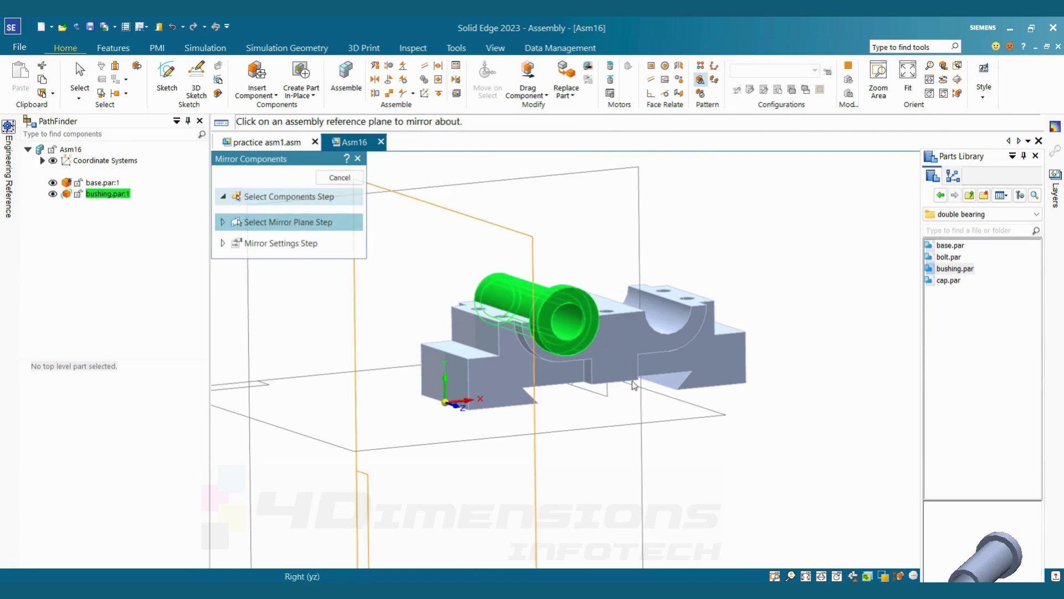
left_click(614, 392)
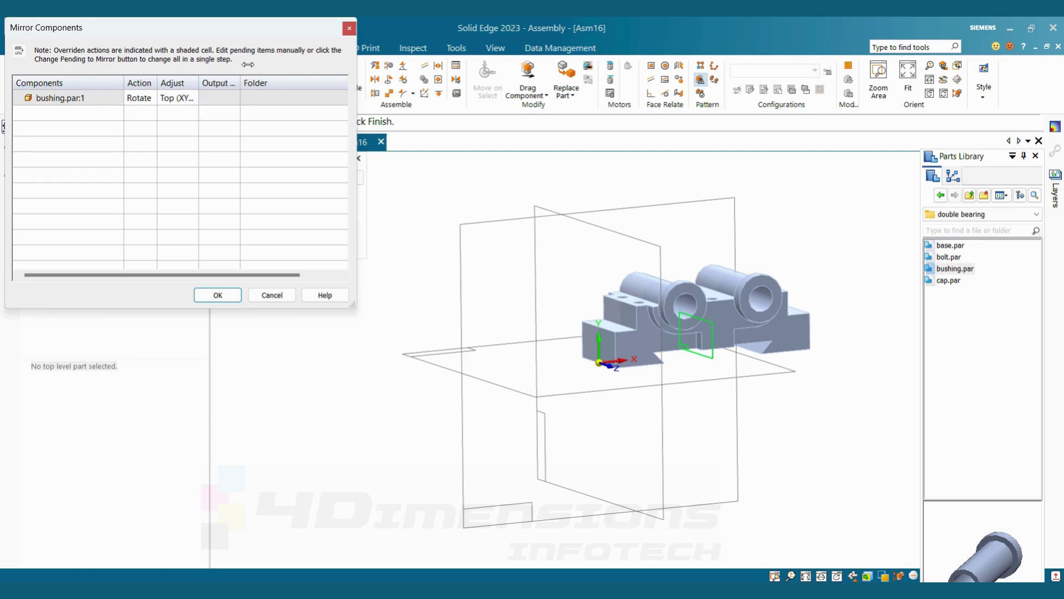
left_click(217, 294)
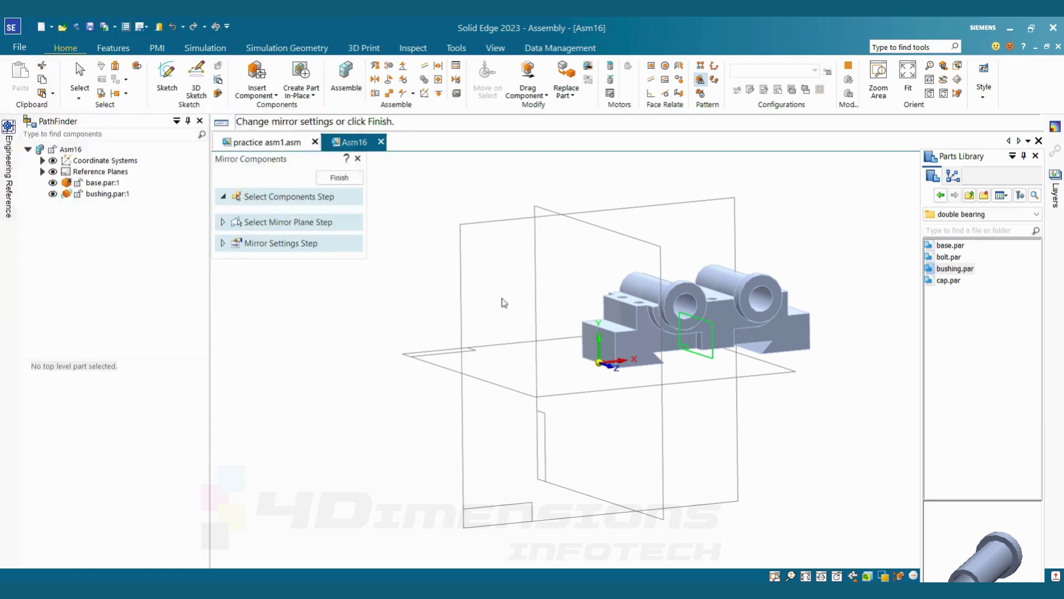
left_click(340, 178)
- Undo the mirroring of the bushing
right_click(707, 196)
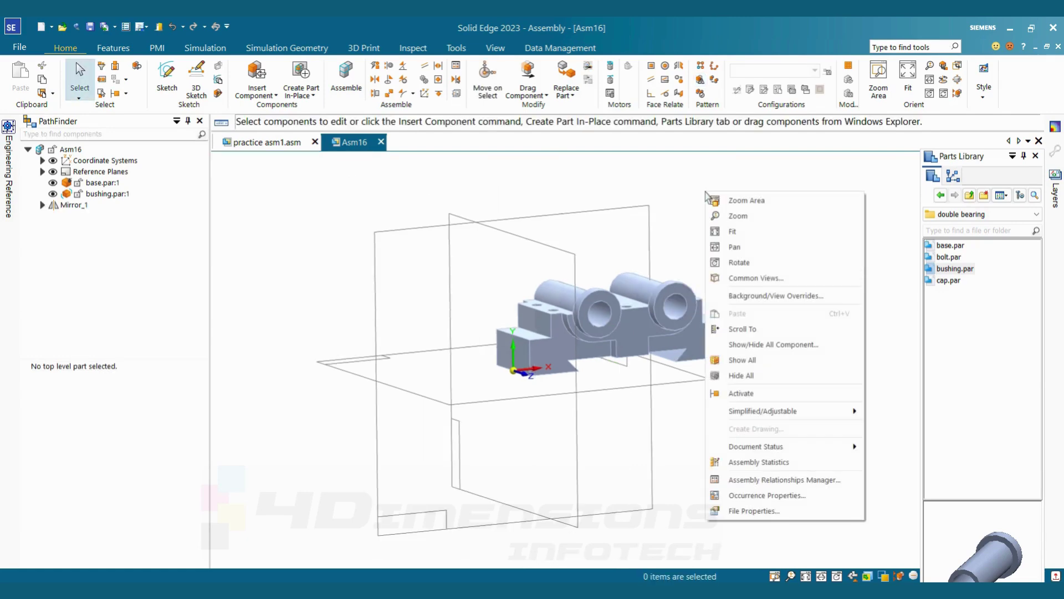
key("Escape")
key("ctrl+z")
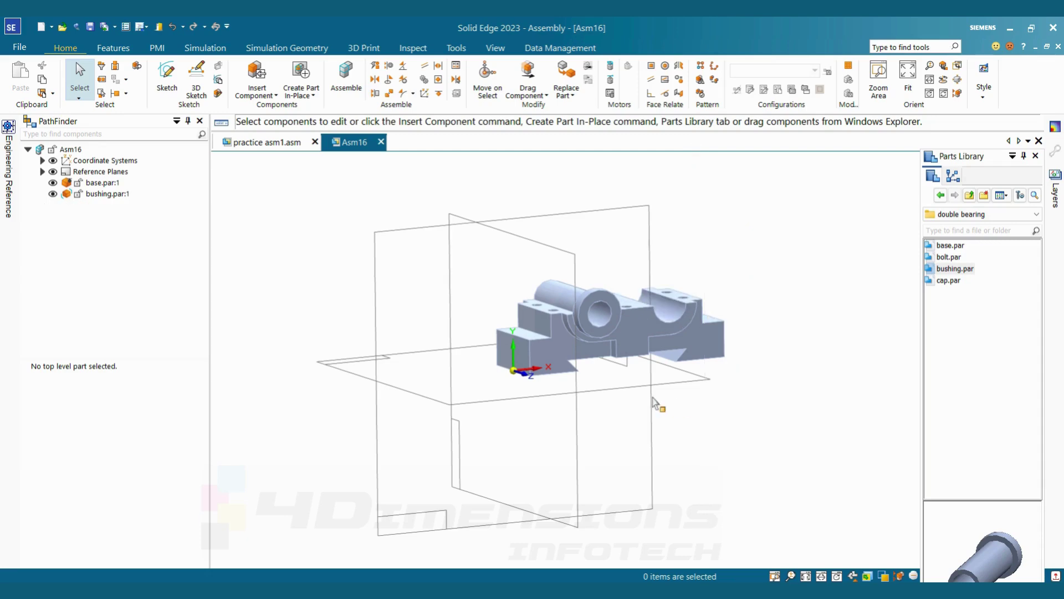
- Repeat Mirror Components for bushing.par:1 across the base's central parallel plane with the Rotate action to fill the second bearing seat
left_click(113, 48)
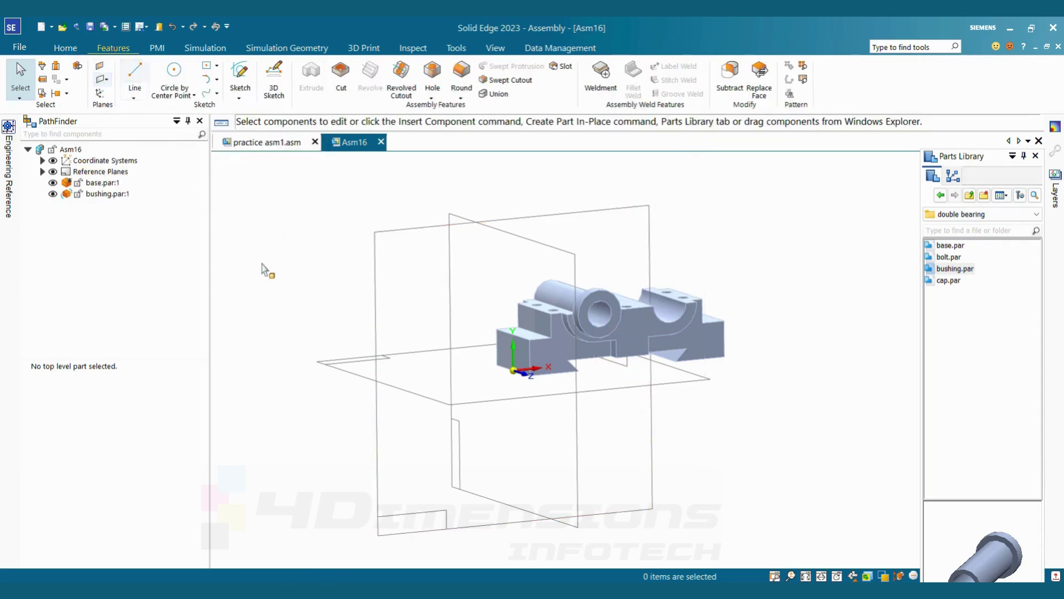
left_click(65, 48)
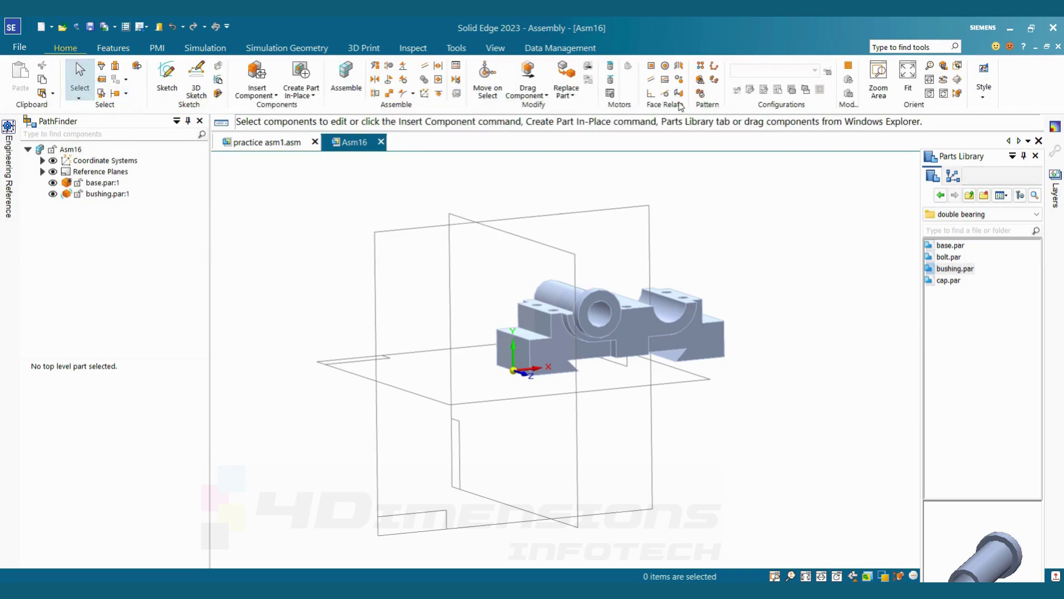
left_click(700, 79)
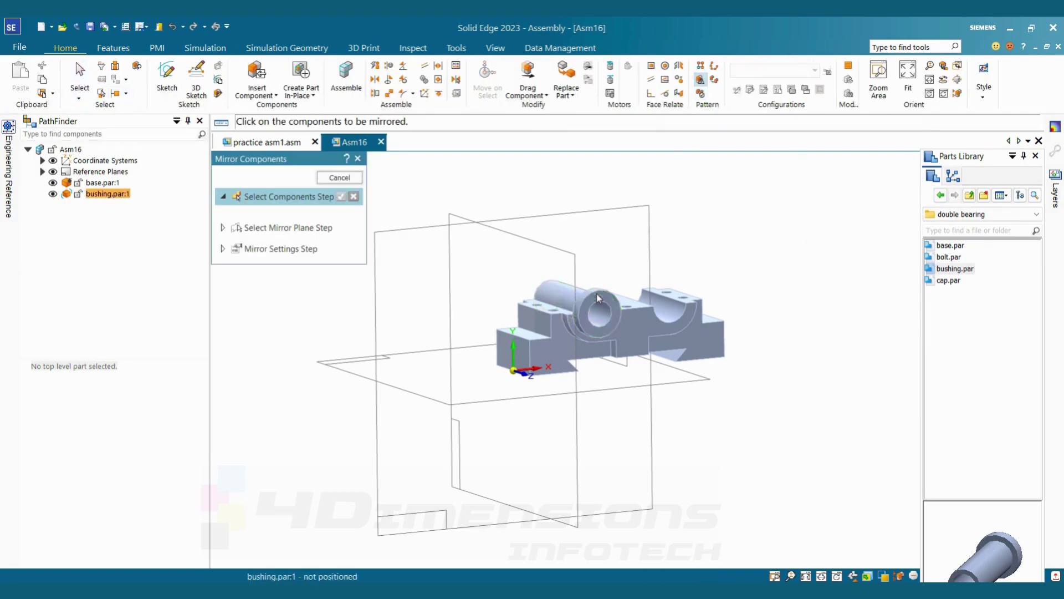
left_click(596, 294)
left_click(341, 196)
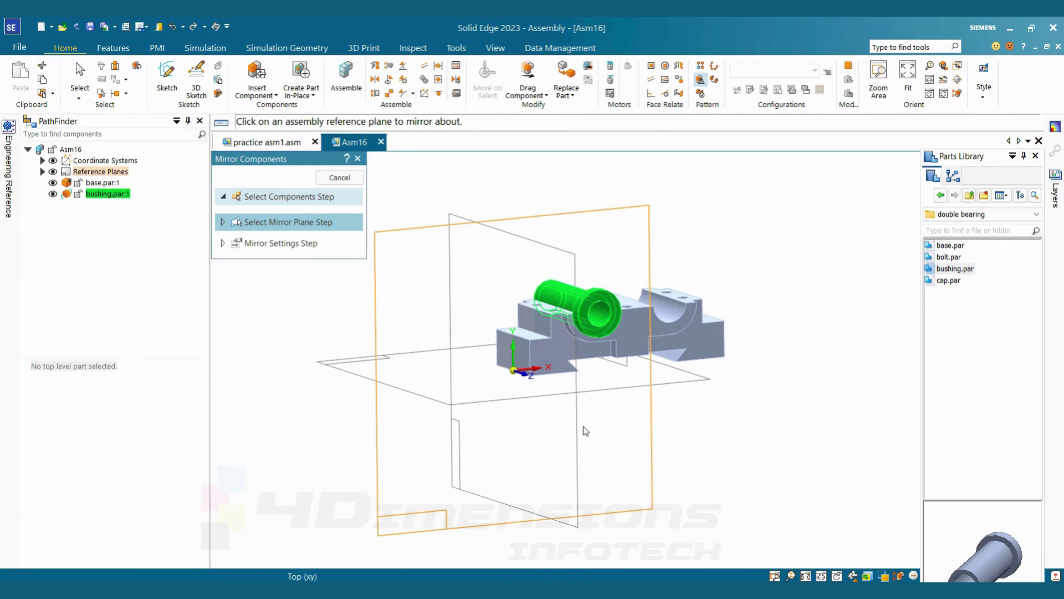
left_click(651, 361)
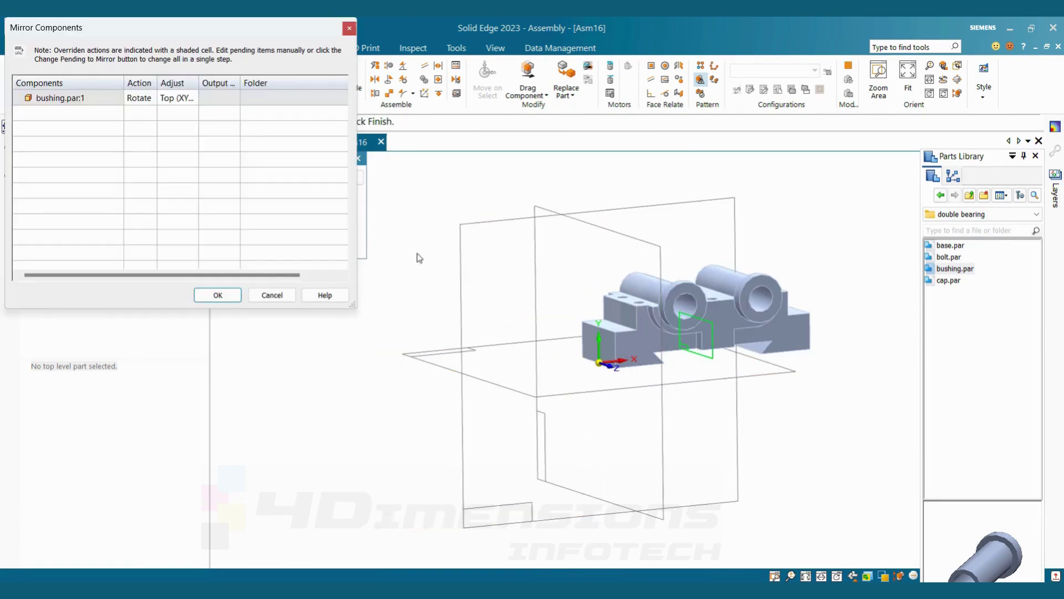
left_click(216, 295)
left_click(338, 177)
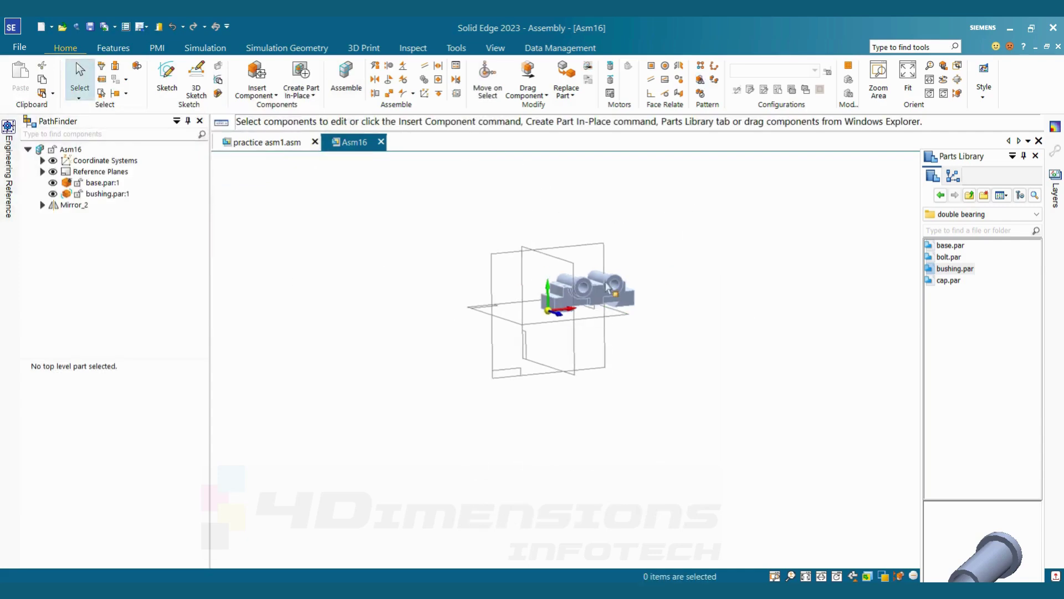
- Insert cap.par from the double bearing folder and leave it unconstrained above the base
middle_click_drag(632, 326, 782, 298)
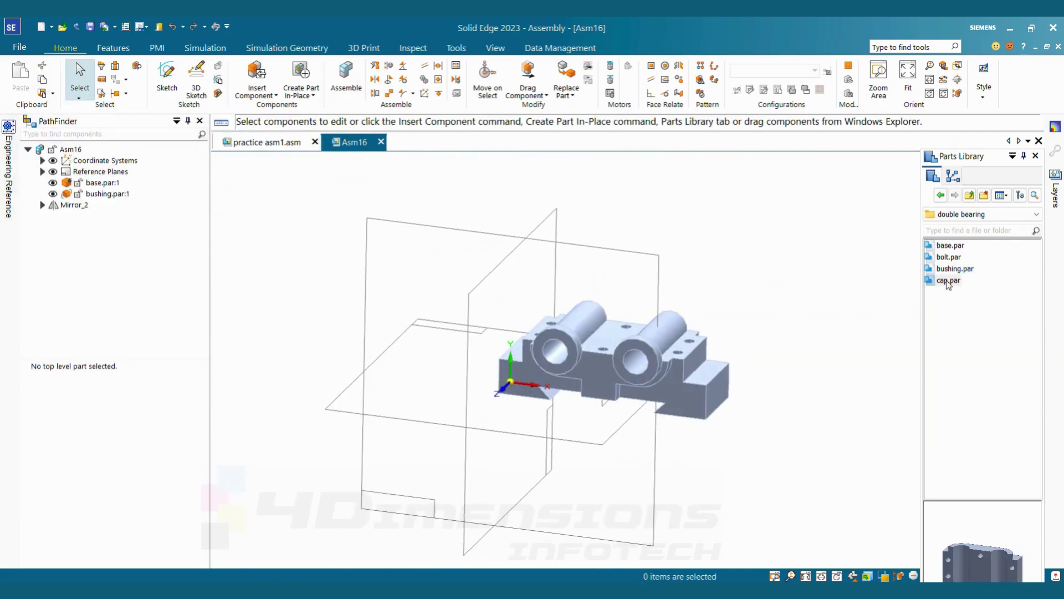
left_click_drag(948, 281, 724, 258)
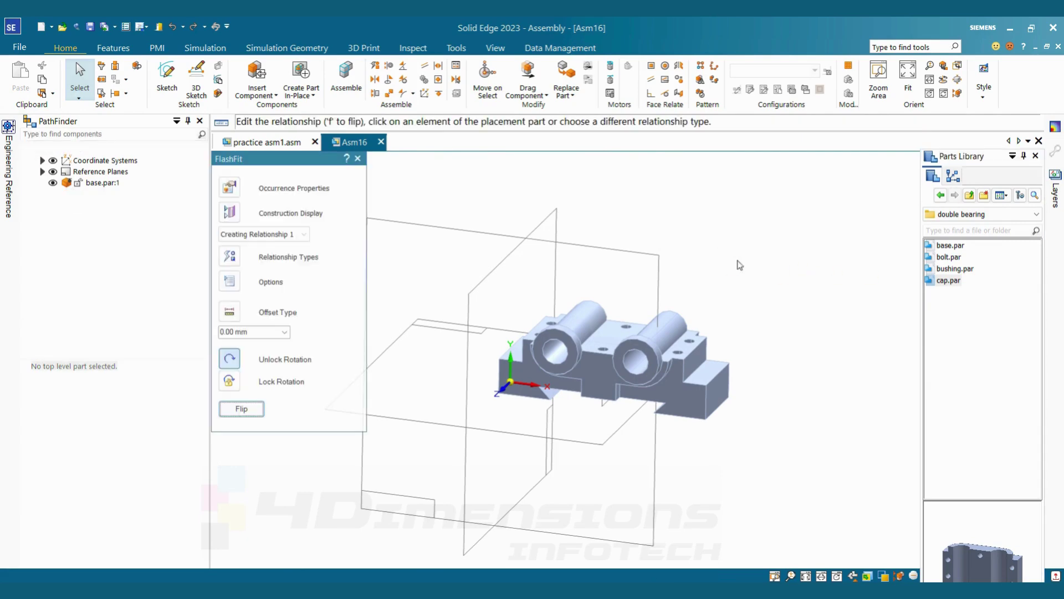
key("Escape")
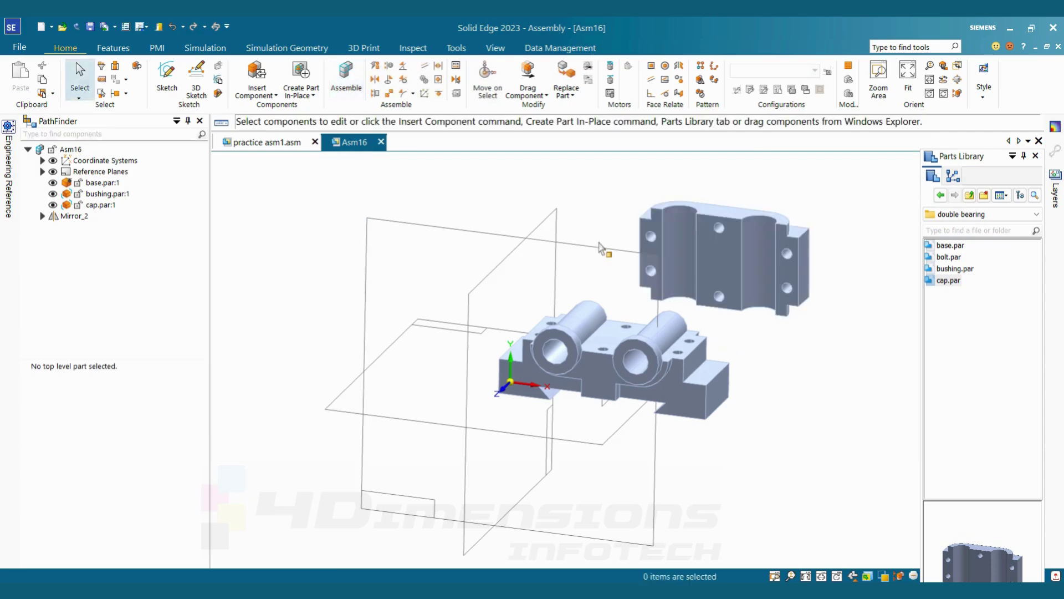
- Turn on Move on Select for repositioning components
middle_click_drag(504, 187, 751, 294)
left_click(750, 294)
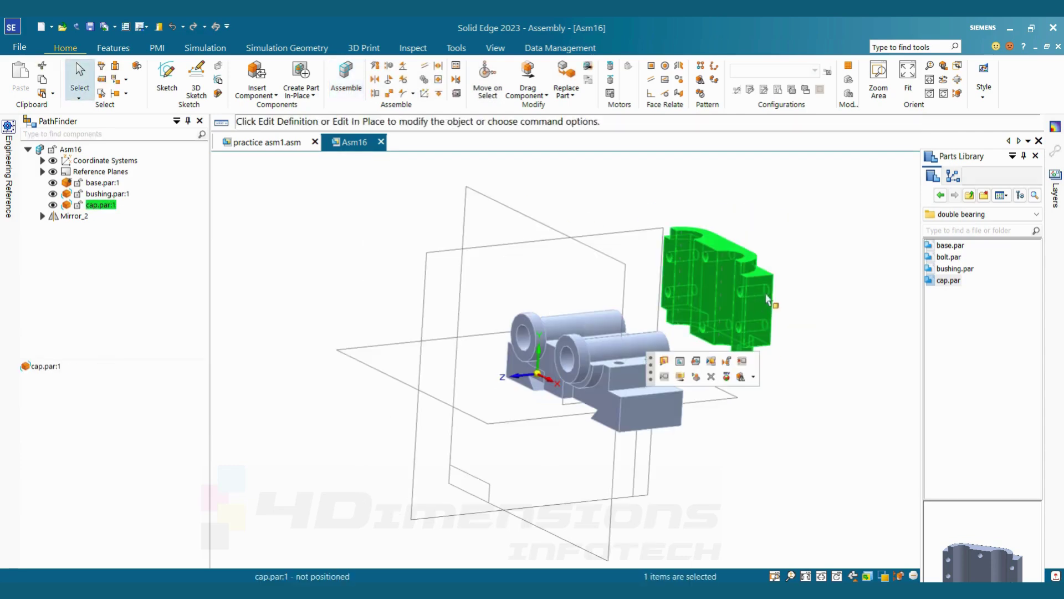
left_click(654, 196)
left_click(488, 80)
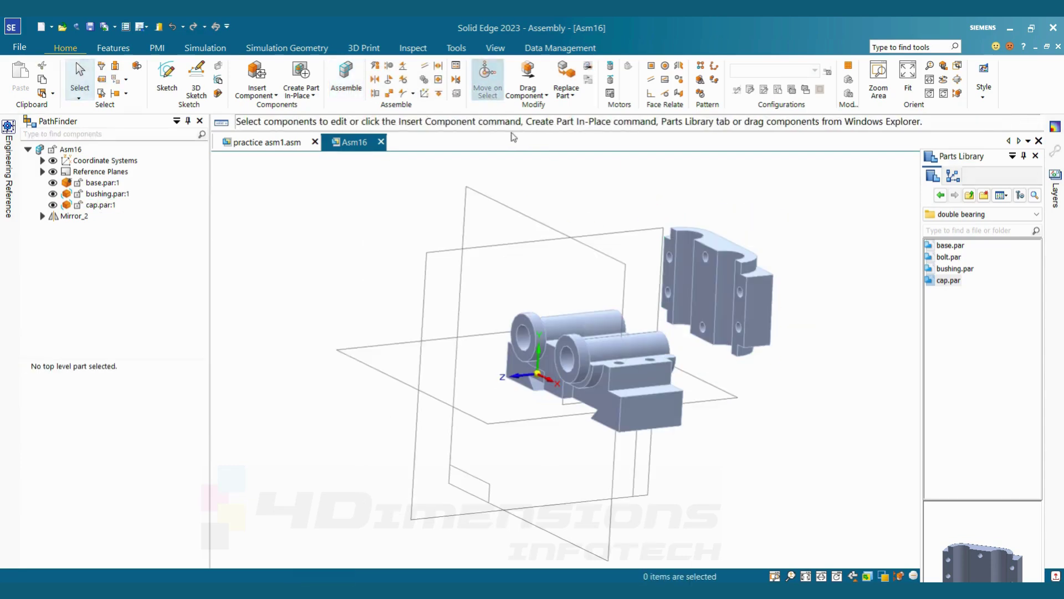
- Try to rotate the cap with the steering wheel placed on its upper end face
left_click(744, 303)
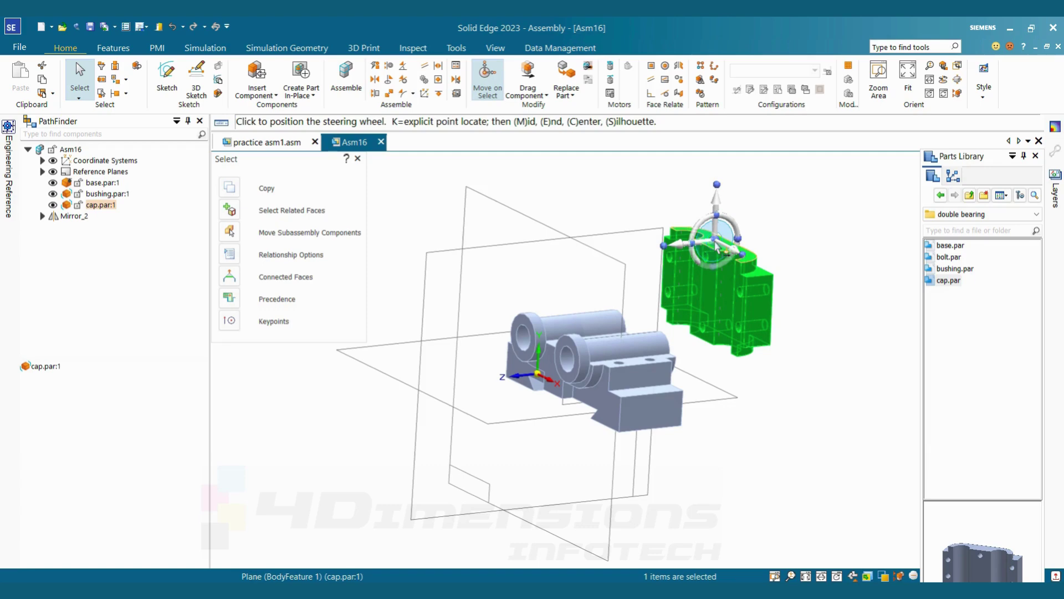
left_click(716, 246)
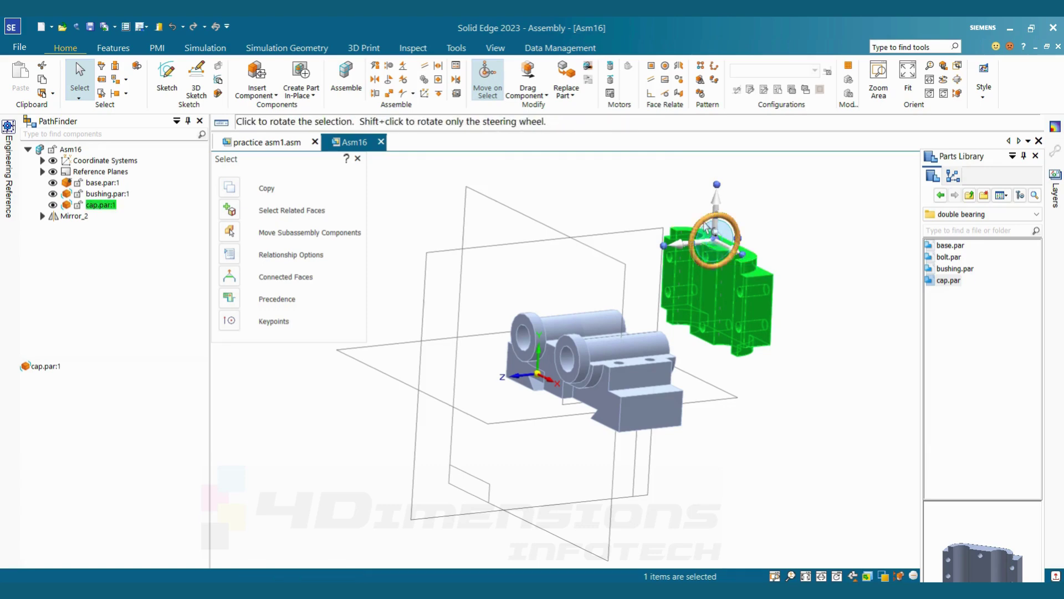
left_click(705, 224)
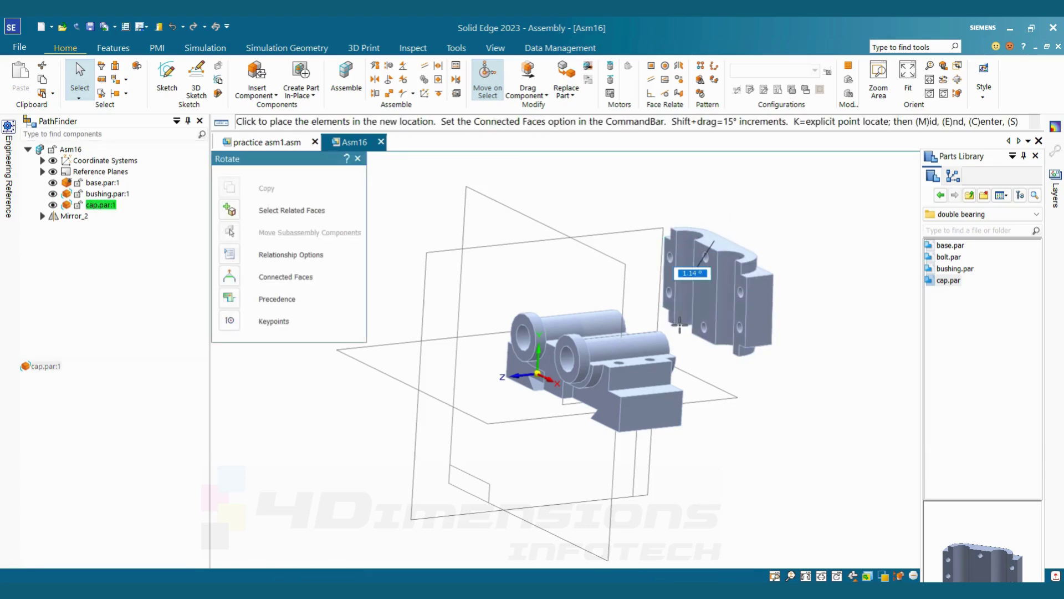
left_click(826, 316)
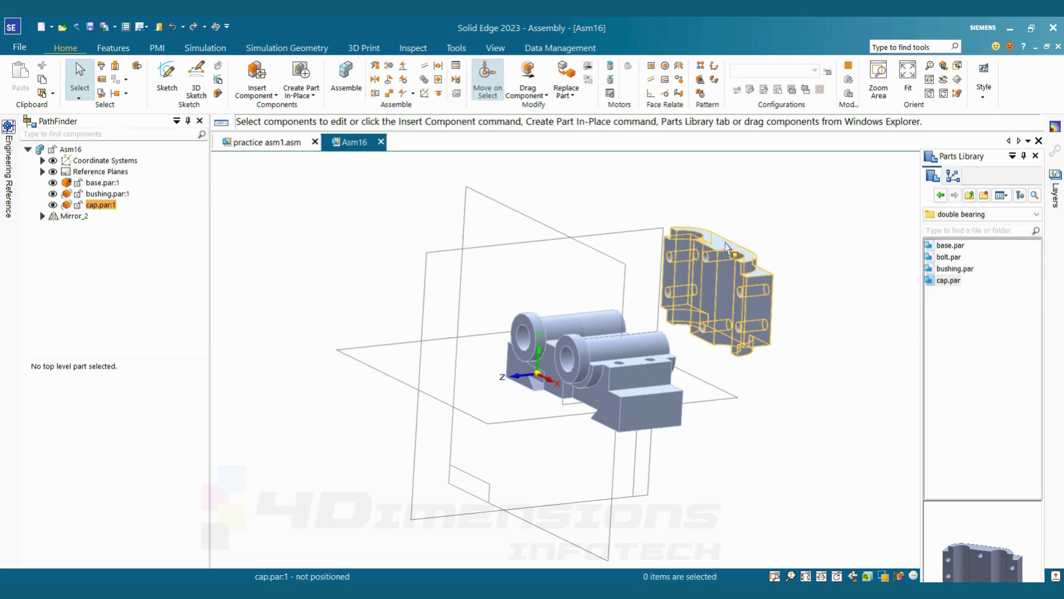
- Rotate the cap freehand about the steering wheel on its end face so its half-round grooves face down toward the base
left_click(732, 261)
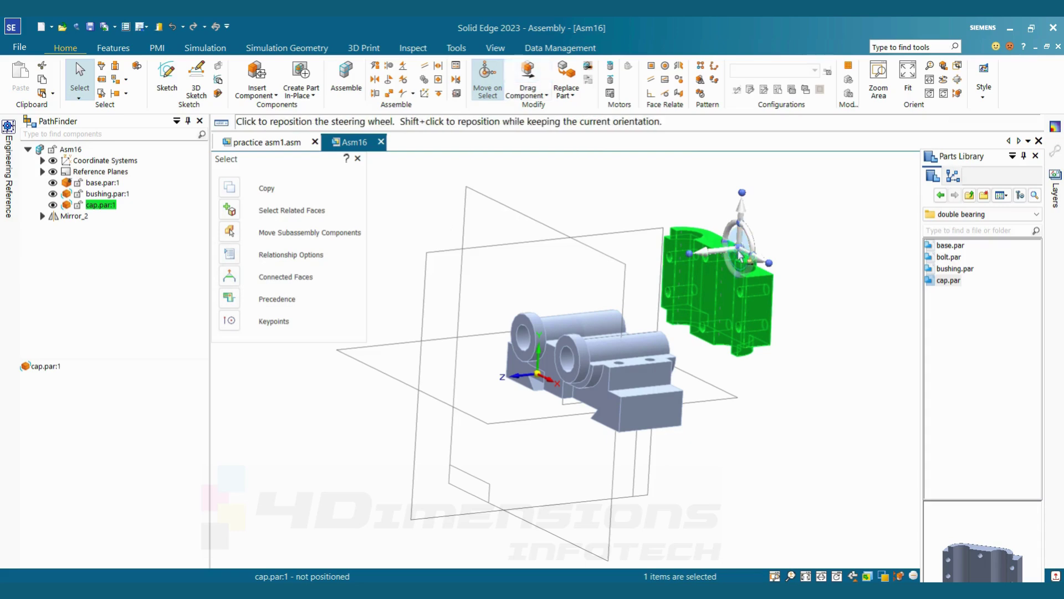
left_click(739, 246)
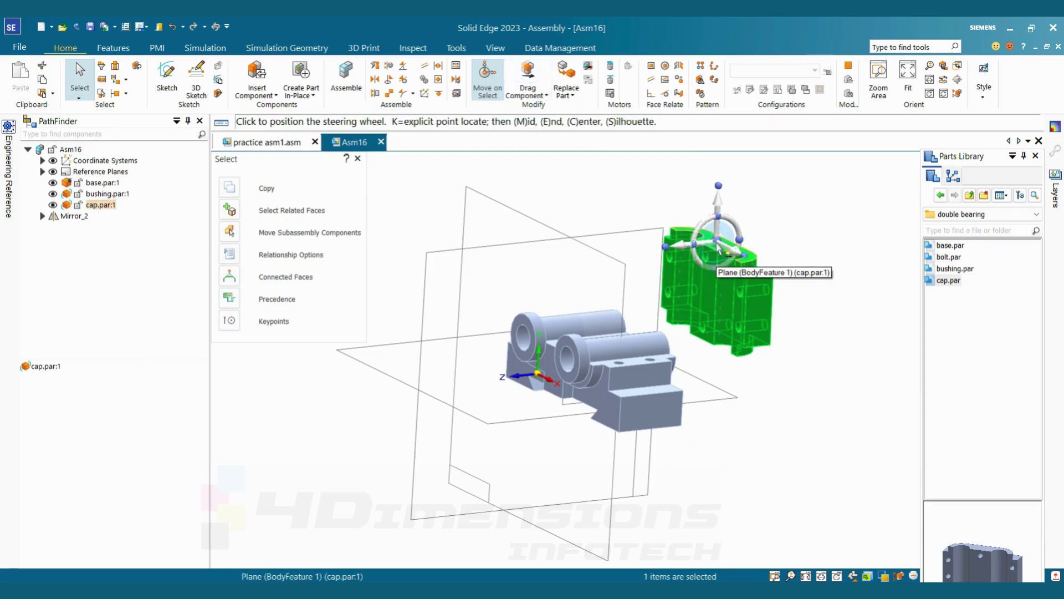
left_click(720, 250)
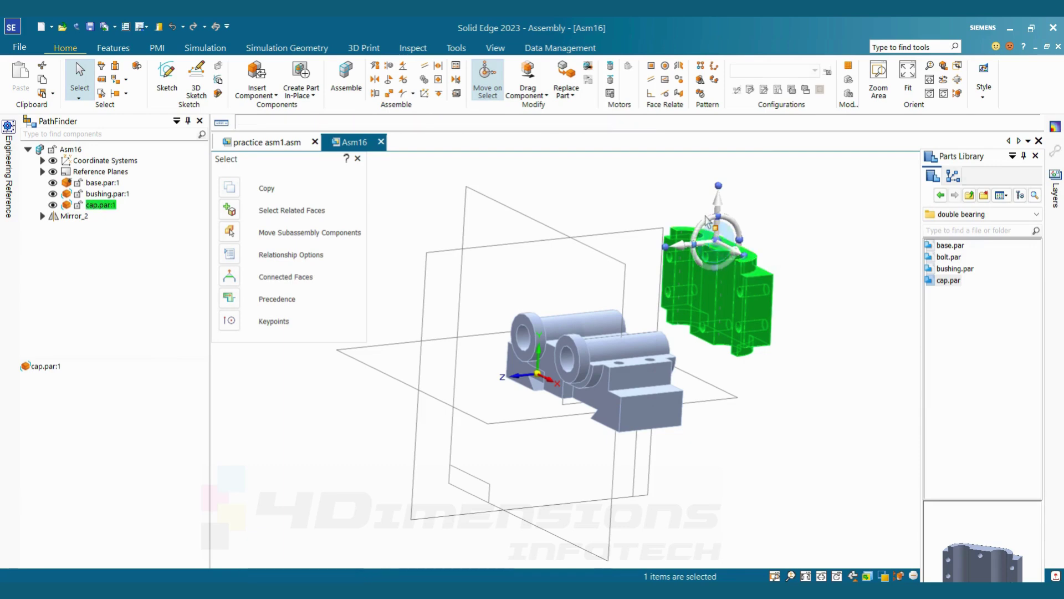
left_click(700, 252)
key("Escape")
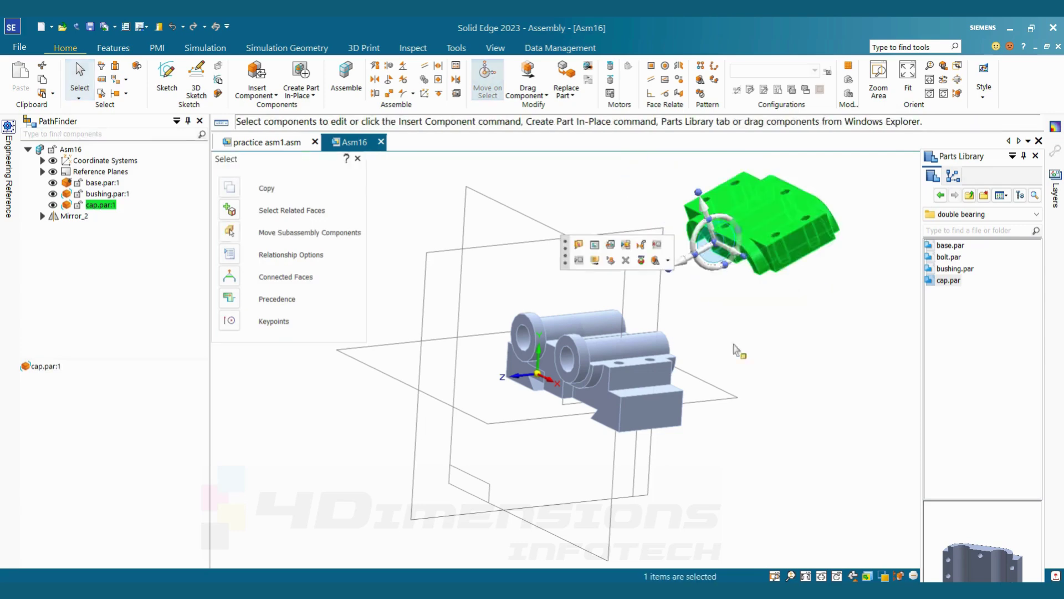
right_click(737, 244)
key("Escape")
left_click(672, 321)
- Axially align the cap's two half-round bores with the original and the mirrored bushing using FlashFit with rotation unlocked
scroll(672, 320, "up", 5)
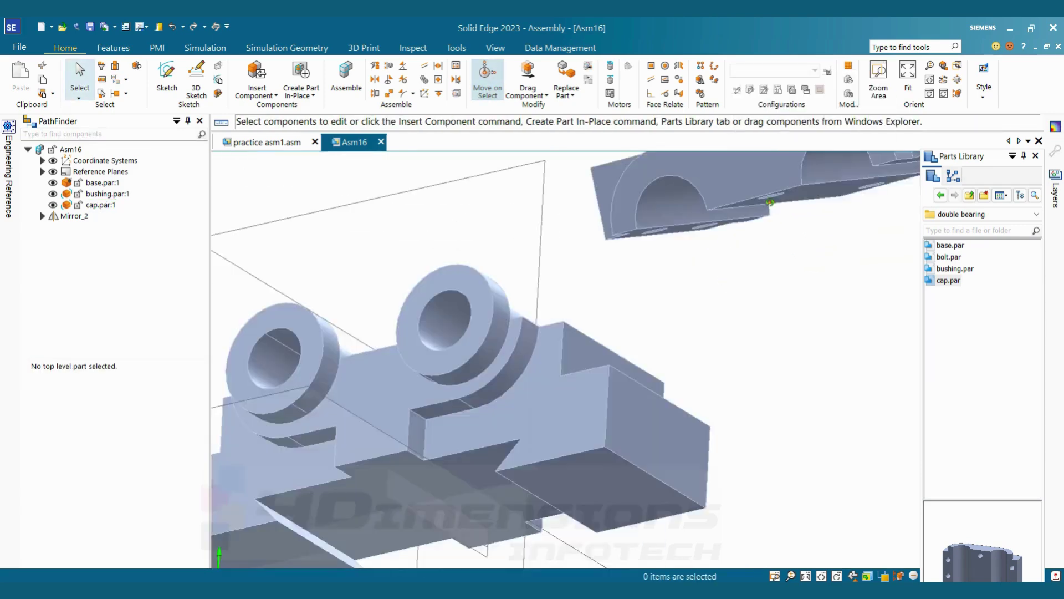
scroll(772, 245, "down", 4)
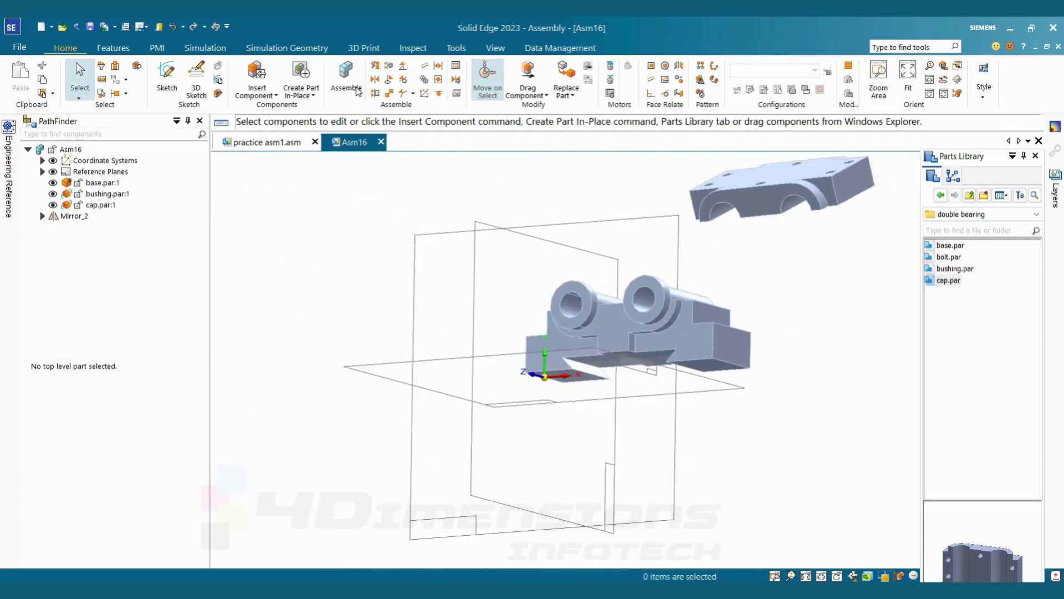
left_click(357, 91)
left_click(722, 214)
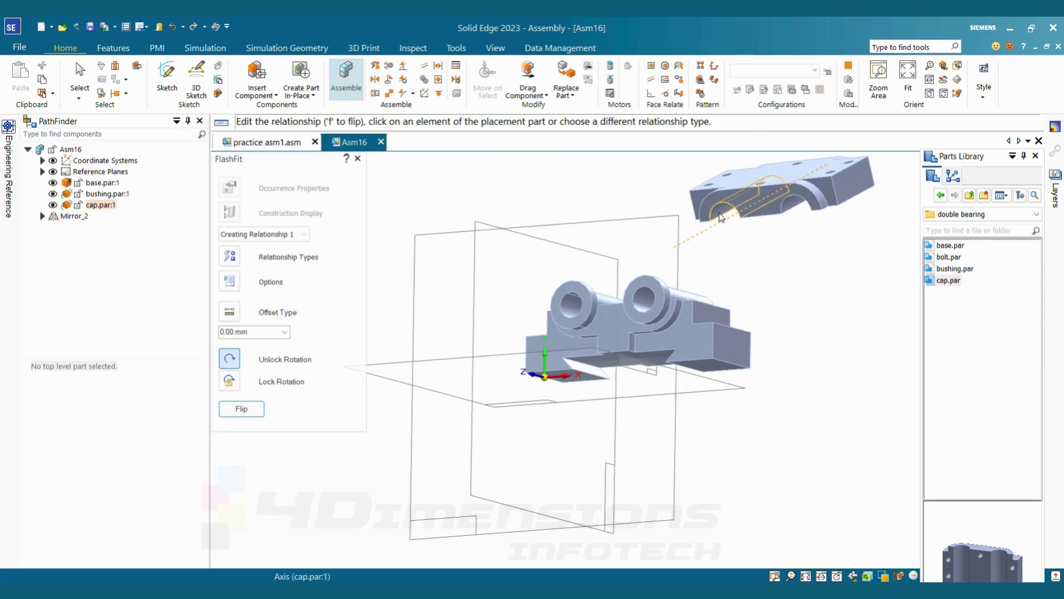
left_click(721, 217)
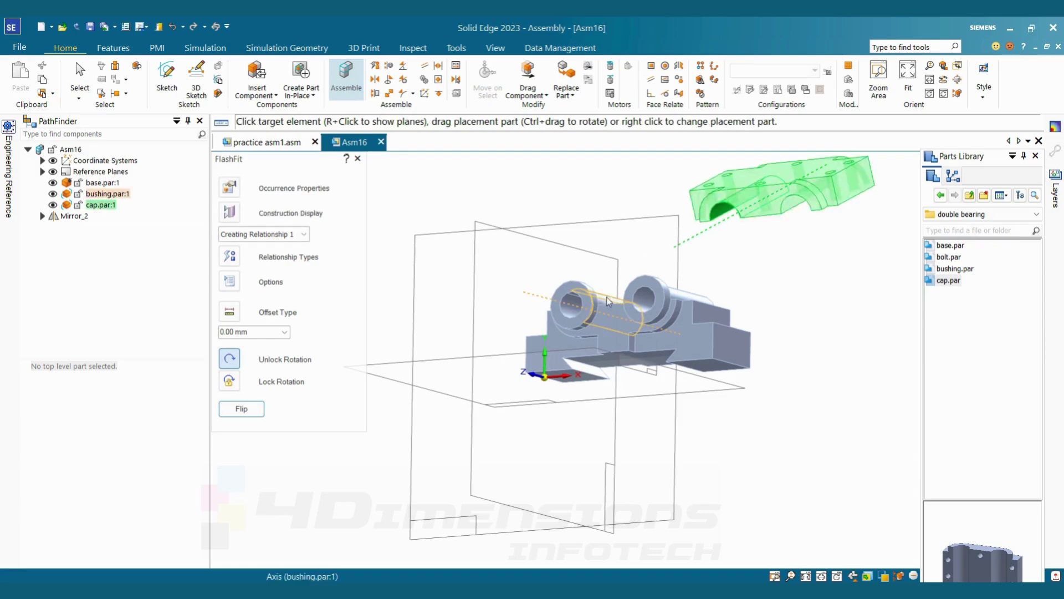
left_click(593, 309)
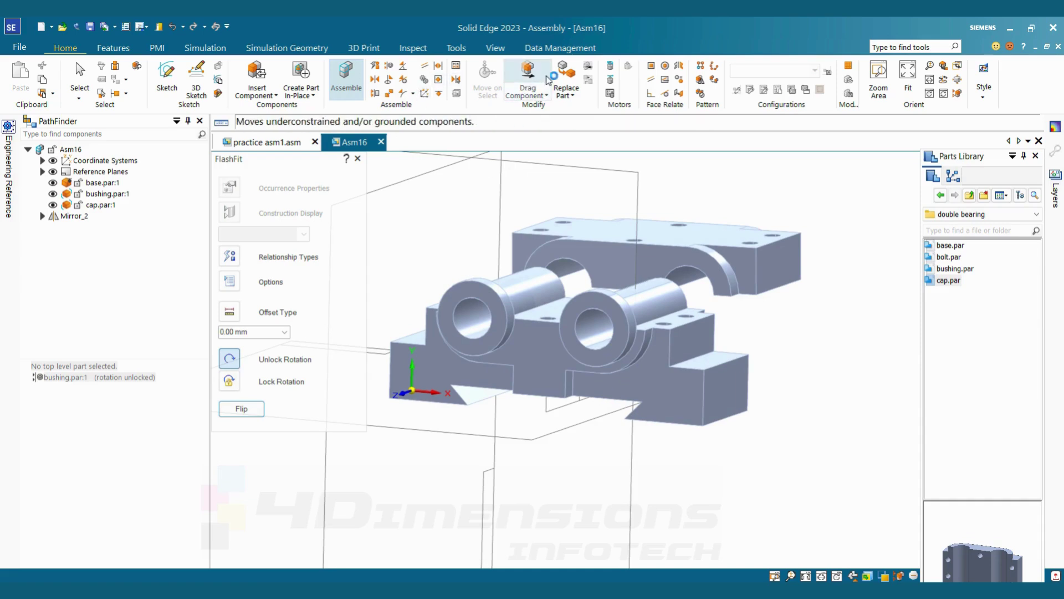
left_click(663, 297)
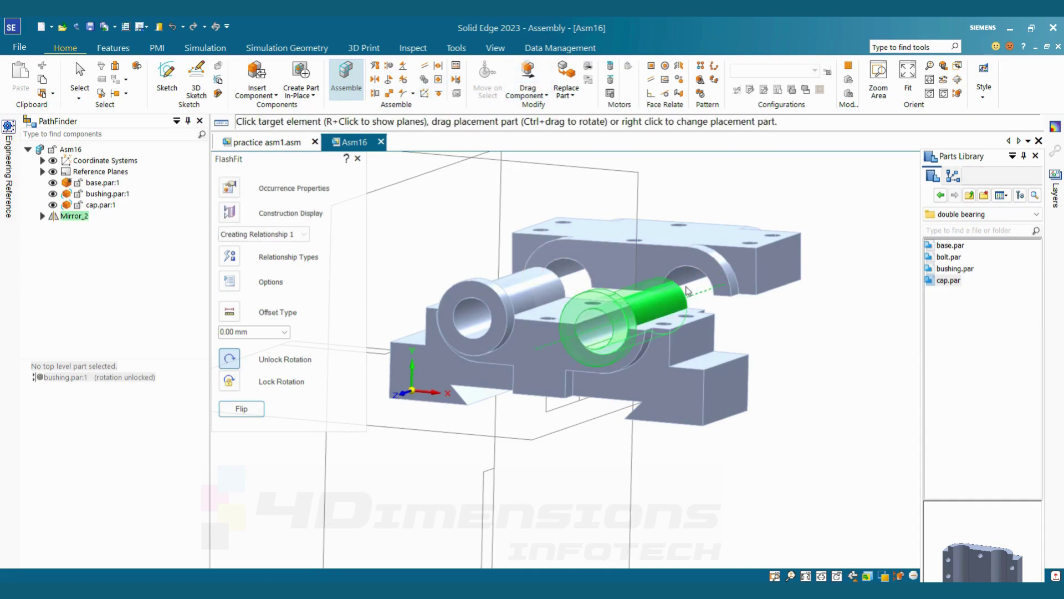
left_click(688, 273)
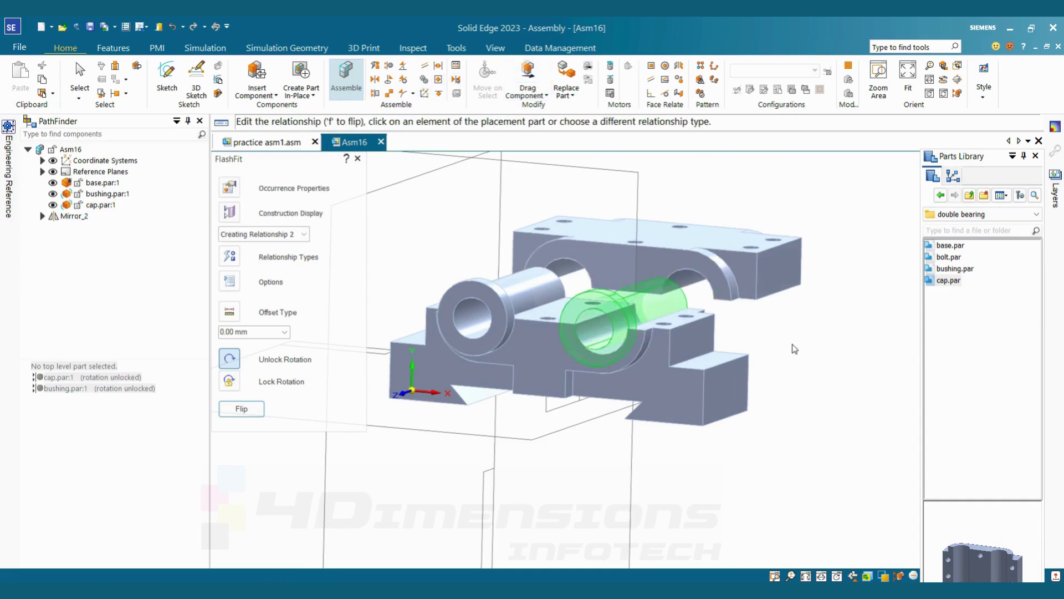
- Finish positioning the cap with FlashFit by planar aligning its front face to the base's front face with a 0.00 mm offset
left_click(657, 363)
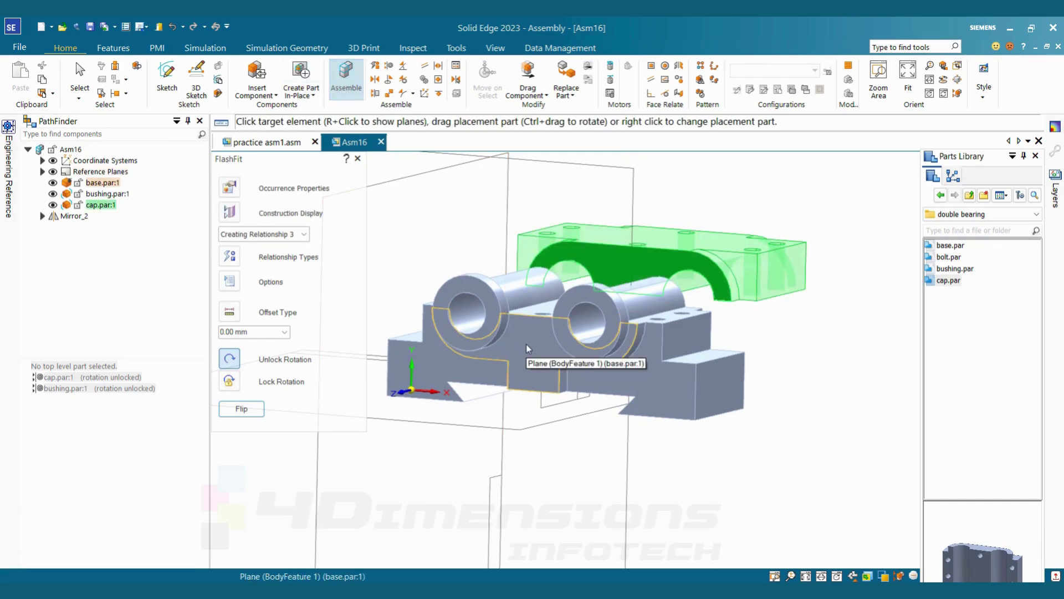
left_click(376, 73)
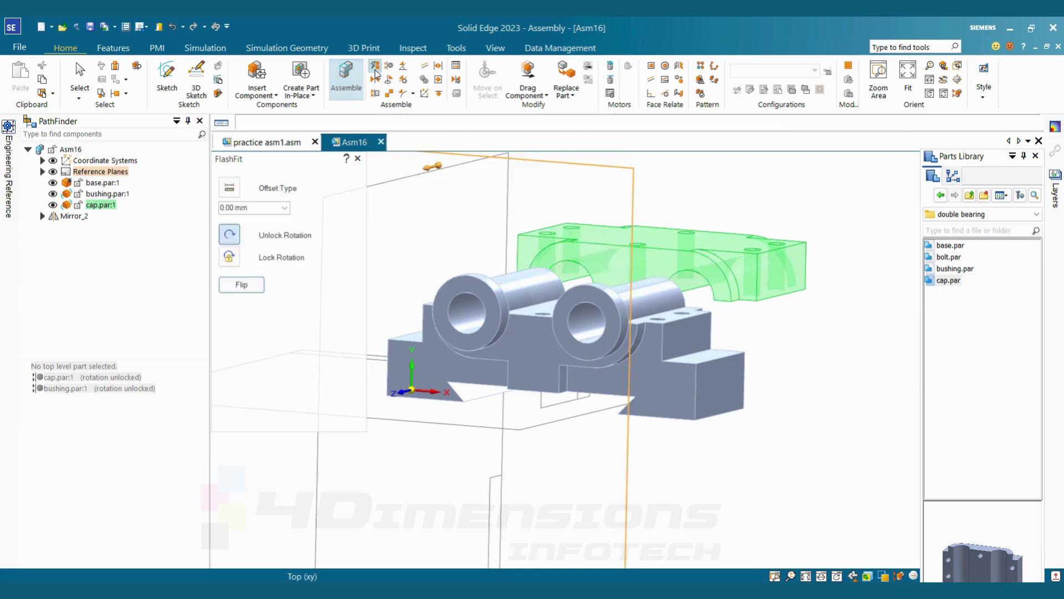
left_click(660, 272)
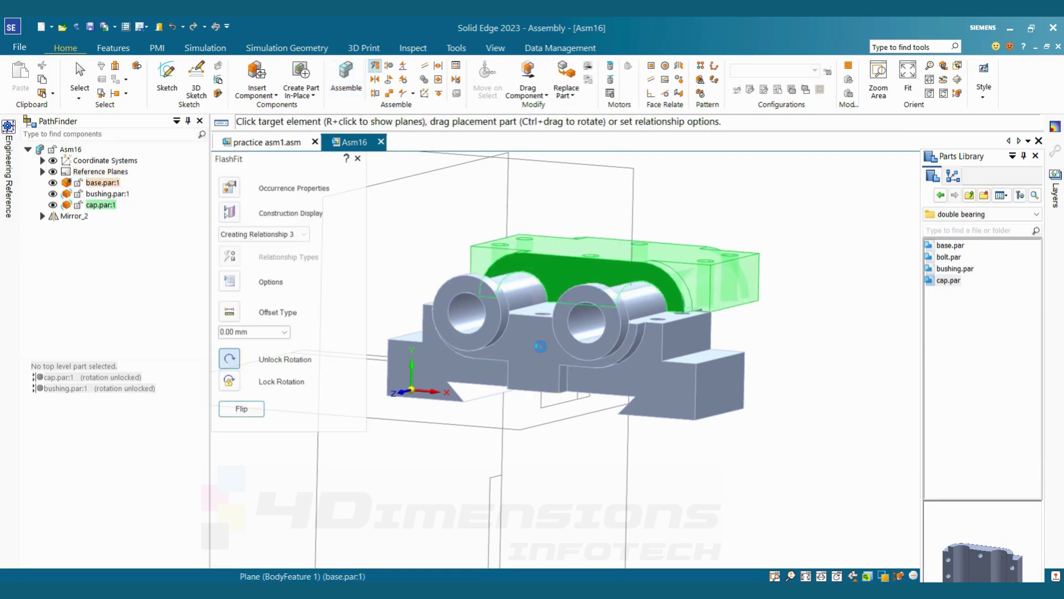
left_click(542, 351)
right_click(810, 278)
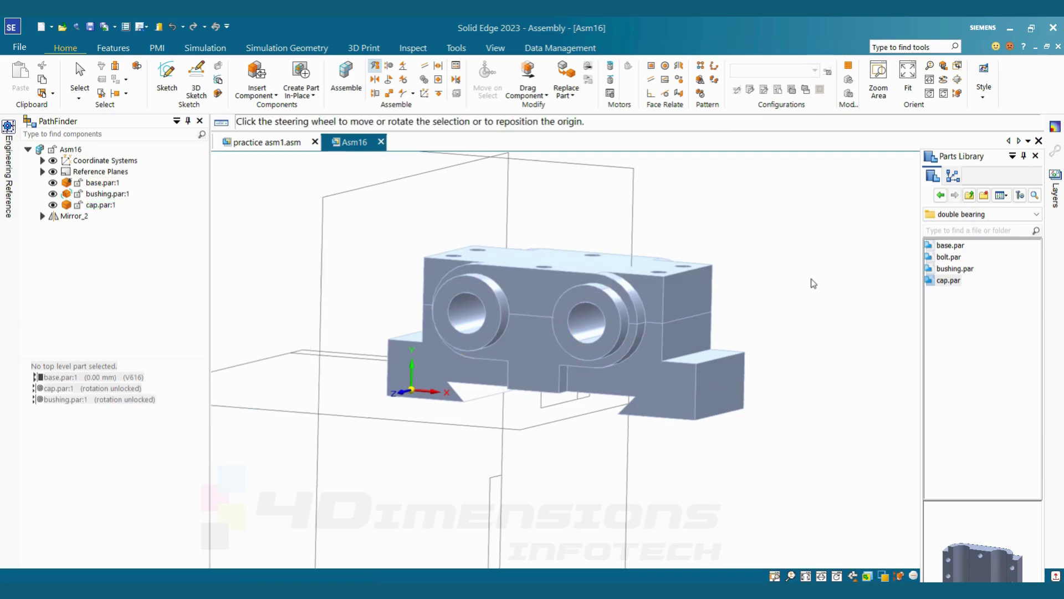
scroll(816, 271, "down", 3)
right_click(774, 292)
key("Escape")
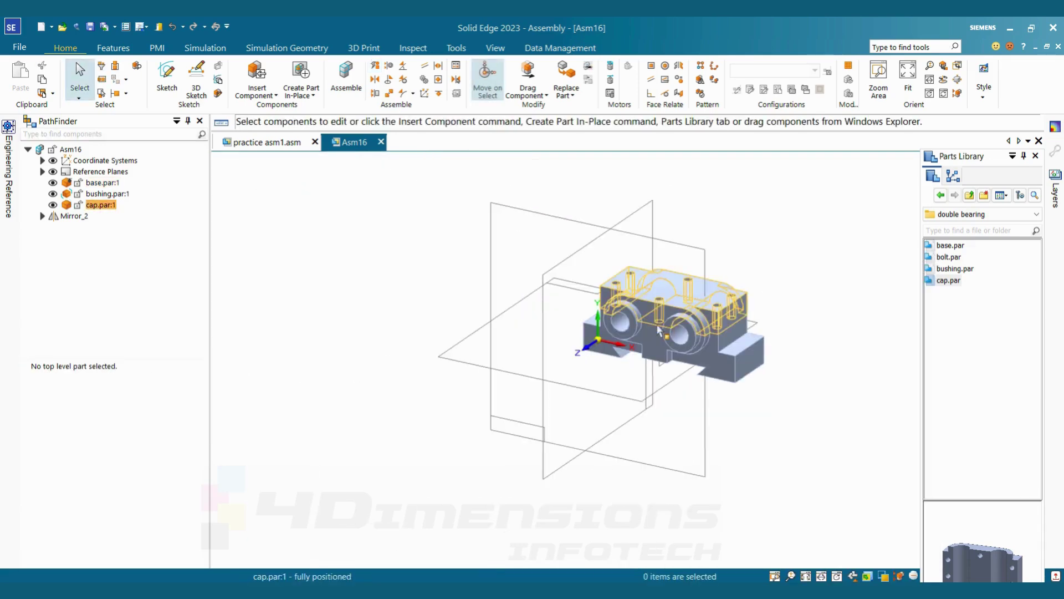
- Add bolt.par from the double bearing folder to the assembly, placing it freely beside the cap
scroll(748, 328, "up", 3)
scroll(825, 319, "down", 3)
scroll(825, 321, "up", 4)
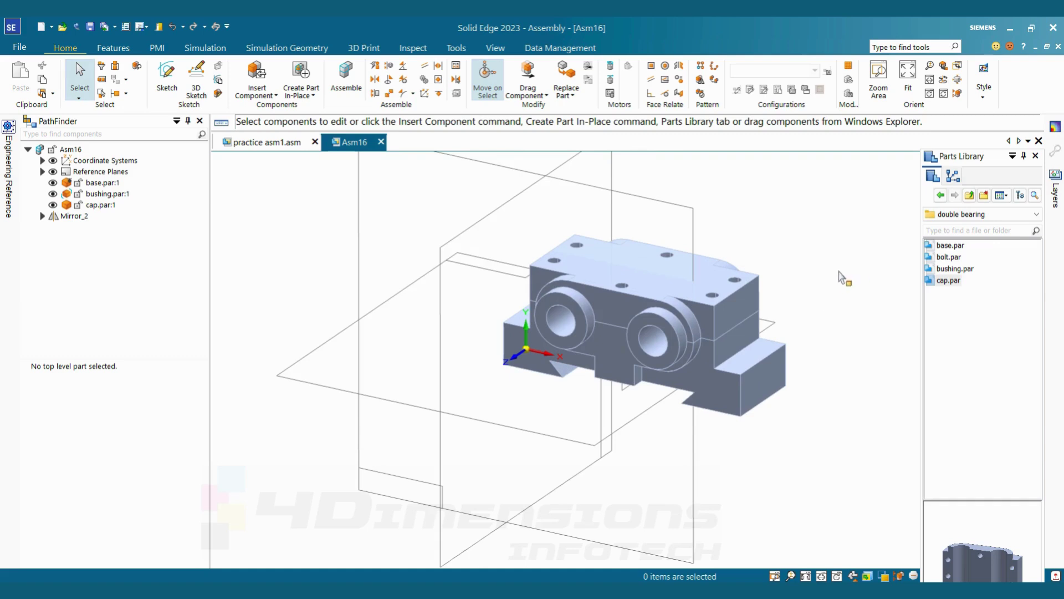
scroll(841, 280, "down", 2)
scroll(836, 278, "up", 3)
scroll(836, 277, "down", 1)
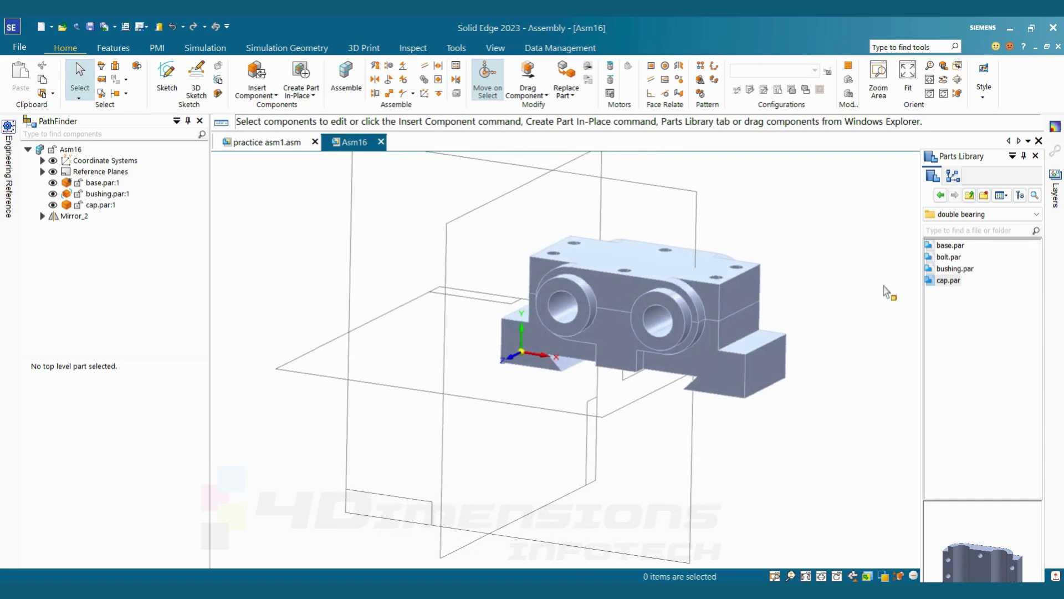
left_click_drag(947, 258, 808, 238)
key("Escape")
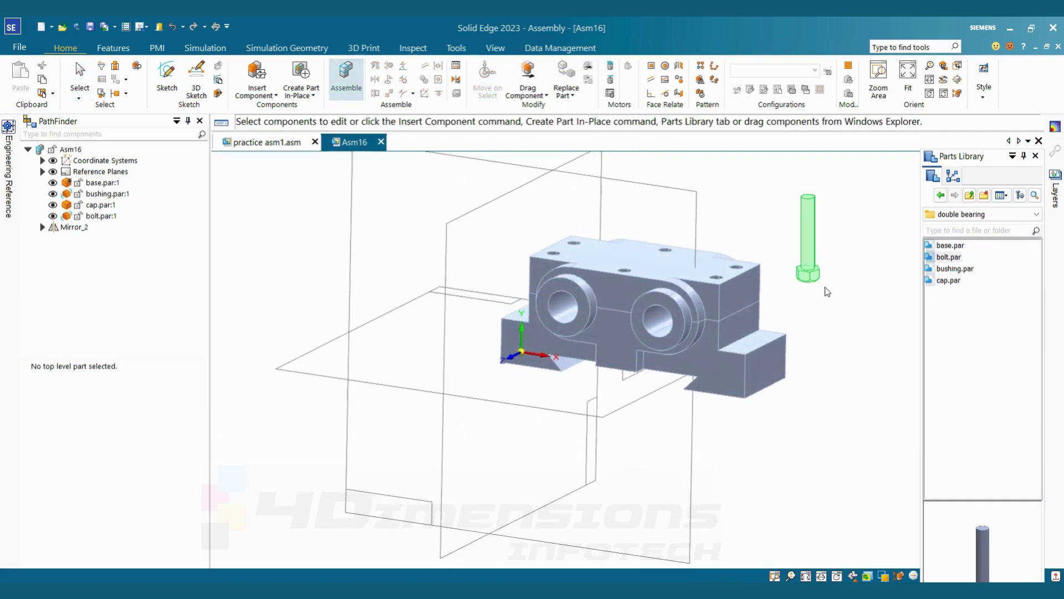
scroll(826, 317, "down", 2)
scroll(818, 329, "up", 2)
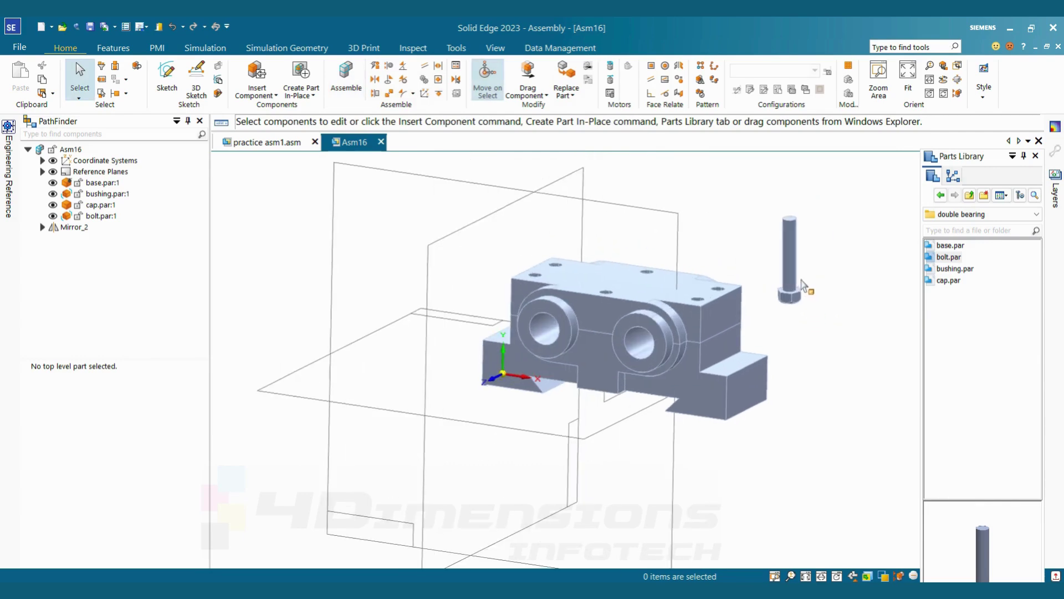
- Insert the bolt into the cap's front middle hole, seating the underside of its head on the cap's upper face with 0.00 mm offset
left_click(391, 84)
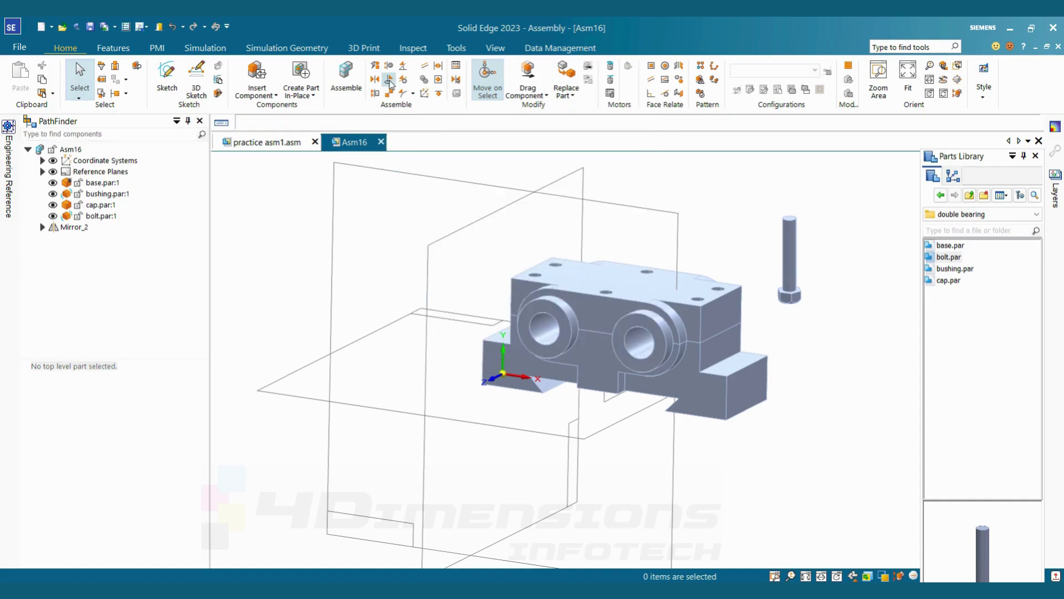
left_click(793, 249)
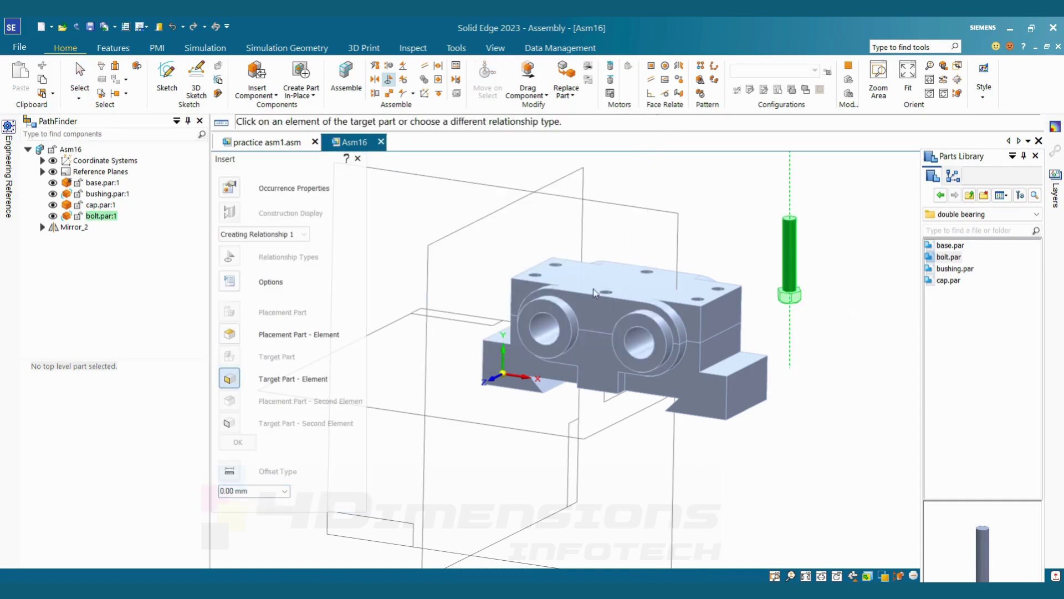
scroll(646, 294, "up", 6)
left_click(639, 301)
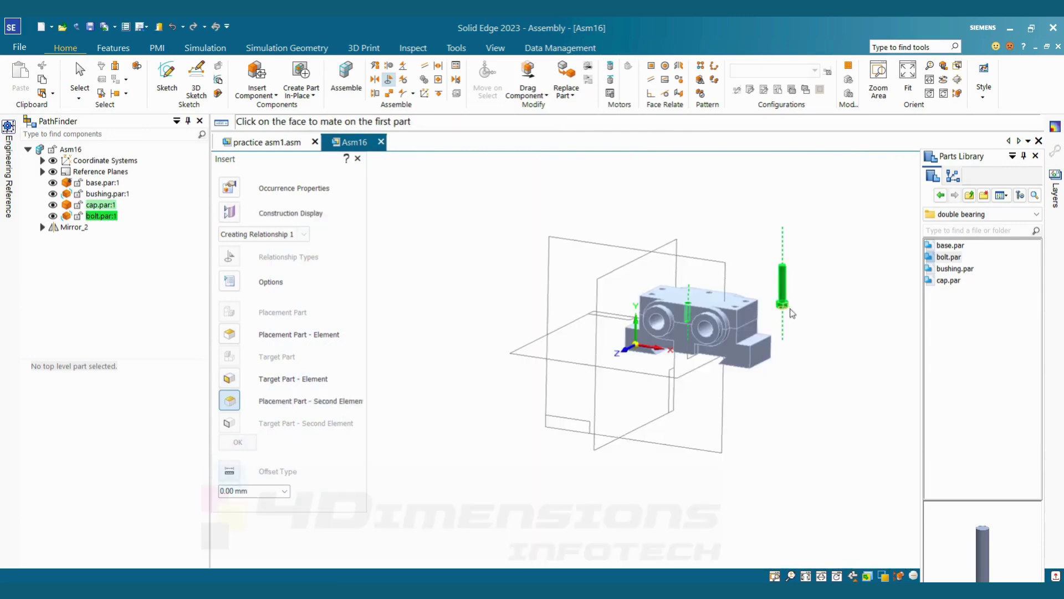
scroll(781, 305, "up", 6)
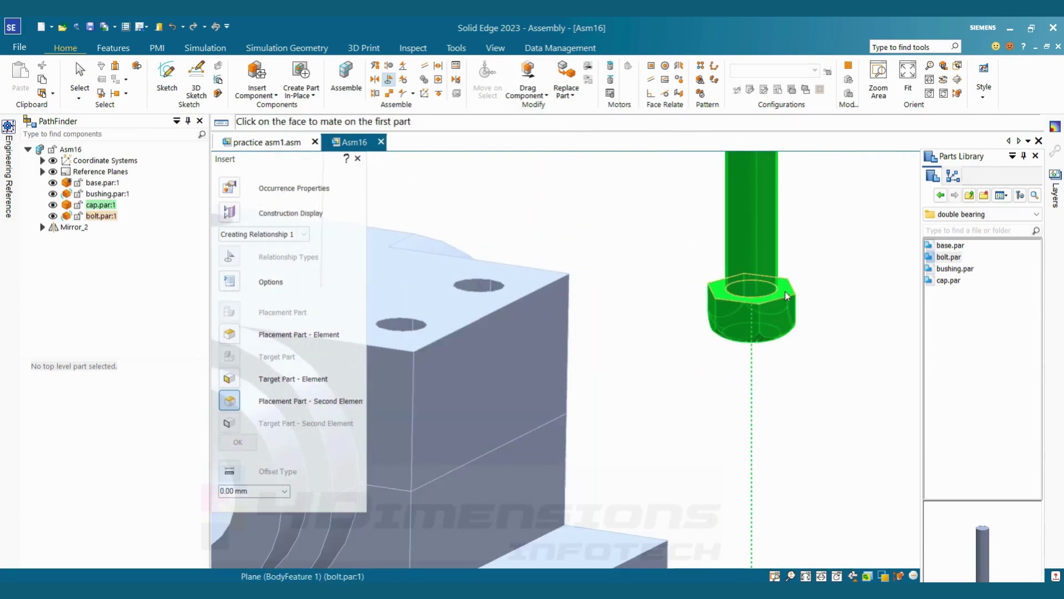
left_click(785, 302)
left_click(569, 339)
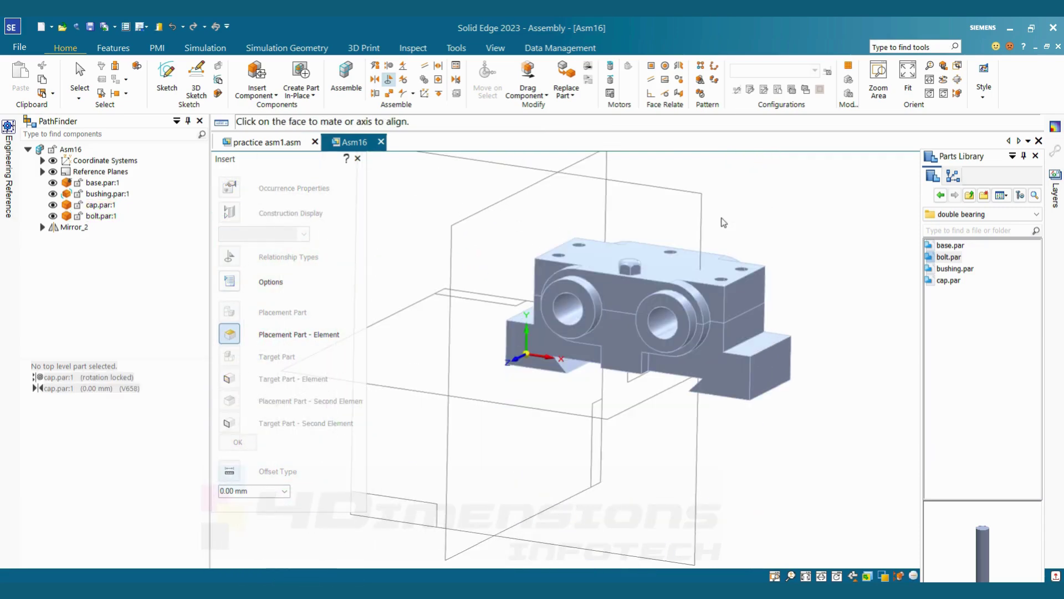
left_click(630, 267)
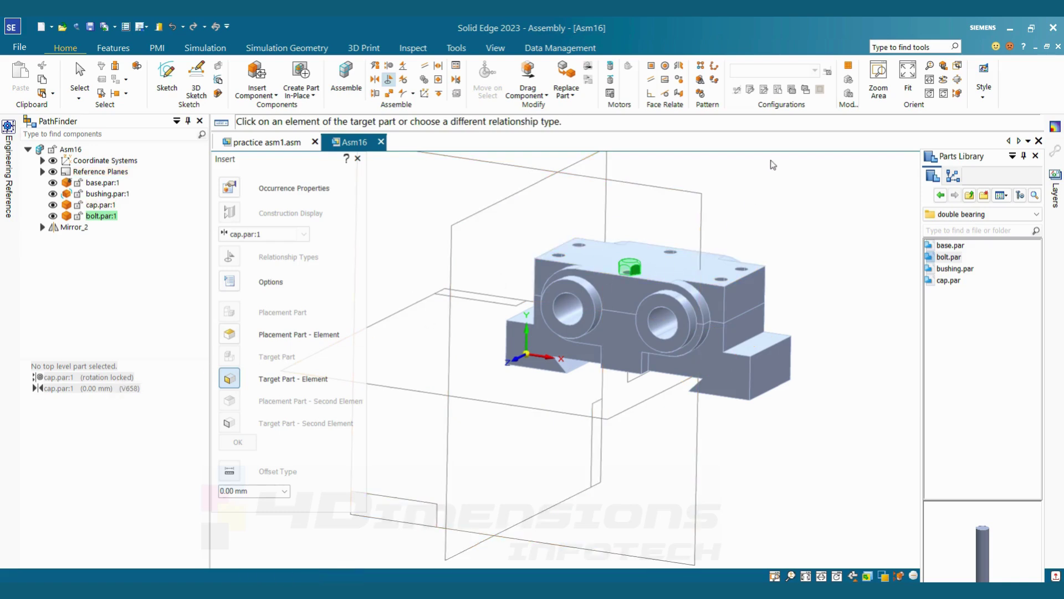
scroll(783, 238, "down", 2)
scroll(792, 212, "up", 2)
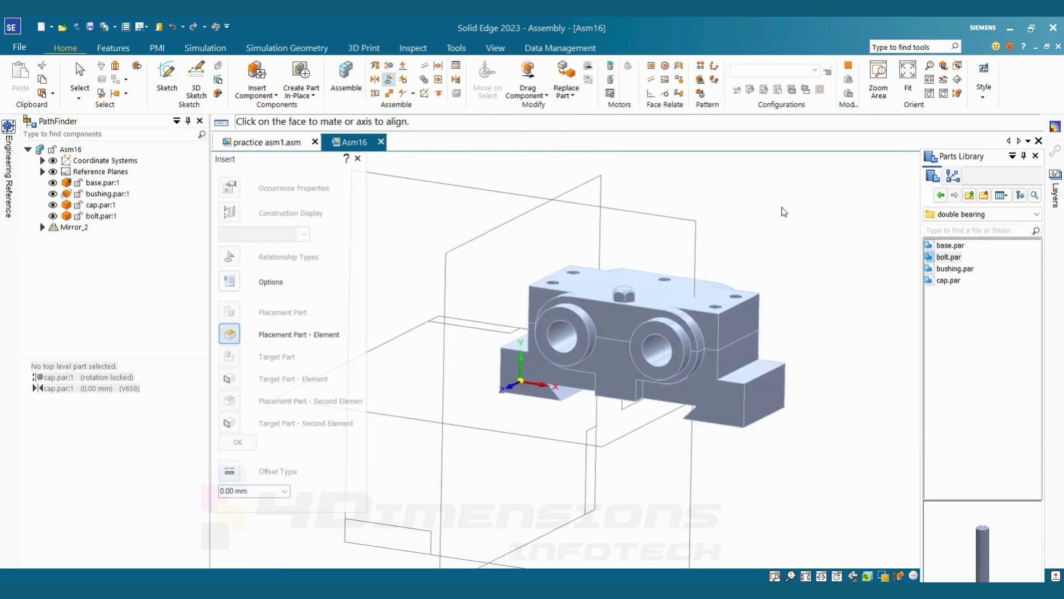
left_click(627, 297)
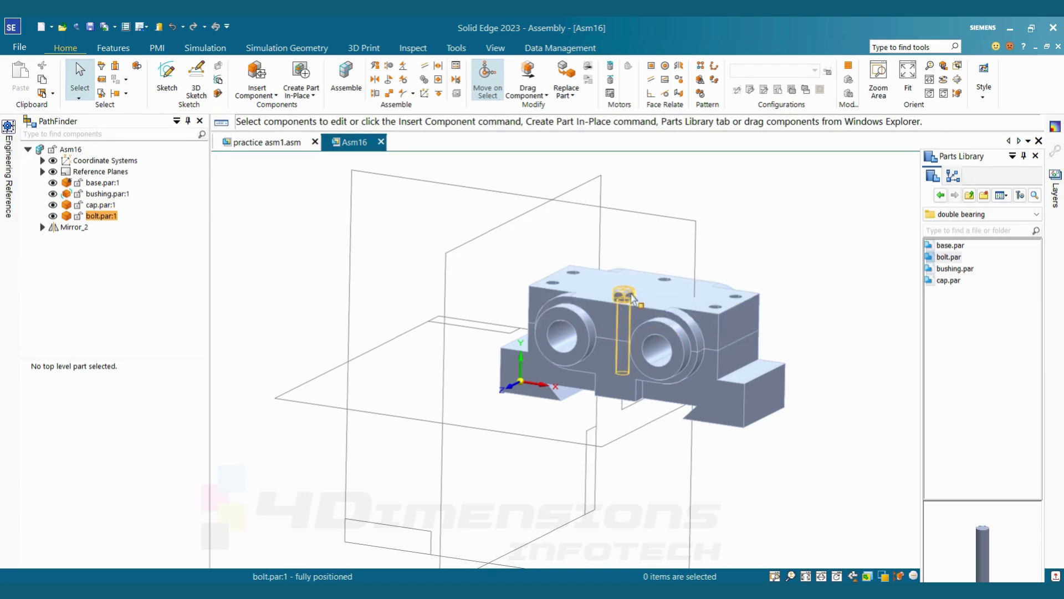
scroll(737, 245, "up", 2)
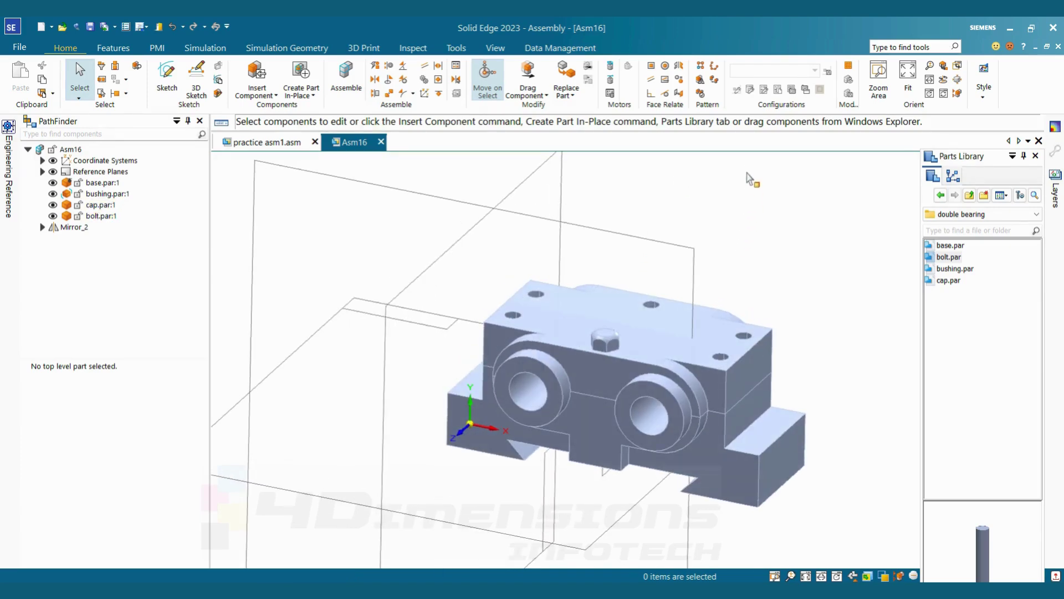
left_click(716, 83)
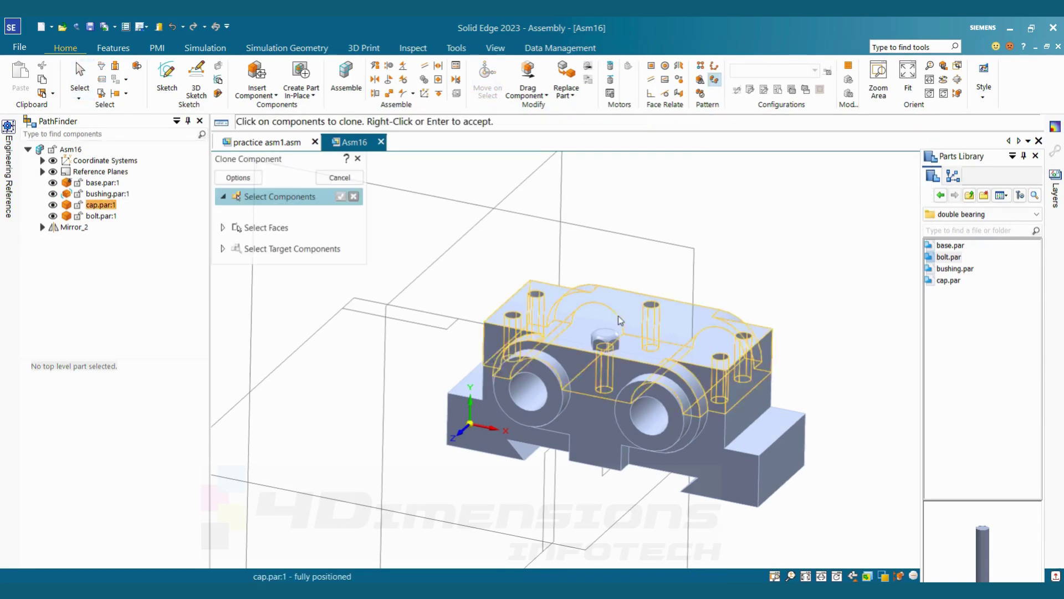
key("Escape")
scroll(727, 293, "up", 2)
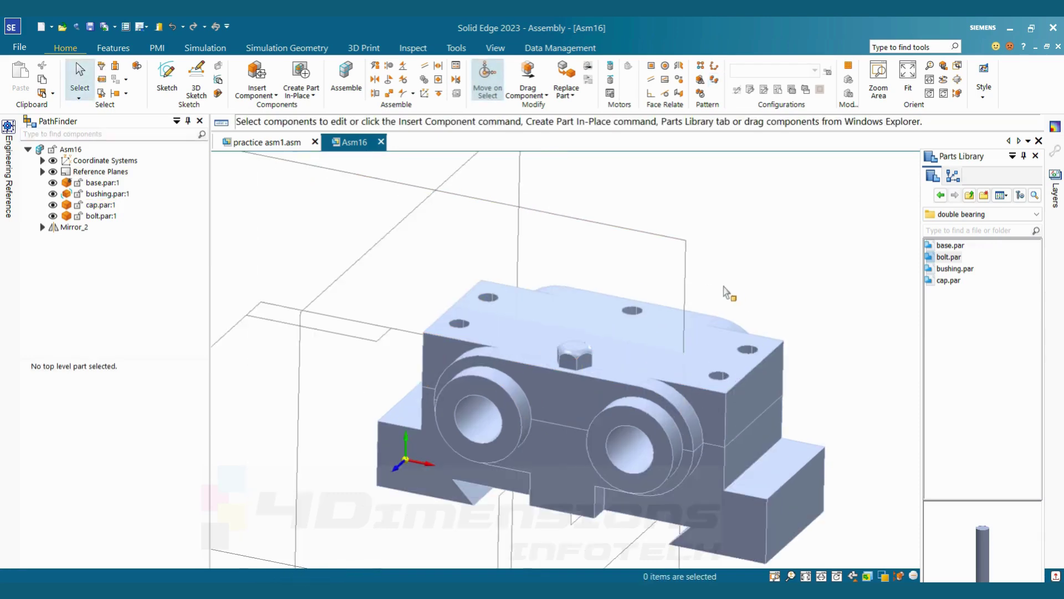
- Clone the bolt with Clone Component, using the cylindrical face of its hole in the cap as the reference geometry
middle_click_drag(726, 292, 641, 330)
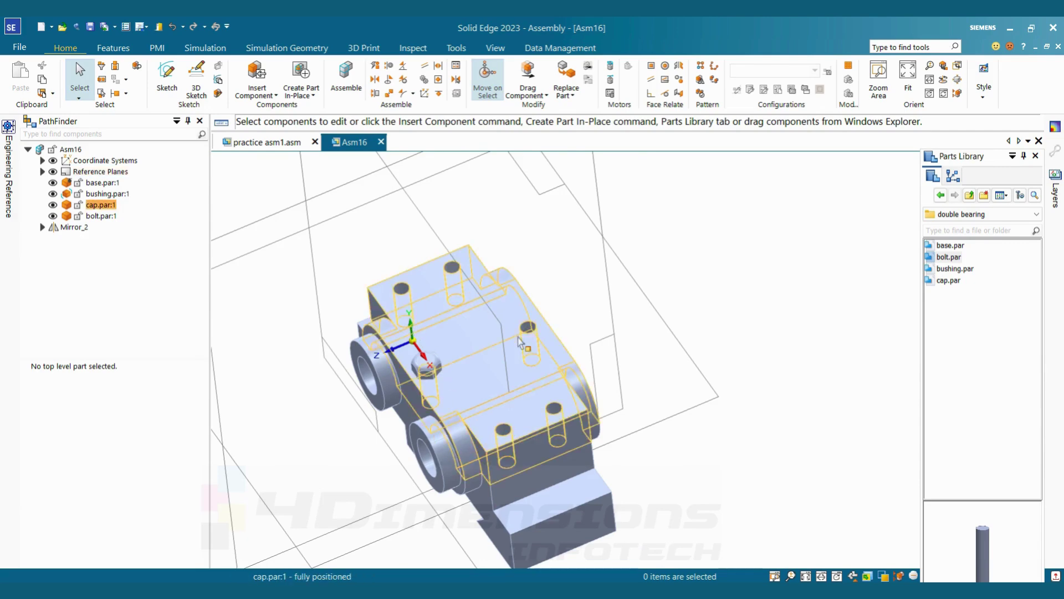
middle_click_drag(382, 308, 748, 202)
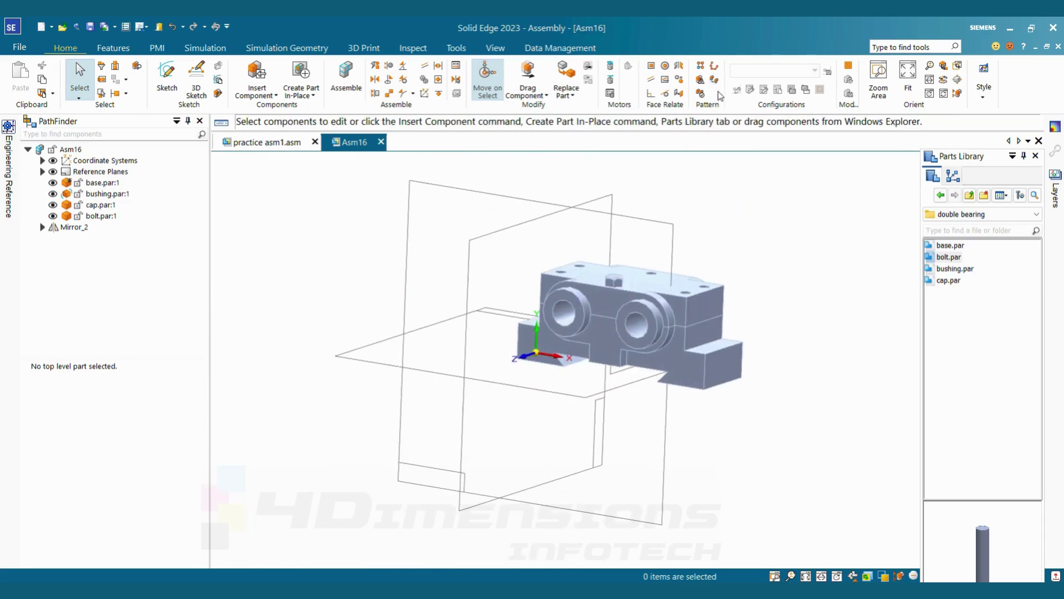
scroll(657, 278, "up", 3)
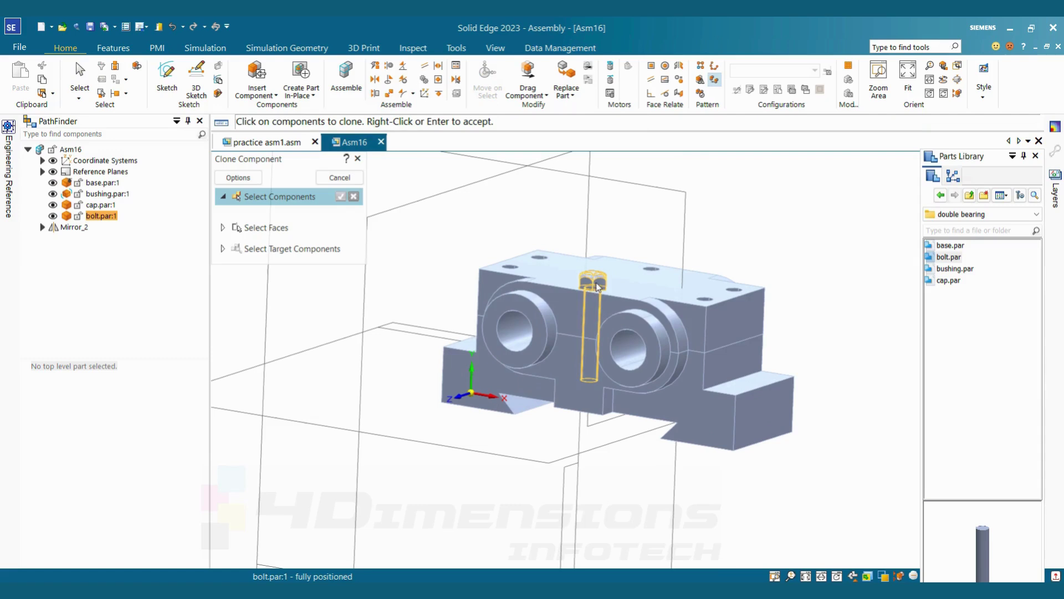
left_click(598, 286)
left_click(340, 196)
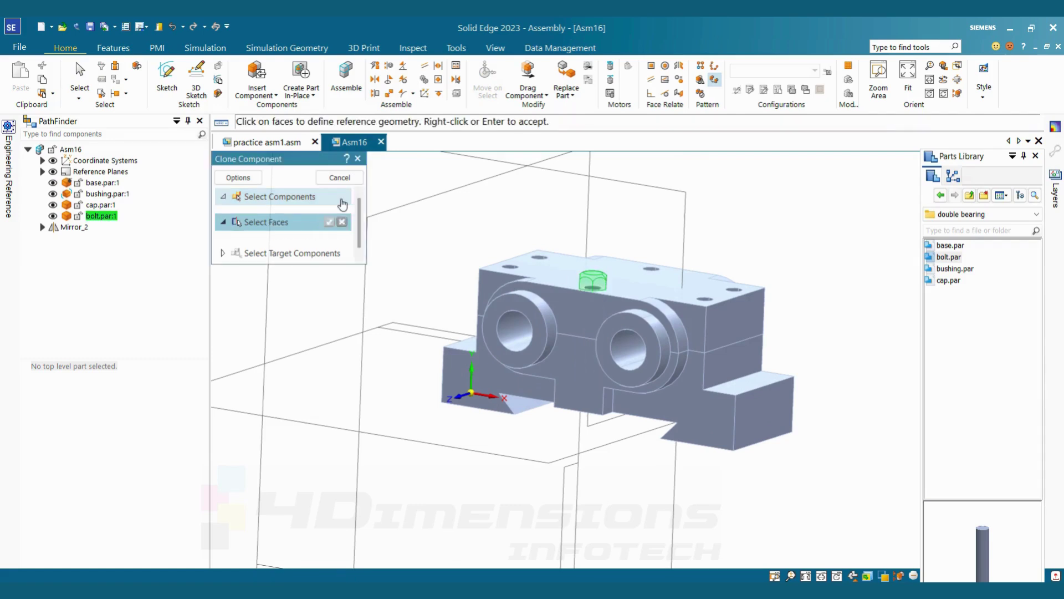
left_click(596, 292)
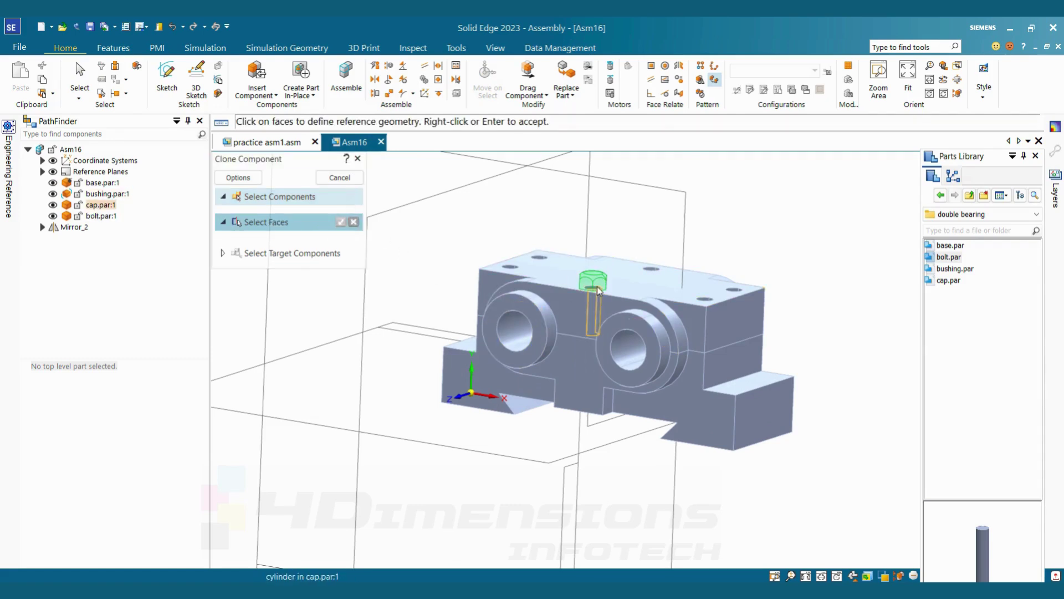
scroll(527, 257, "up", 2)
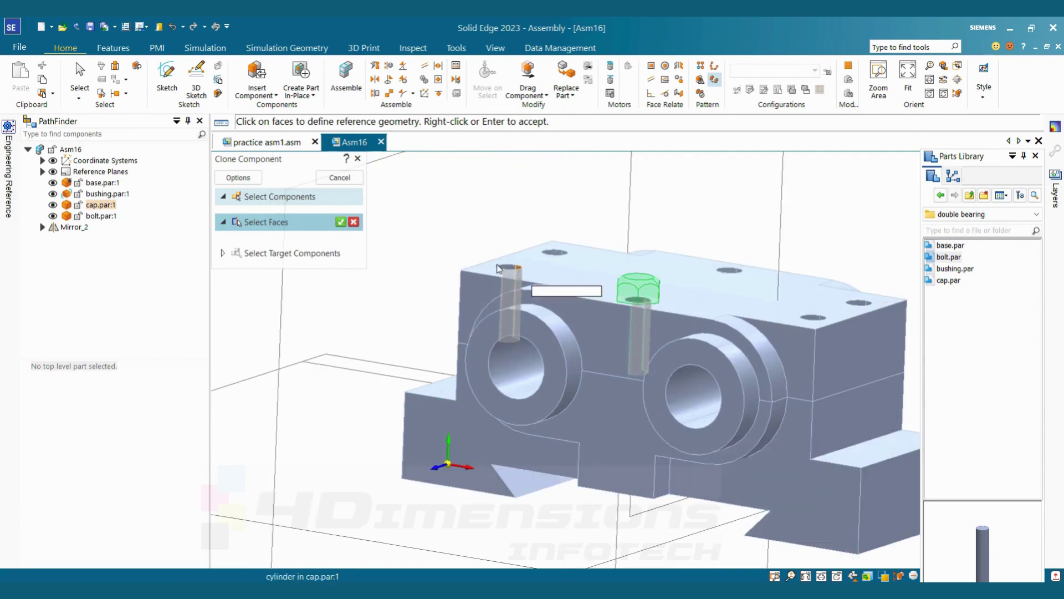
left_click(340, 222)
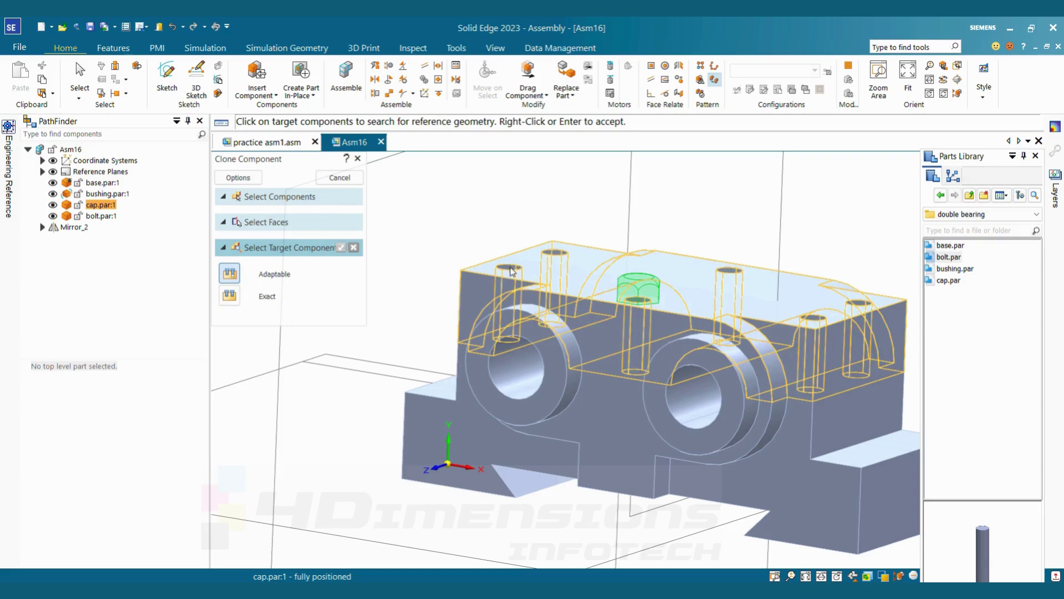
- Choose the cap as the clone target with Adaptable matching and finish cloning the bolt into the cap's remaining holes
middle_click_drag(510, 271, 531, 287)
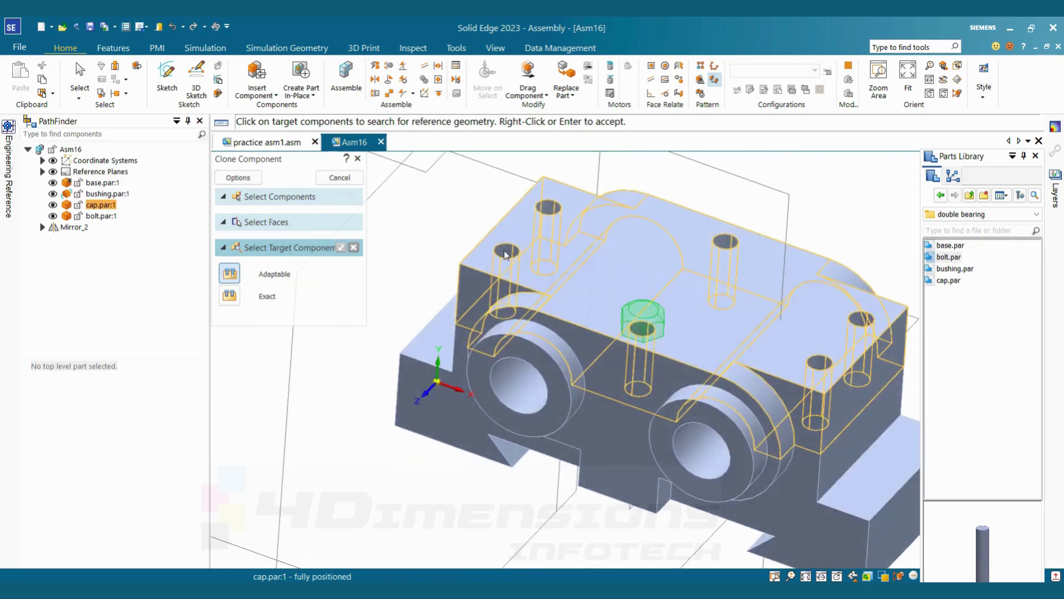
left_click(506, 255)
scroll(668, 277, "down", 2)
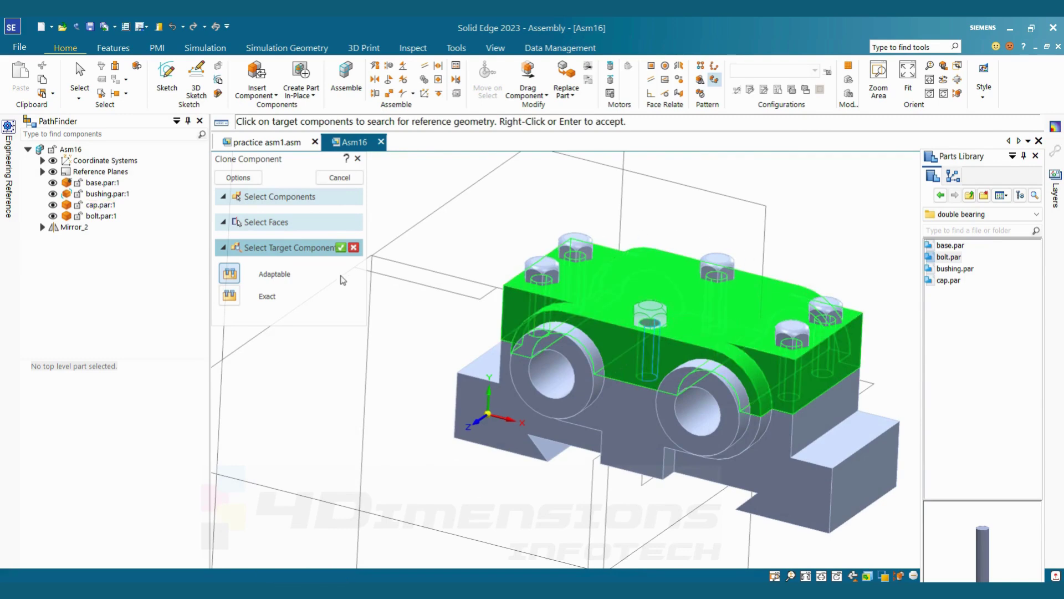
left_click(341, 247)
left_click(350, 178)
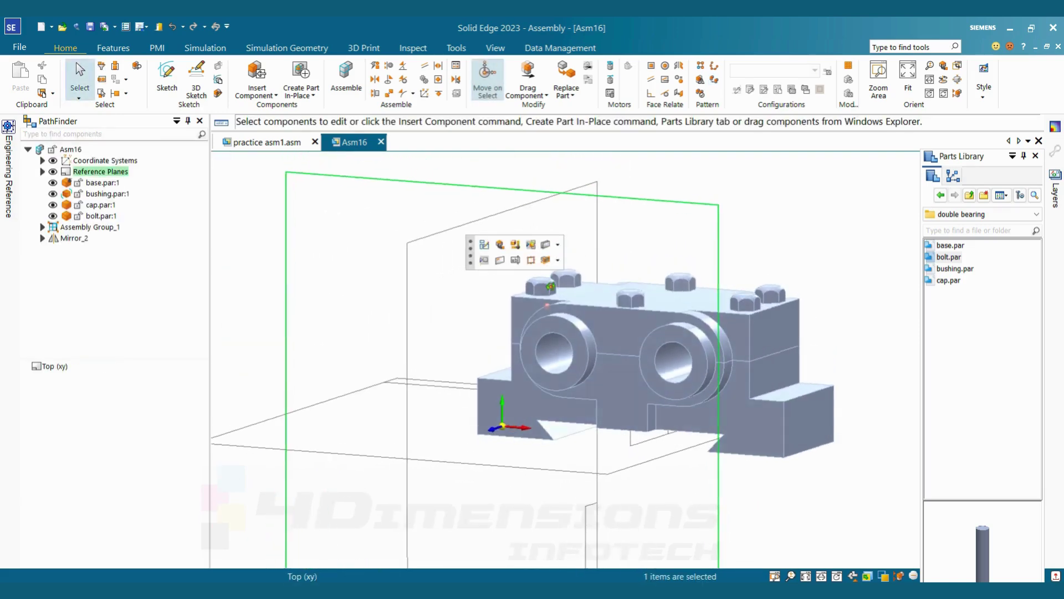
left_click(770, 219)
right_click(783, 210)
left_click(753, 172)
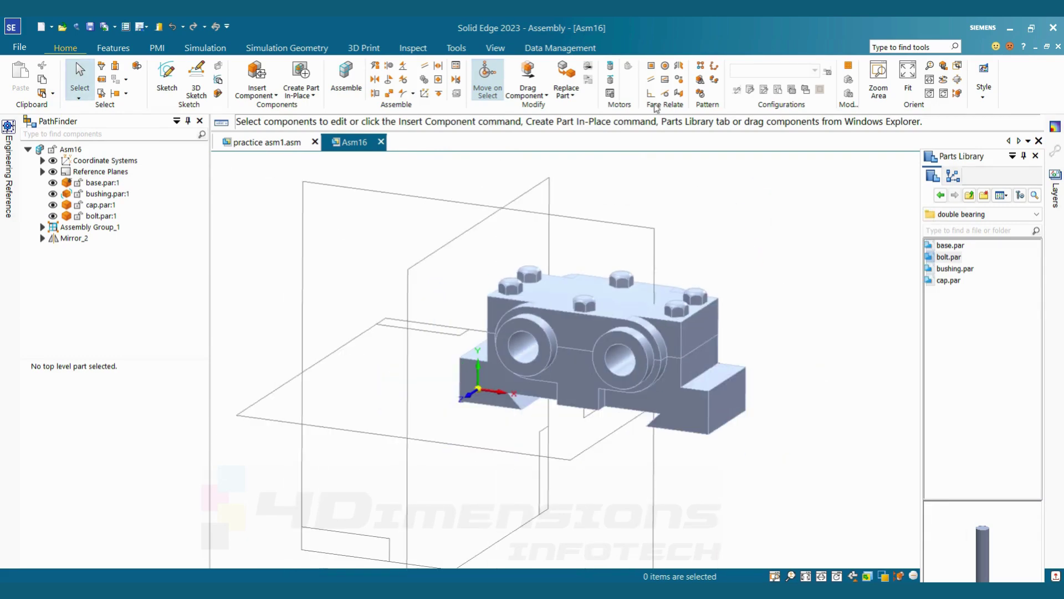
- Open the Explode-Render-Animate (ERA) environment for the double bearing assembly
left_click(456, 48)
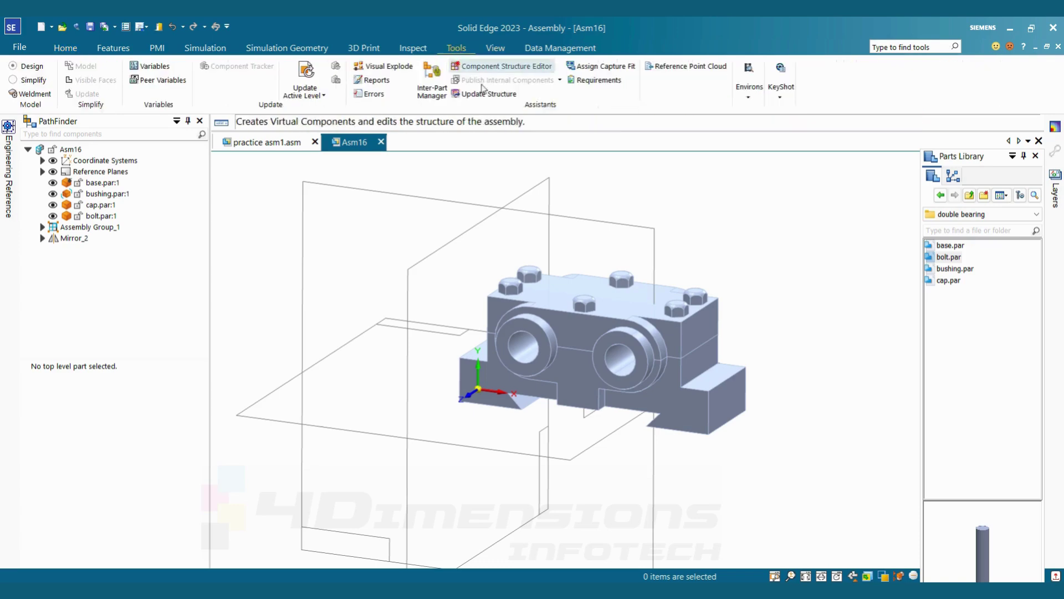
left_click(748, 99)
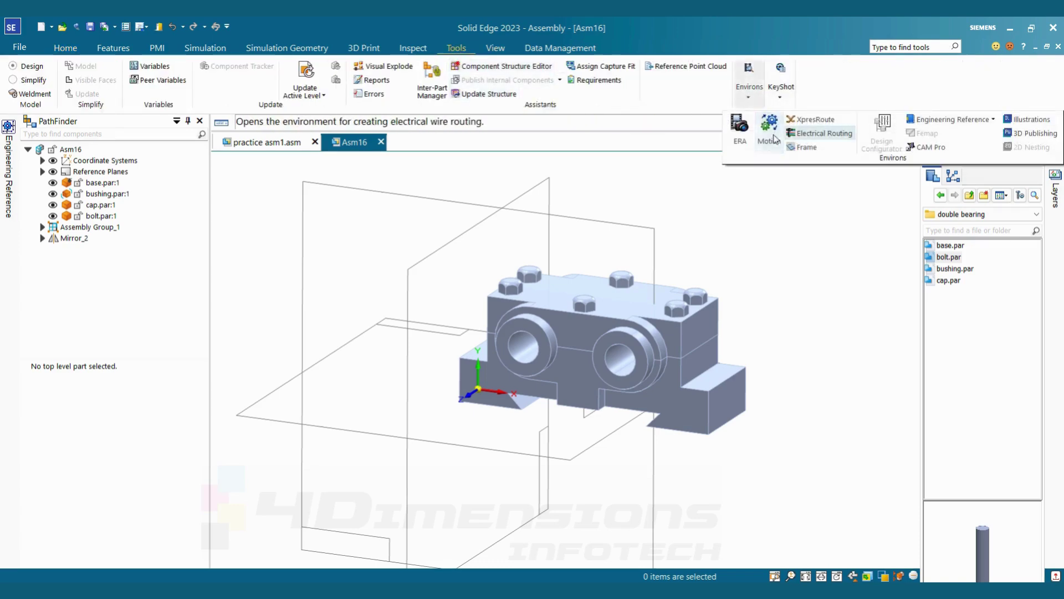
left_click(743, 138)
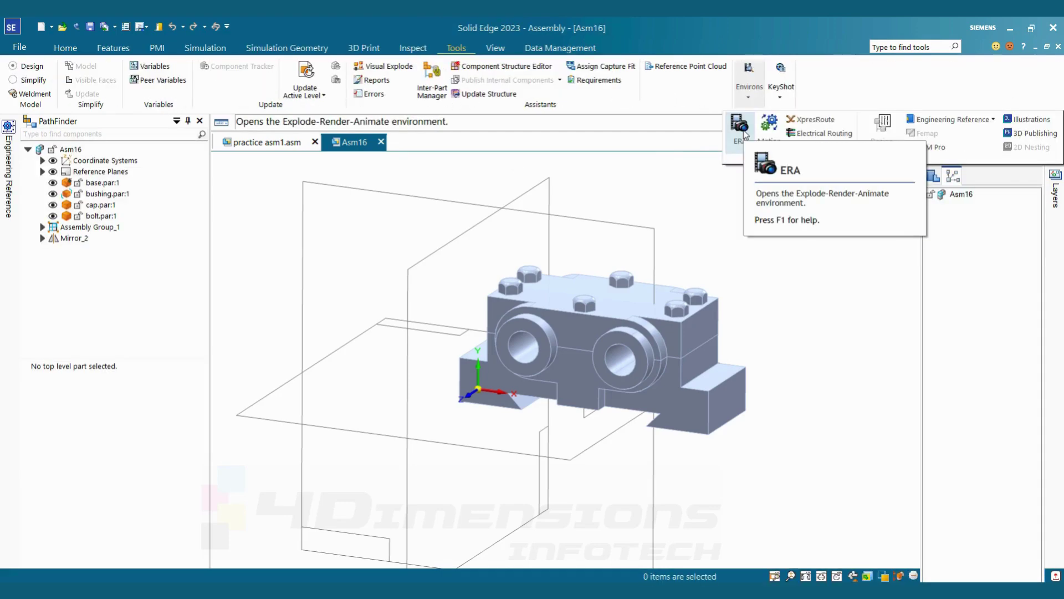
left_click(741, 129)
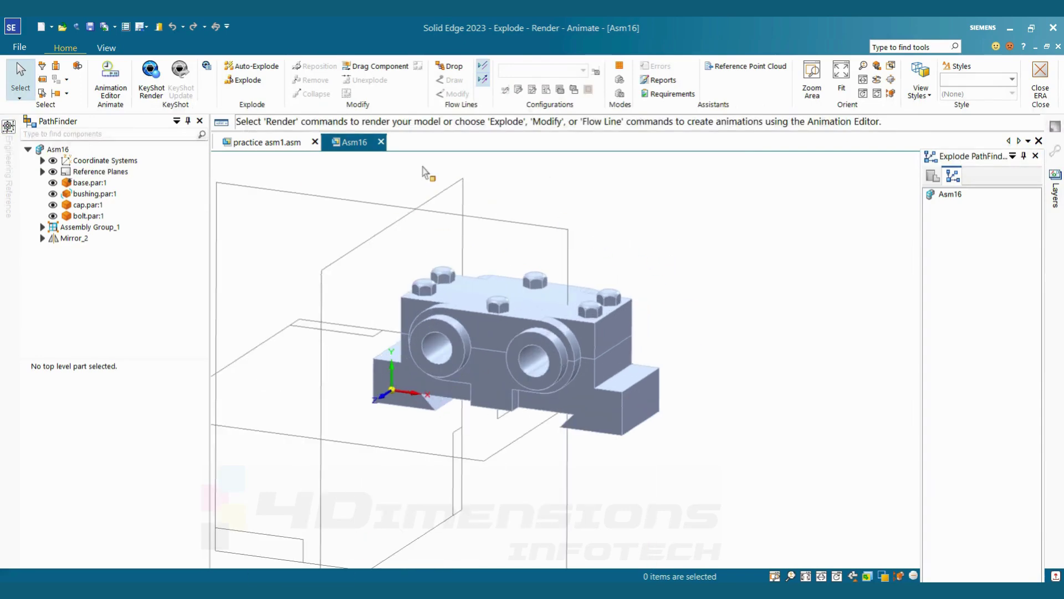
- Auto-explode the top-level assembly using the automatic spread distance and finish the explosion
left_click(252, 66)
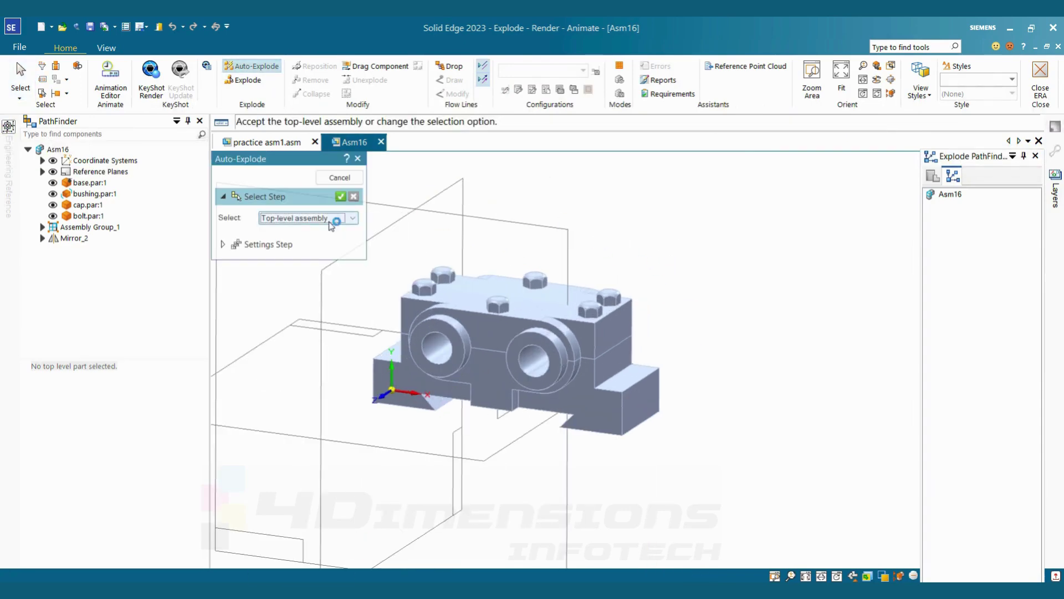
left_click(341, 197)
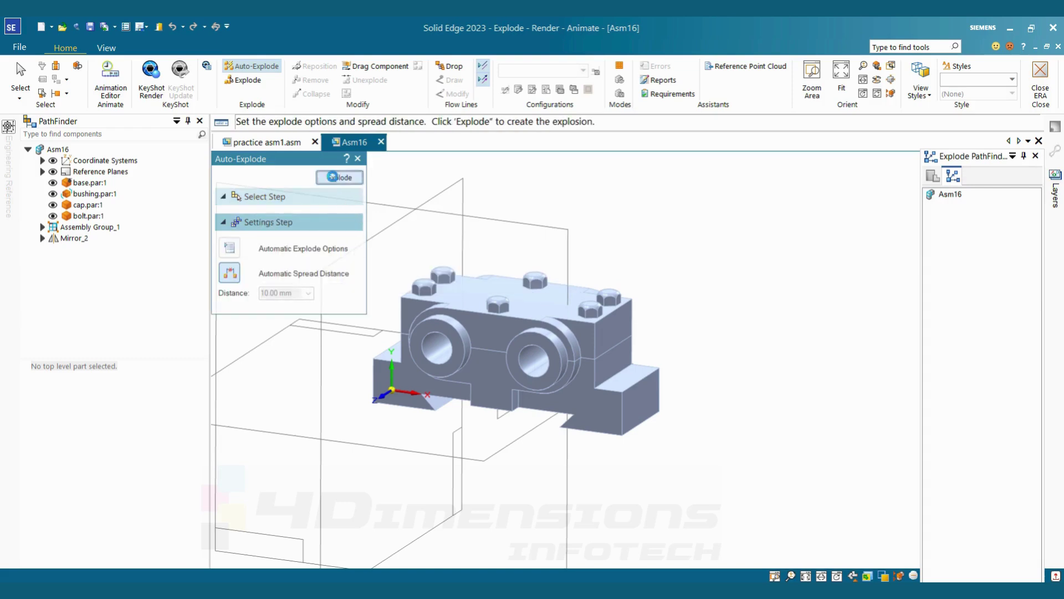
left_click(333, 176)
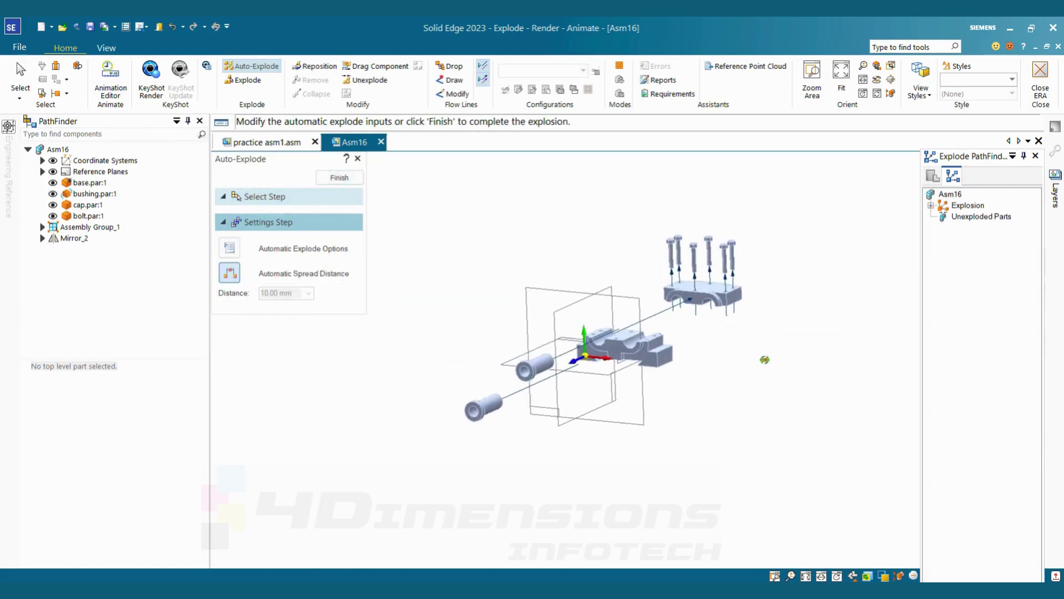
scroll(765, 360, "up", 4)
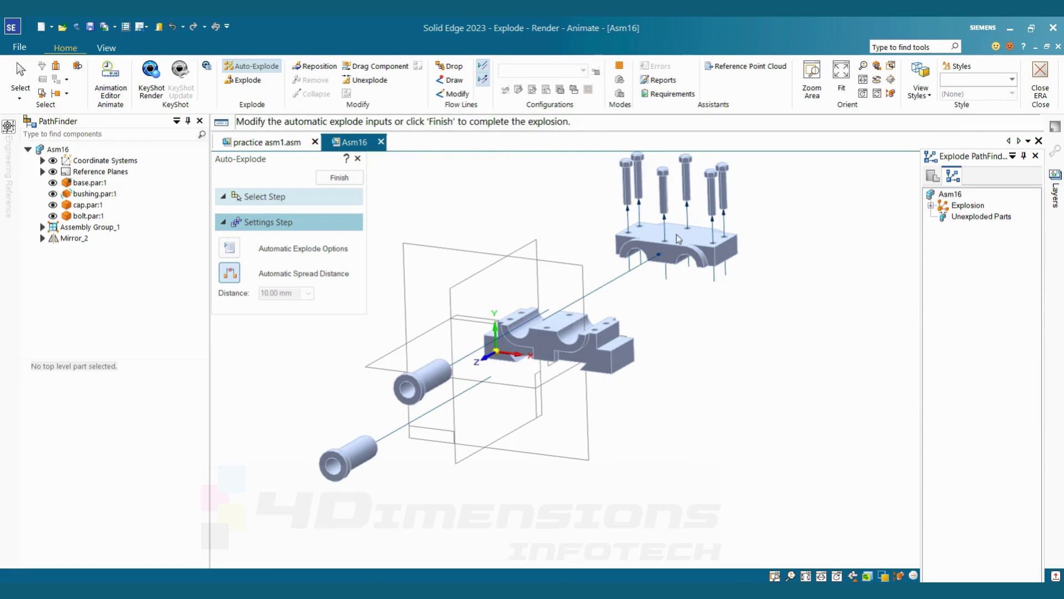
middle_click_drag(685, 309, 706, 335)
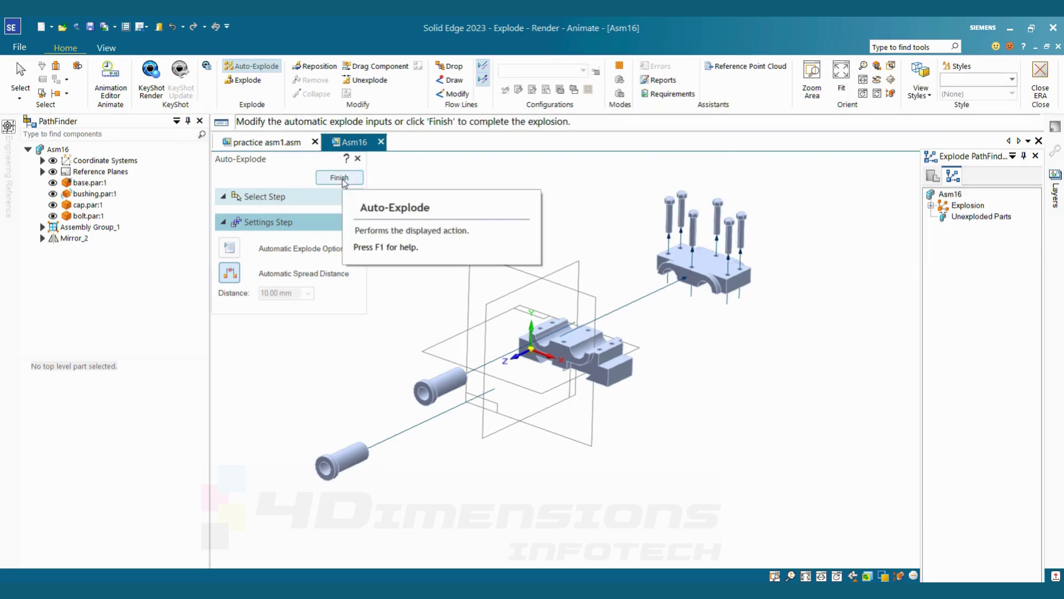
left_click(342, 180)
left_click(340, 178)
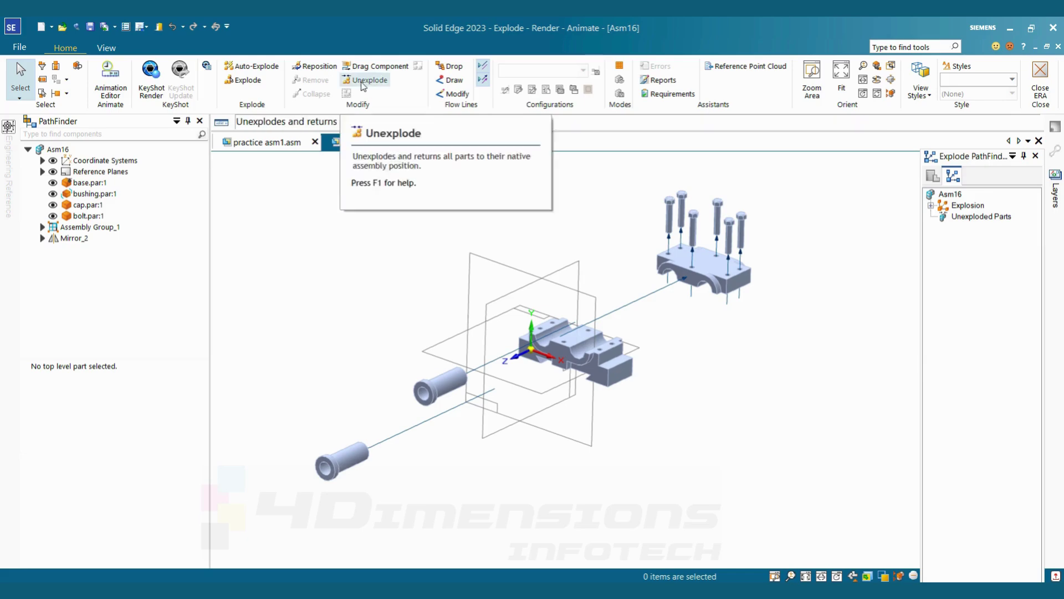
- Unexplode the assembly, returning all parts to their native assembly positions
left_click(363, 81)
left_click(537, 352)
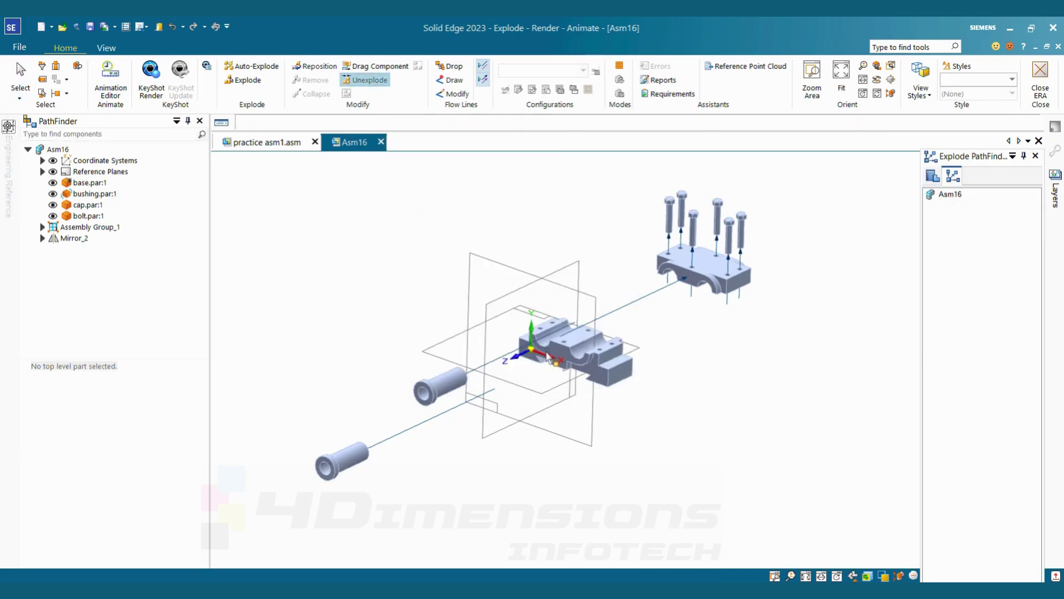
middle_click_drag(621, 333, 577, 310)
- Start a manual Explode and accept all six bolts as the parts to be exploded
left_click(242, 80)
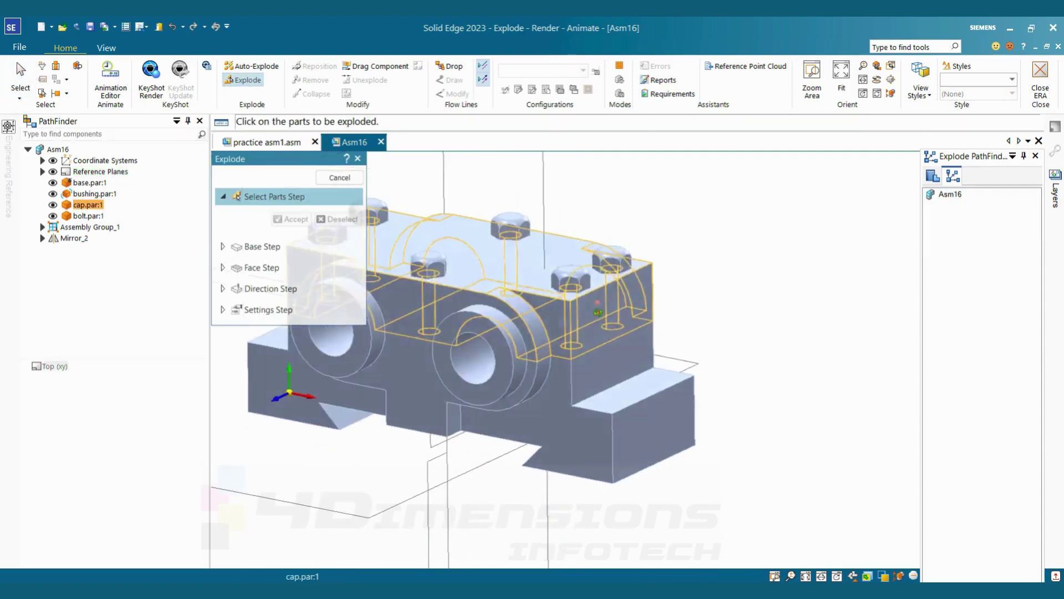
scroll(576, 306, "down", 3)
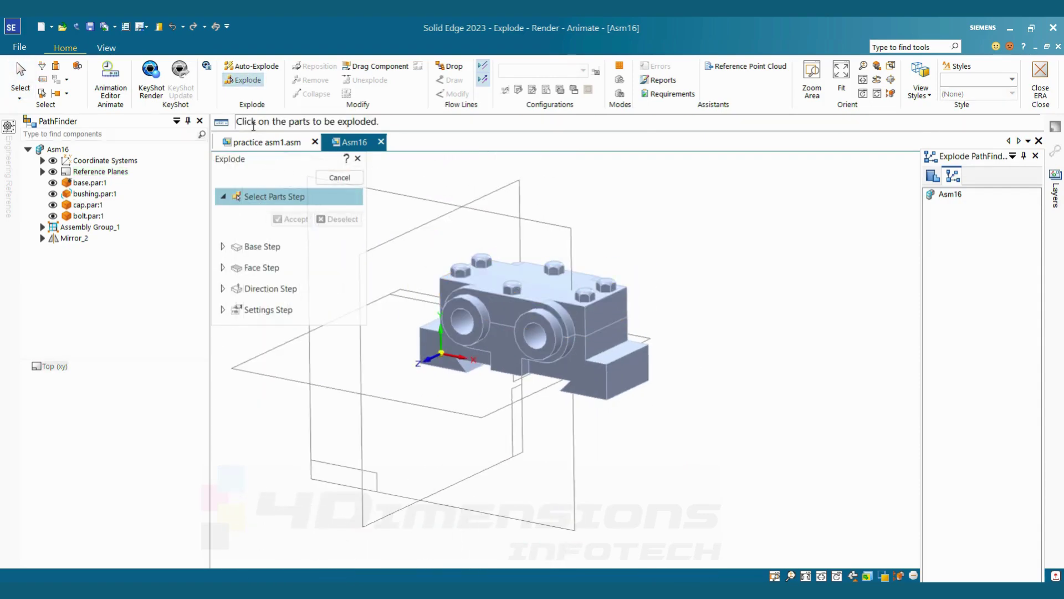
scroll(456, 254, "up", 2)
left_click(467, 325)
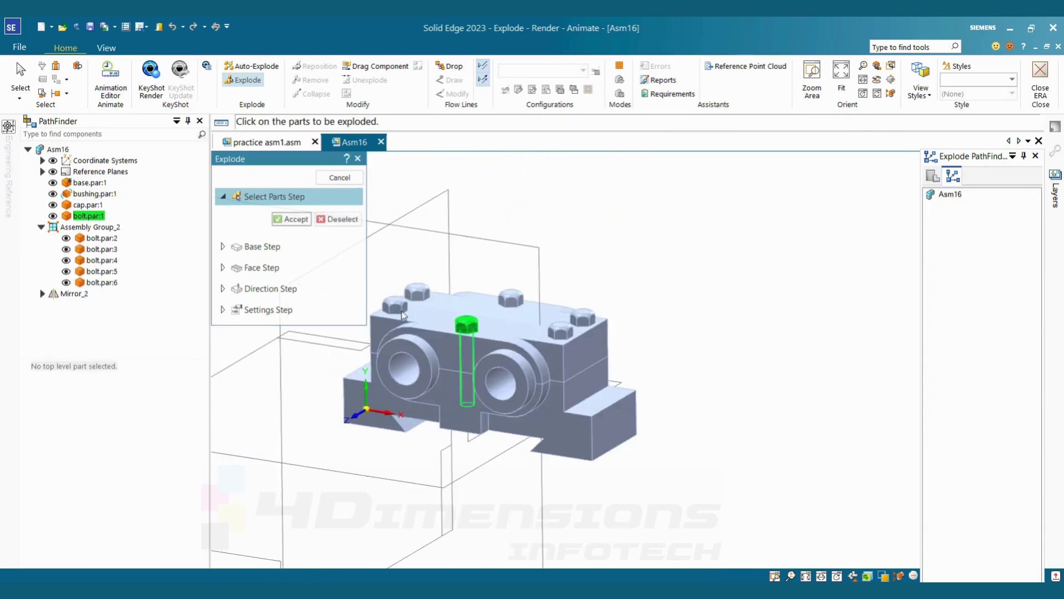
left_click(393, 305)
left_click(417, 291)
left_click(511, 298)
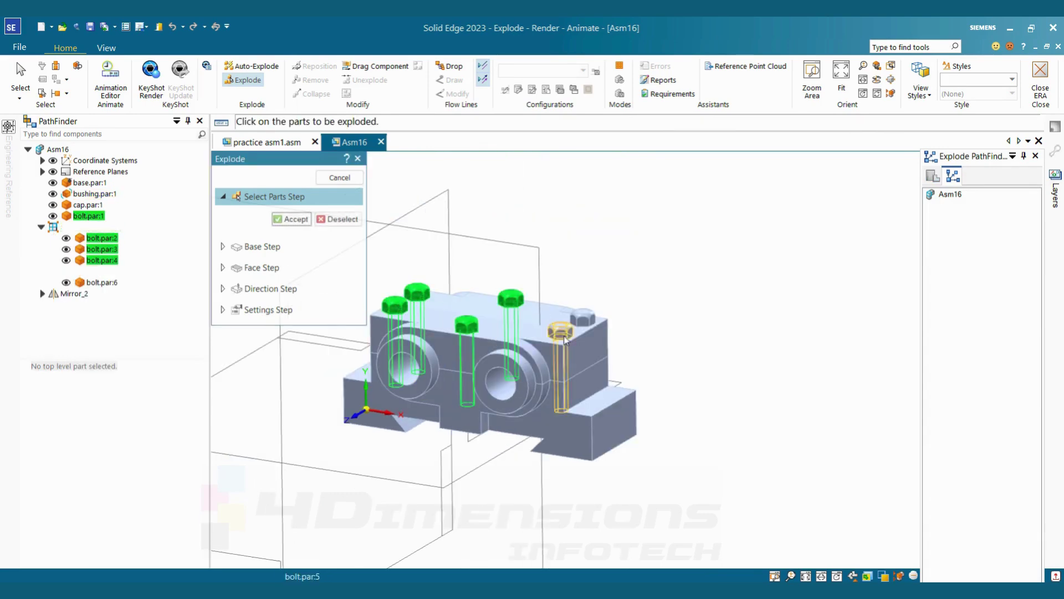
left_click(560, 330)
left_click(582, 318)
left_click(301, 224)
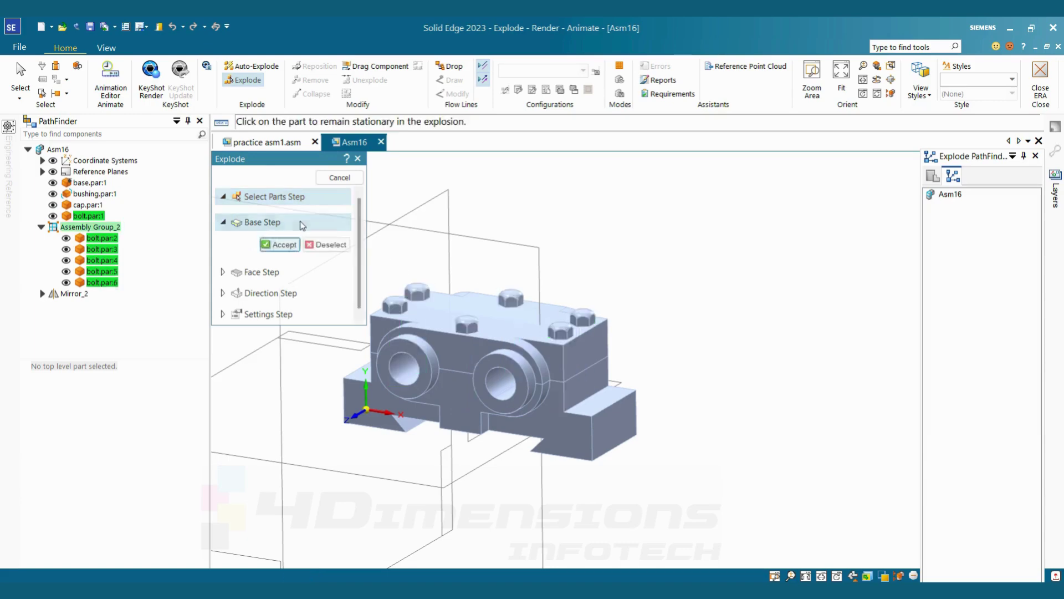
- Keep the base stationary for the bolt explosion, using the upper face of its foot as the reference and pointing the direction upward
left_click(533, 427)
scroll(667, 405, "up", 3)
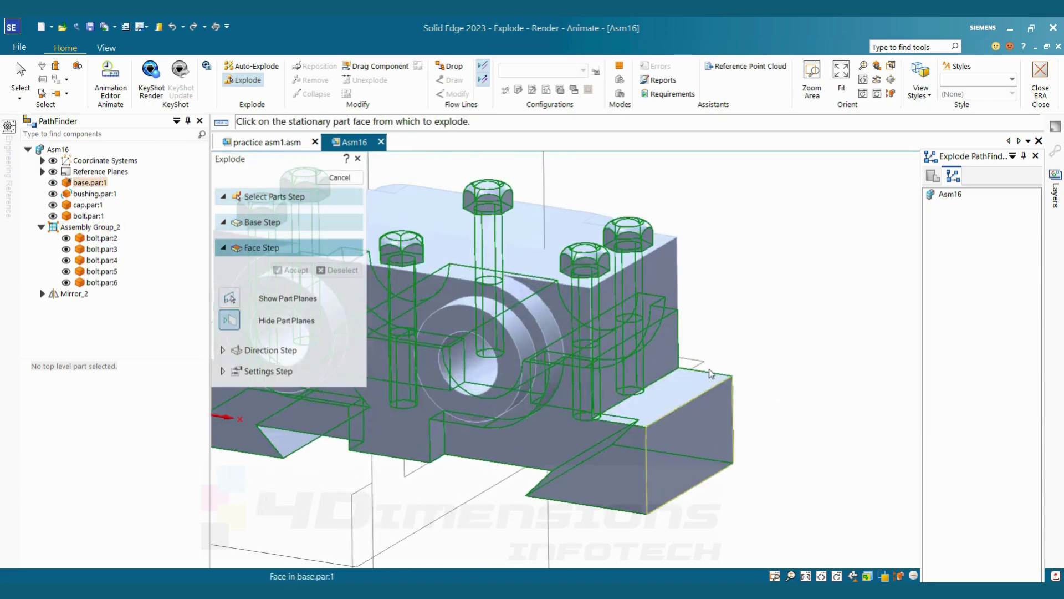
scroll(679, 388, "down", 2)
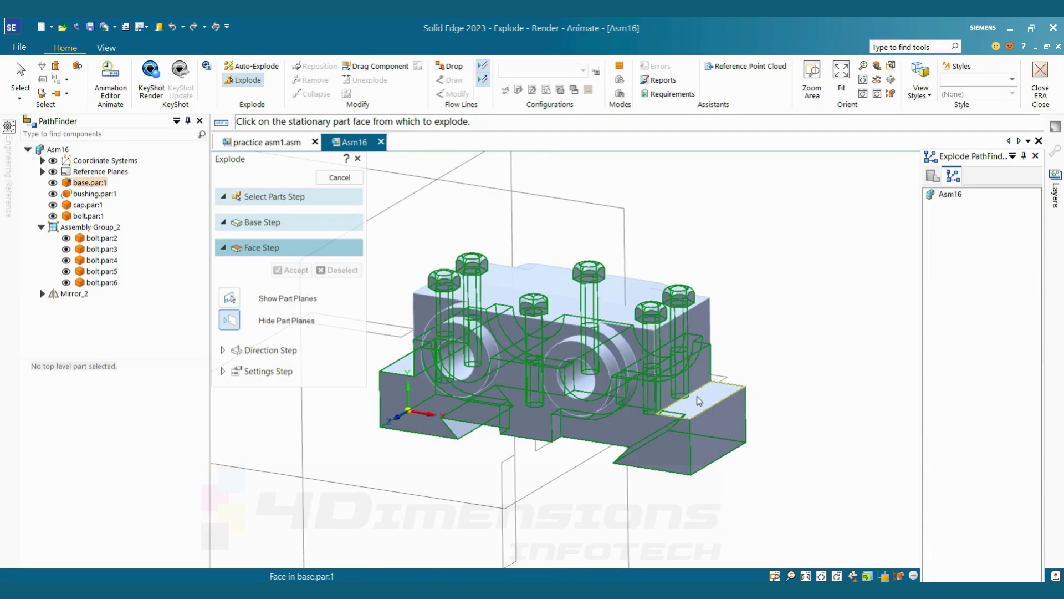
scroll(704, 399, "up", 2)
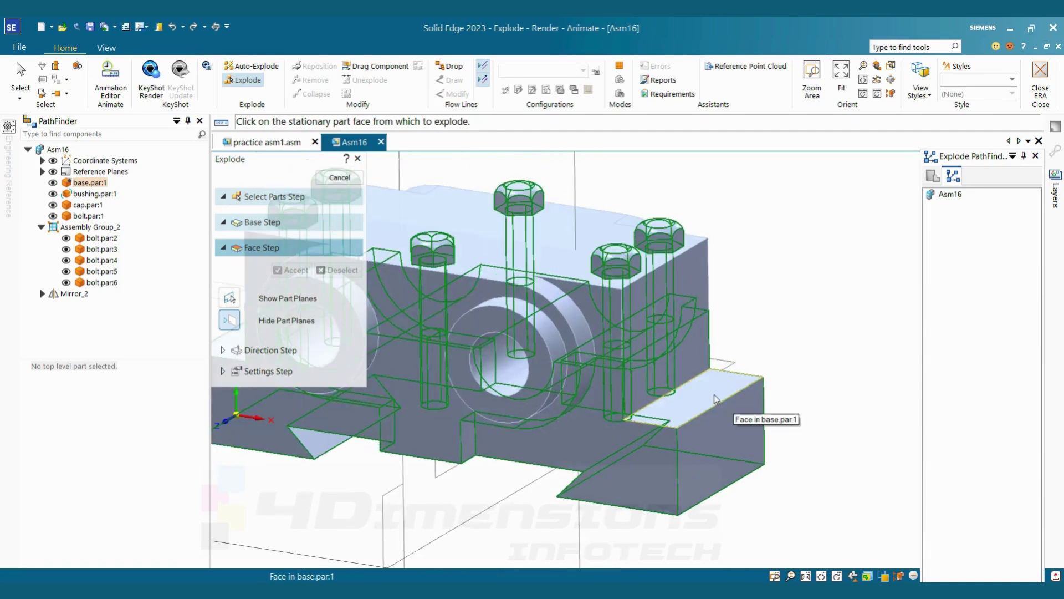
left_click(716, 399)
left_click(737, 233)
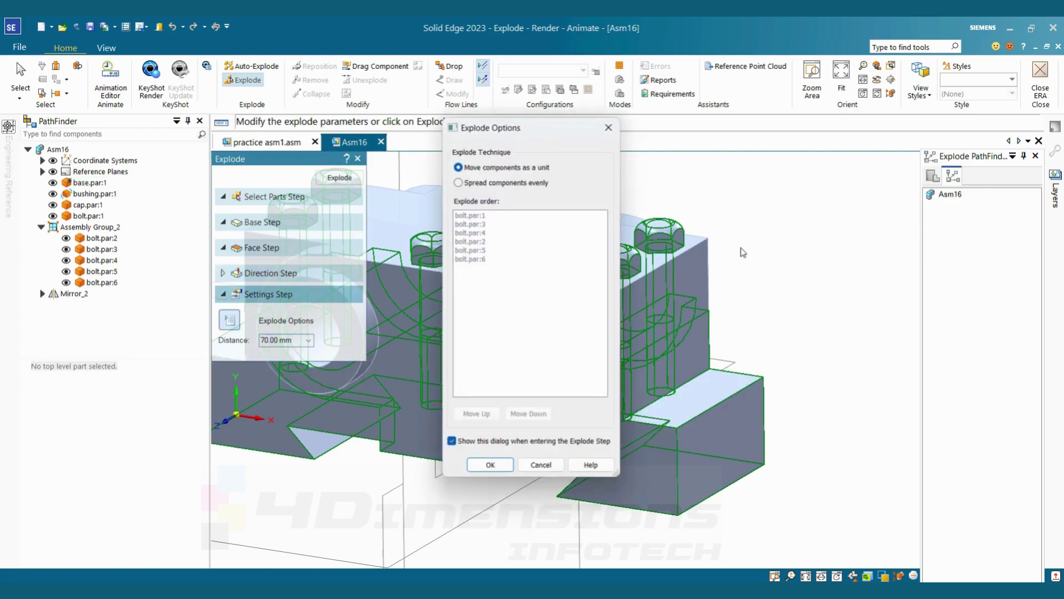
- Explode the bolts as a unit by a distance of 70 mm and leave the command
left_click(505, 468)
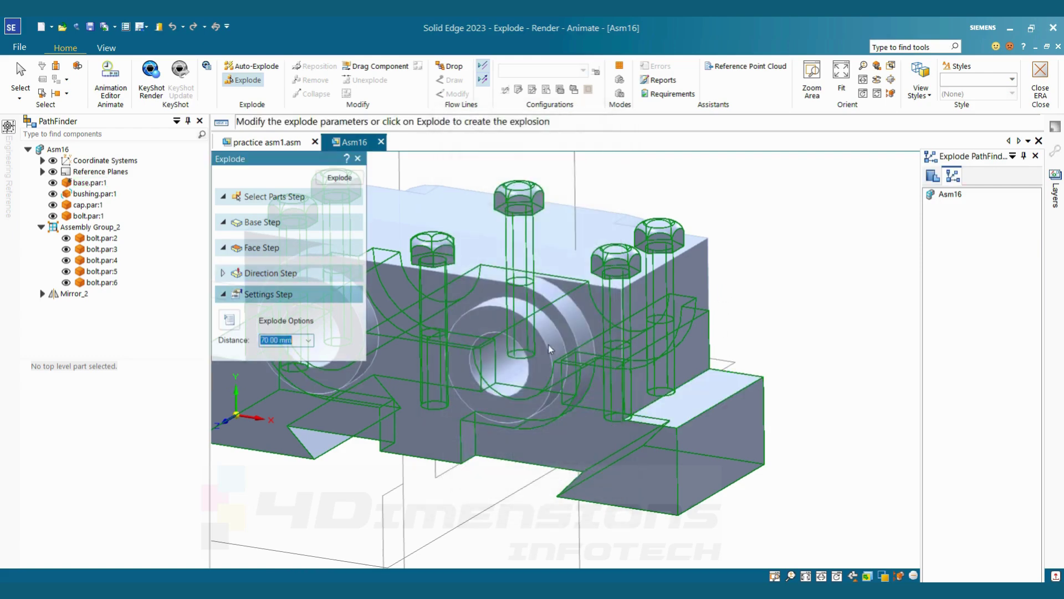
scroll(455, 341, "down", 2)
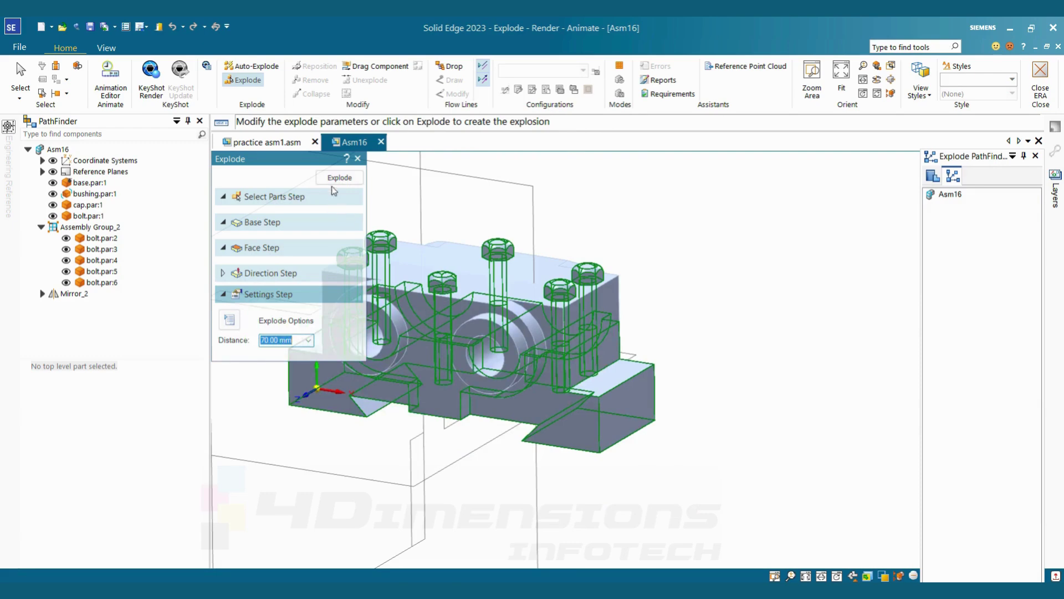
scroll(617, 311, "down", 2)
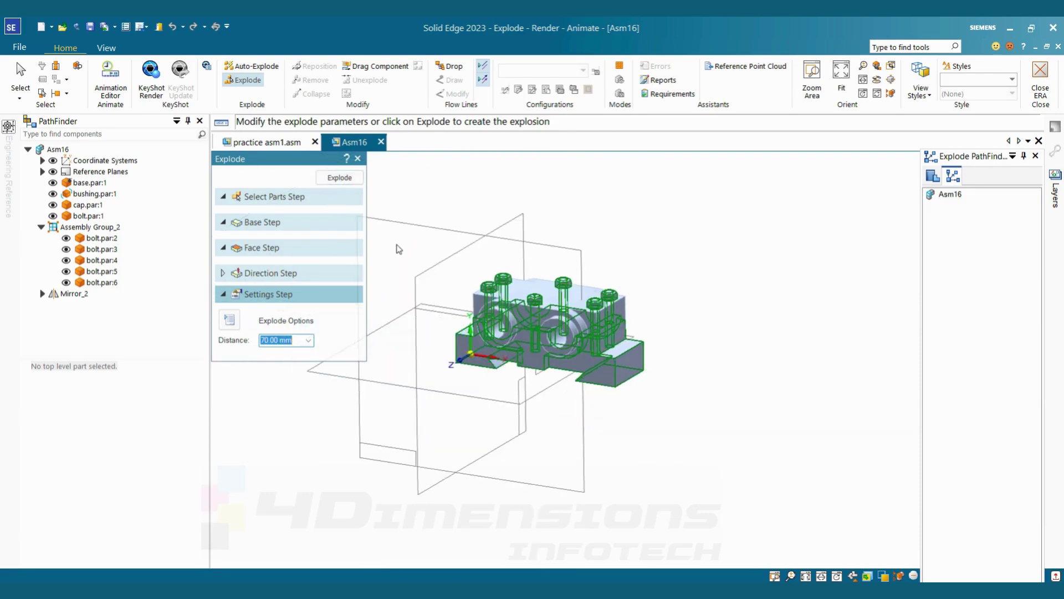
left_click(340, 177)
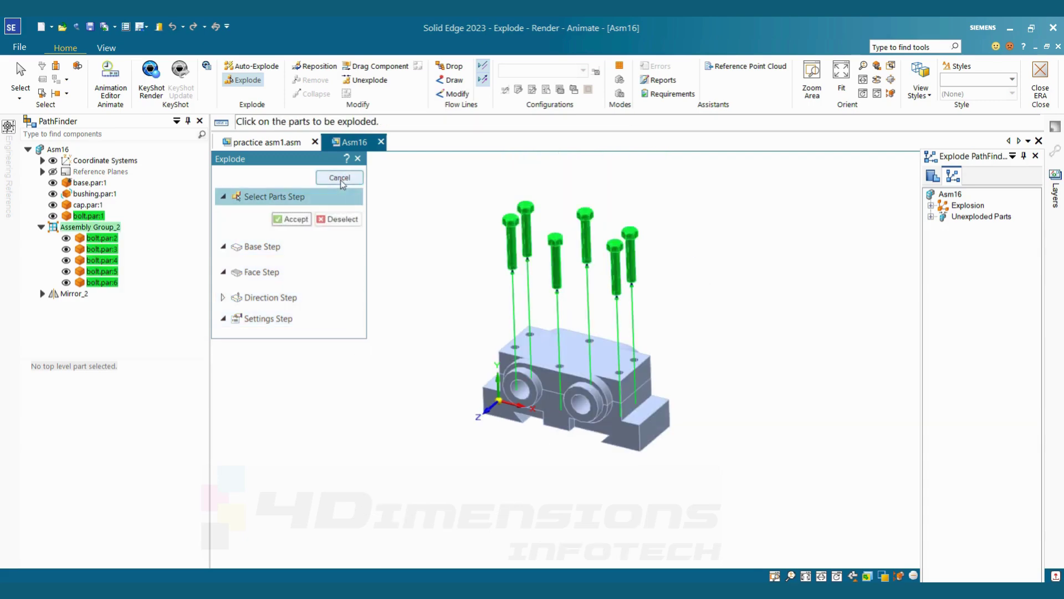
left_click(339, 178)
- Set up a manual explosion of the cap upward from the upper foot face of the stationary base
scroll(634, 375, "up", 3)
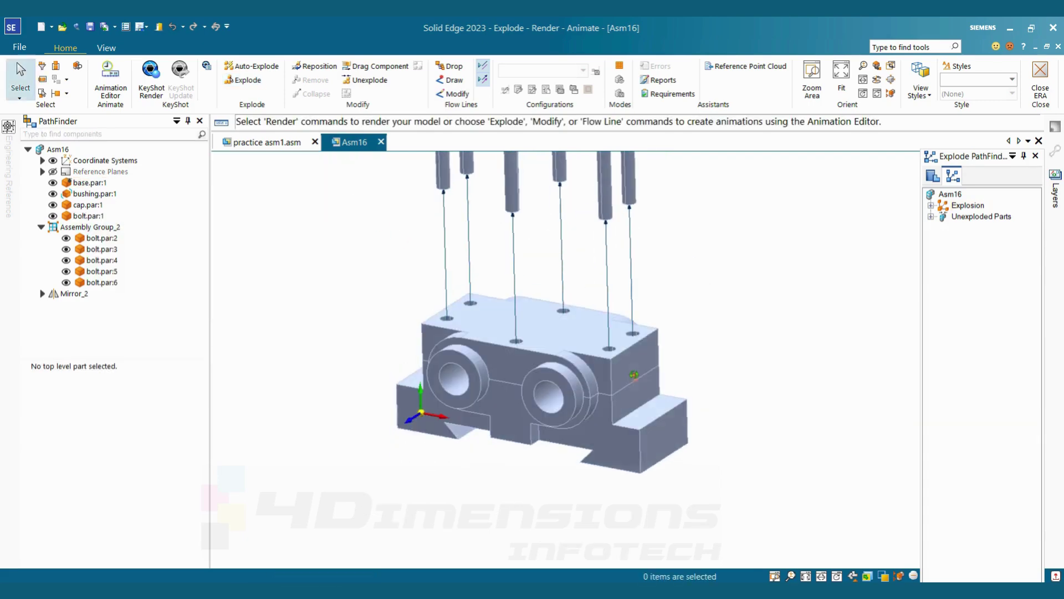
scroll(609, 360, "down", 2)
scroll(588, 347, "up", 2)
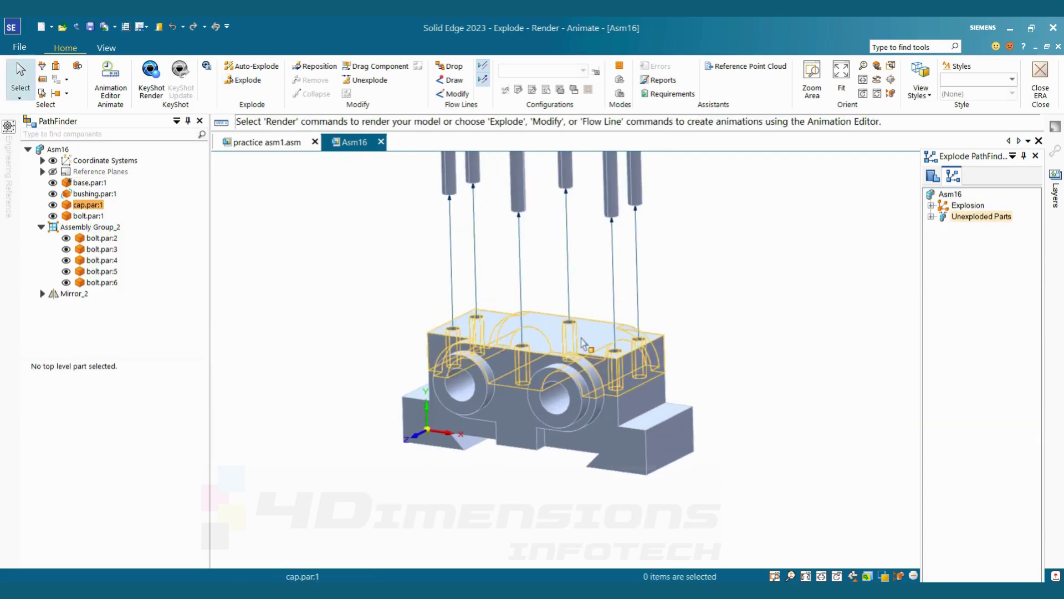
left_click(603, 357)
left_click(244, 81)
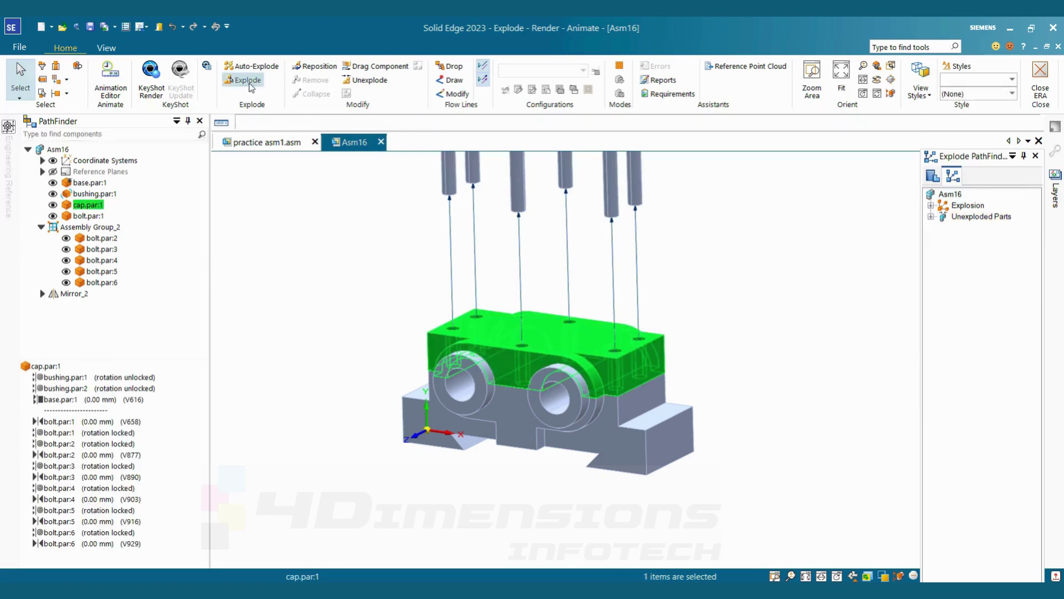
left_click(293, 220)
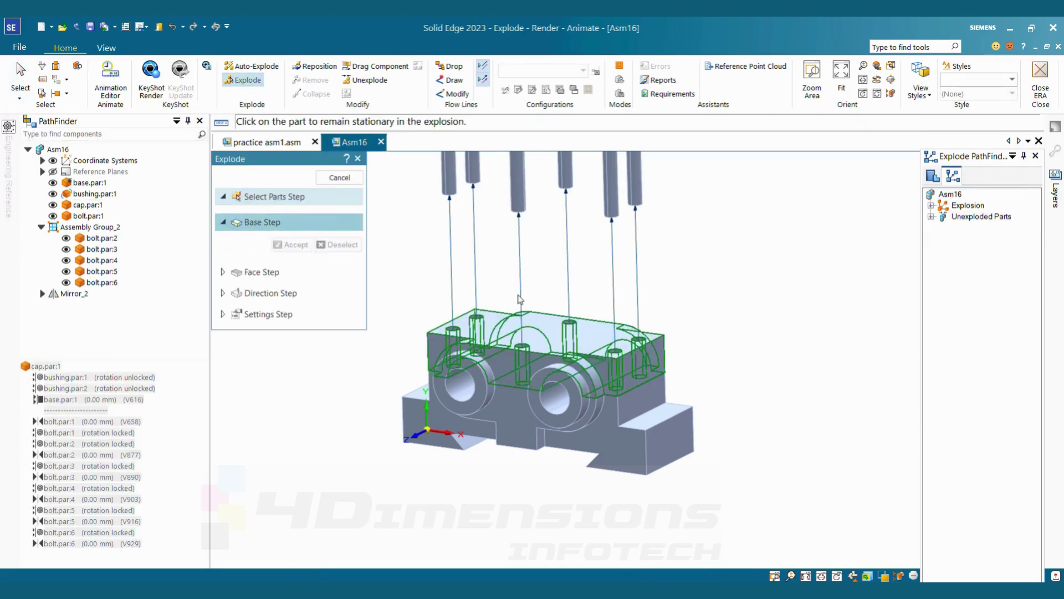
left_click(667, 420)
scroll(664, 419, "up", 3)
left_click(668, 420)
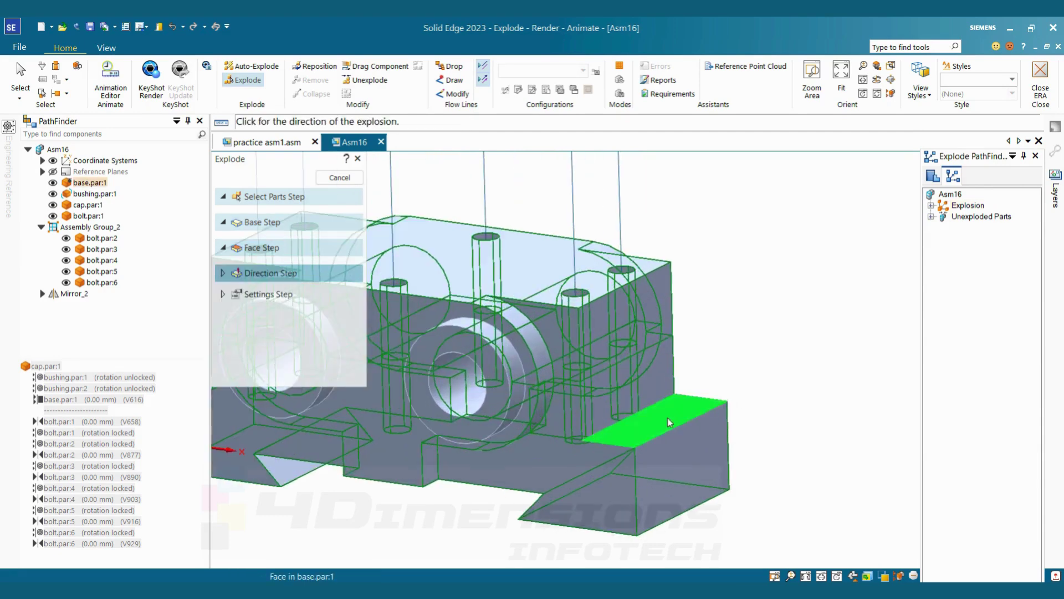
left_click(668, 422)
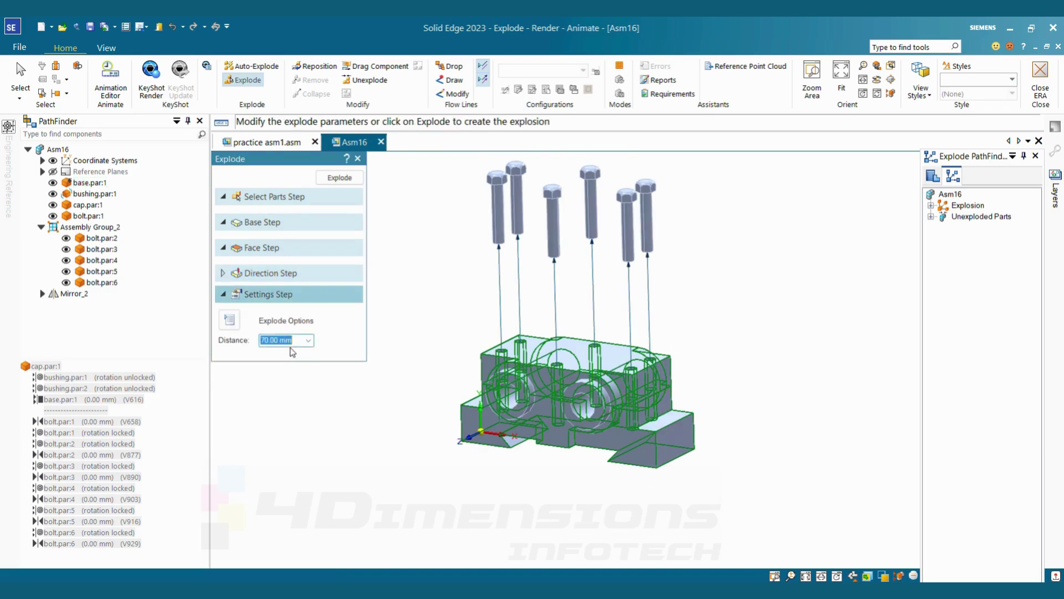
- Explode the cap, set its distance to 35 mm and finish the explosion
key("Return")
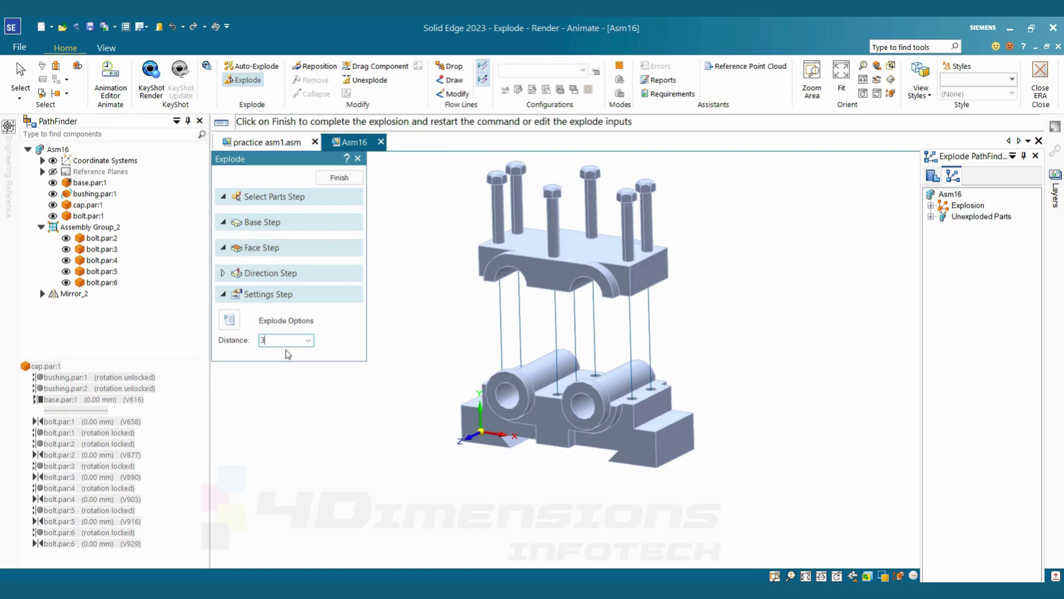
left_click(345, 182)
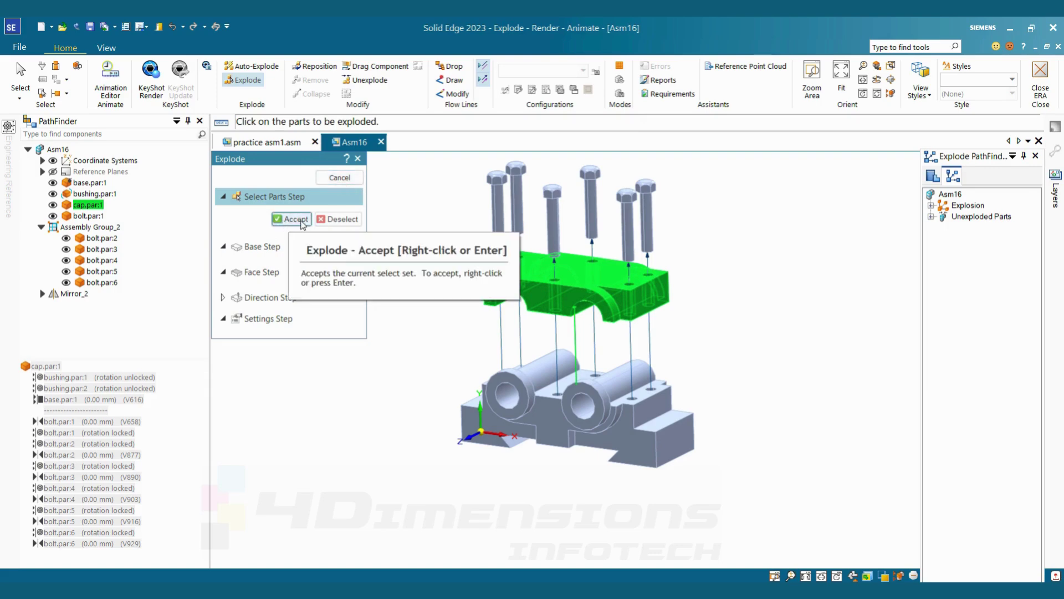
left_click(297, 219)
left_click(340, 178)
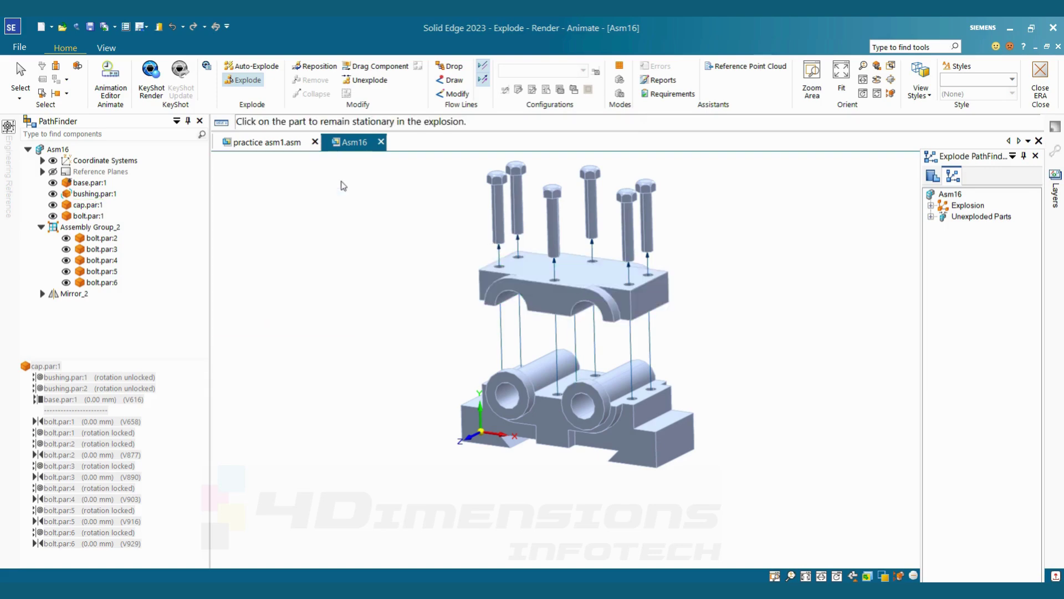
- Select both bushings and accept them as the parts for a new manual explosion
scroll(469, 403, "up", 2)
left_click(530, 380)
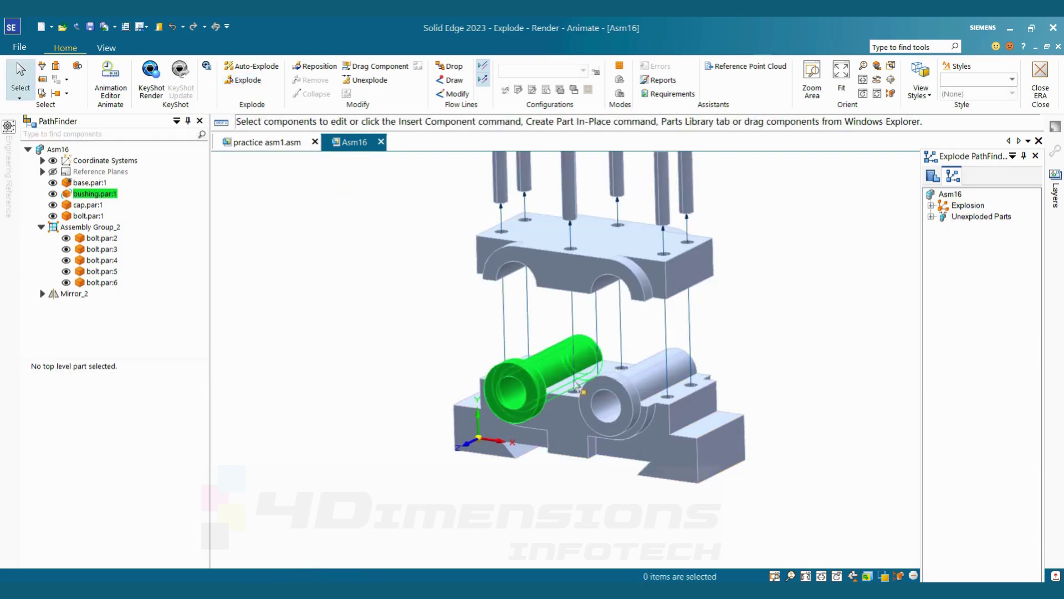
left_click(656, 383)
left_click(558, 366, "ctrl")
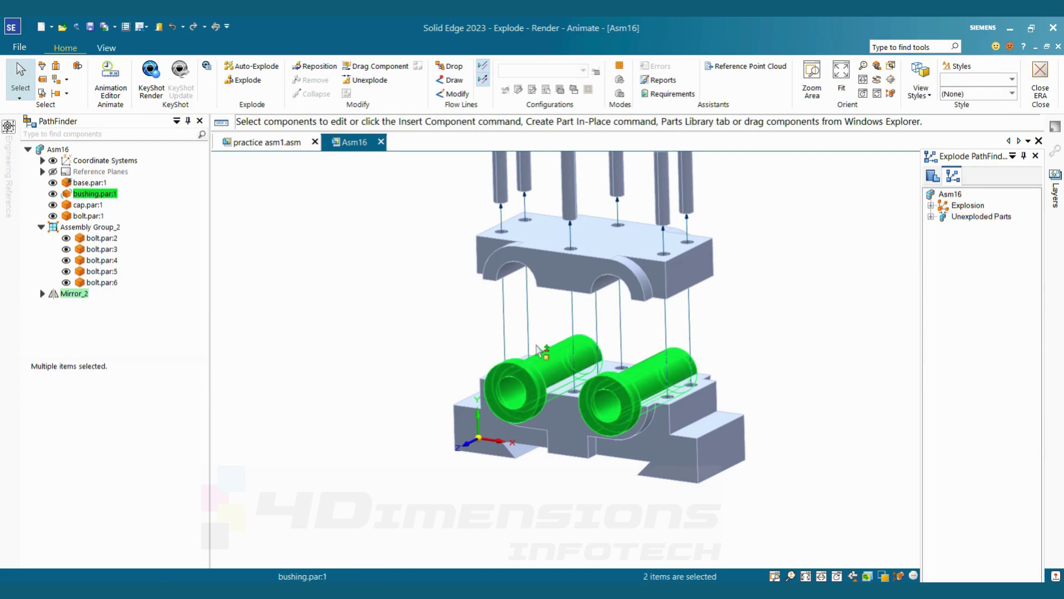
left_click(237, 83)
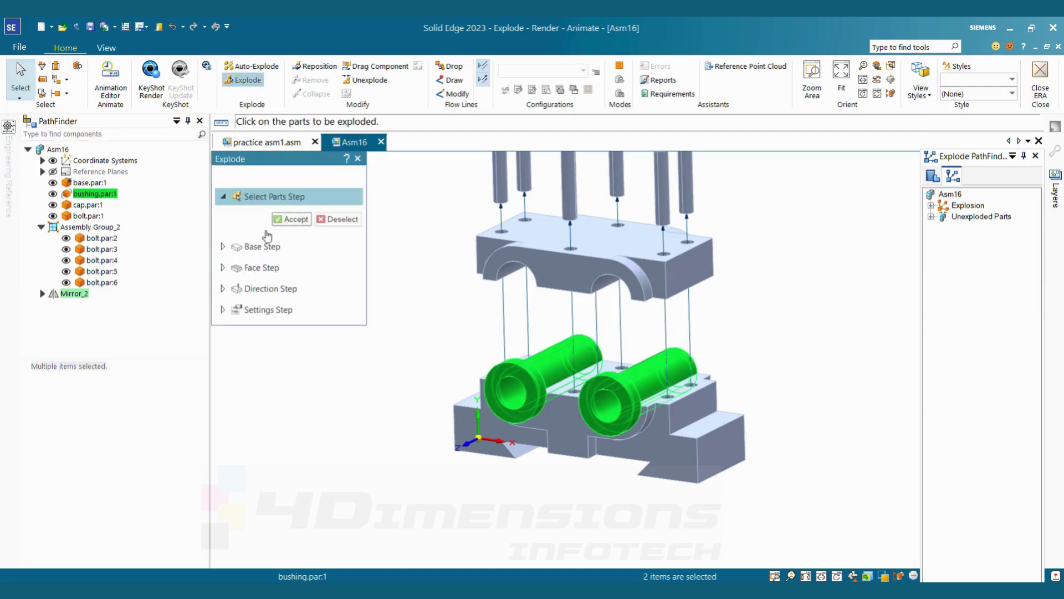
left_click(295, 219)
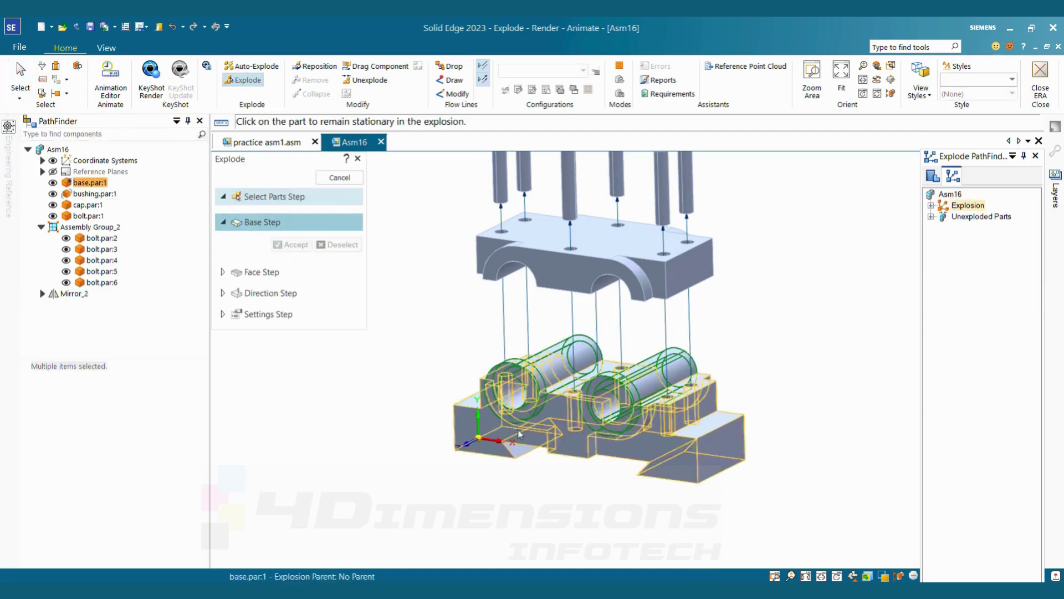
- Keep the base stationary for the bushing explosion and define the direction from its front face
left_click(565, 429)
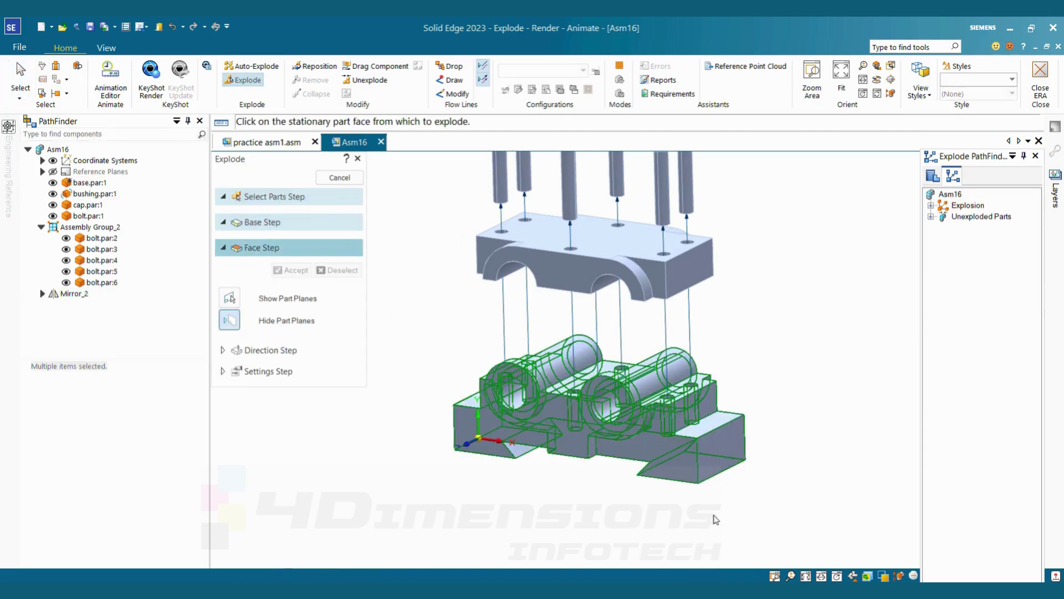
left_click(686, 475)
left_click(563, 459)
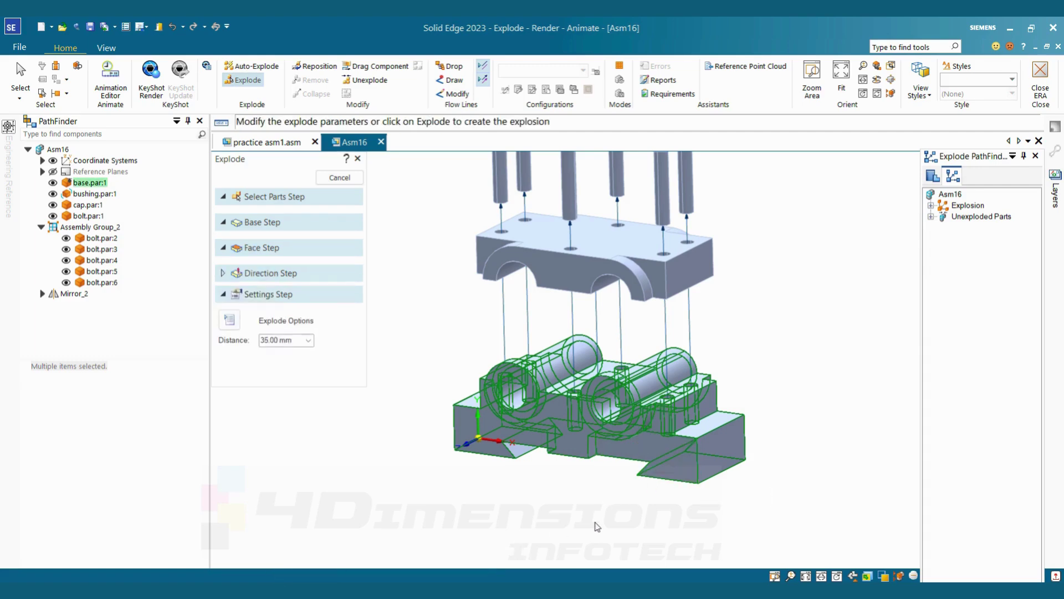
- Explode both bushings outward from the base's front face, set their distance to 80 mm and finish the explosion
left_click(490, 469)
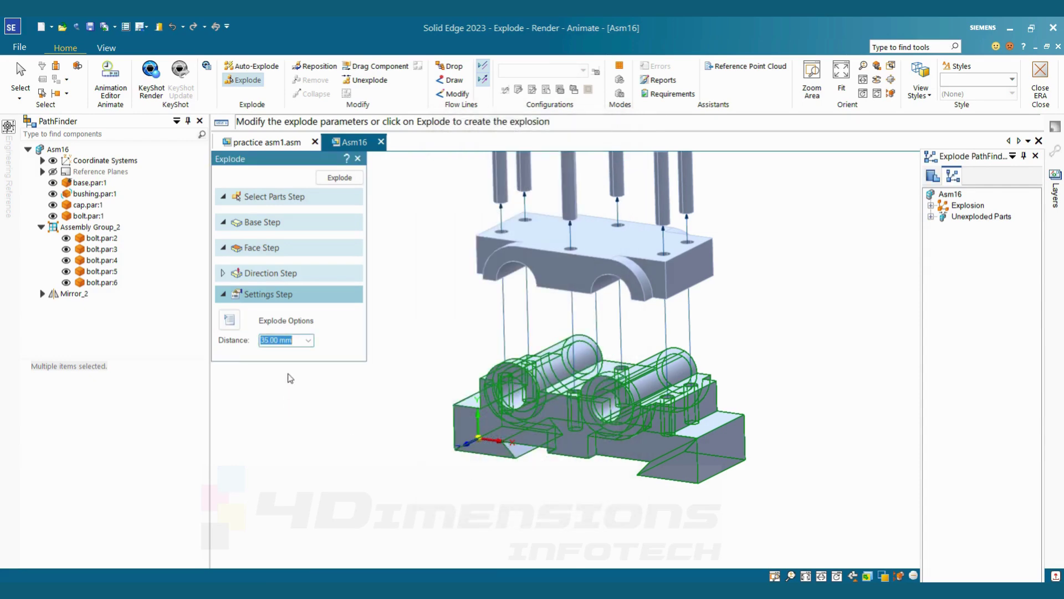
key("Return")
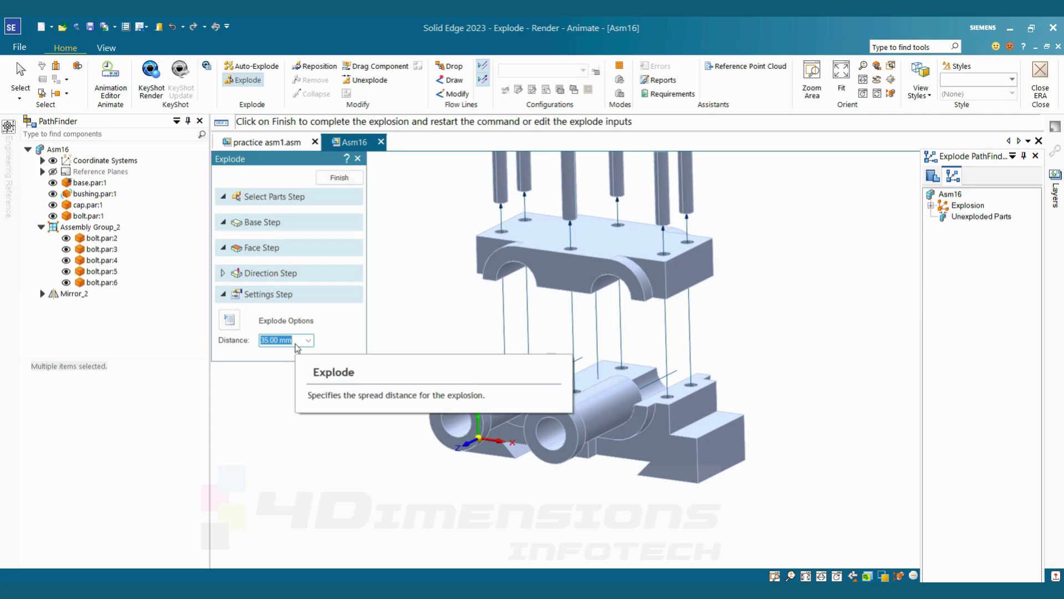
type("80")
key("Return")
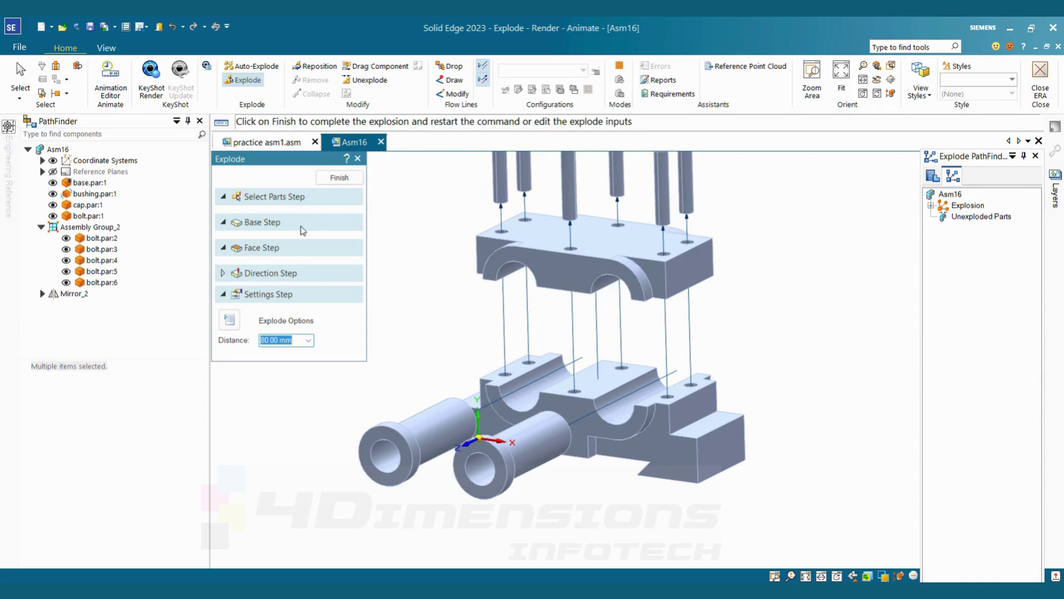
left_click(339, 177)
key("Escape")
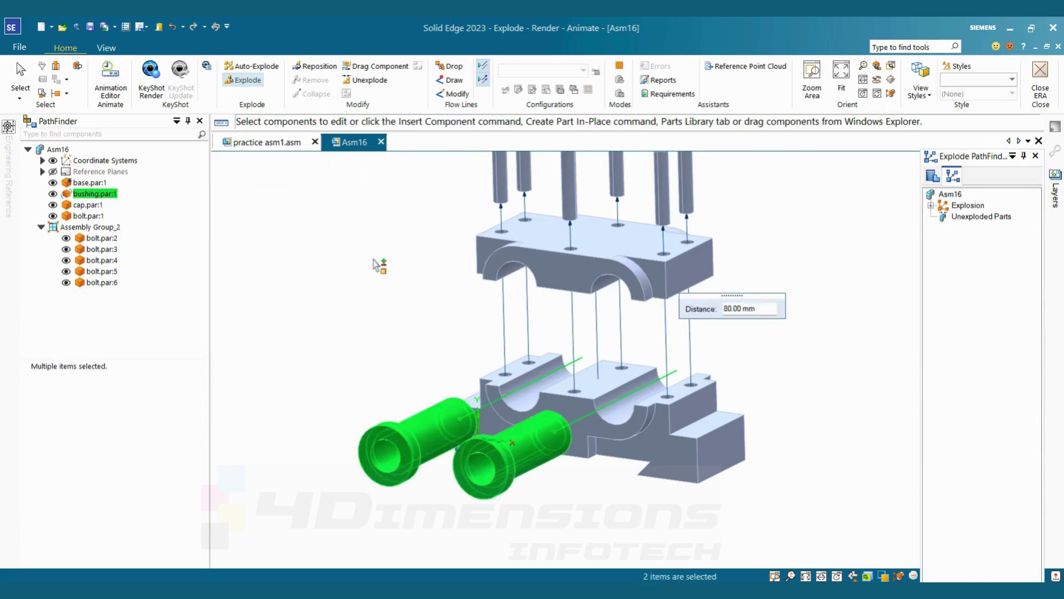
- Clear the bushing selection and inspect the complete exploded assembly from several angles
middle_click_drag(508, 311, 456, 321)
right_click(456, 320)
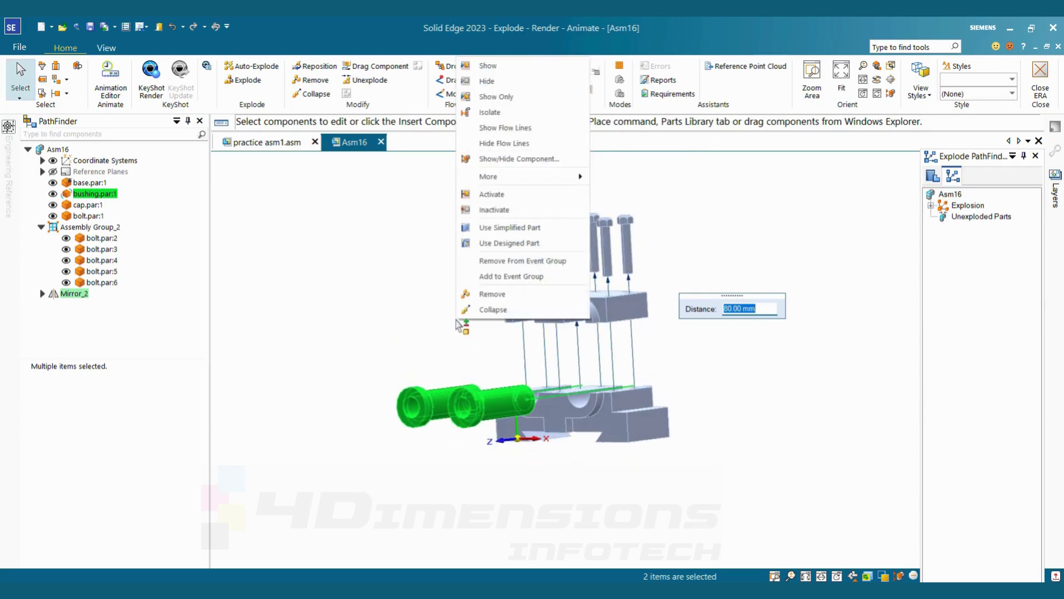
left_click(429, 334)
key("Escape")
middle_click_drag(814, 441, 746, 402)
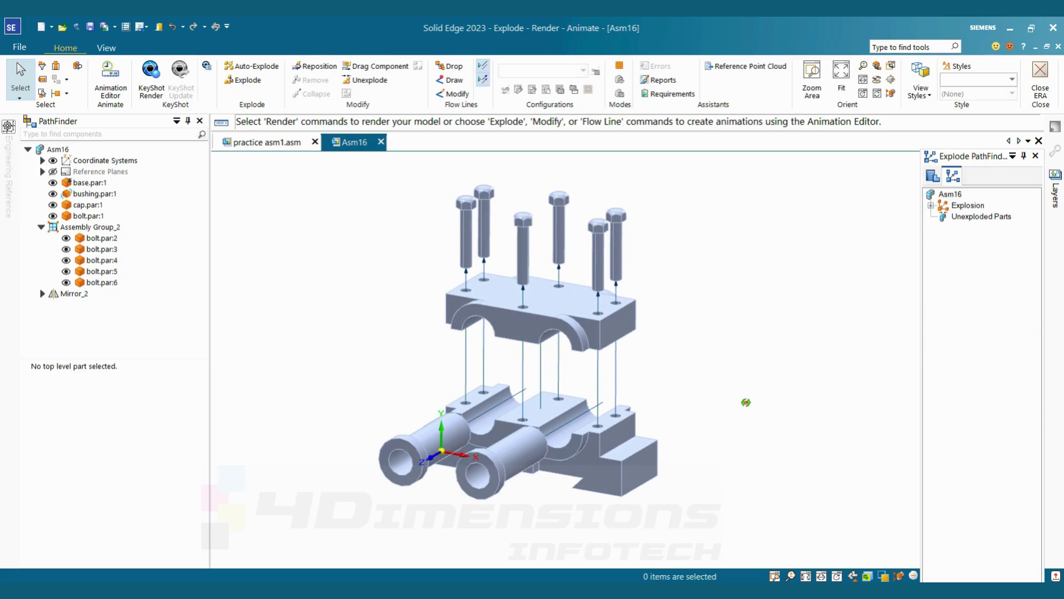